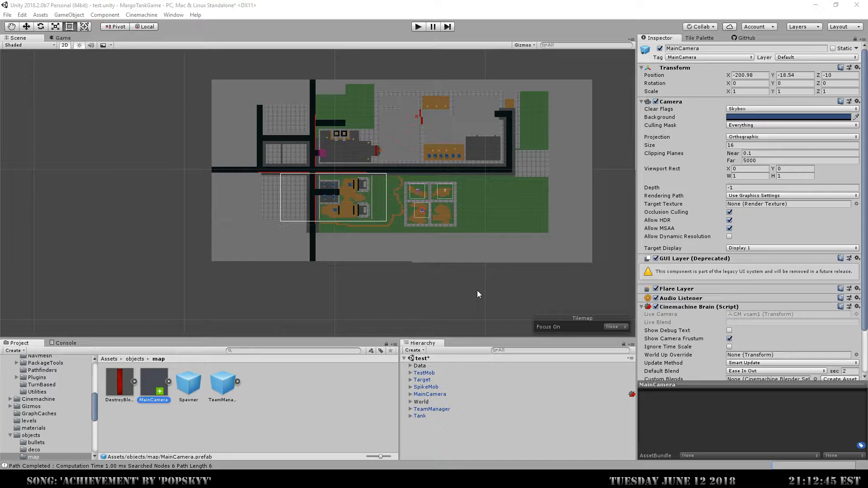
Step: Start saving the current scene as a new file inside the project's Assets/levels folder
left_click_drag(530, 223, 503, 213)
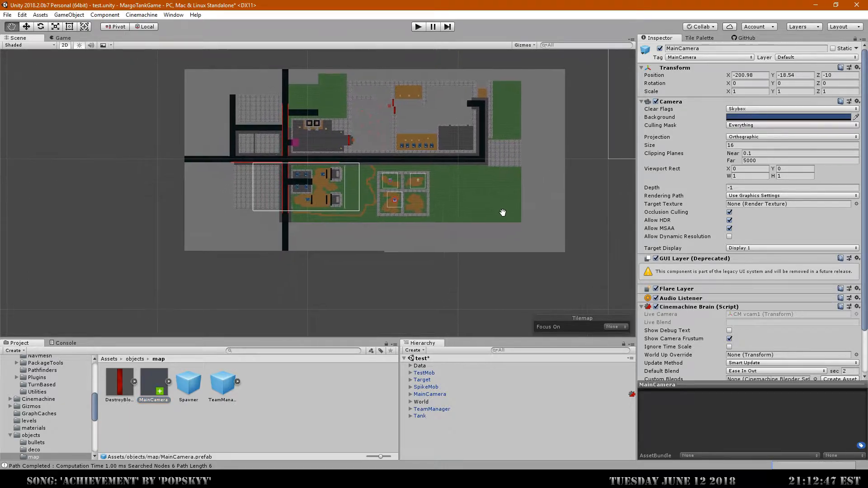
left_click(7, 15)
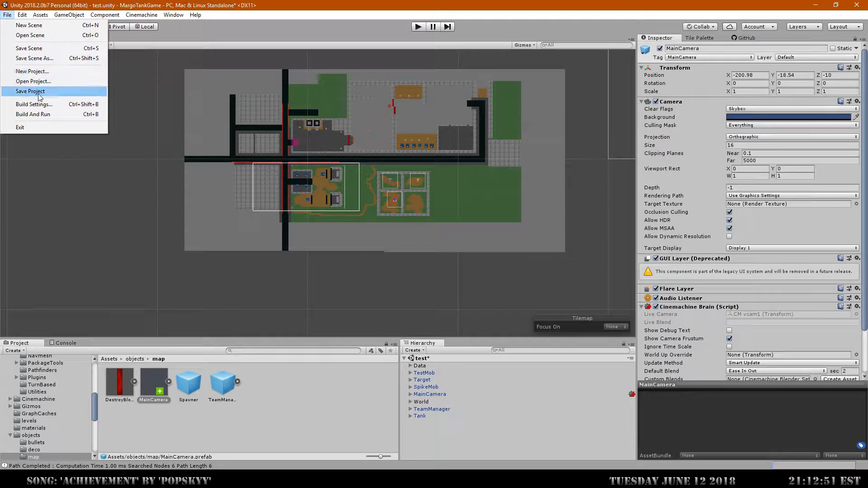
left_click(44, 59)
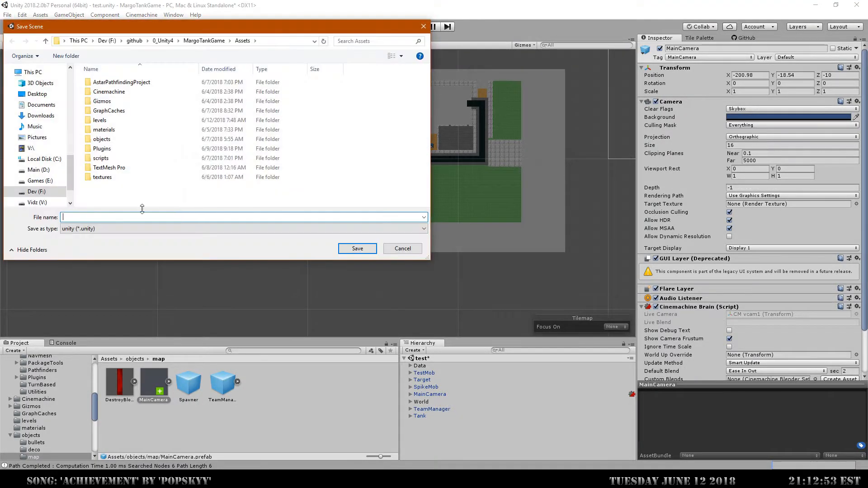
double_click(102, 120)
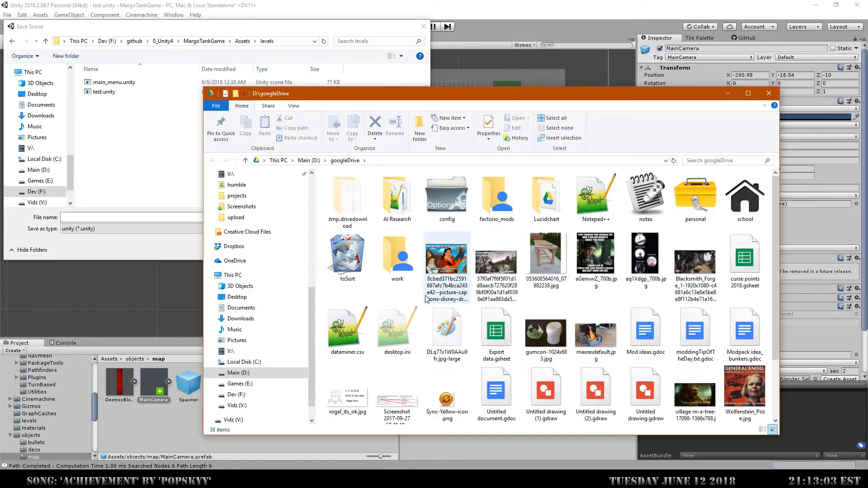
Step: In File Explorer, go from the googleDrive folder to work/BuiltBroken/Game/Margo Tank Game/missions
left_click(418, 269)
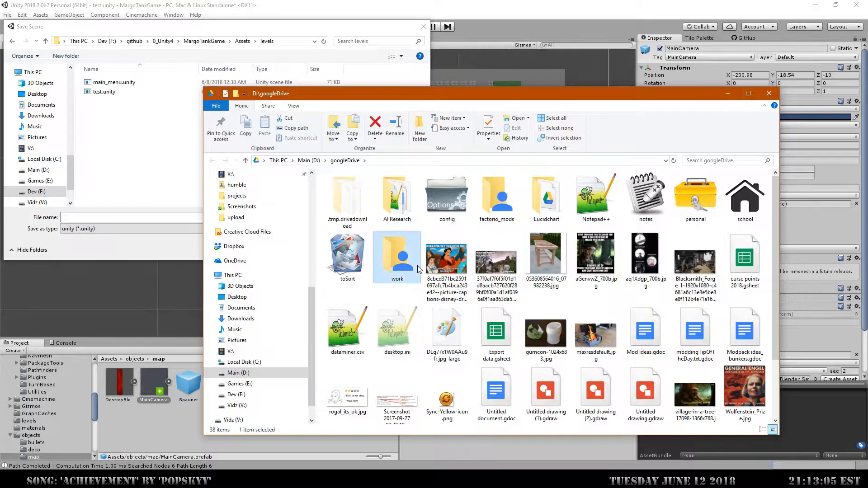
double_click(417, 265)
double_click(346, 232)
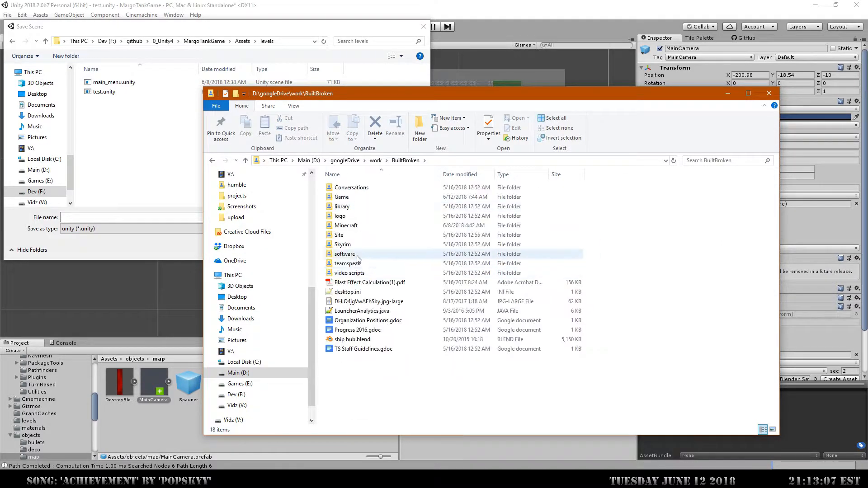
double_click(343, 197)
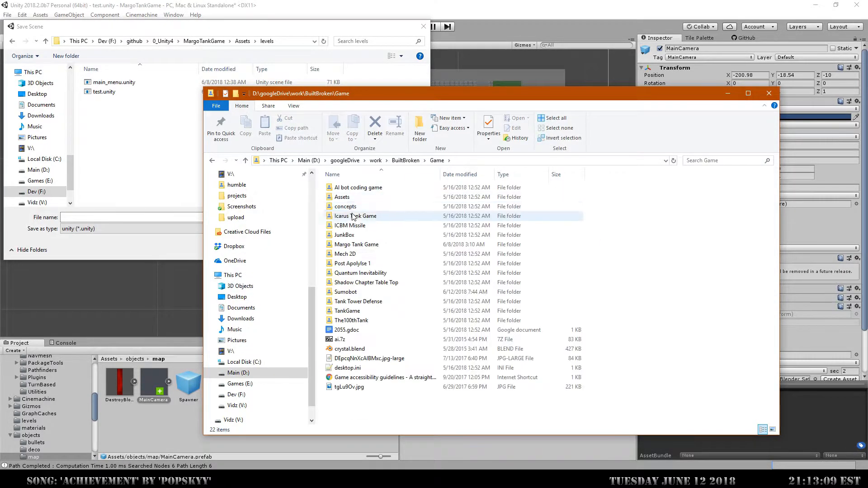
double_click(362, 245)
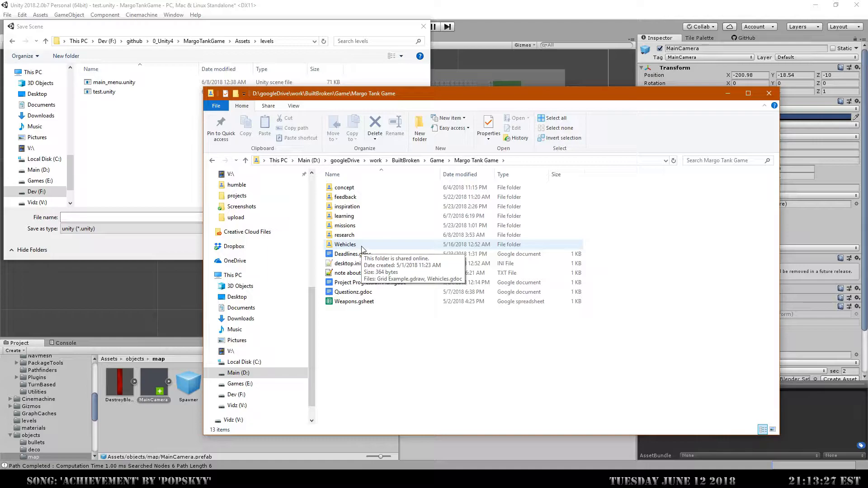
left_click(347, 226)
double_click(347, 226)
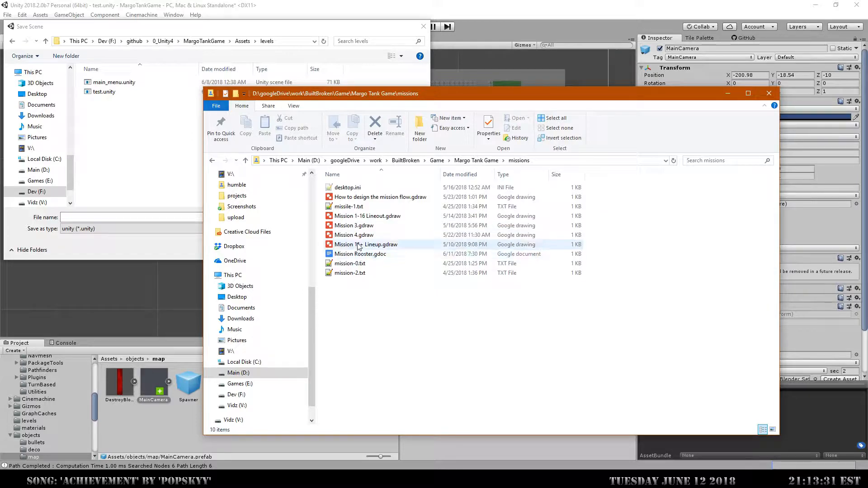
Step: Open the Mission 3 drawing in the browser and examine its level layout
double_click(368, 227)
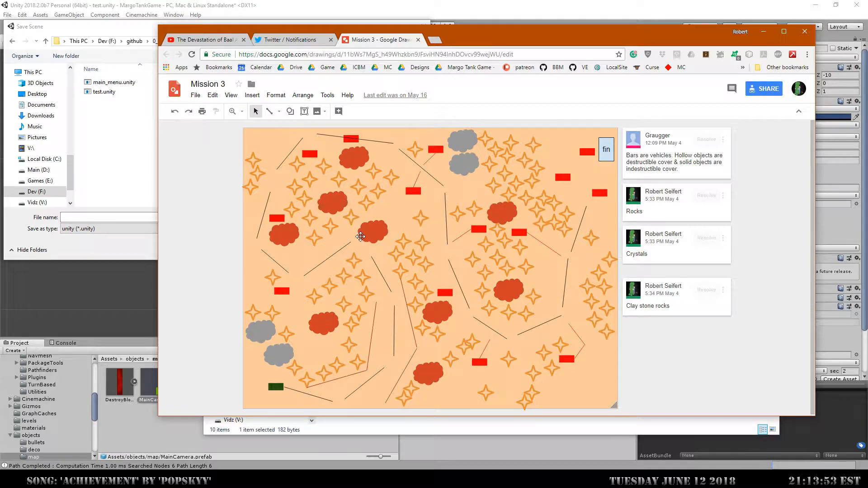
left_click(435, 40)
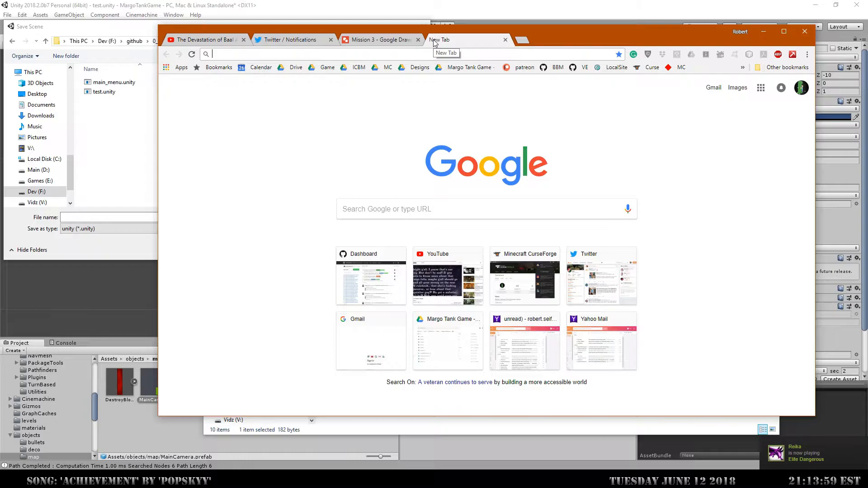
left_click(377, 39)
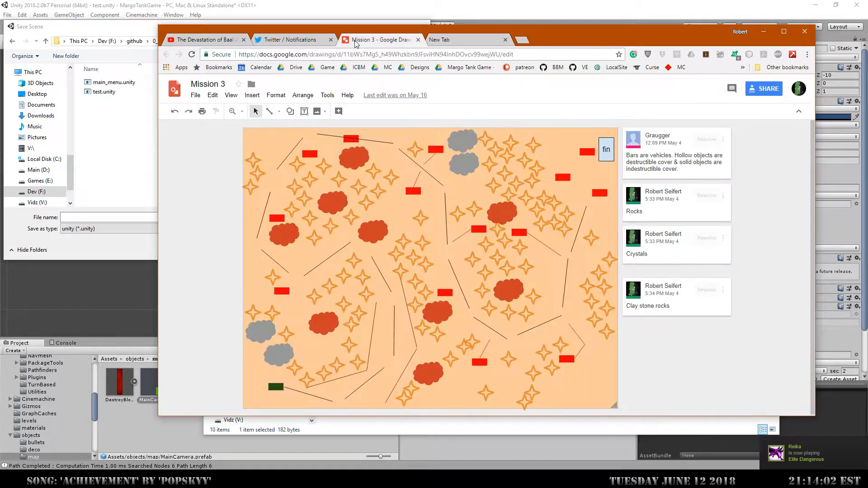
Step: Return to Unity's Save Scene dialog and save the scene copy as mission_3
left_click(102, 219)
type("missil")
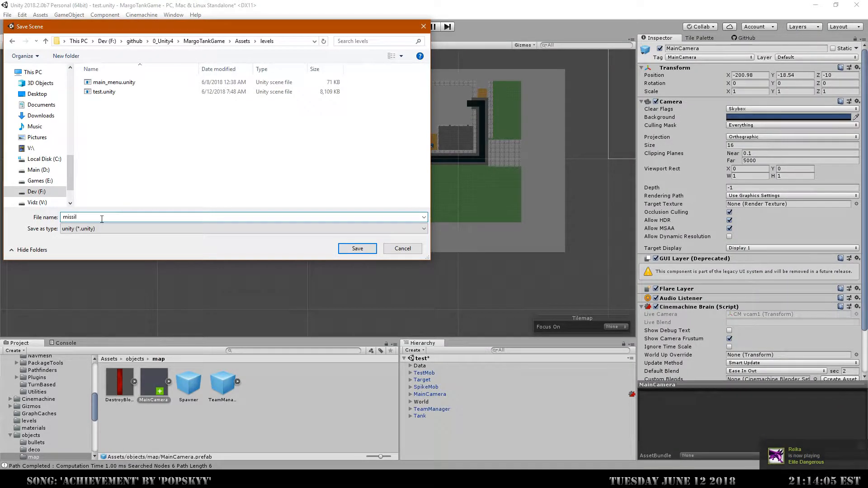
key("BackSpace")
type("on_3")
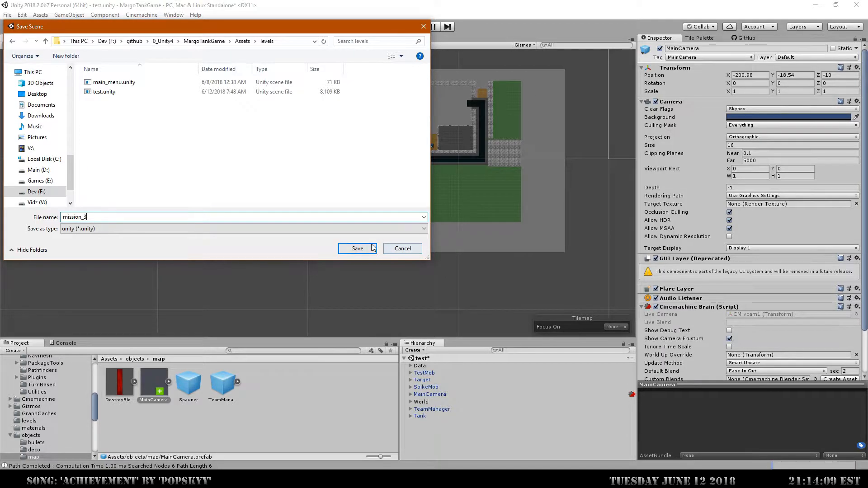
left_click(374, 251)
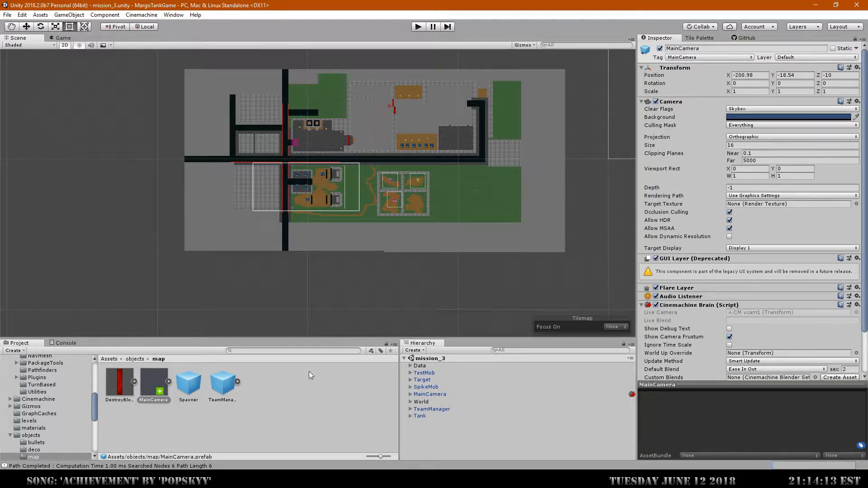
Step: Delete TankYard, LevelTest2, Cannon_Bullet, MM_Bullet and Cannon_Painball from the World object, keeping only Grid
left_click(411, 402)
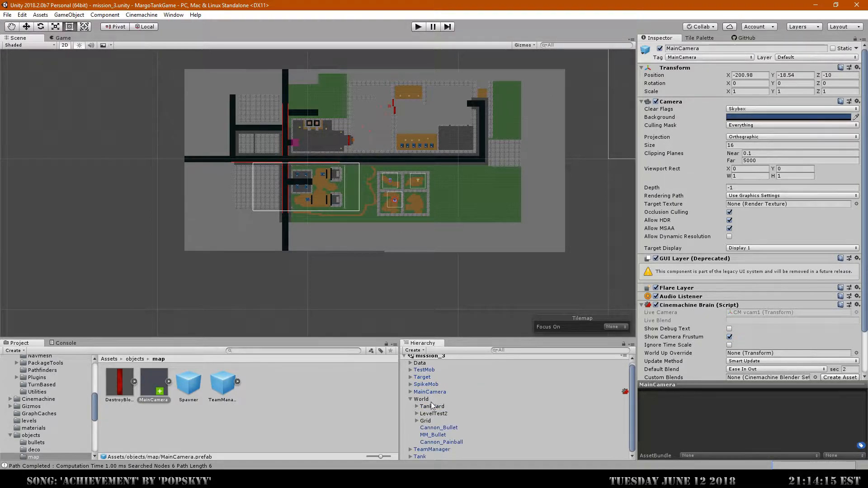
left_click(432, 407)
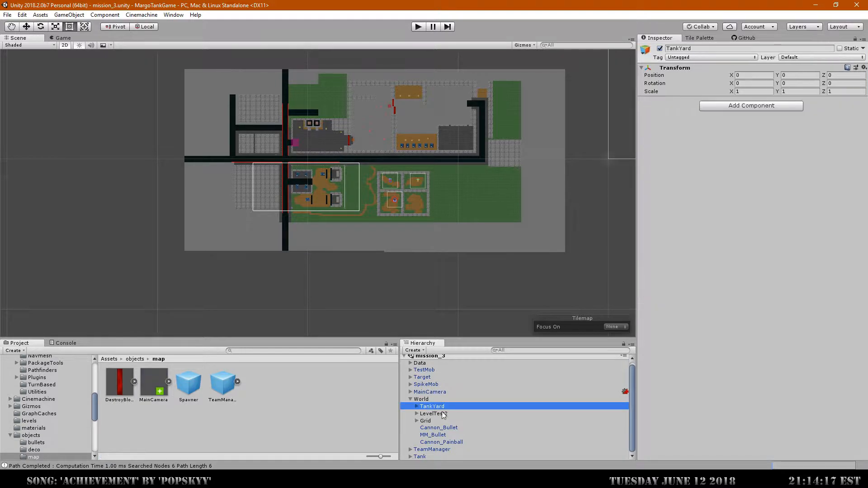
left_click(443, 416, "ctrl")
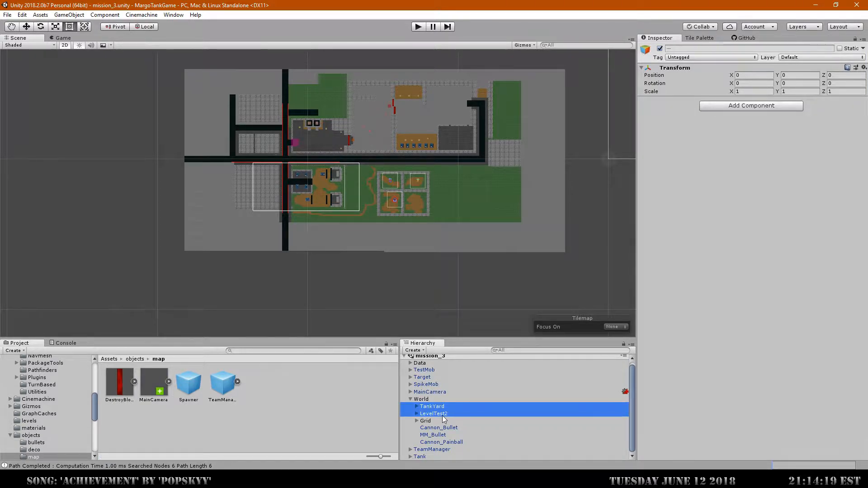
left_click_drag(444, 429, 440, 435, "ctrl")
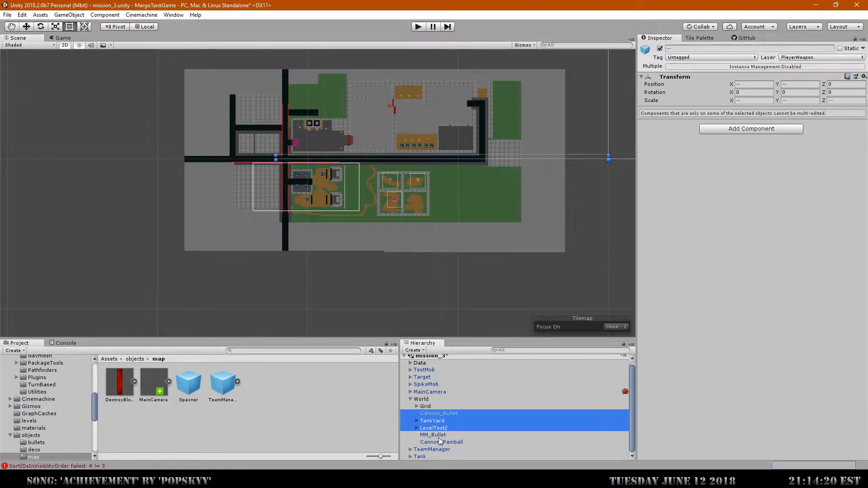
left_click(433, 413)
left_click(439, 443, "shift")
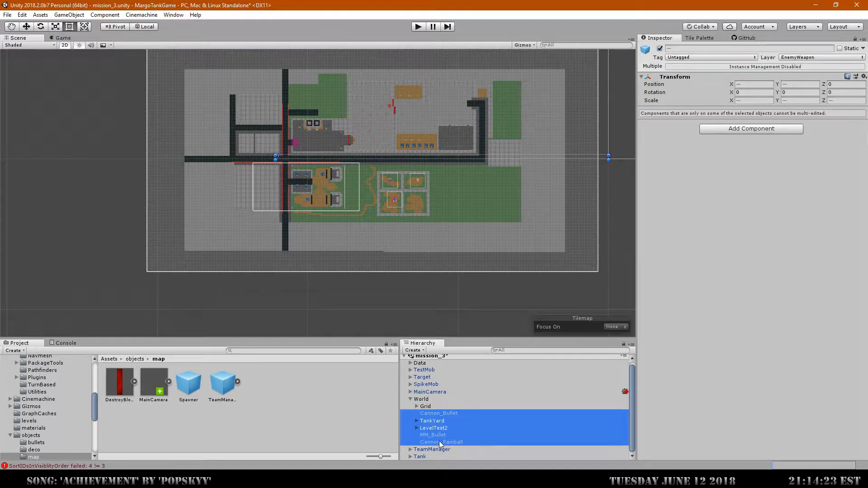
key("Delete")
Step: Delete the TestMob, Target and SpikeMob objects from the mission_3 scene
scroll(442, 170, "up", 5)
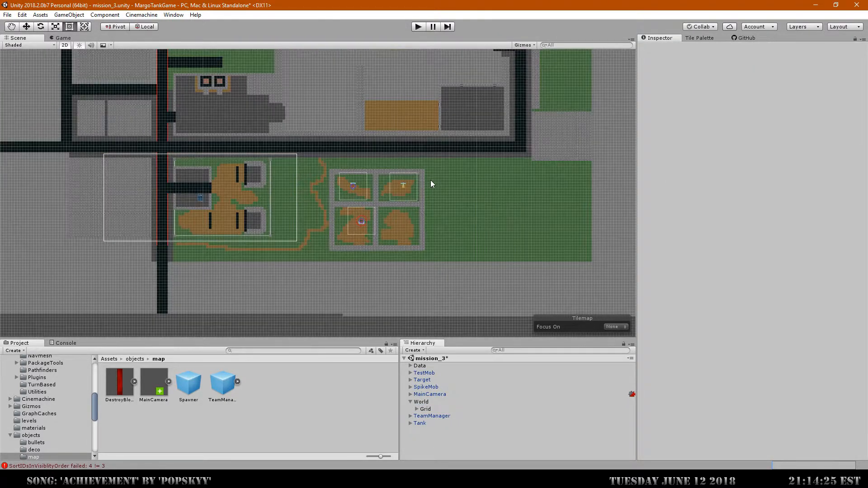
left_click(424, 374)
left_click(430, 388, "shift")
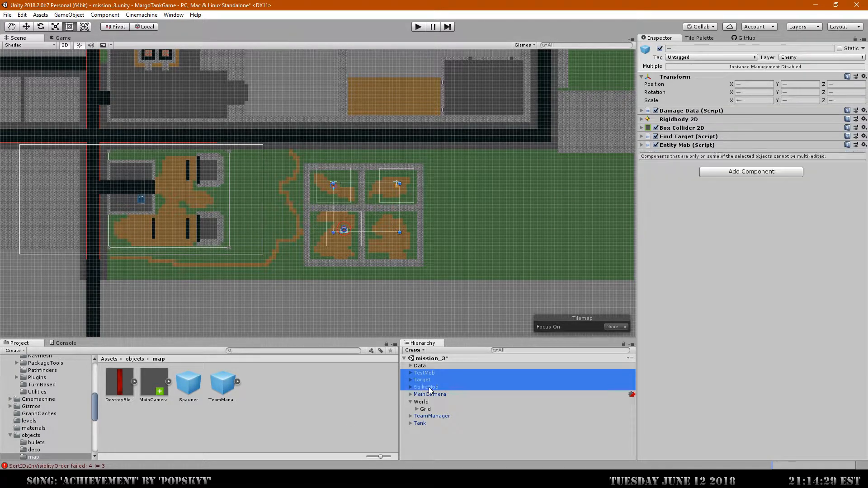
key("Delete")
left_click(410, 366)
left_click(410, 366)
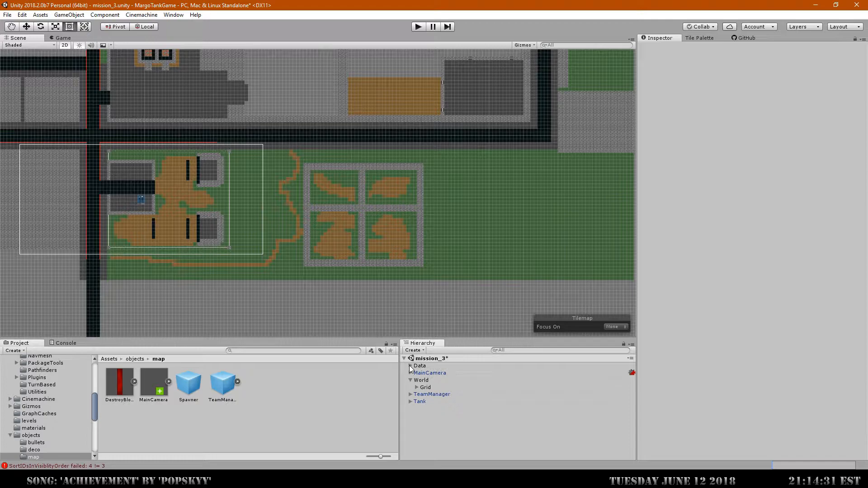
Step: Reset the Tilemap Renderer component of the Ceiling tilemap under Grid
scroll(351, 199, "down", 2)
scroll(351, 199, "down", 2)
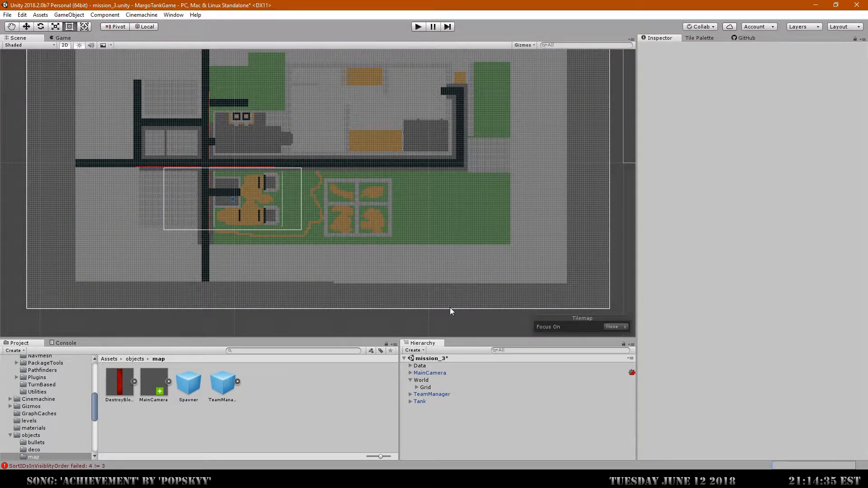
left_click(417, 387)
left_click(435, 394)
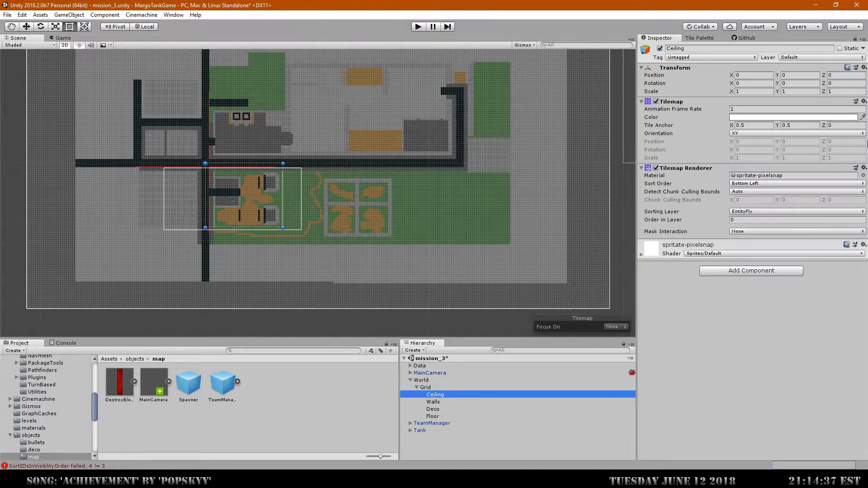
left_click(864, 168)
left_click(788, 178)
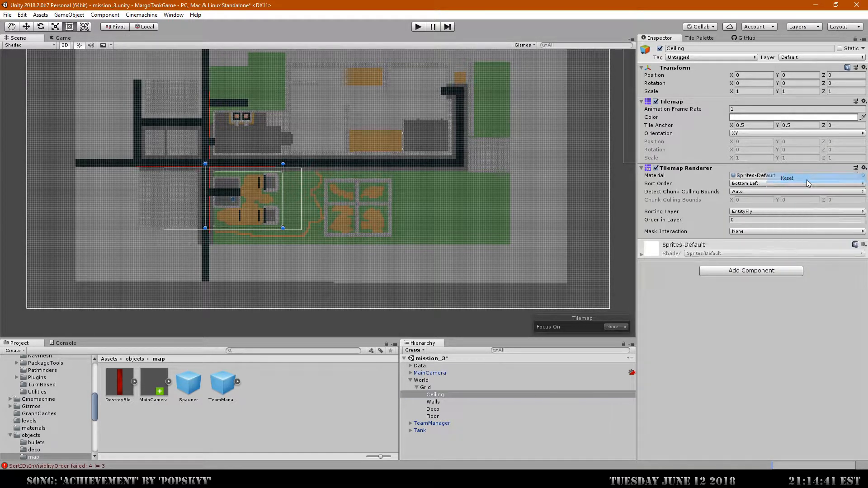
Step: Assign the spritate-pixelsnap material to the Ceiling's Tilemap Renderer
left_click(736, 175)
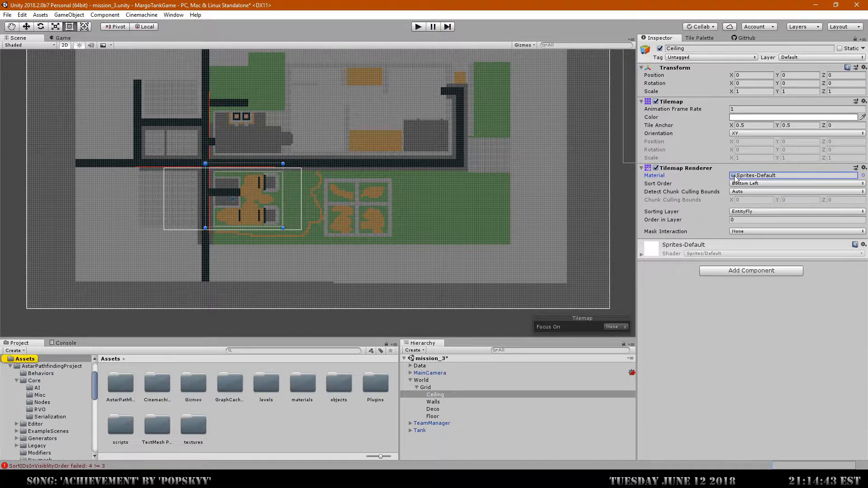
left_click(863, 176)
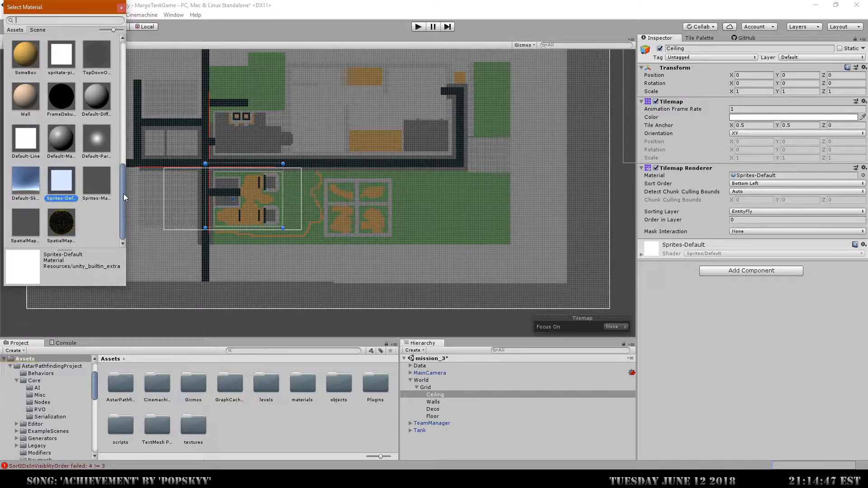
double_click(66, 55)
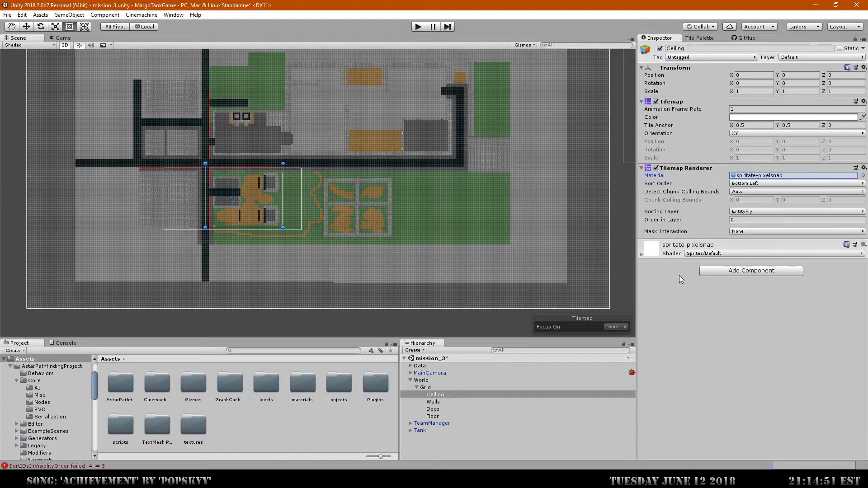
Step: Reset the Tilemap component of the Walls object to clear its tiles
left_click(434, 402)
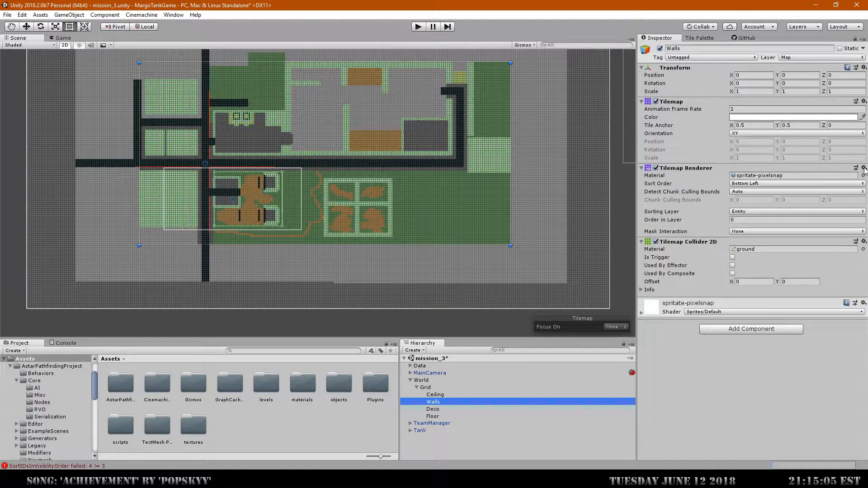
left_click(864, 101)
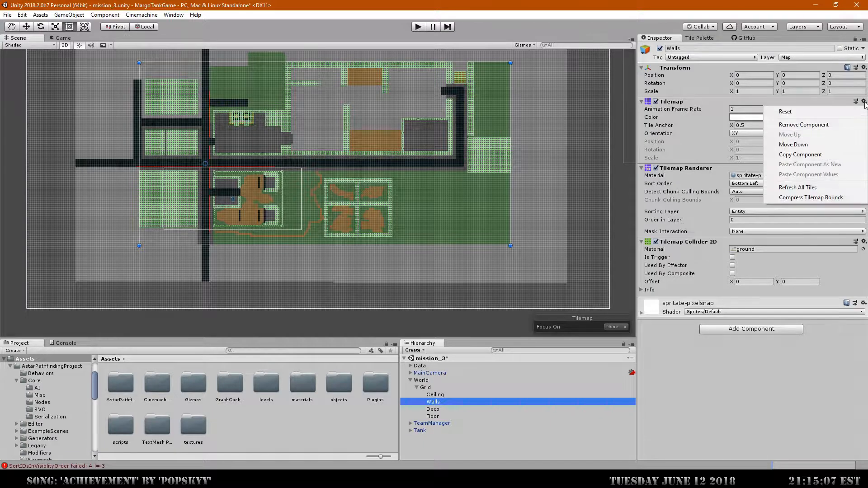
left_click(810, 113)
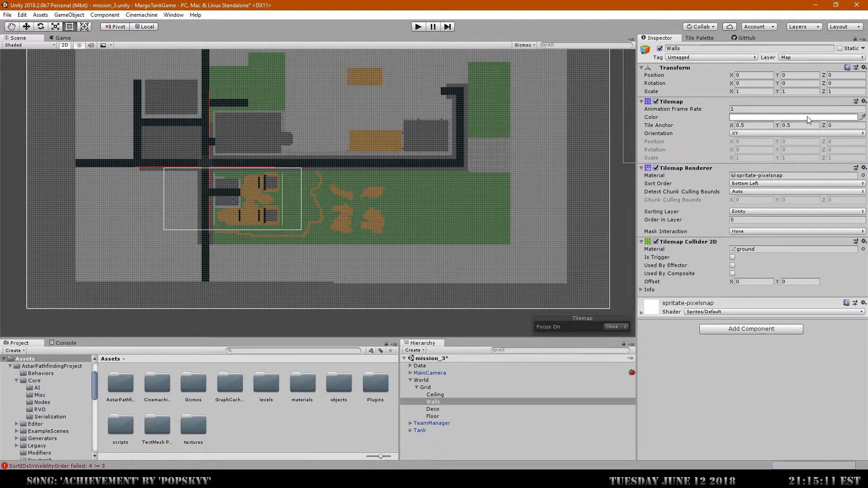
Step: Reset the Tilemap component of the Ceiling object to clear its tiles
left_click(435, 395)
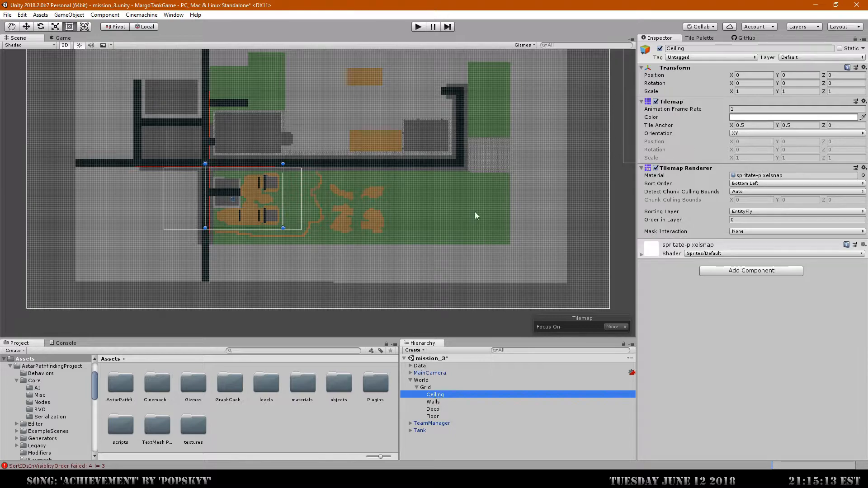
left_click(865, 101)
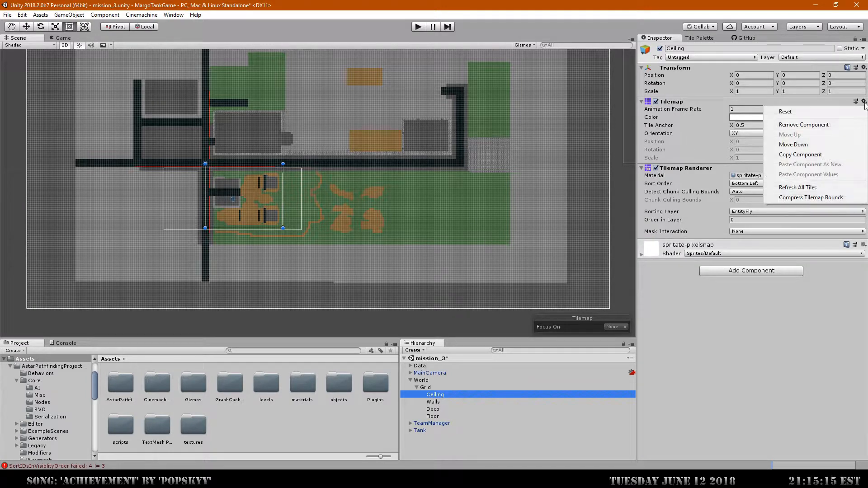
left_click(816, 127)
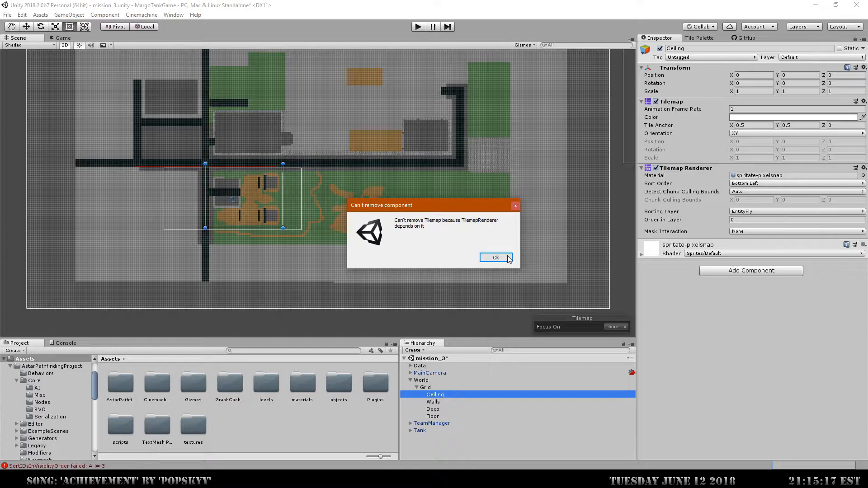
left_click(494, 258)
left_click(865, 101)
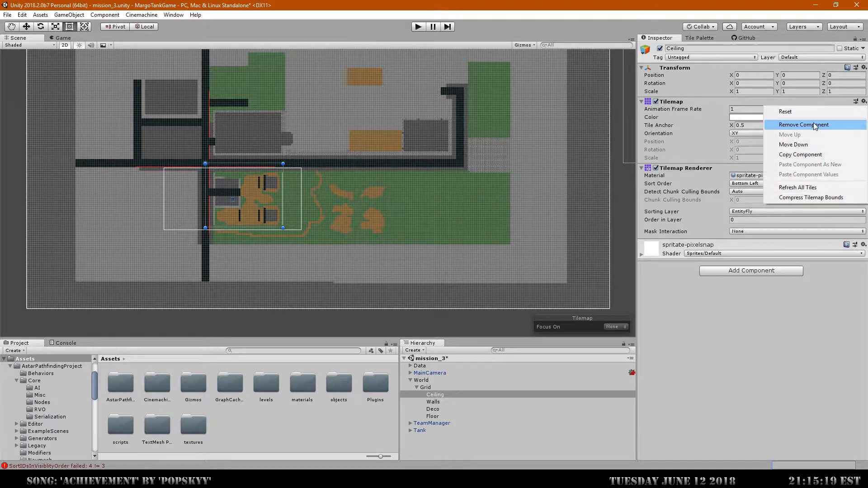
left_click(807, 115)
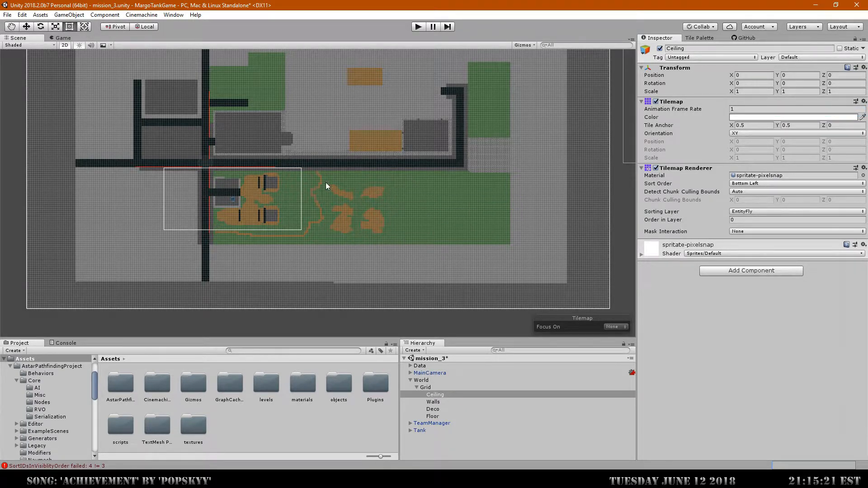
Step: Reset the Tilemap components of the Deco and Floor objects to clear their tiles
left_click(439, 409)
left_click(864, 101)
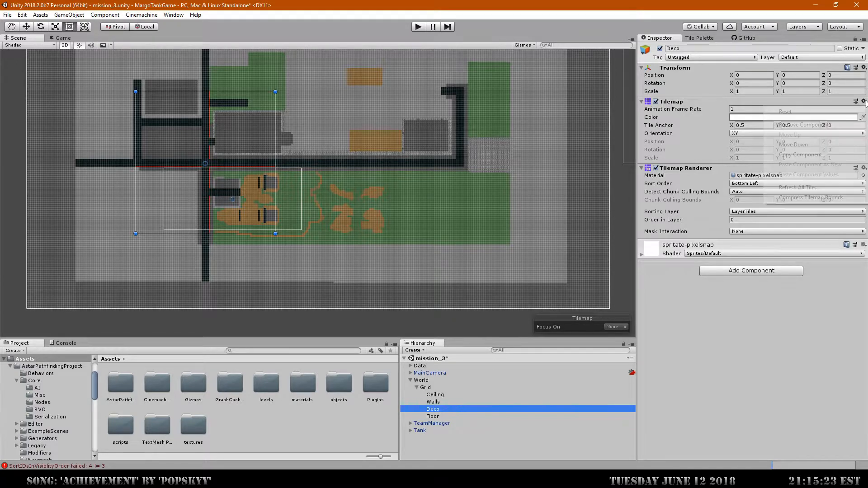
left_click(799, 117)
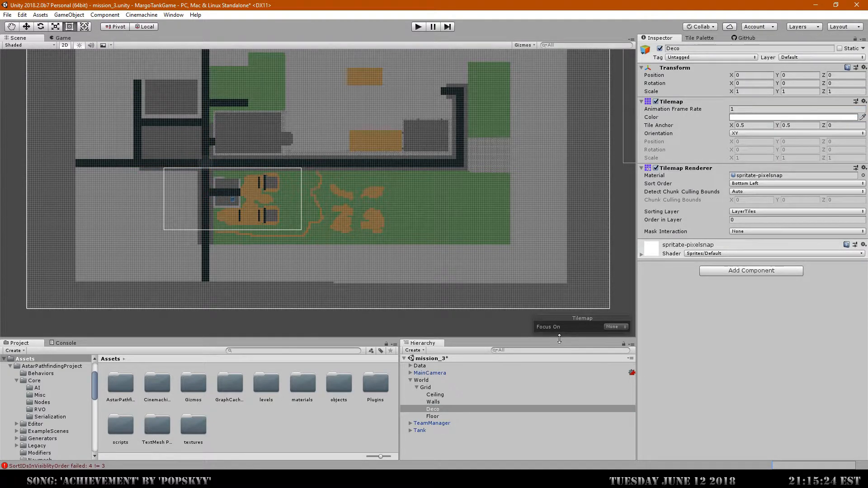
left_click(439, 416)
left_click(864, 102)
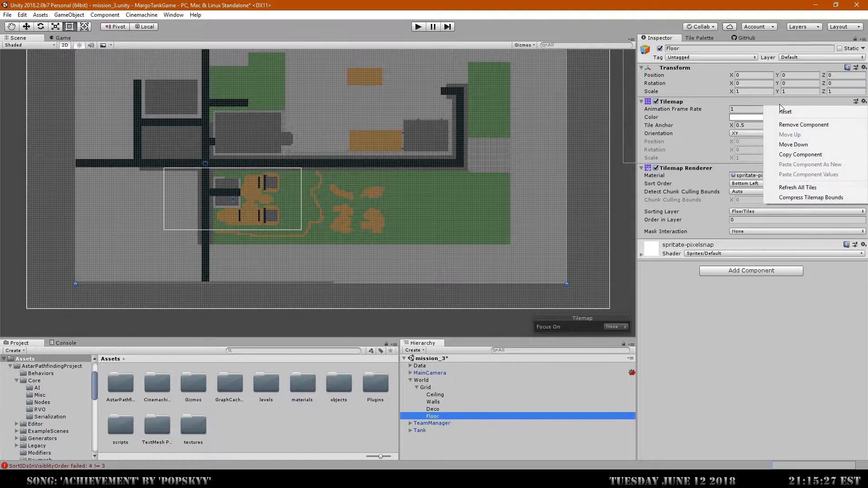
left_click(781, 109)
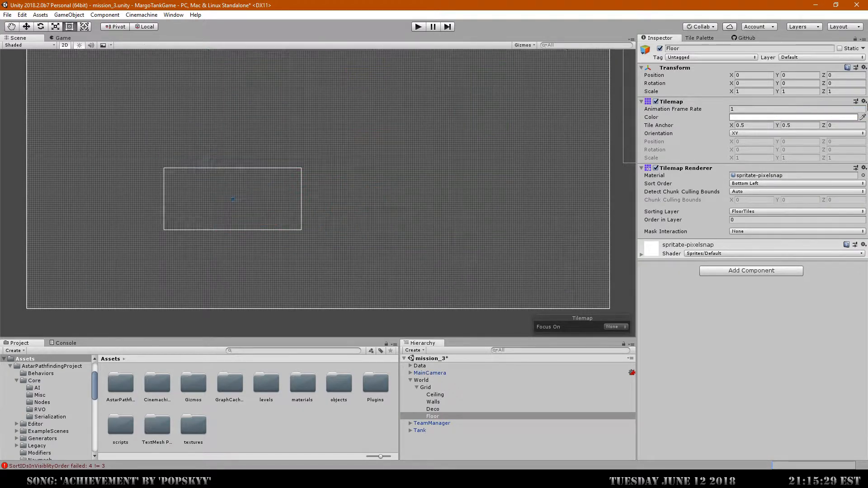
Step: Inspect the emptied mission_3 scene and the bounds and components of the Grid object
scroll(190, 163, "up", 8)
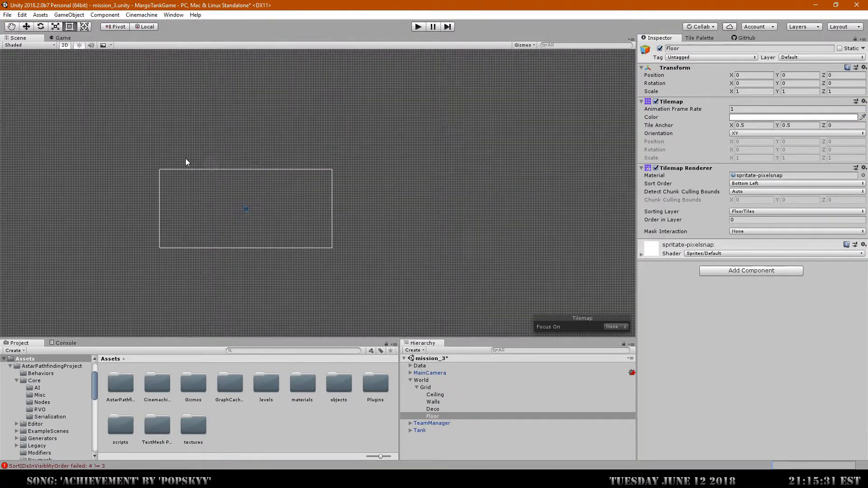
scroll(230, 181, "up", 6)
left_click(237, 151)
scroll(235, 153, "up", 5)
scroll(235, 154, "down", 6)
scroll(289, 200, "down", 4)
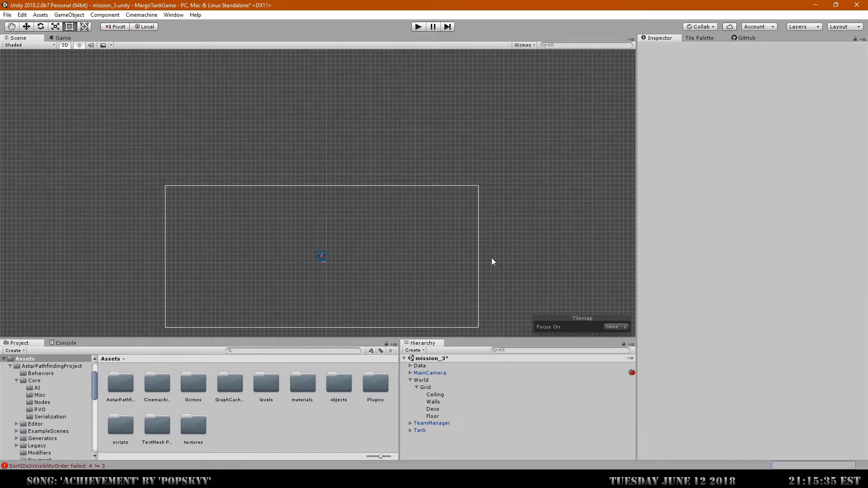
left_click(425, 388)
scroll(448, 309, "down", 6)
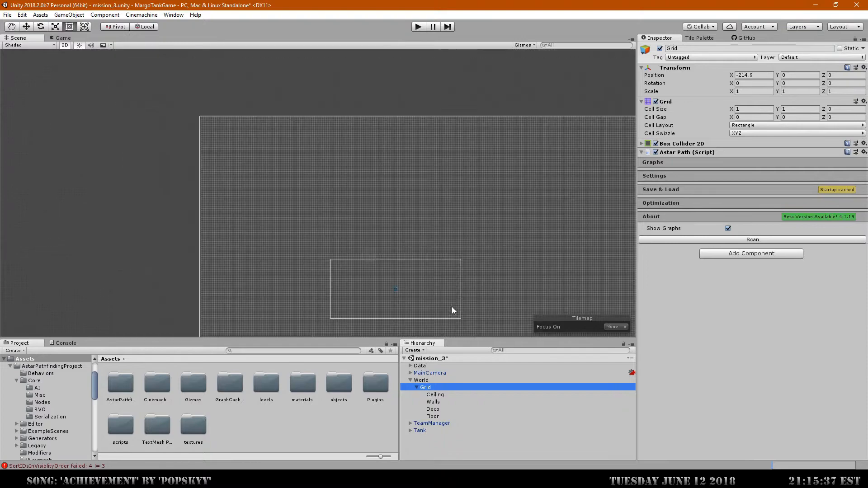
middle_click_drag(449, 265, 362, 216)
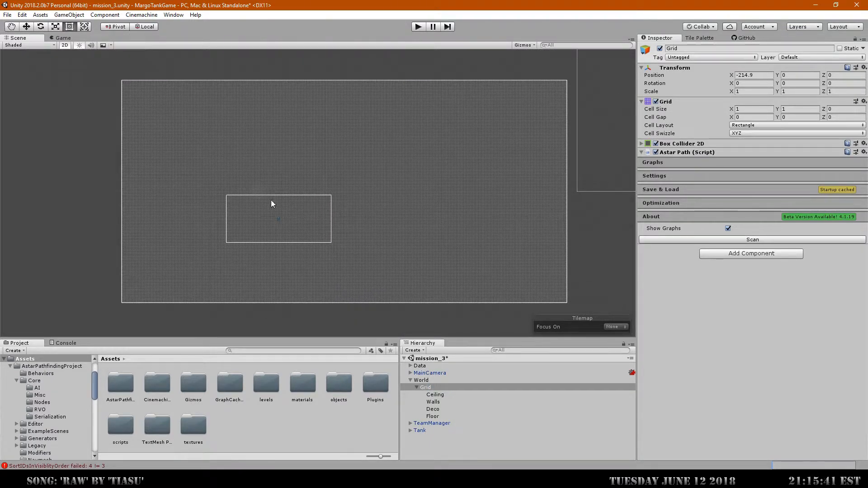
scroll(258, 192, "up", 3)
scroll(258, 197, "down", 4)
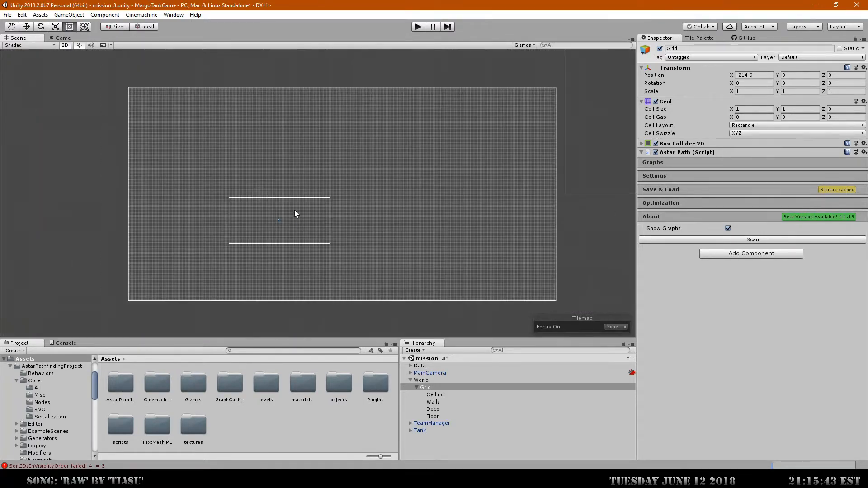
Step: Fill the whole level area and its surroundings with the brown tile from the GroundTiles palette, painting on the Ceiling tilemap
left_click(433, 416)
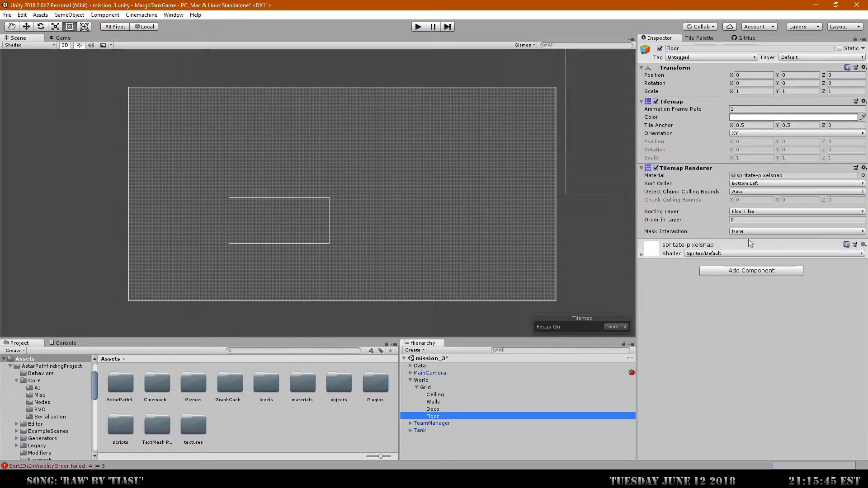
left_click(700, 38)
left_click(682, 151)
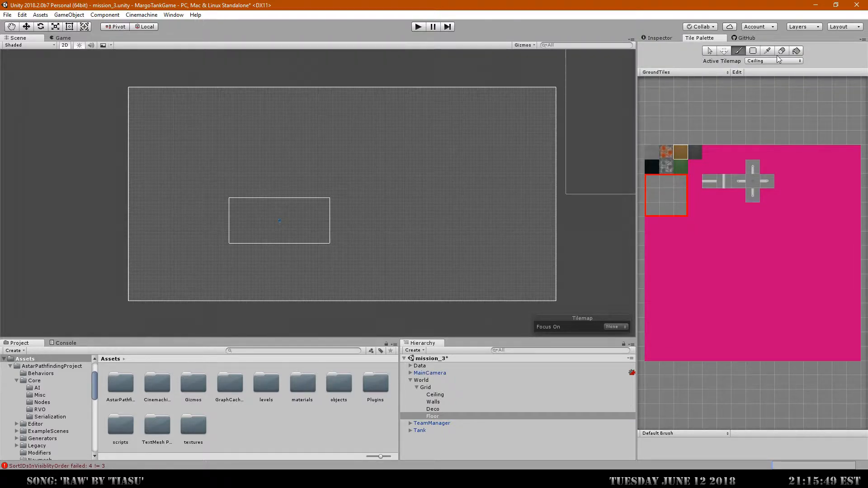
left_click(797, 51)
mouse_move(261, 195)
left_mouse_down()
mouse_move(450, 211)
mouse_move(413, 202)
mouse_move(473, 109)
left_mouse_up()
left_click_drag(536, 96, 555, 88)
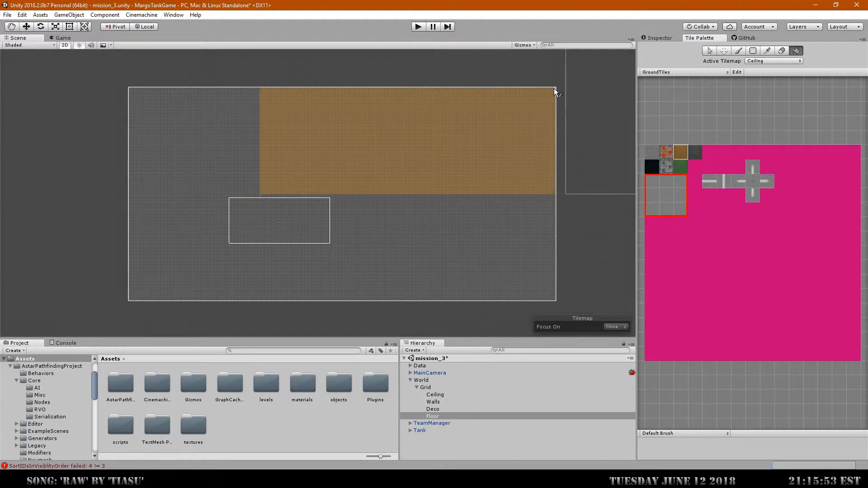
left_click_drag(306, 147, 131, 91)
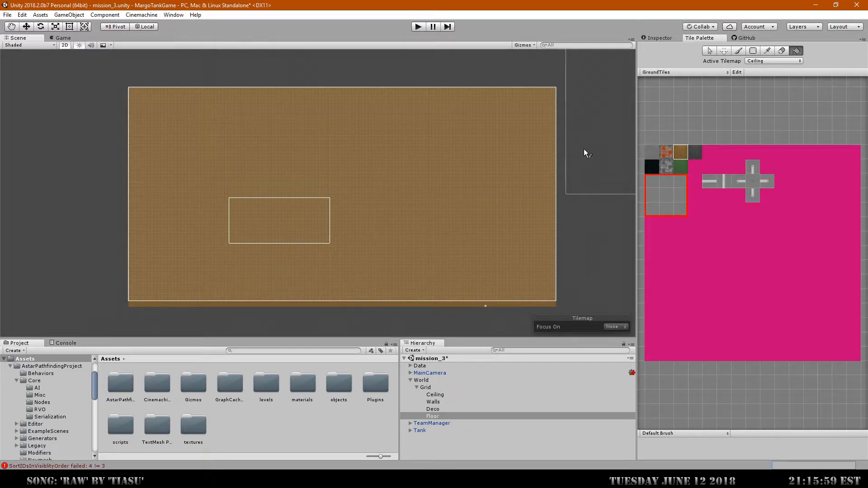
left_click_drag(236, 62, 13, 240)
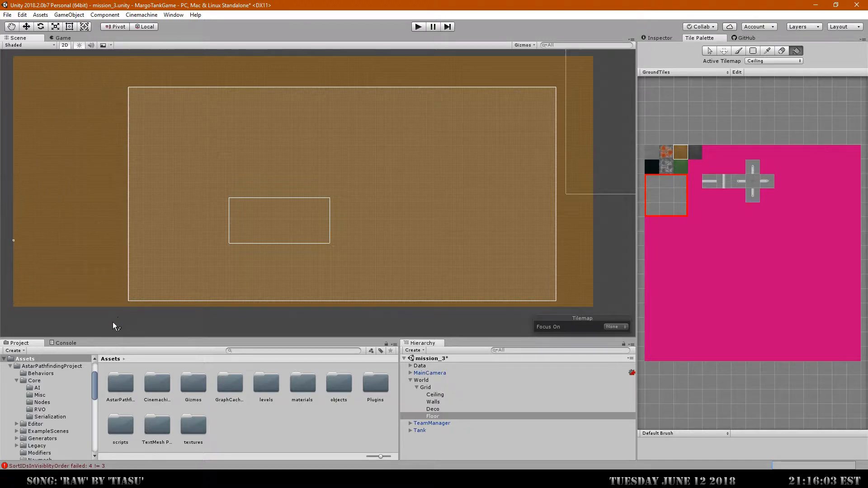
key("q")
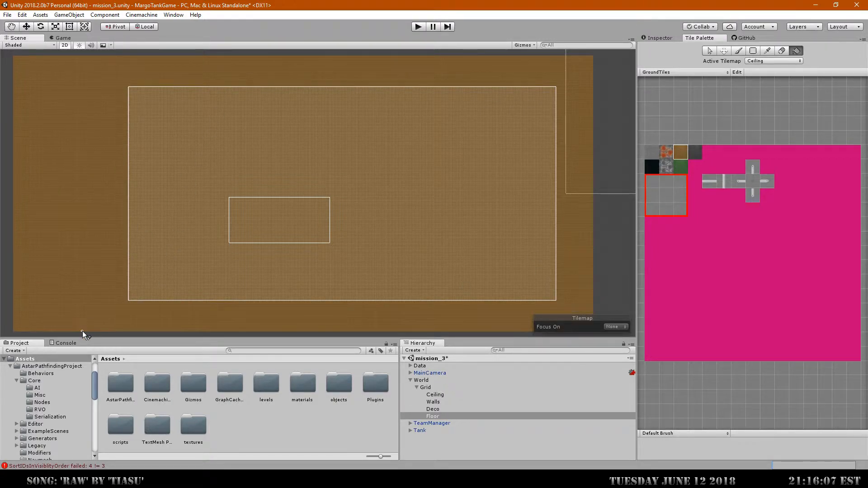
left_click(710, 51)
Step: Check whether the Tank shows above the brown ground in the Game view, and look at its child objects
left_click(63, 38)
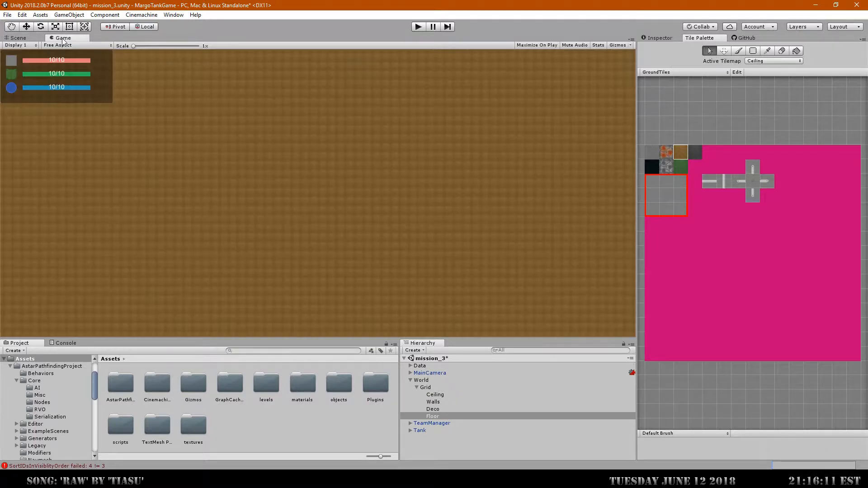
left_click(23, 38)
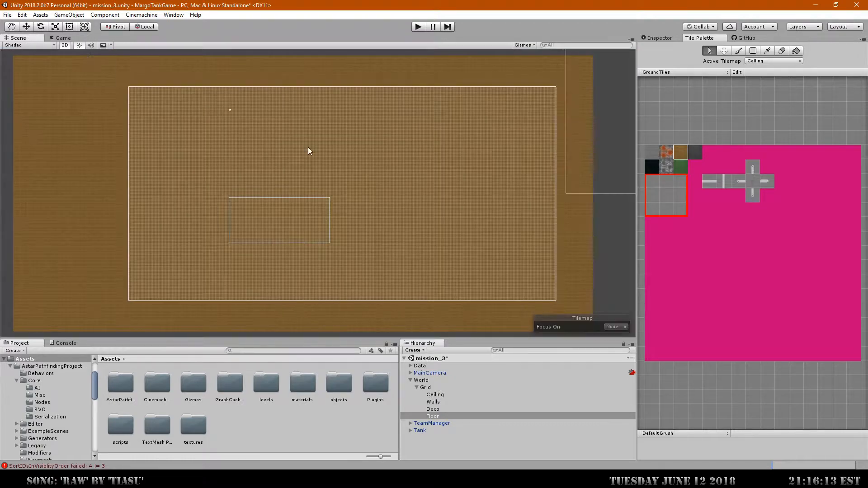
left_click(419, 431)
middle_click_drag(360, 246, 395, 253)
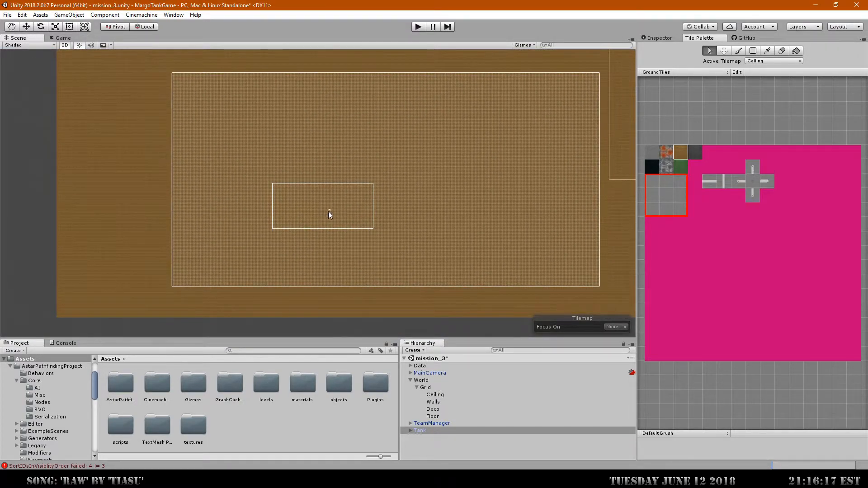
left_click(71, 38)
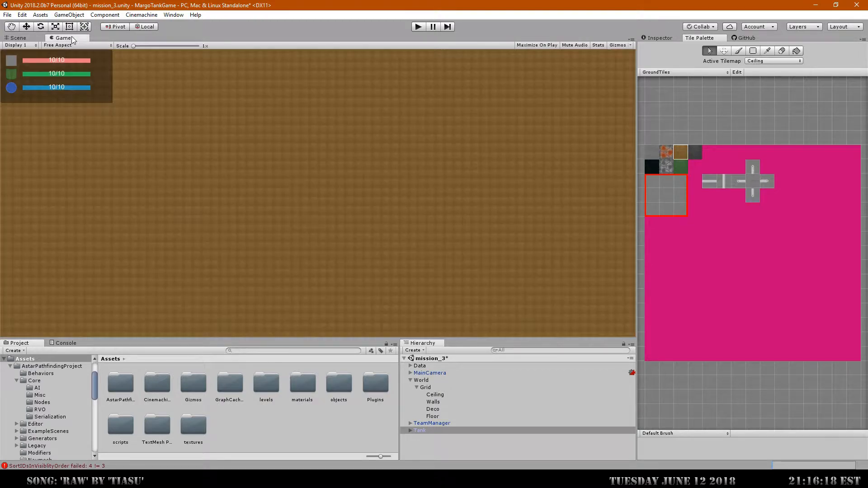
left_click(24, 39)
left_click(411, 431)
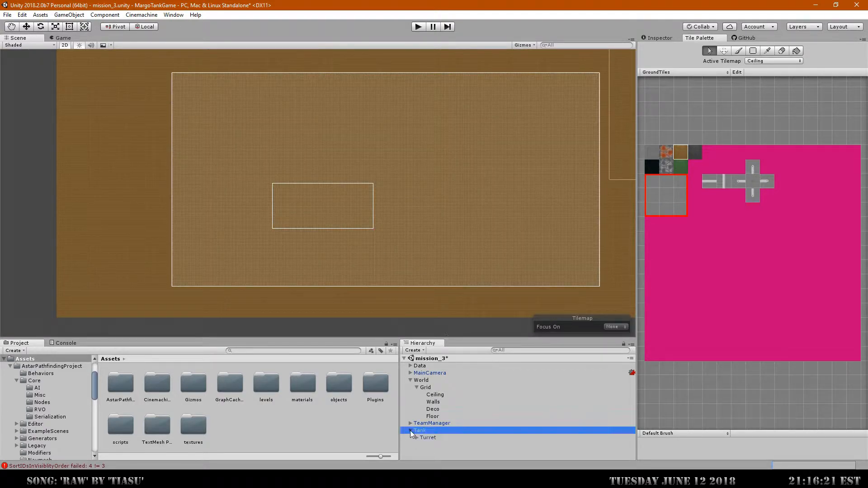
Step: Compare the Tilemap Renderer sorting layers of the Floor, Walls, Ceiling and Deco objects, keeping Deco on LayerTiles
left_click(433, 402)
left_click(434, 416)
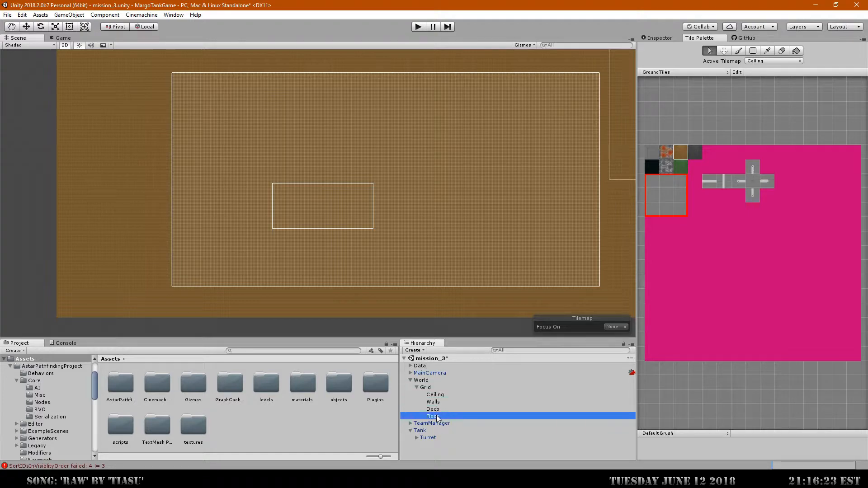
left_click(661, 38)
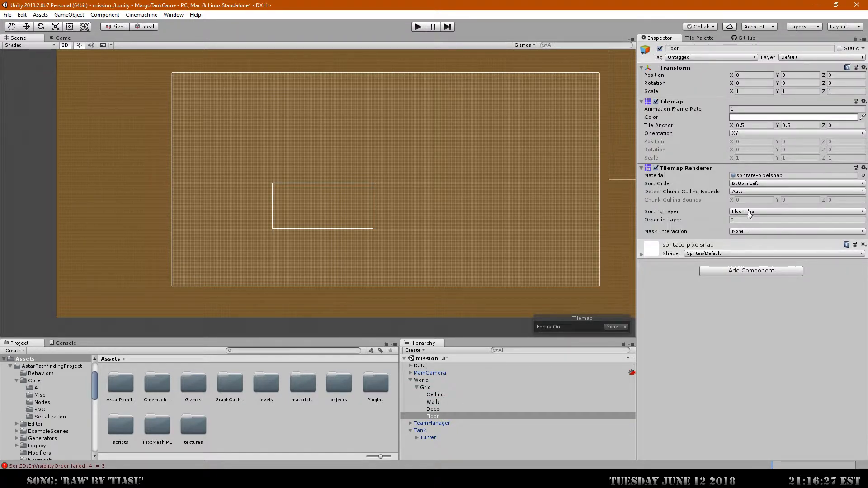
left_click(433, 402)
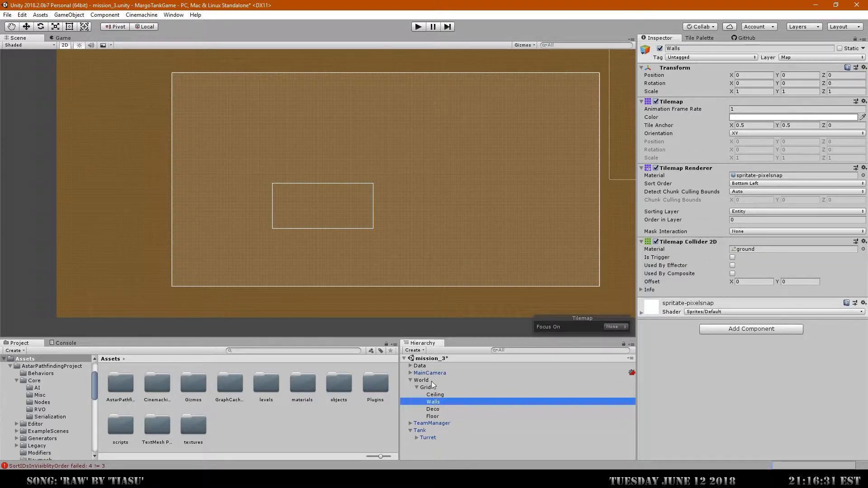
left_click(432, 394)
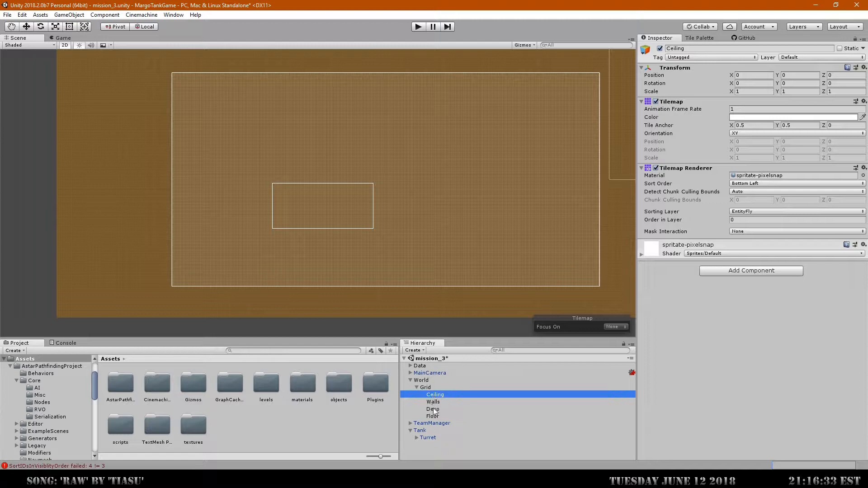
left_click(433, 409)
left_click(743, 211)
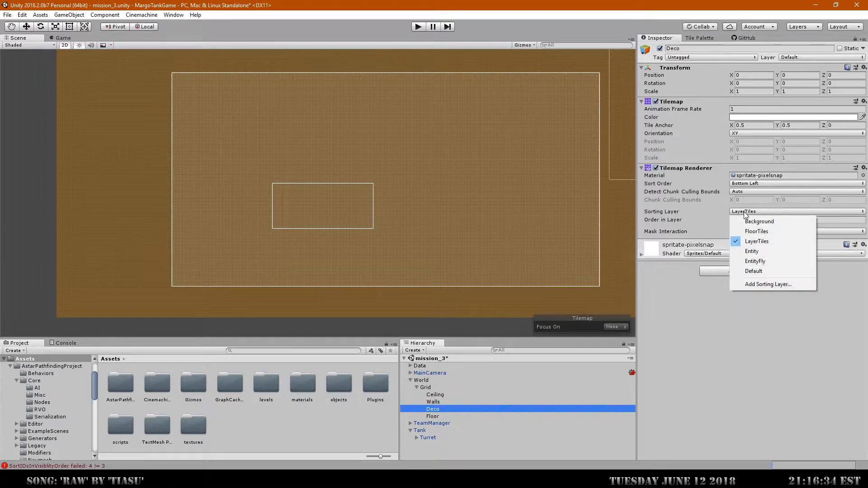
left_click(749, 239)
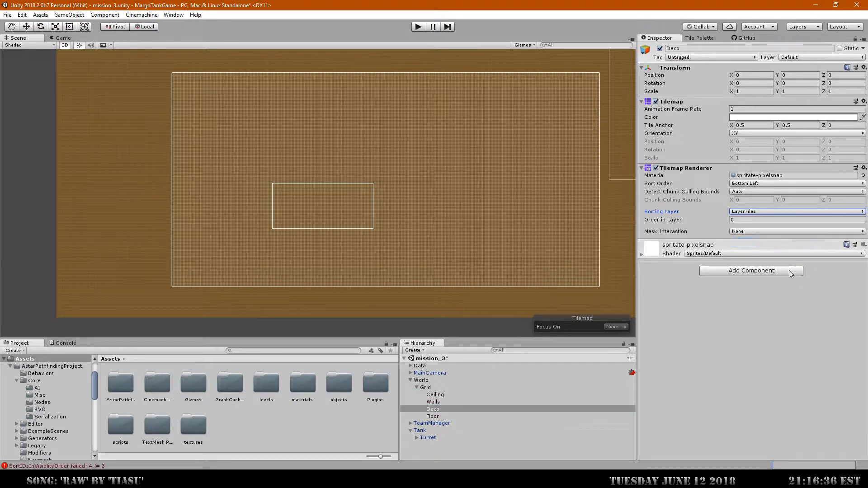
left_click(432, 417)
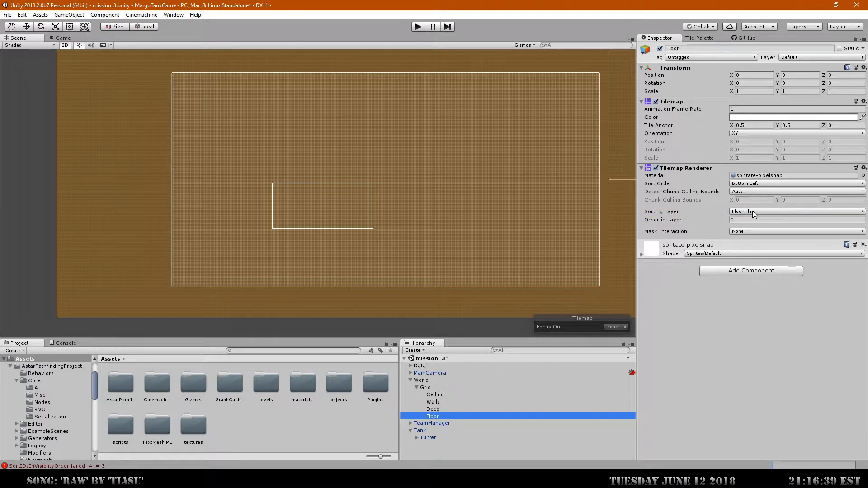
left_click(441, 408)
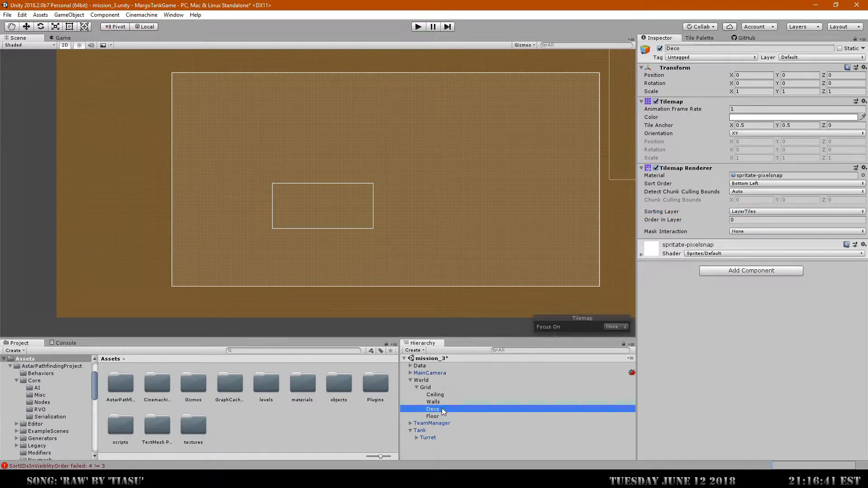
left_click(444, 400)
left_click(445, 394)
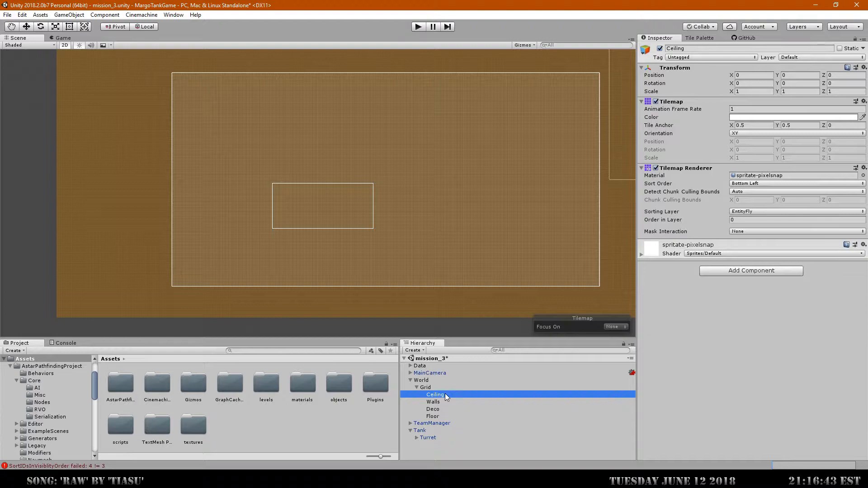
left_click(442, 403)
left_click(438, 409)
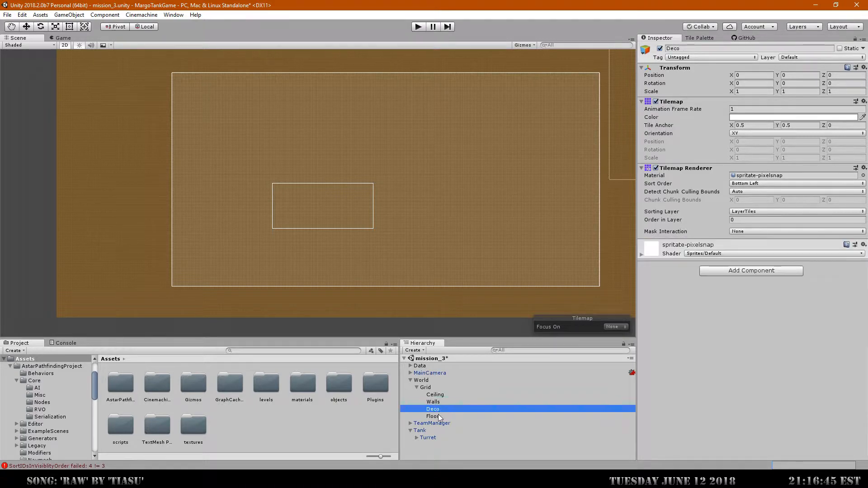
Step: Inspect the Floor and Tank components, then run the scene briefly to check whether the Tank shows above the ground
left_click(438, 416)
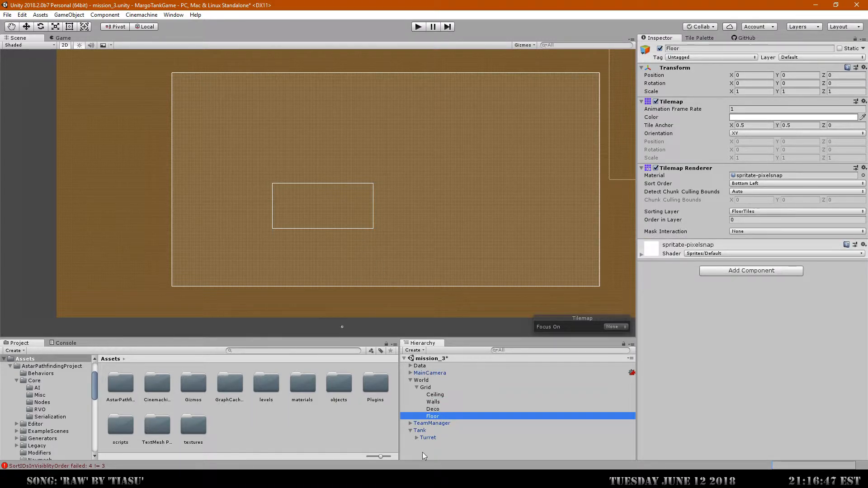
left_click(420, 430)
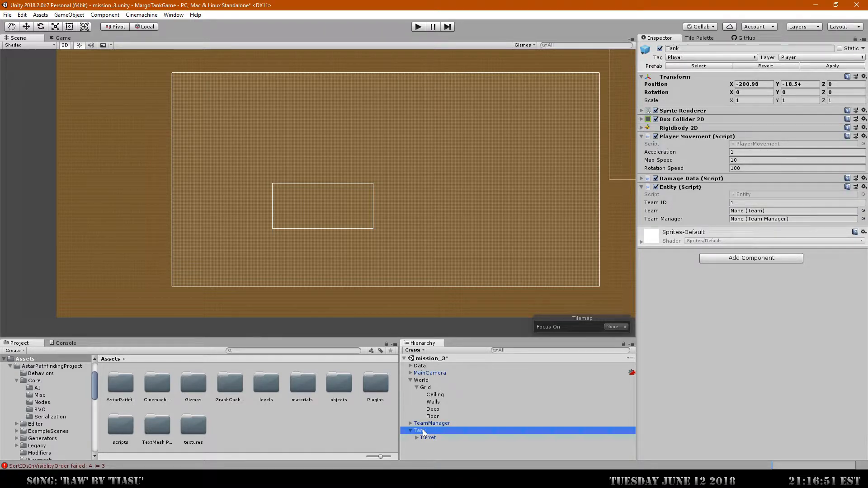
left_click(422, 25)
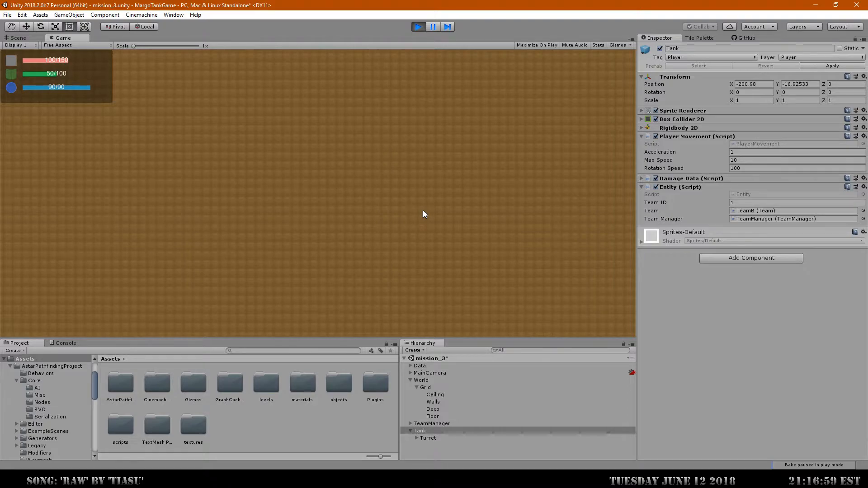
left_click(419, 27)
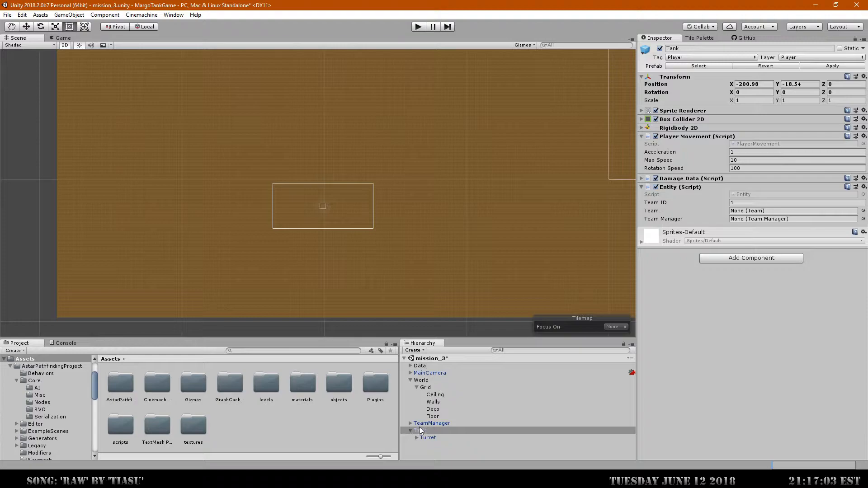
Step: Deactivate the World object briefly to look for the Tank beneath the ground, and activate it again
left_click(423, 380)
left_click(660, 49)
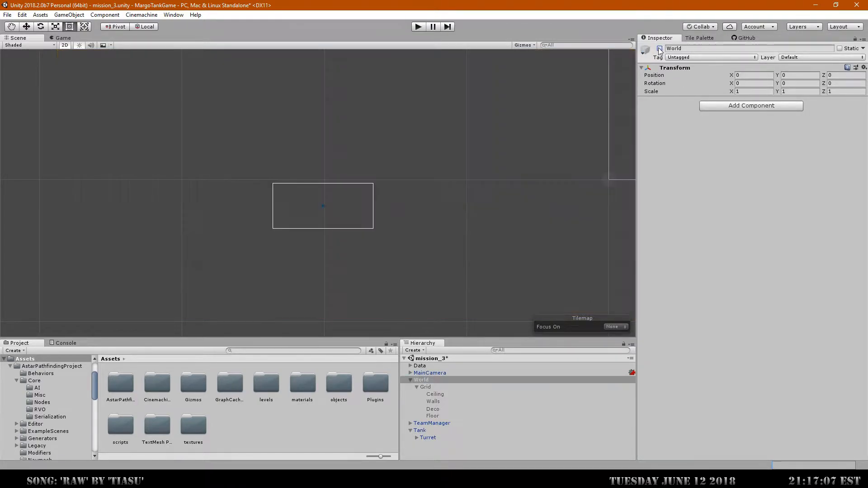
left_click(660, 48)
Step: Compare the Ceiling and Walls tilemap settings and check which tilemap is active for painting
left_click(430, 383)
left_click(434, 395)
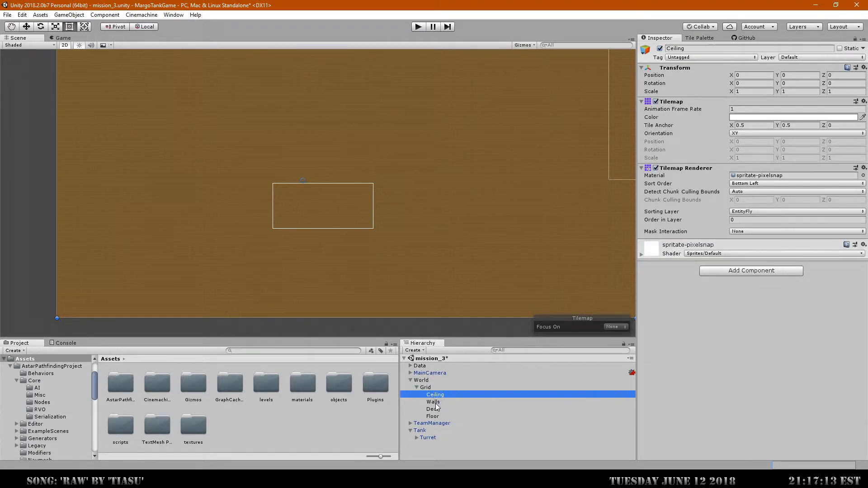
left_click(433, 402)
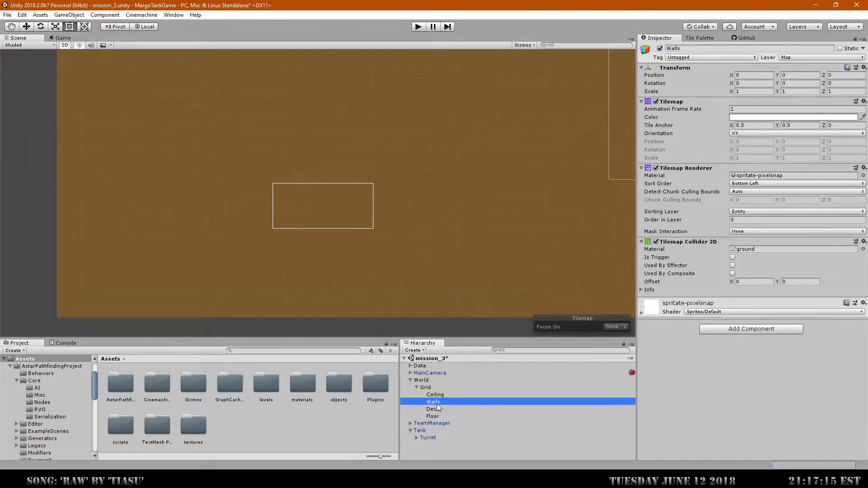
left_click(686, 37)
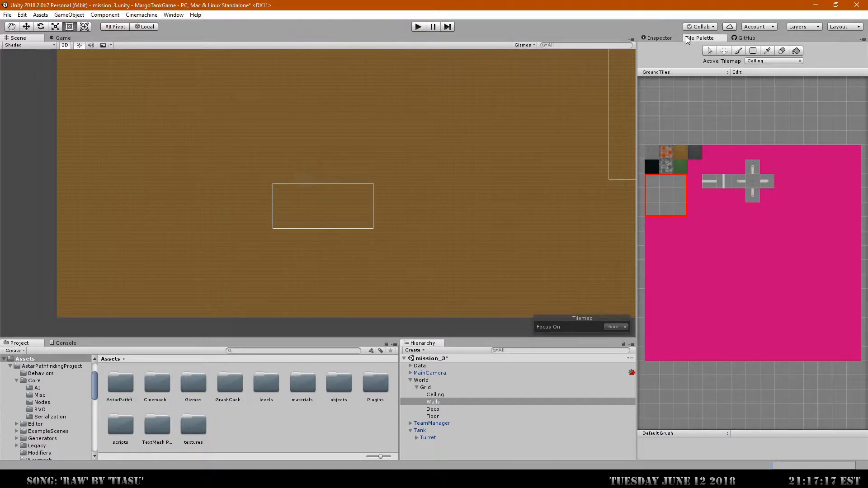
left_click(757, 61)
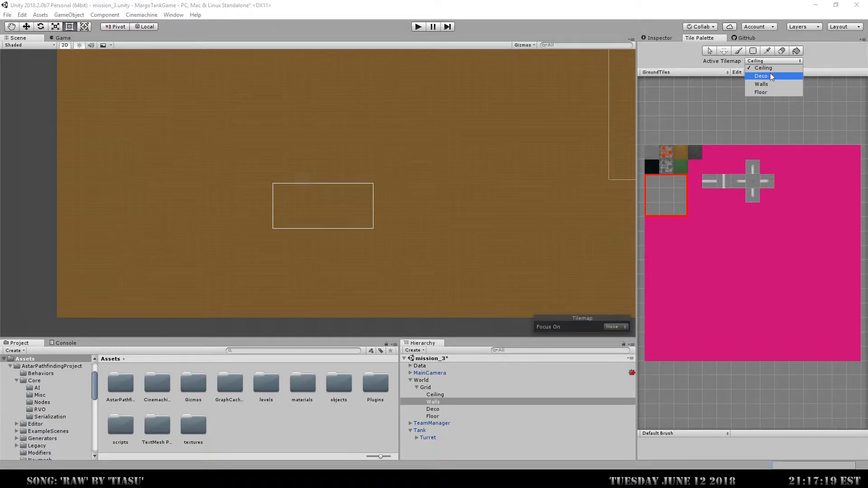
left_click(659, 38)
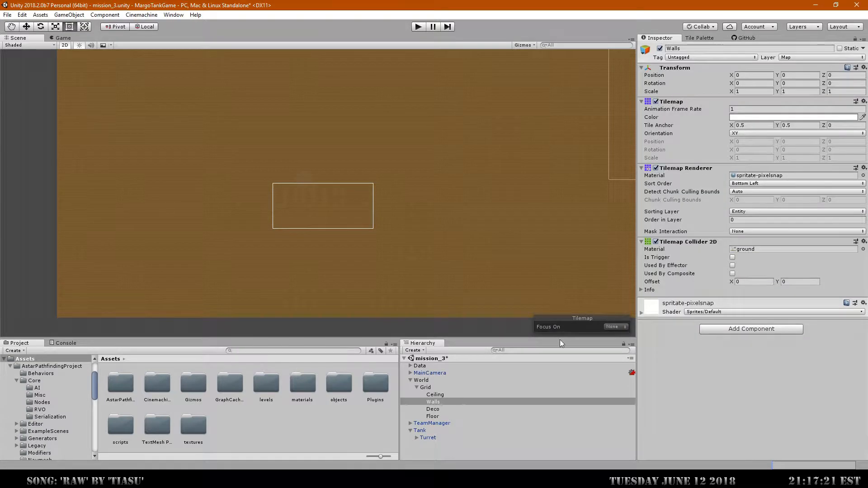
Step: Reset the Tilemap component of the Ceiling object to clear the brown tiles painted on it
left_click(427, 396)
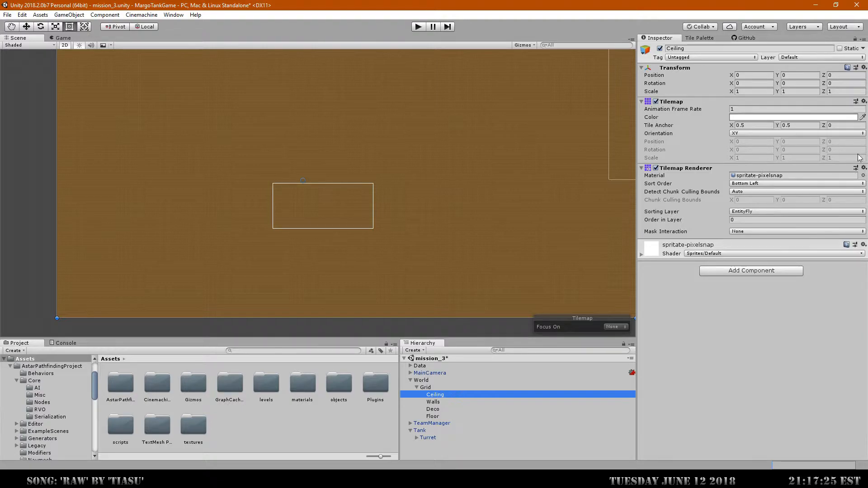
left_click(864, 101)
left_click(814, 114)
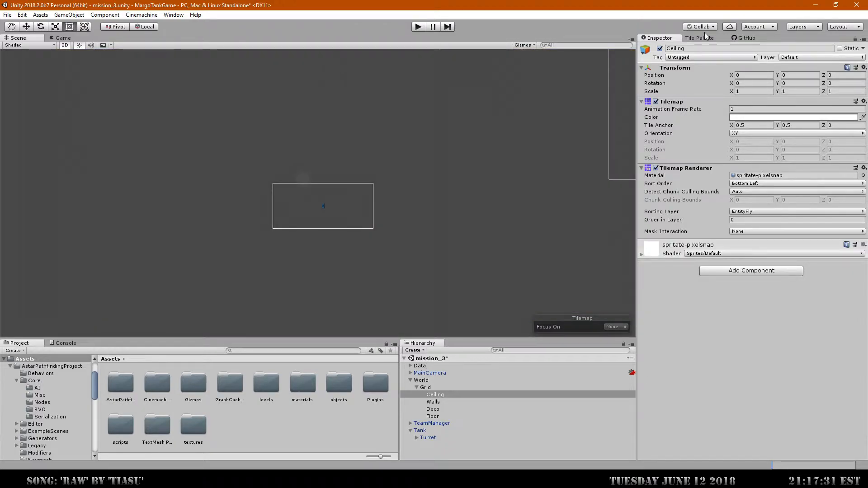
Step: Make Floor the active tilemap and fill a large rectangle around the Tank with the brown GroundTiles tile, extending it to the UI canvas edge
left_click(700, 38)
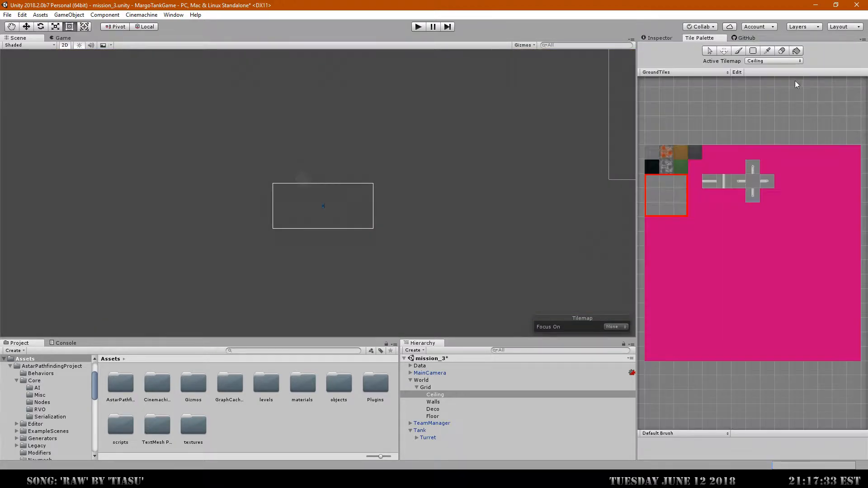
left_click(774, 61)
left_click(761, 96)
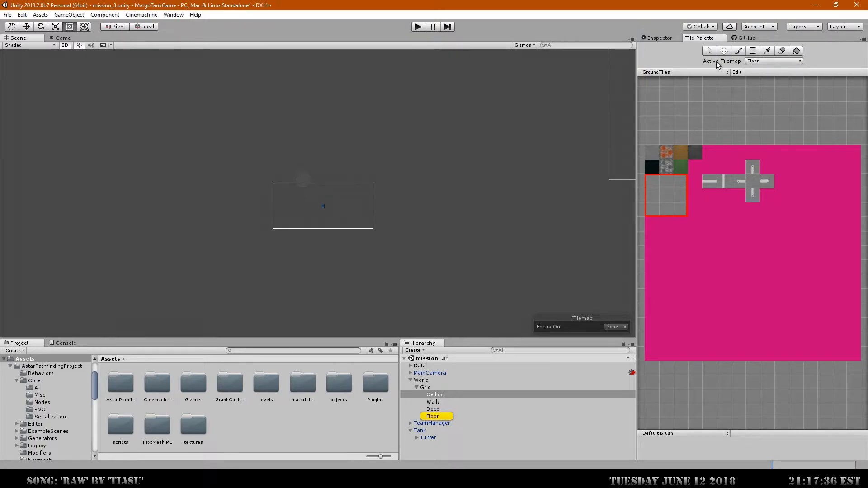
left_click(752, 53)
left_click_drag(301, 179, 537, 311)
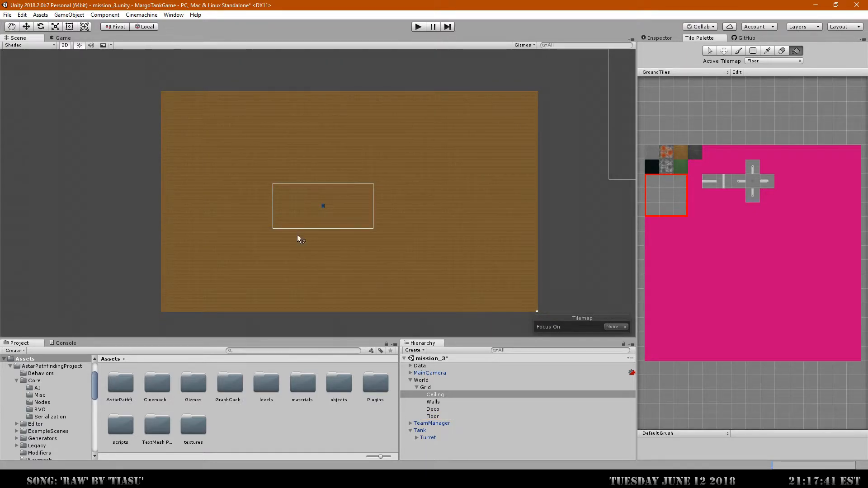
left_click_drag(61, 68, 58, 66)
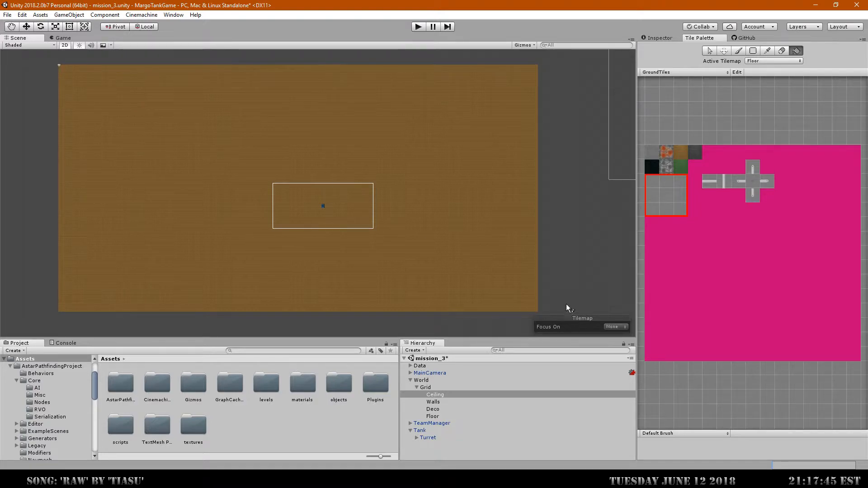
left_click(602, 295)
left_click(609, 197)
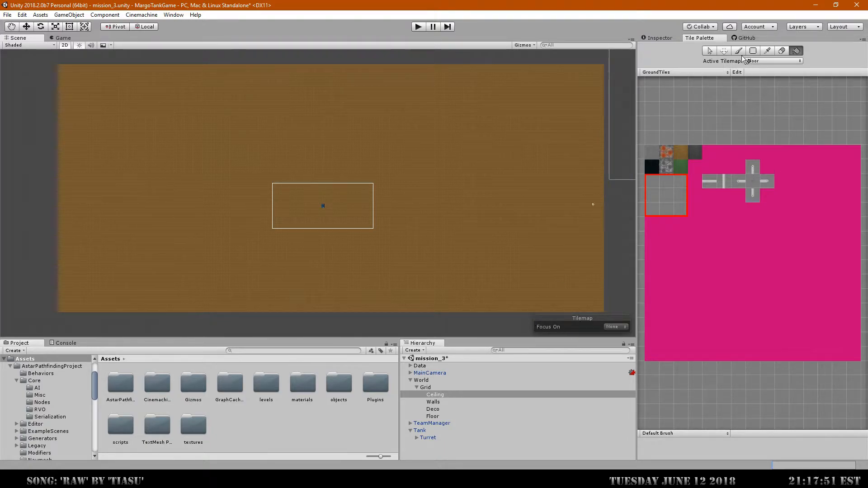
Step: Examine the extent of the brown Floor area against the UI canvas outline and the Tank inside the camera frame
left_click(708, 52)
scroll(510, 225, "down", 6)
scroll(506, 230, "down", 3)
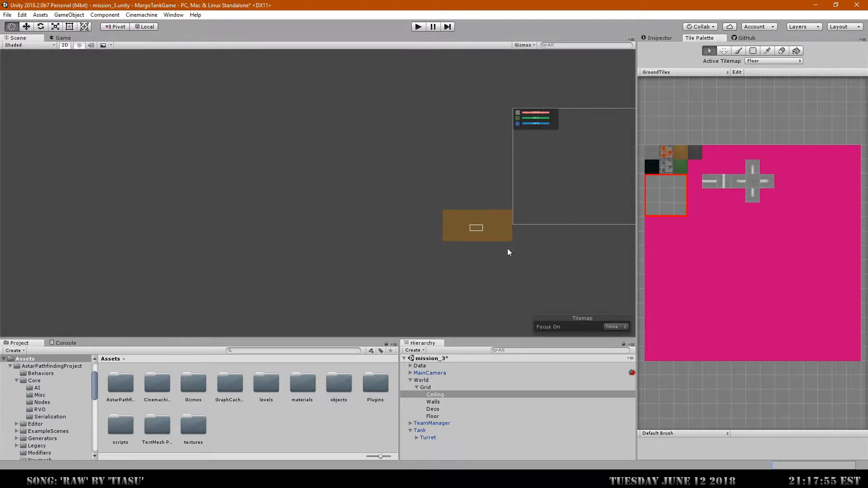
middle_click_drag(508, 252, 405, 223)
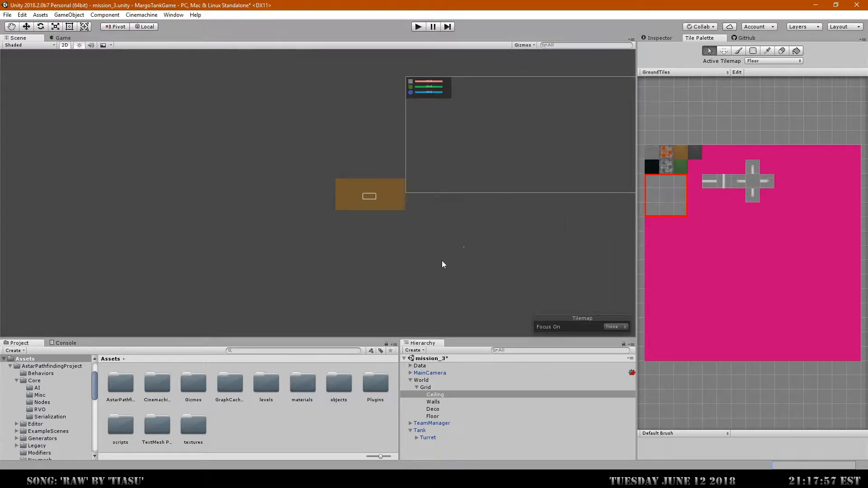
scroll(377, 209, "up", 5)
scroll(376, 208, "down", 3)
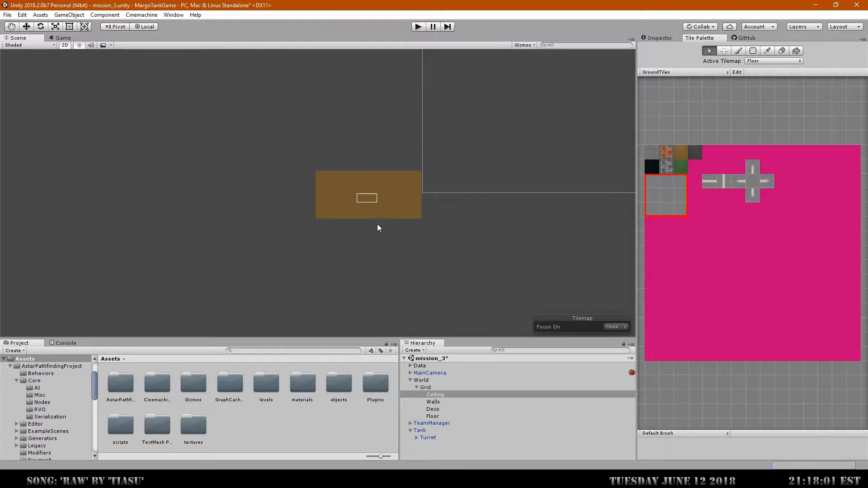
scroll(378, 225, "up", 4)
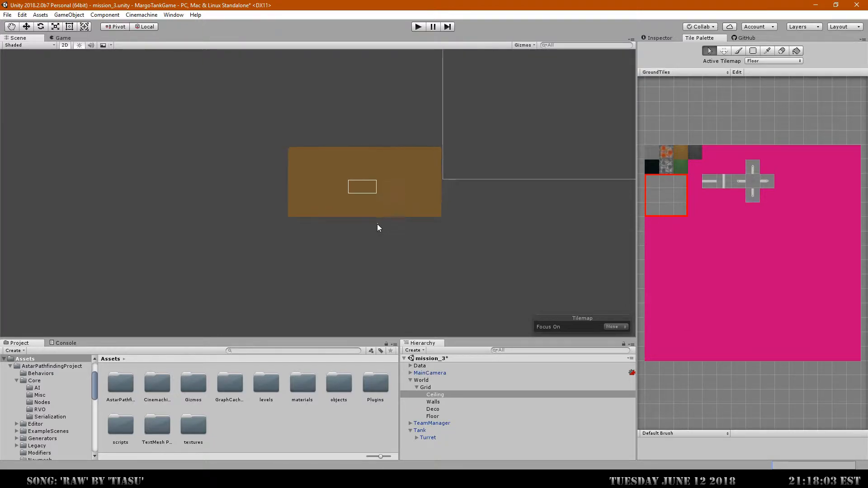
scroll(377, 202, "down", 4)
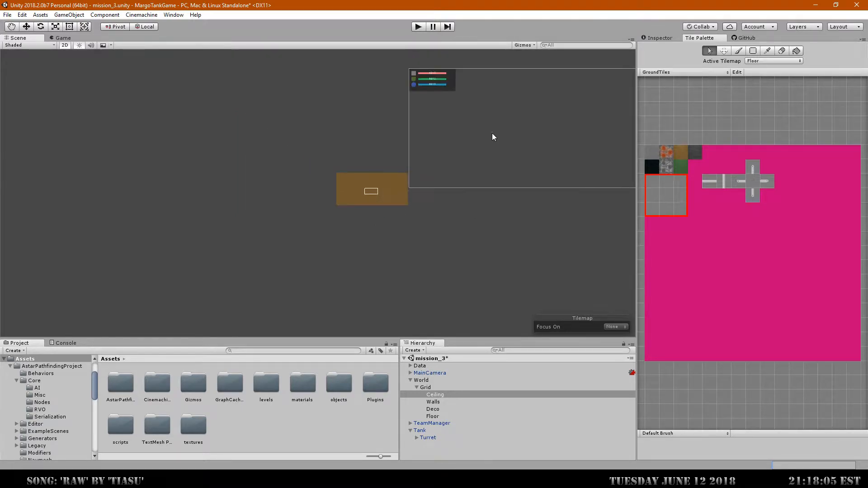
middle_click_drag(588, 169, 471, 184)
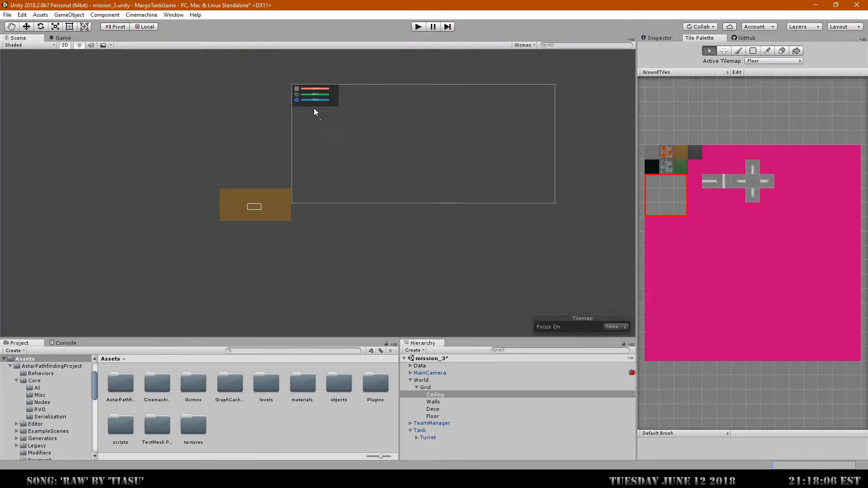
scroll(315, 103, "up", 1)
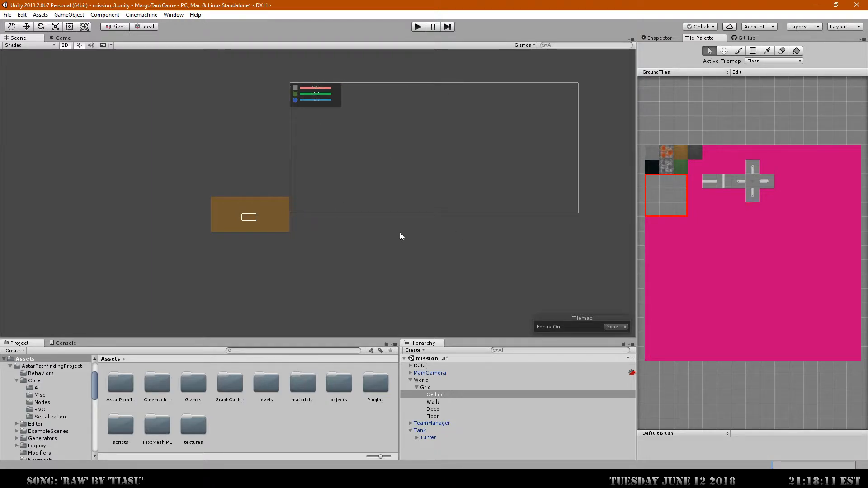
middle_click_drag(223, 254, 438, 280)
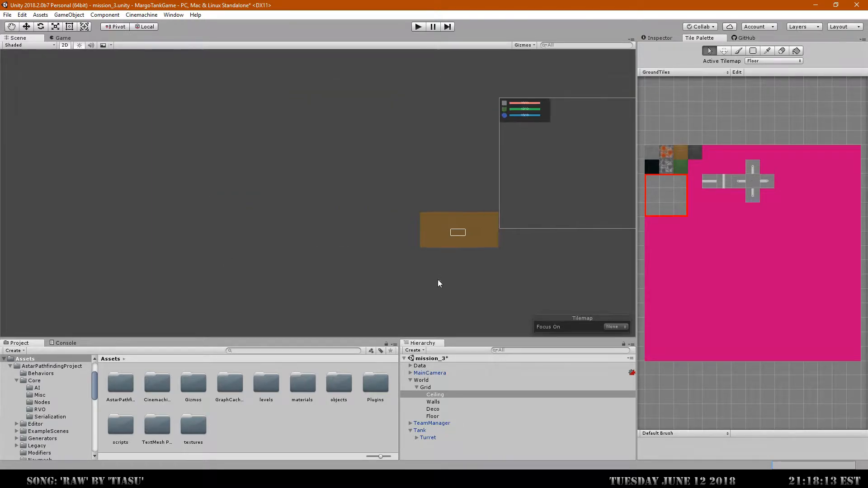
scroll(456, 251, "up", 4)
scroll(500, 256, "up", 5)
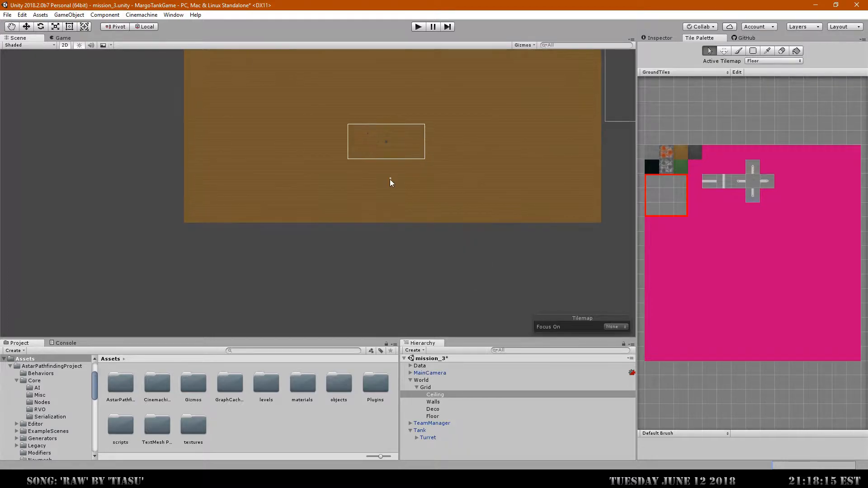
middle_click_drag(392, 183, 403, 258)
scroll(401, 262, "up", 3)
scroll(402, 261, "up", 1)
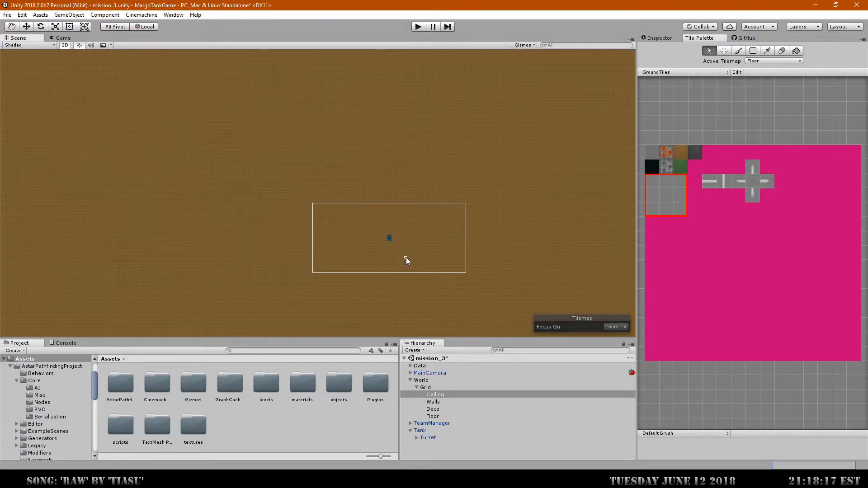
Step: Playtest the scene by driving and turning the Tank across the new brown floor, and stop the game
key("ctrl+p")
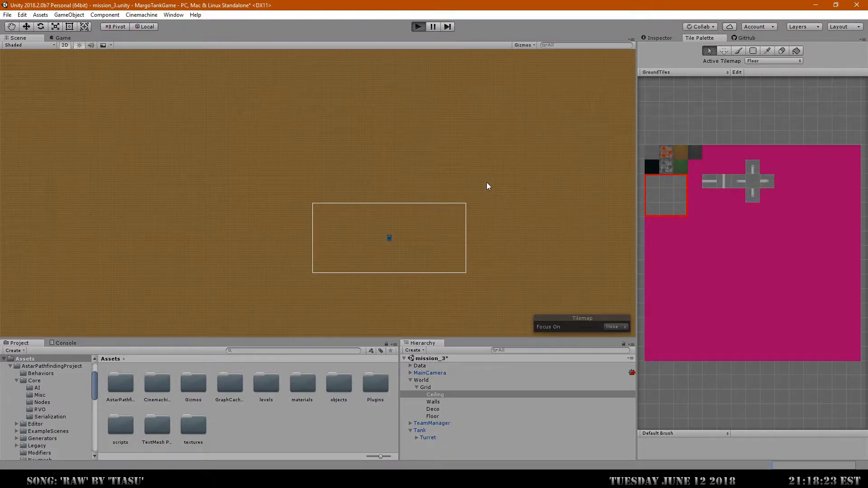
key("w")
key("d")
key("d")
left_click(418, 27)
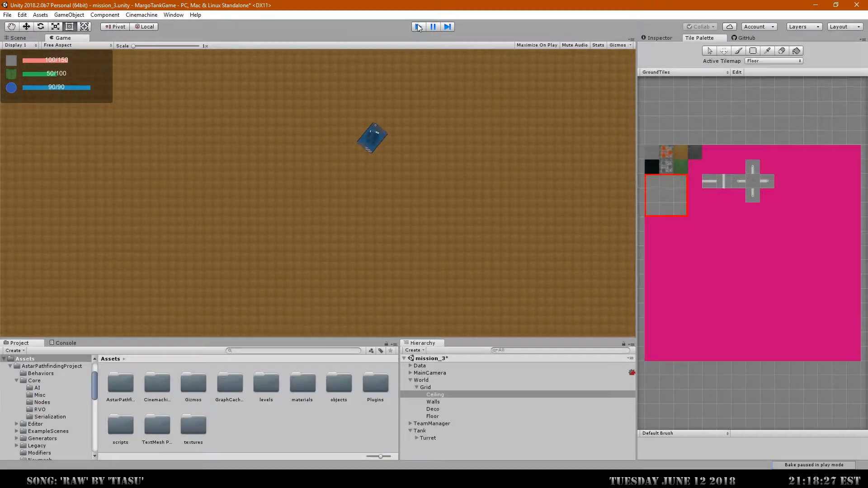
Step: Review the Mission 3 layout drawing in the browser and the game_dev reference images in Discord, and clear both windows away from Unity
key("alt+Tab")
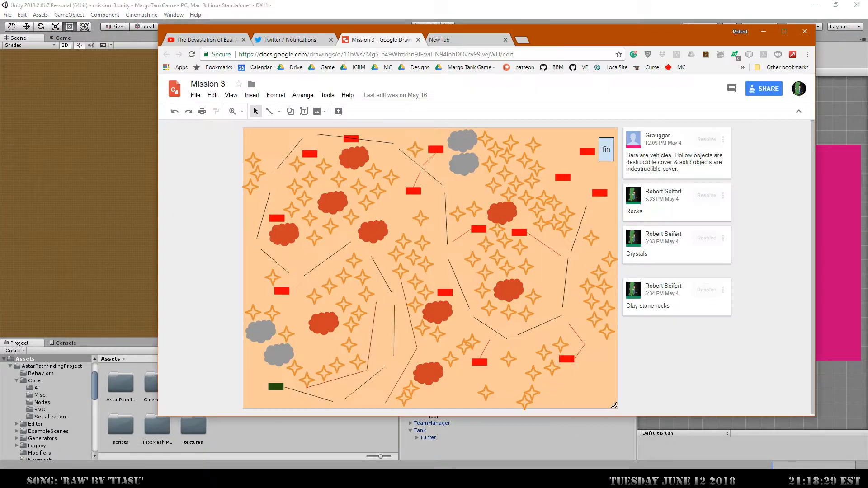
left_click(443, 42)
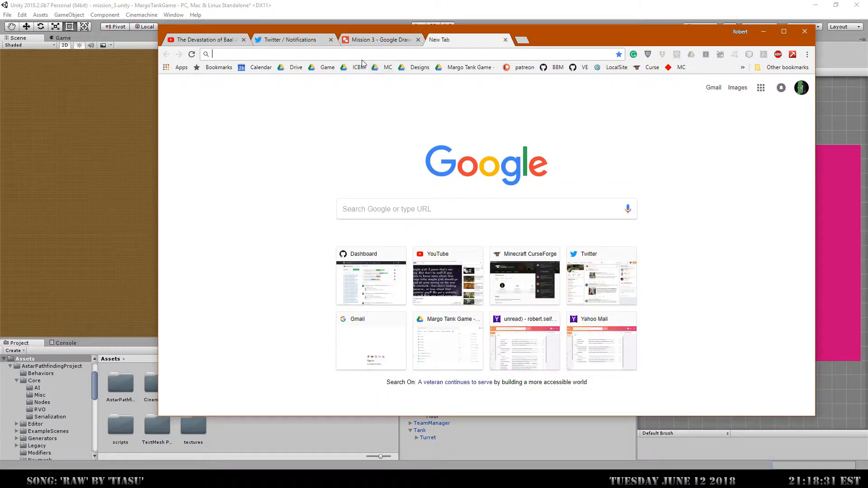
left_click(371, 40)
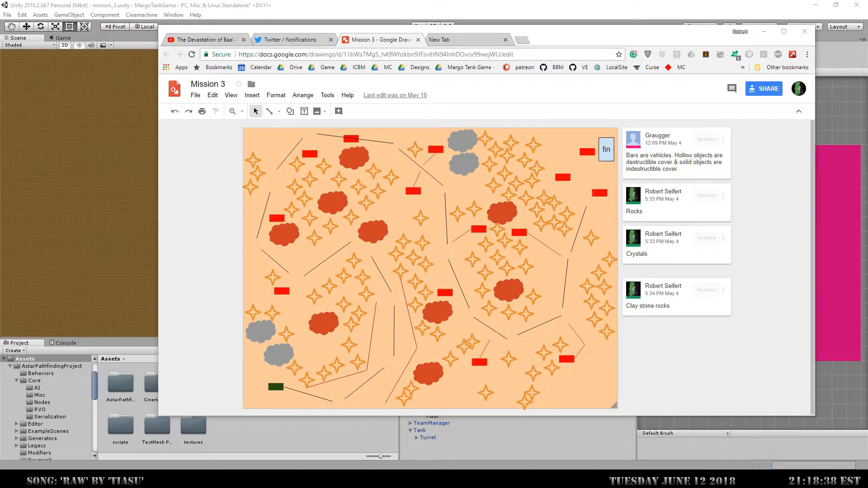
scroll(475, 197, "up", 3)
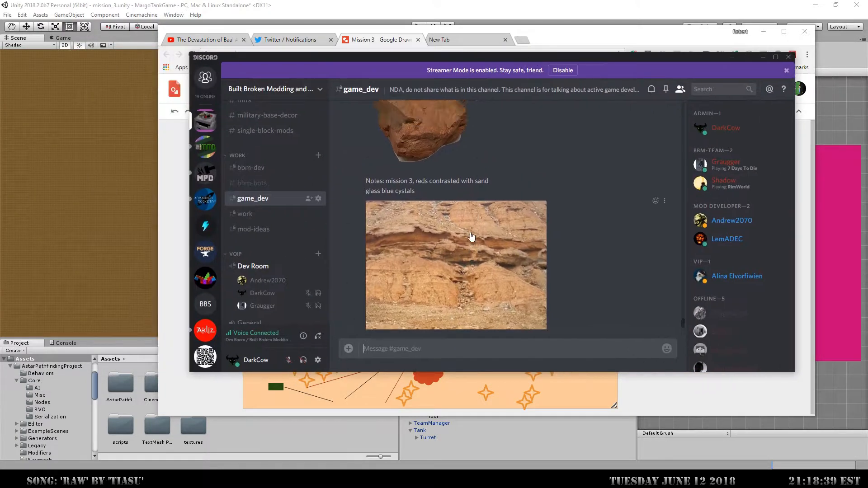
scroll(472, 236, "down", 3)
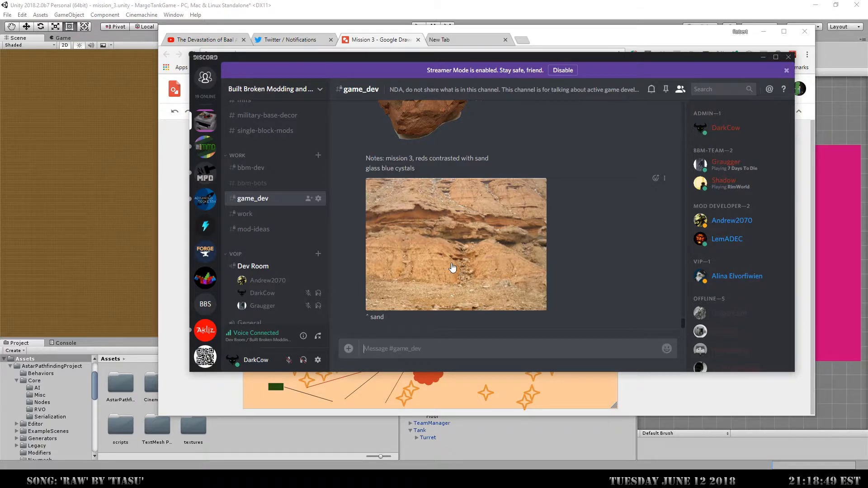
left_click(764, 57)
left_click_drag(672, 32, 0, 84)
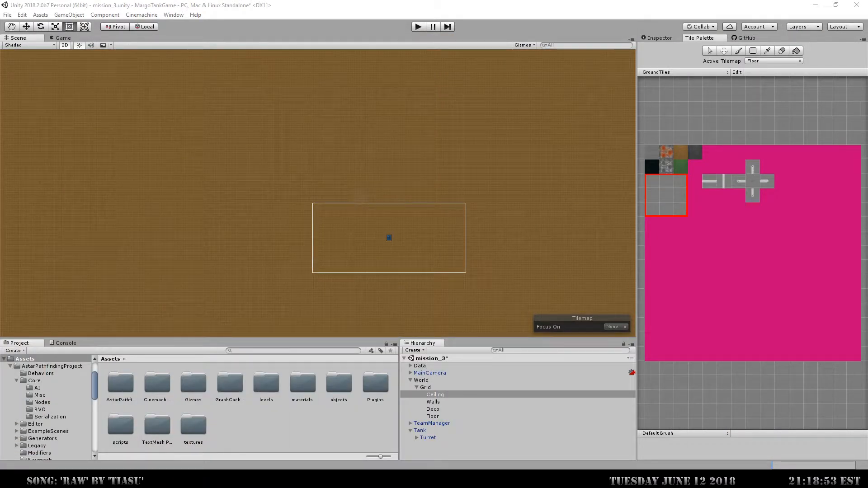
Step: Switch to the Chrome browser and search Google Images for "nevada desert"
left_click_drag(0, 63, 570, 48)
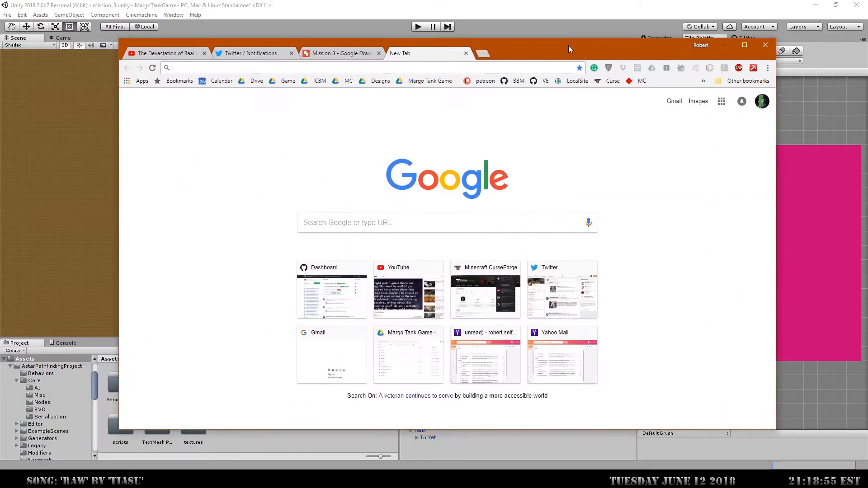
left_click(363, 53)
left_click(415, 54)
type("nevada ")
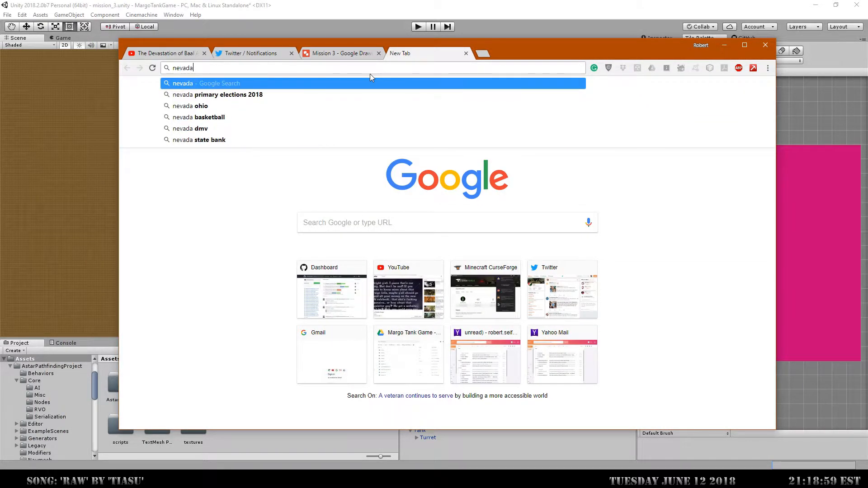
type("des")
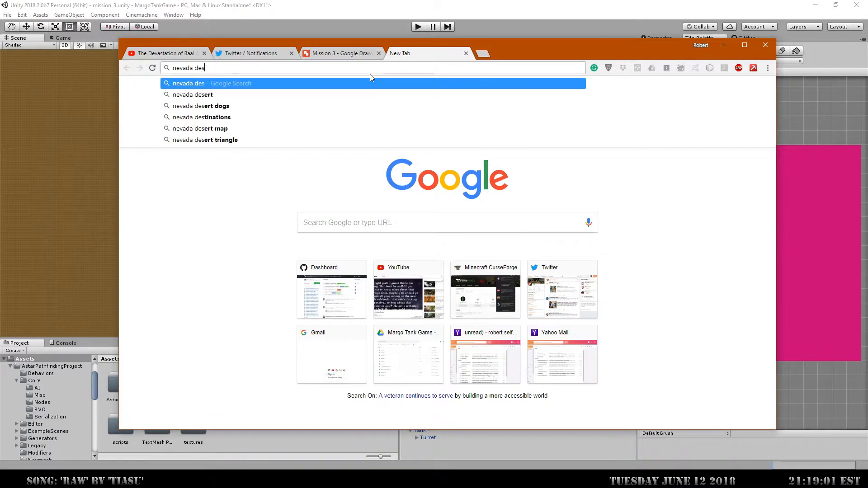
type("tert")
key("Return")
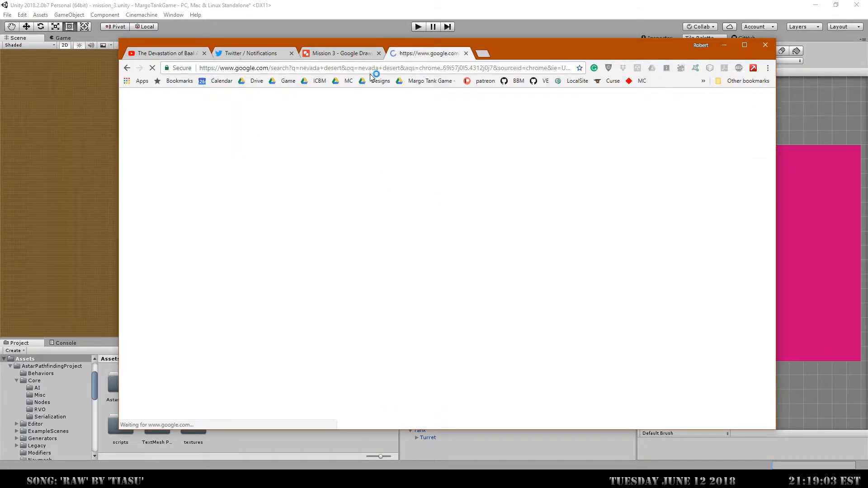
left_click(225, 132)
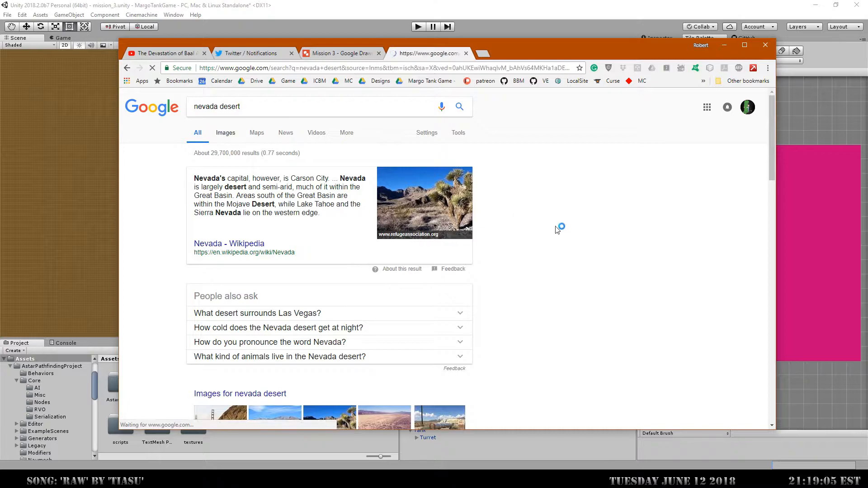
Step: Save the red mushroom-shaped rock formation picture as LittleFinlandDSC_6756.jpg in the Margo Tank Game inspiration folder
left_click(348, 252)
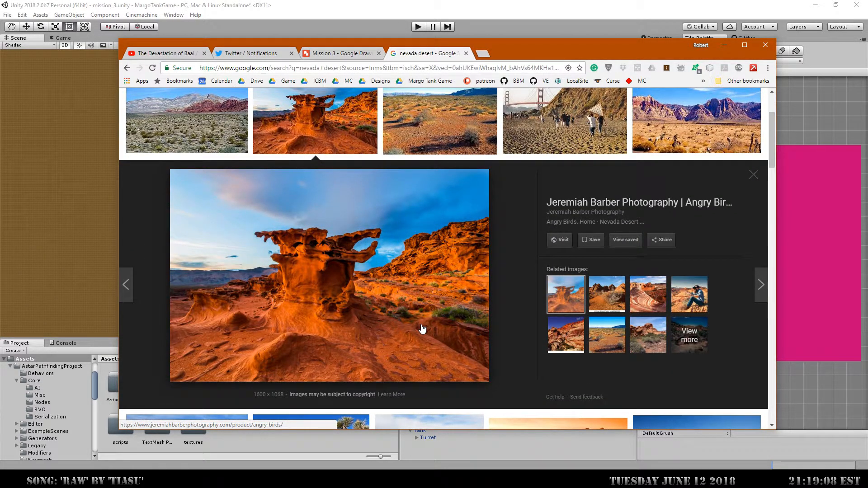
right_click(376, 255)
left_click(412, 333)
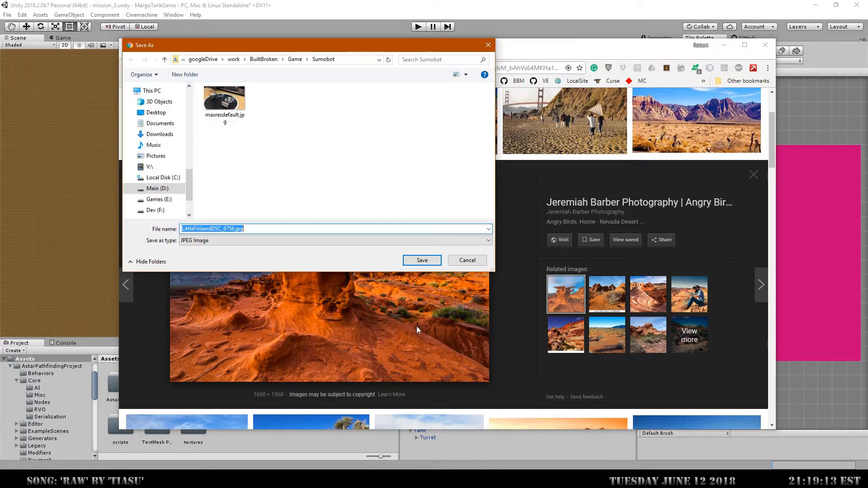
left_click(295, 59)
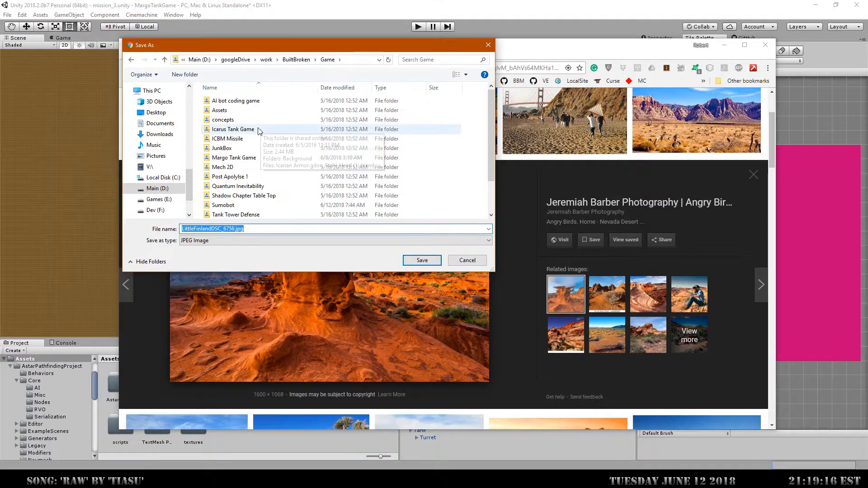
double_click(230, 157)
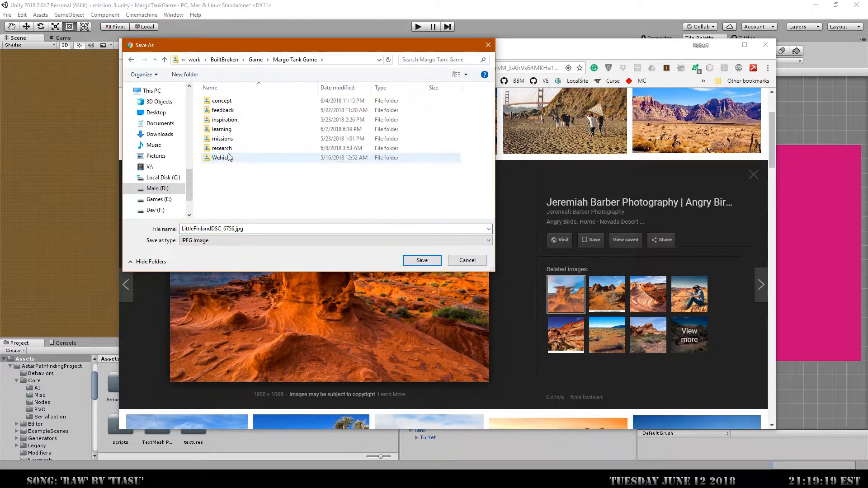
double_click(221, 101)
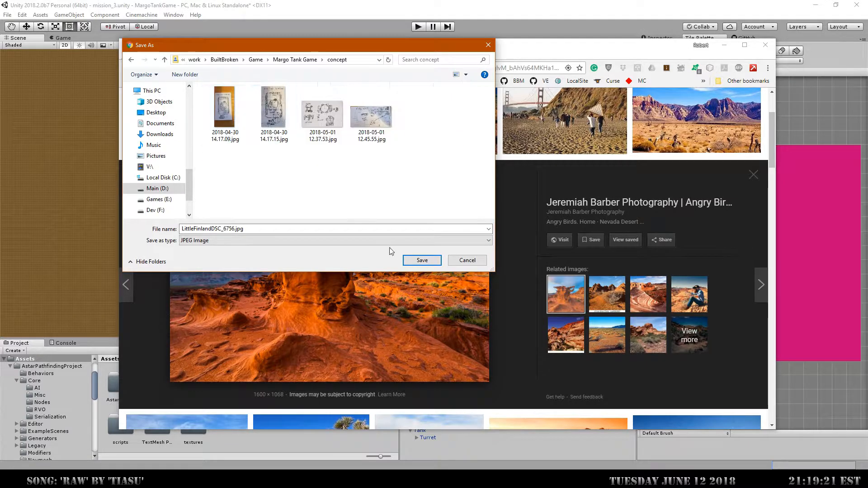
left_click(295, 59)
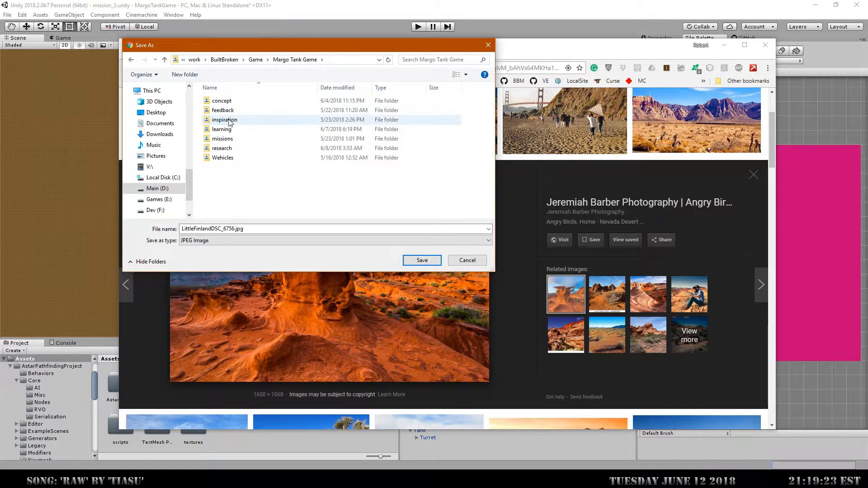
double_click(226, 120)
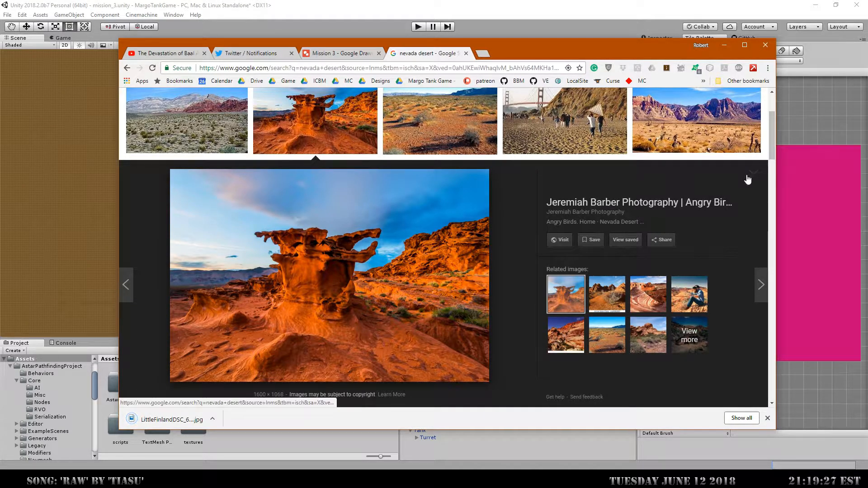
Step: Save the picture of the desert plain before red mountains as nevada-desert-1.jpg in the inspiration folder, and close its preview
left_click(706, 141)
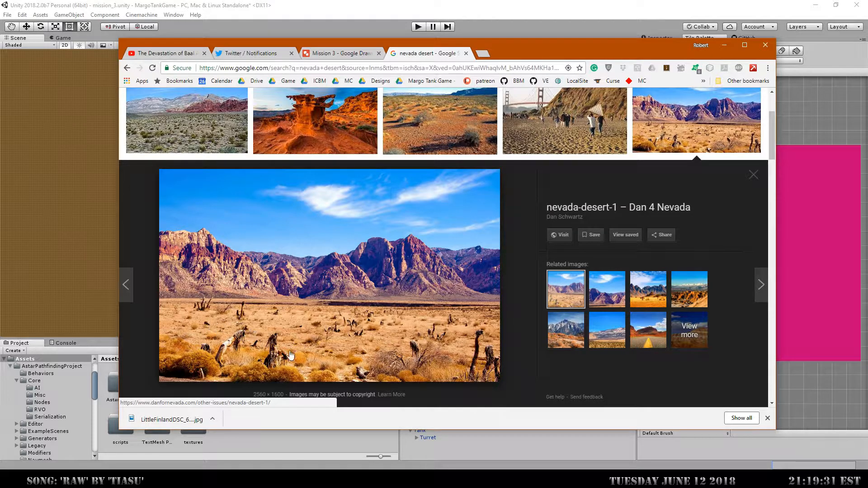
right_click(344, 300)
left_click(375, 374)
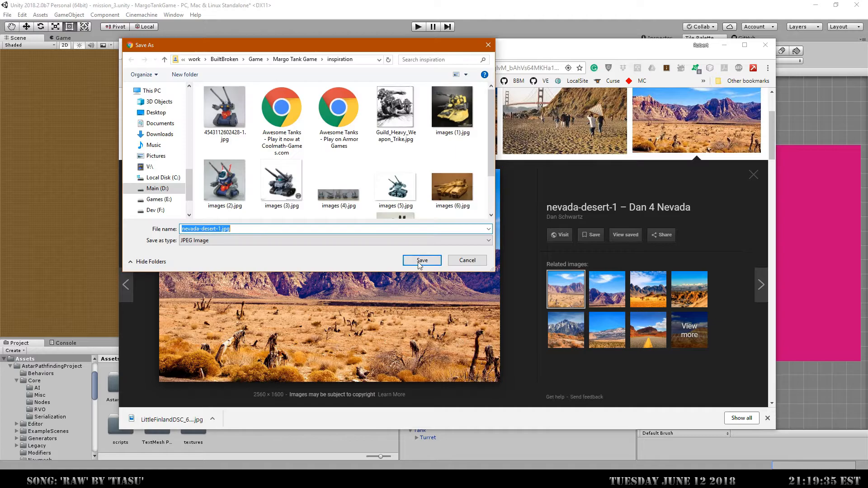
left_click(421, 261)
left_click(753, 175)
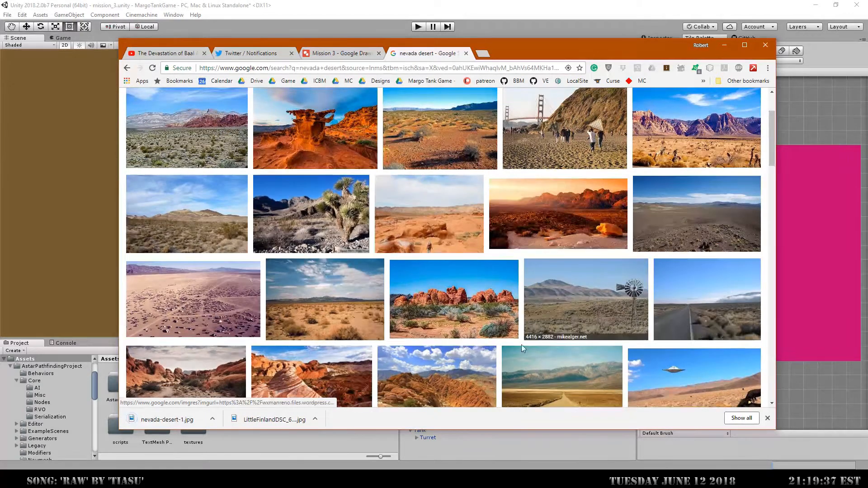
Step: Find the orange rock arch picture among the image results, save it as nevada-desert-003.jpg in the inspiration folder, and close its preview
scroll(522, 348, "down", 3)
scroll(516, 338, "down", 2)
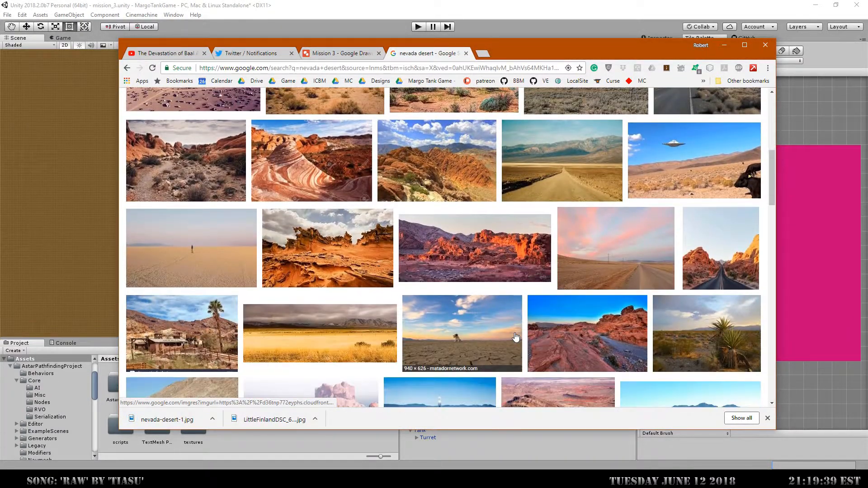
scroll(516, 337, "down", 3)
scroll(517, 336, "down", 1)
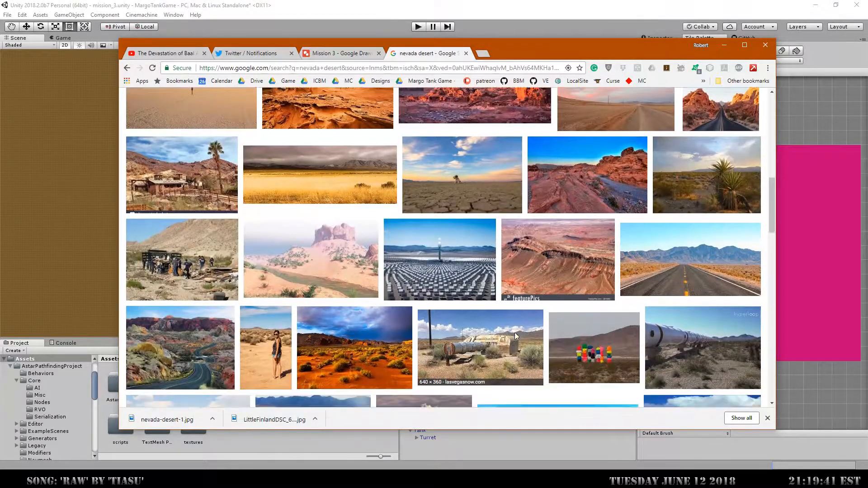
scroll(516, 336, "down", 3)
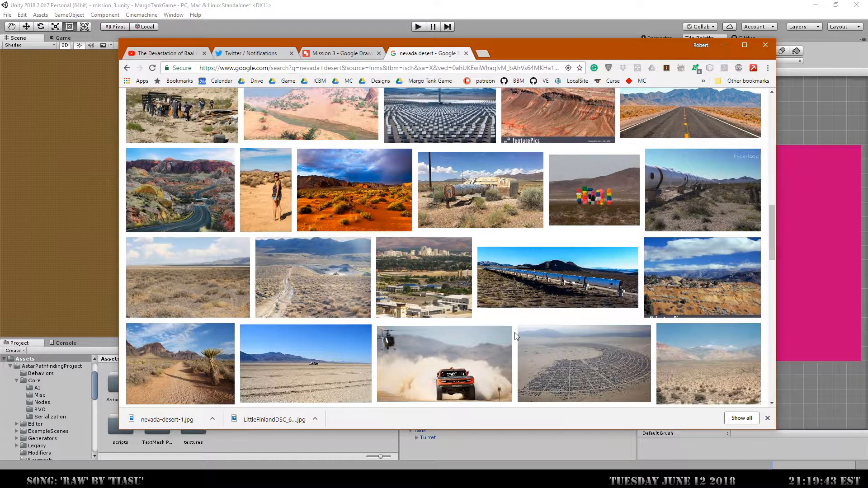
scroll(514, 333, "down", 4)
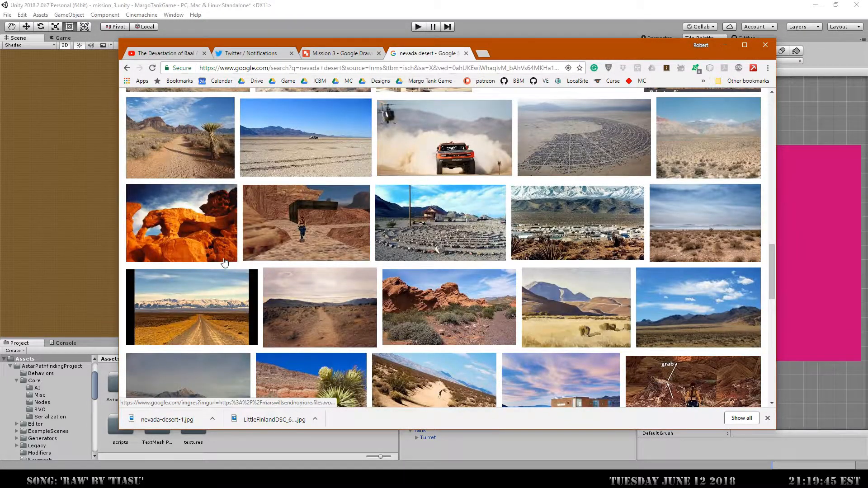
left_click(158, 208)
right_click(347, 252)
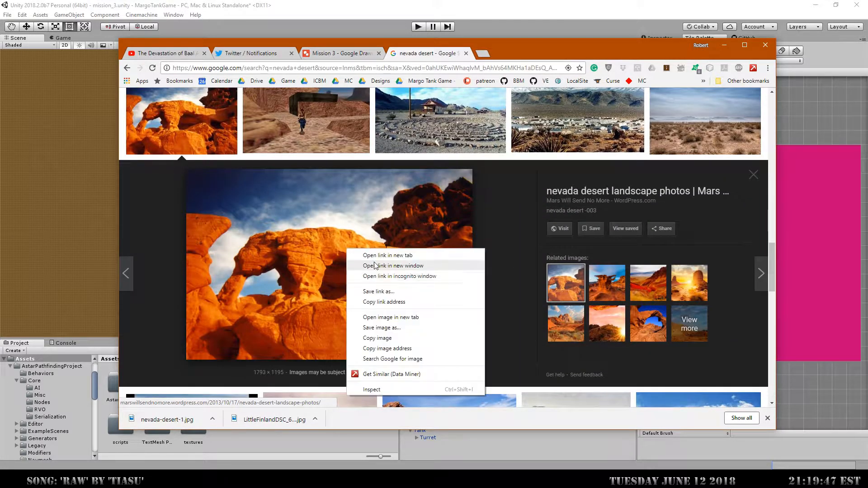
left_click(392, 328)
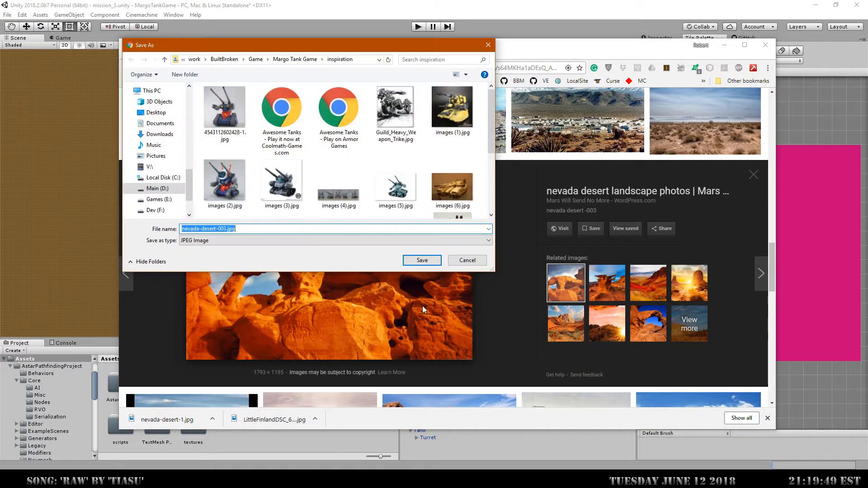
left_click(427, 261)
left_click(753, 174)
Step: Find the picture of the wrecked McLaren further down the results, save it as mclaren1_0.JPG in the inspiration folder, and close its preview
scroll(709, 247, "down", 3)
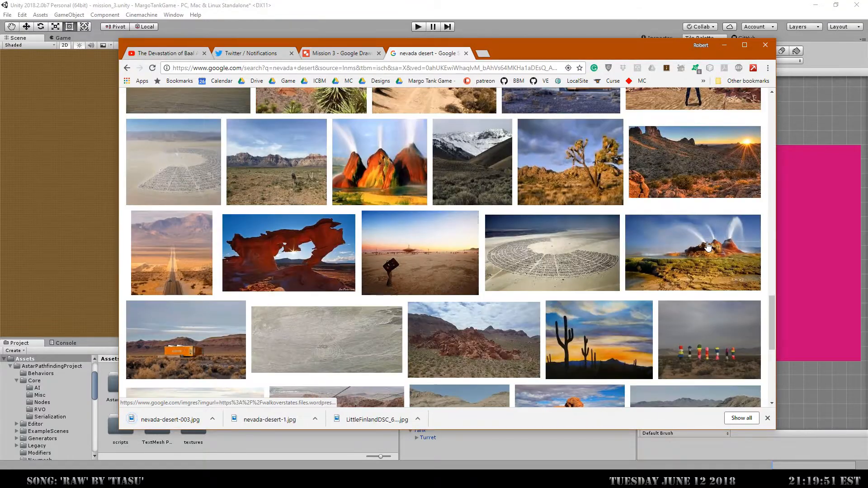
scroll(701, 248, "down", 3)
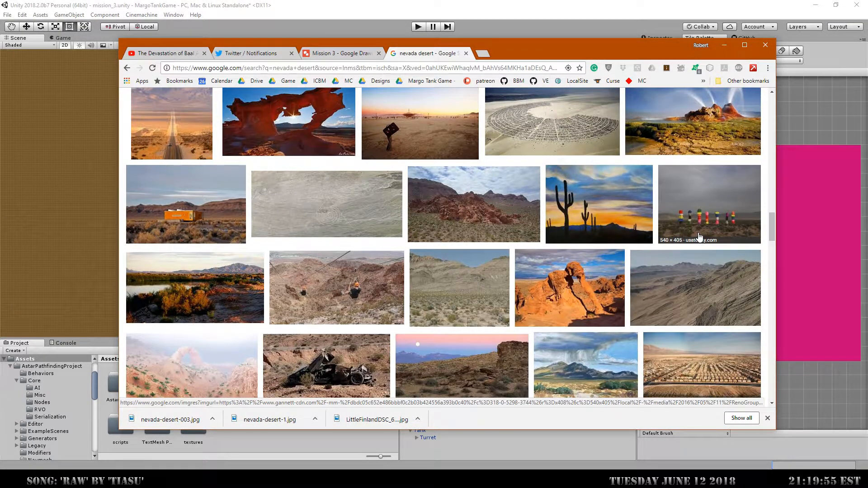
scroll(700, 236, "down", 5)
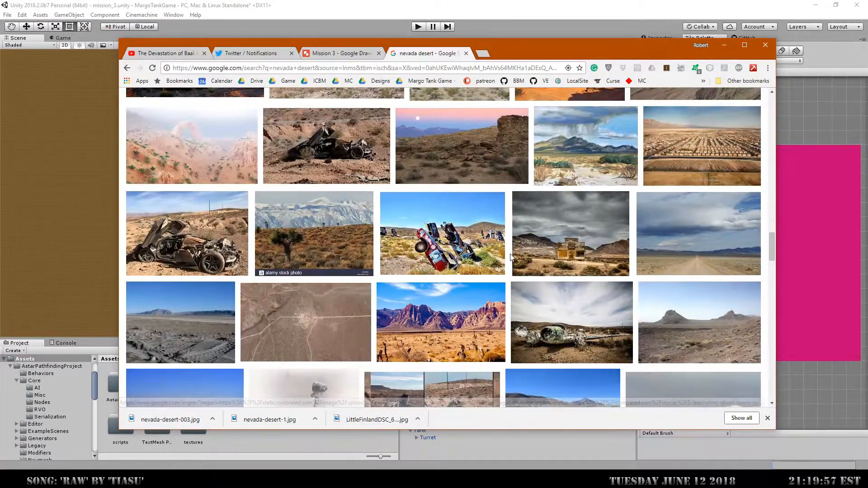
left_click(215, 222)
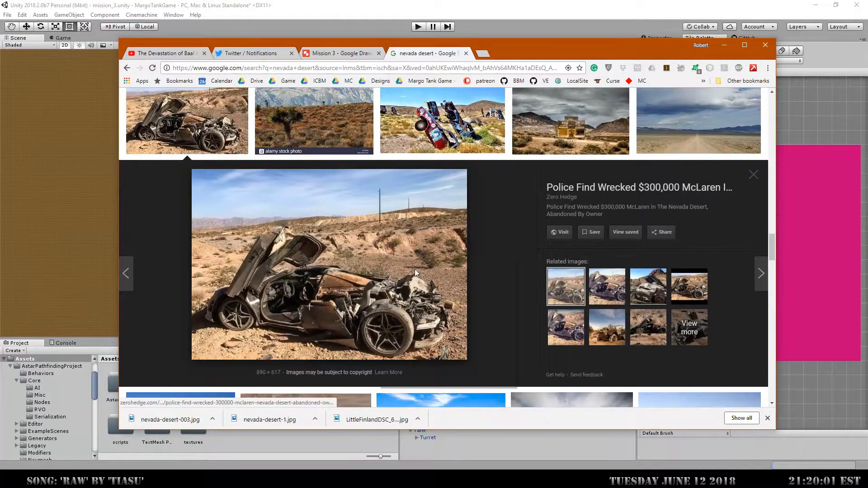
right_click(378, 241)
left_click(419, 320)
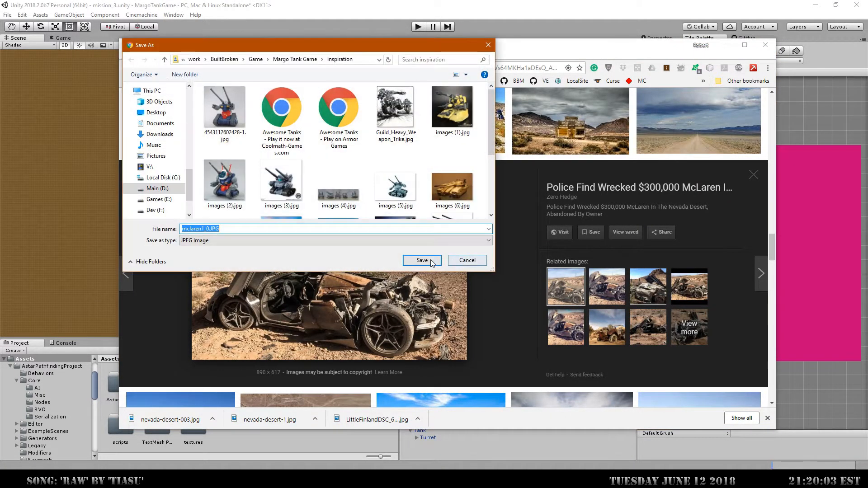
key("Return")
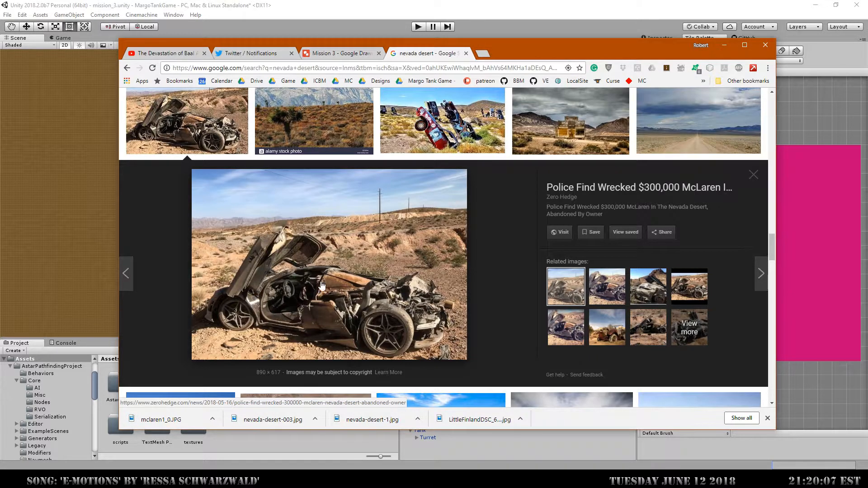
left_click(752, 176)
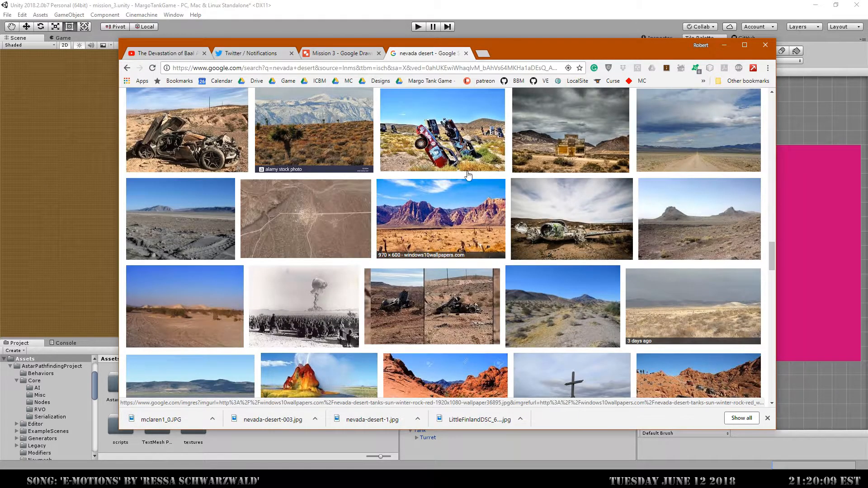
Step: Preview the upended cars picture, then save the jagged orange rock formation picture as bird-of-prey.jpg in the inspiration folder and close its preview
left_click(456, 135)
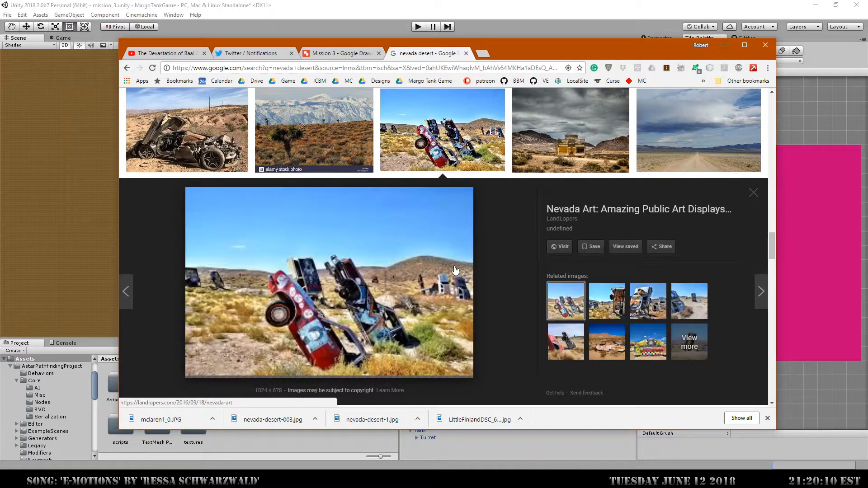
left_click(754, 193)
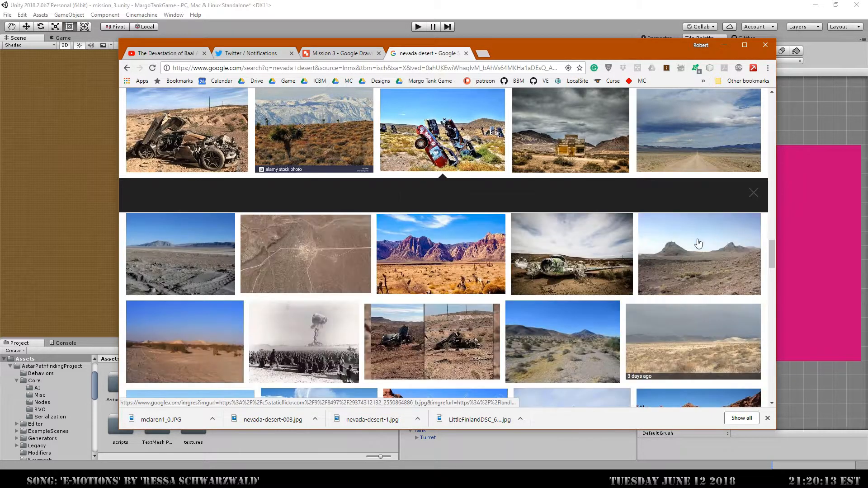
scroll(677, 244, "down", 5)
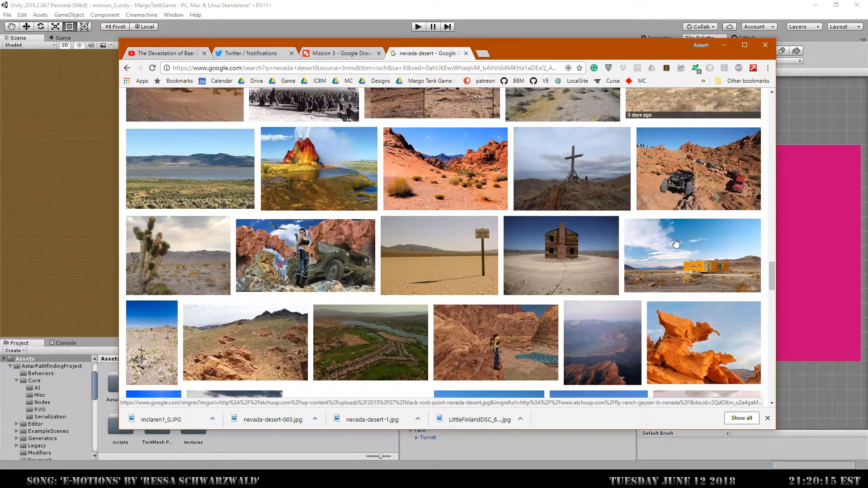
scroll(677, 244, "down", 4)
left_click(704, 150)
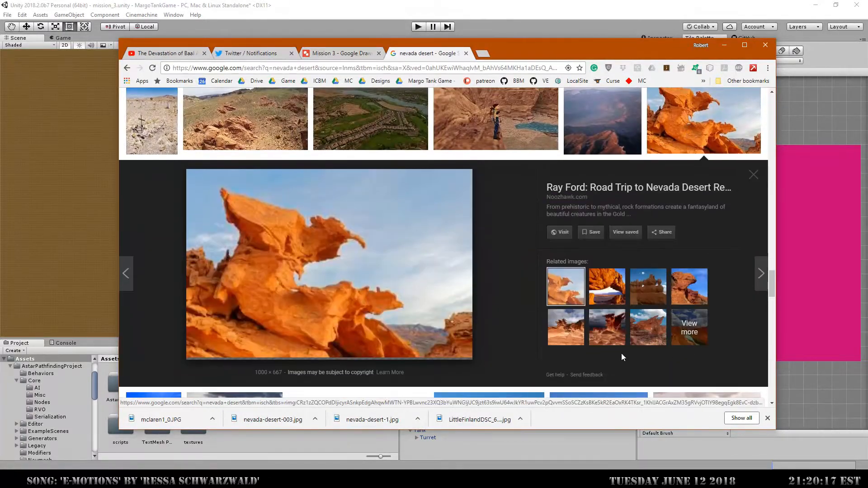
right_click(409, 257)
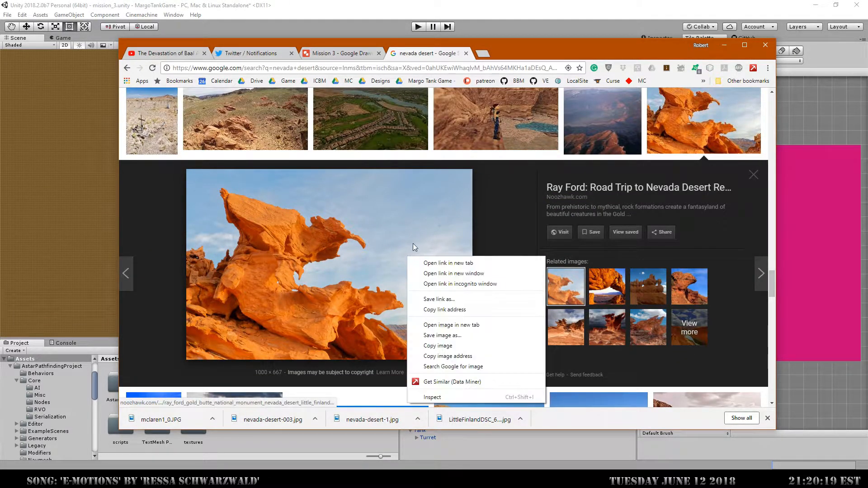
left_click(443, 335)
key("Return")
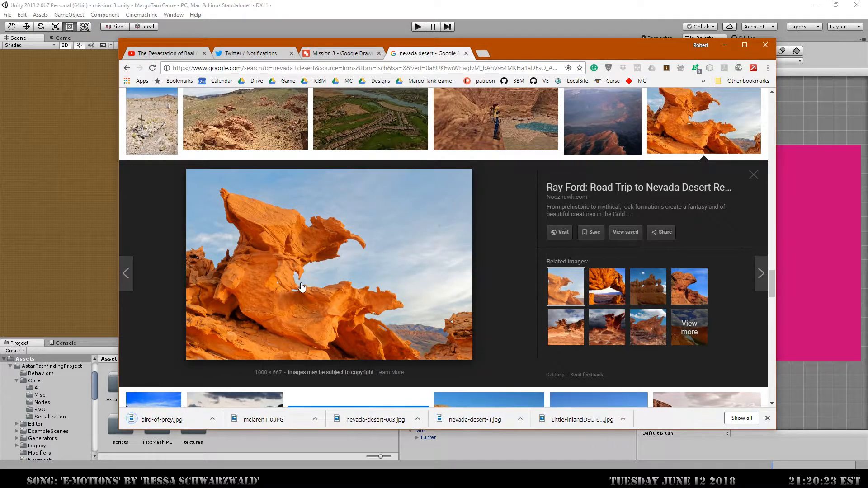
left_click(753, 173)
scroll(485, 264, "down", 6)
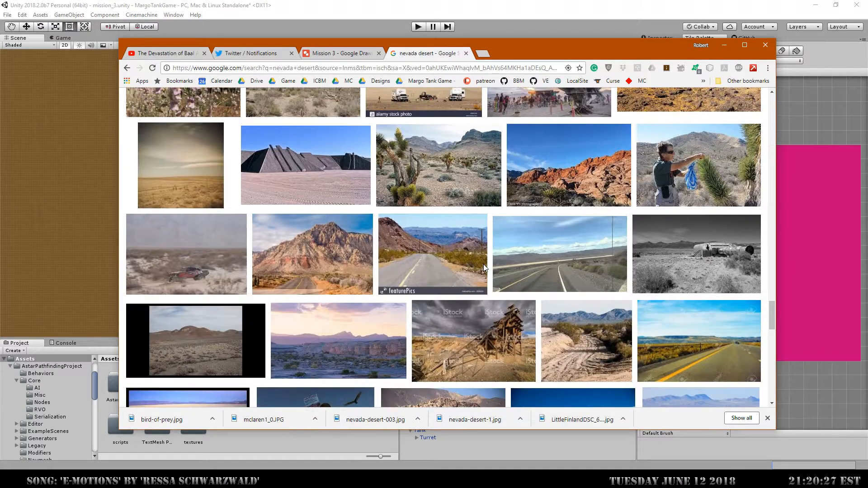
Step: Save the picture of the dark angular desert monument in the inspiration folder under its suggested name, and close its preview
left_click(309, 156)
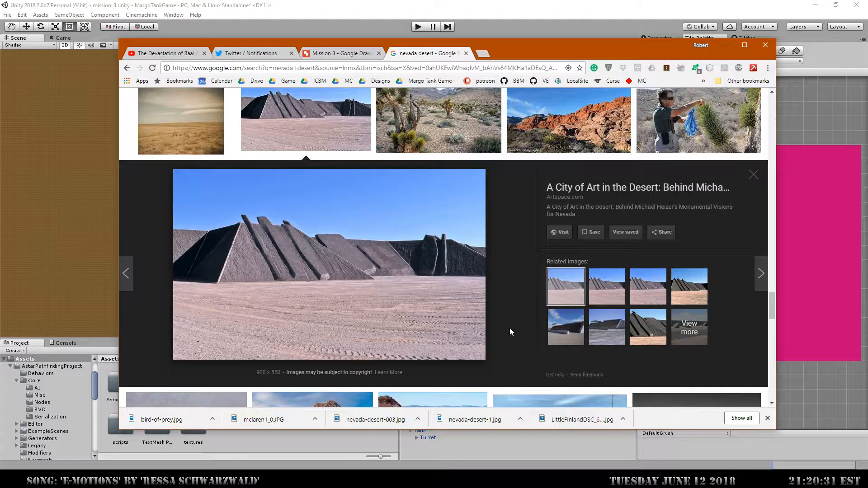
right_click(418, 257)
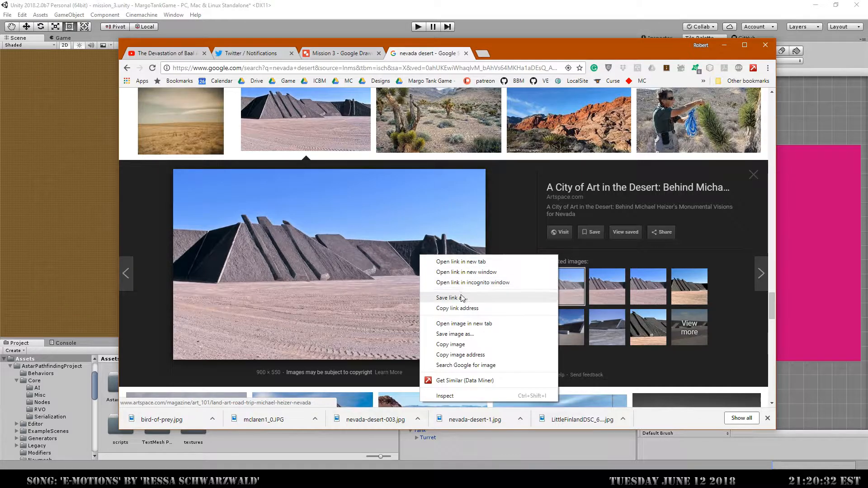
left_click(455, 334)
left_click(417, 258)
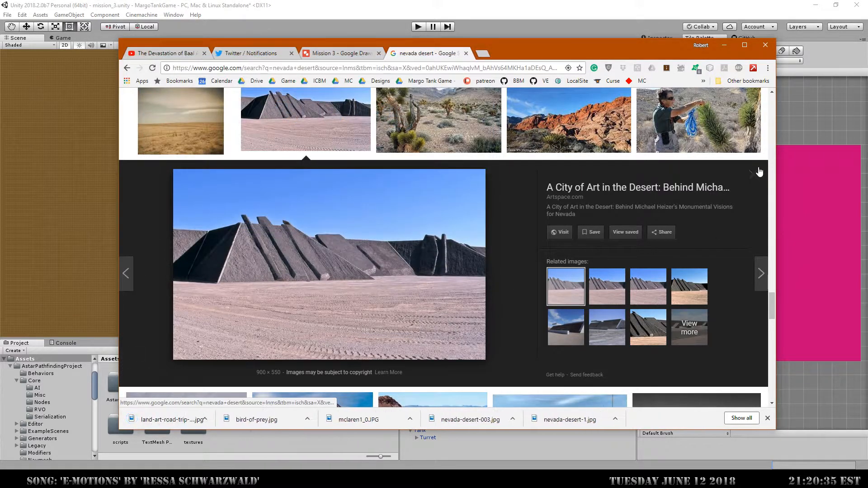
left_click(759, 172)
Step: Find the Burning Man flame sculpture picture further down the results, save it in the inspiration folder under its suggested name, and close its preview
scroll(737, 229, "down", 6)
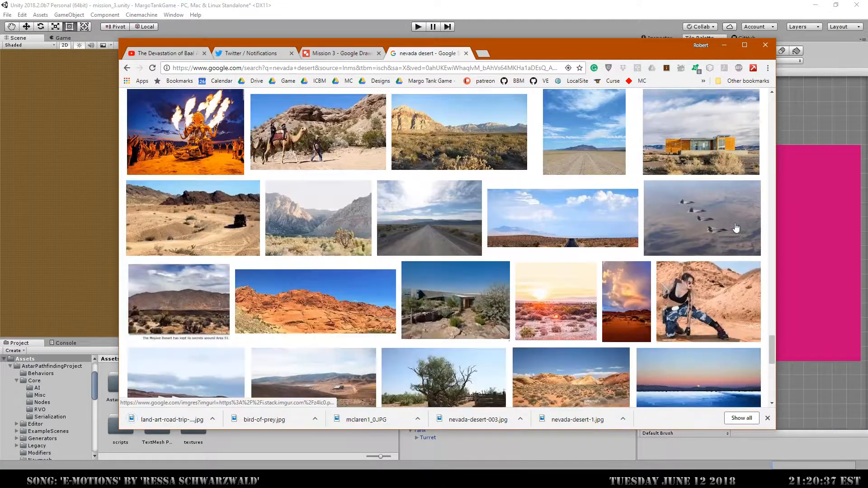
scroll(177, 190, "up", 2)
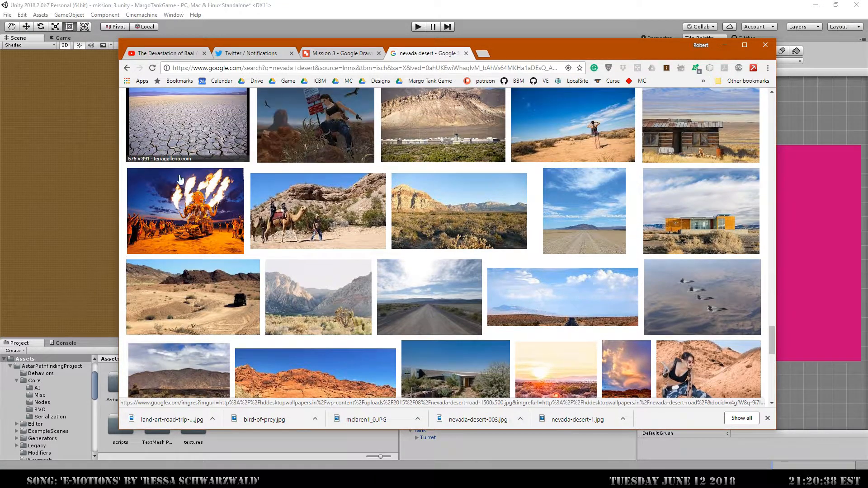
left_click(167, 208)
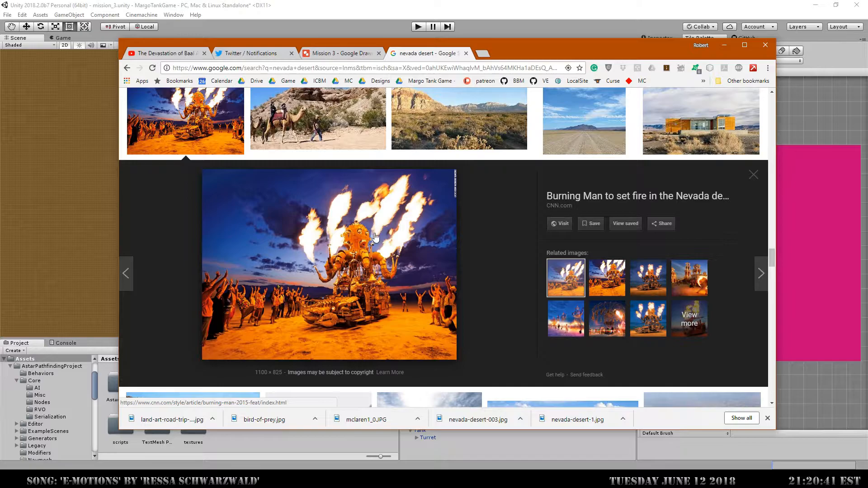
right_click(375, 233)
left_click(420, 305)
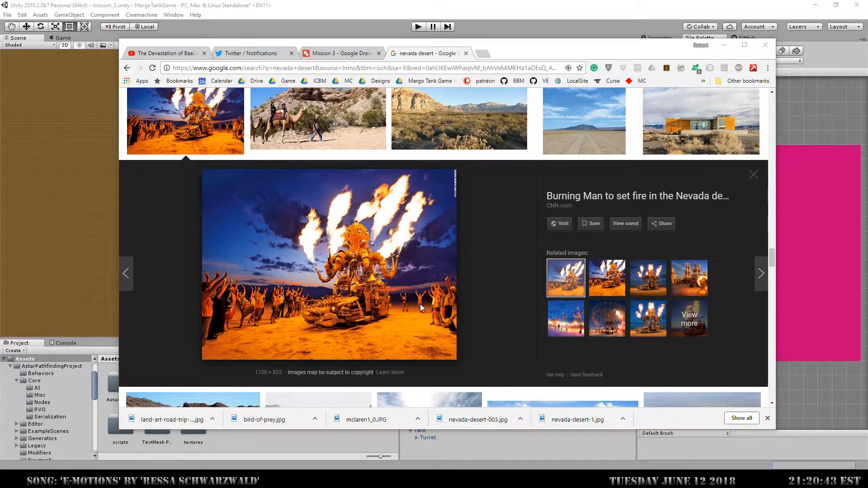
left_click(432, 258)
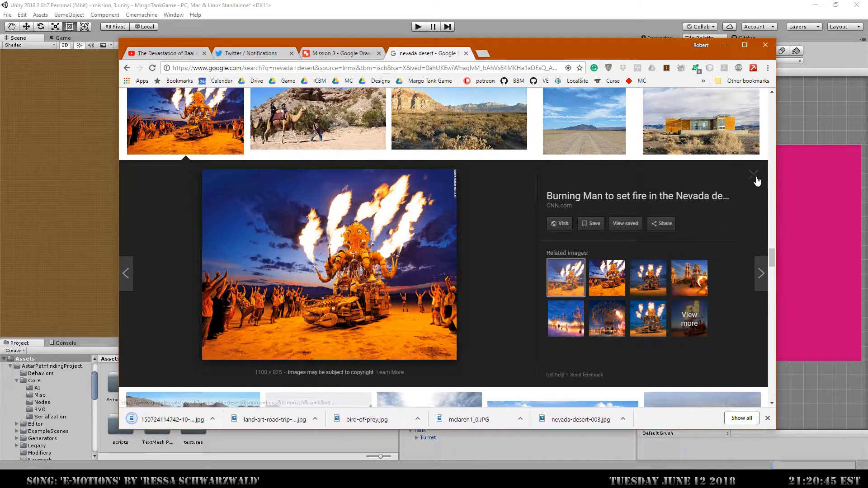
left_click(754, 175)
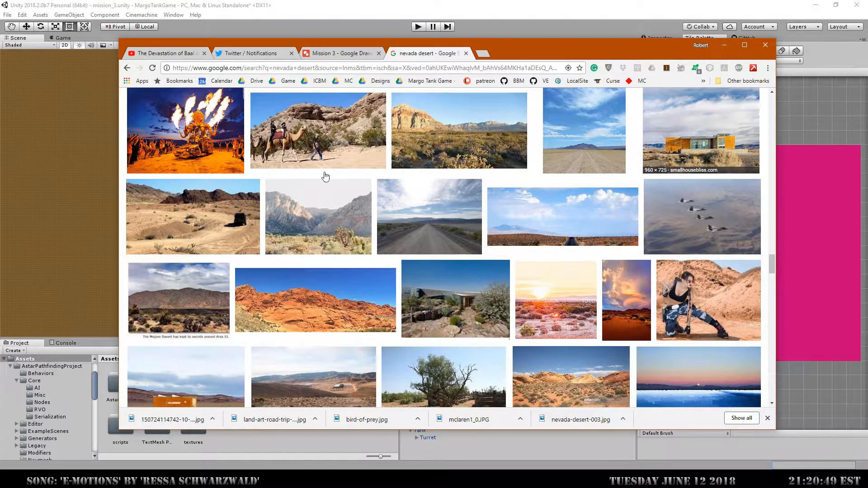
Step: Change the image search to "nevada desert canyon"
scroll(345, 328, "down", 6)
scroll(345, 328, "up", 6)
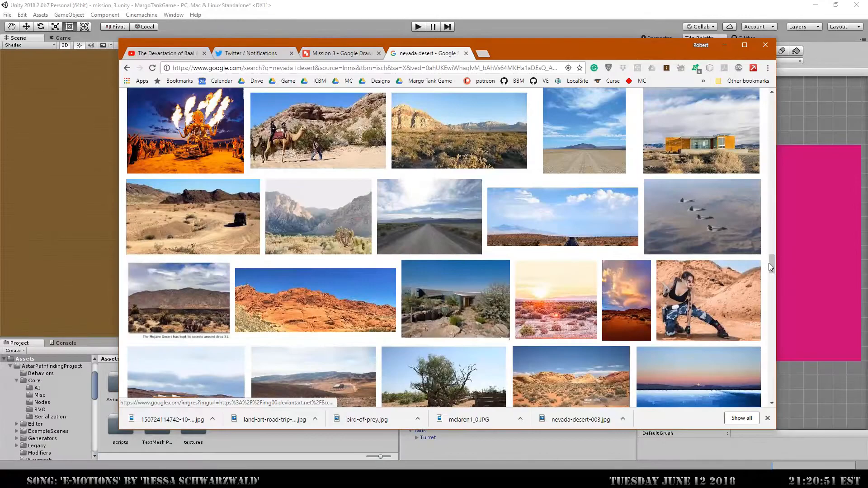
left_click_drag(770, 264, 771, 100)
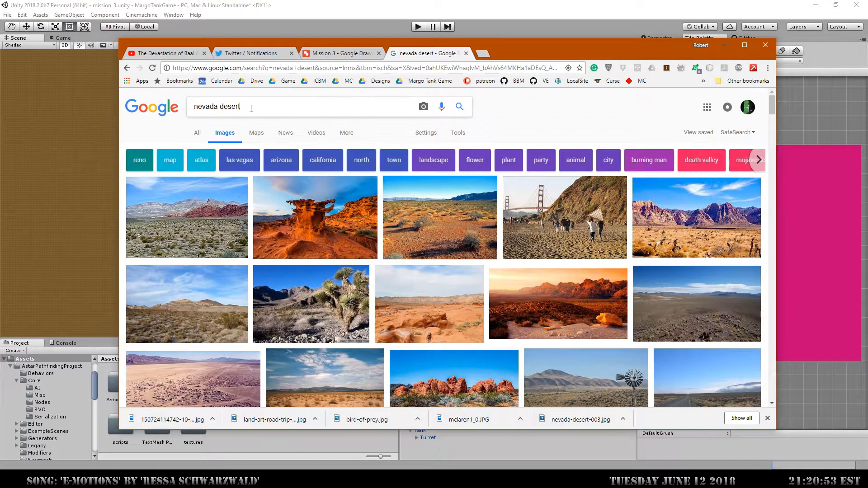
type("can")
key("BackSpace")
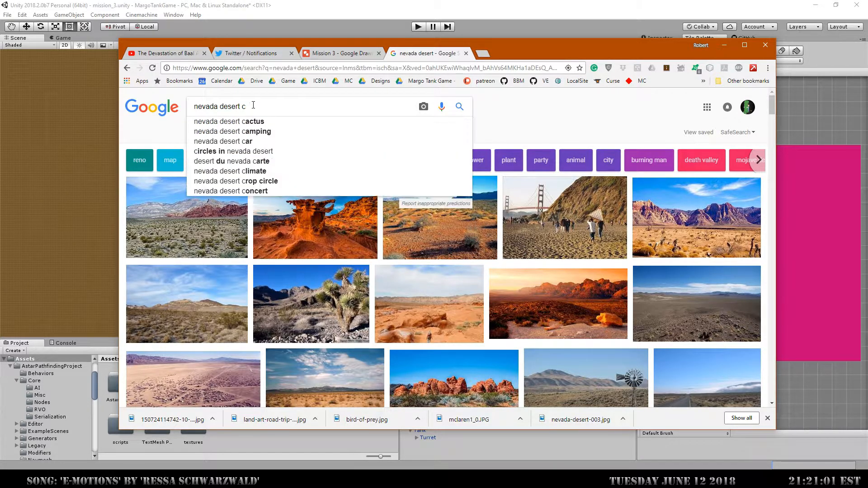
type("n")
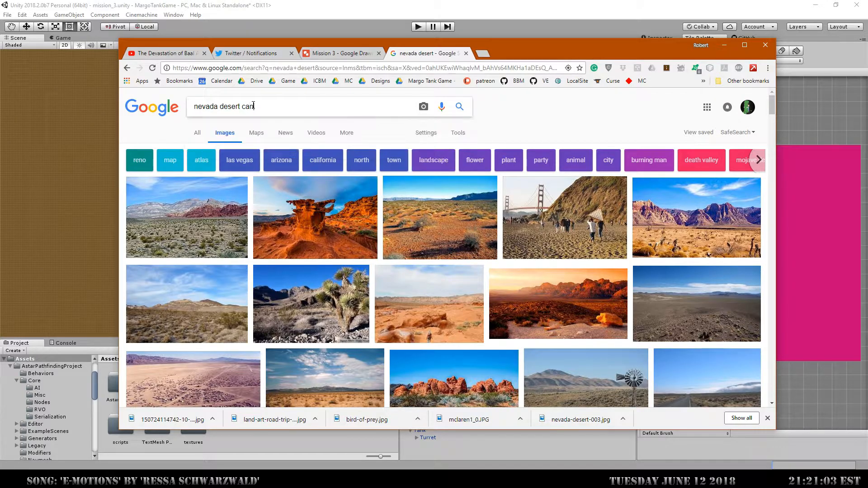
type("un")
key("Return")
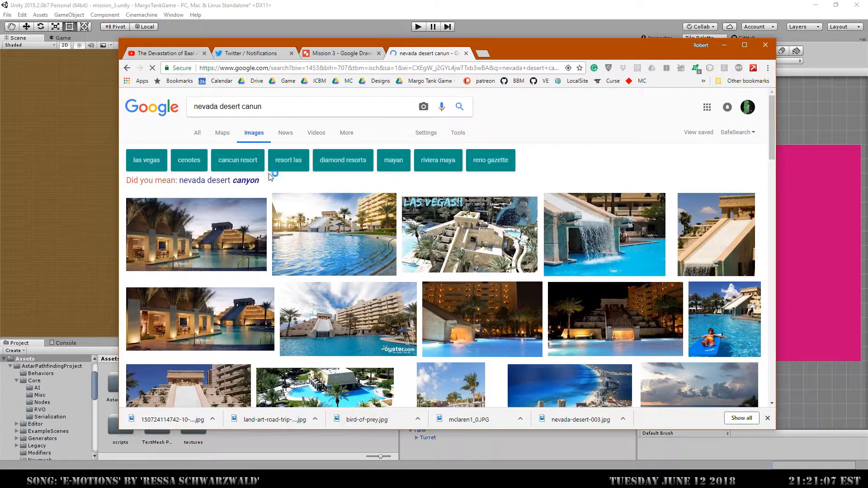
left_click(251, 181)
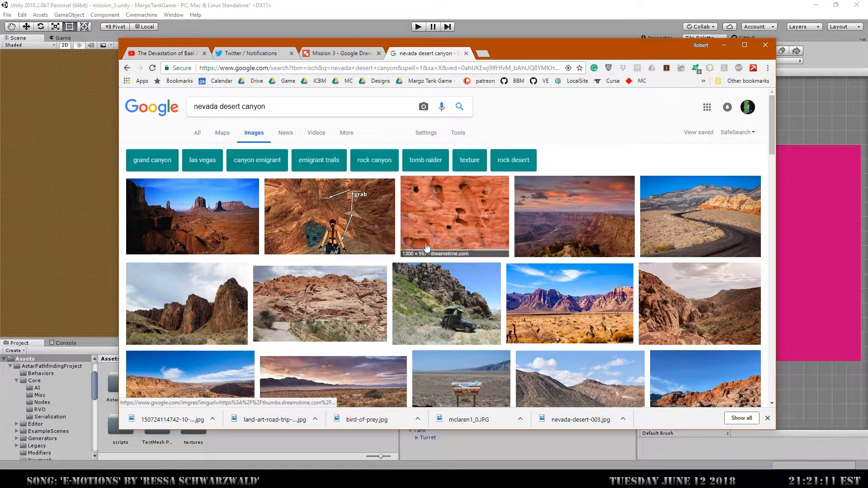
Step: Preview the canyon picture with the skywalk platform, then examine the rock and crystal placement in the Mission 3 layout drawing
scroll(472, 316, "down", 1)
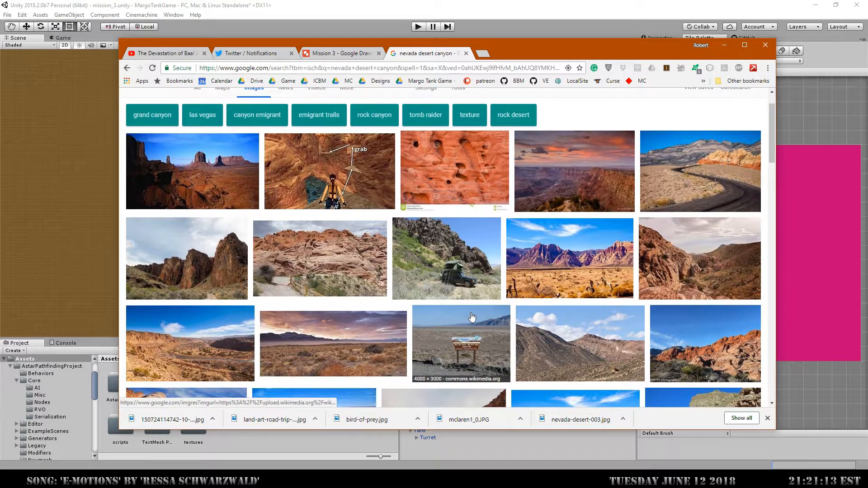
scroll(471, 317, "down", 3)
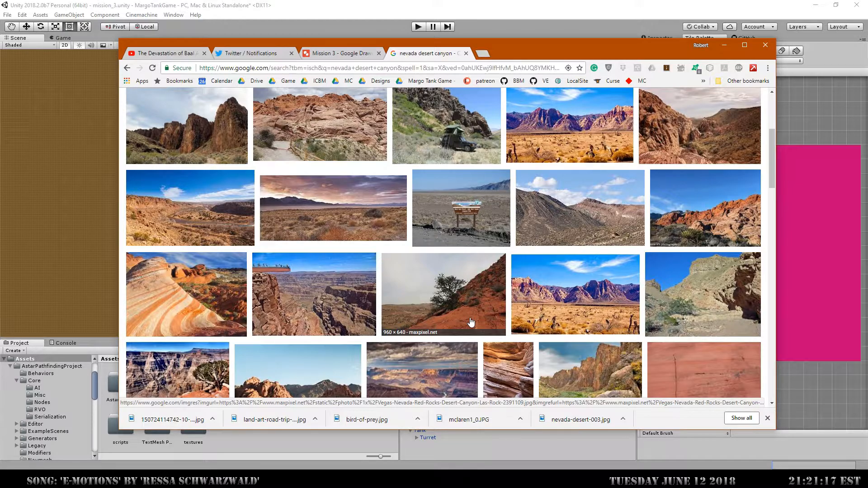
scroll(472, 322, "down", 3)
left_click(334, 179)
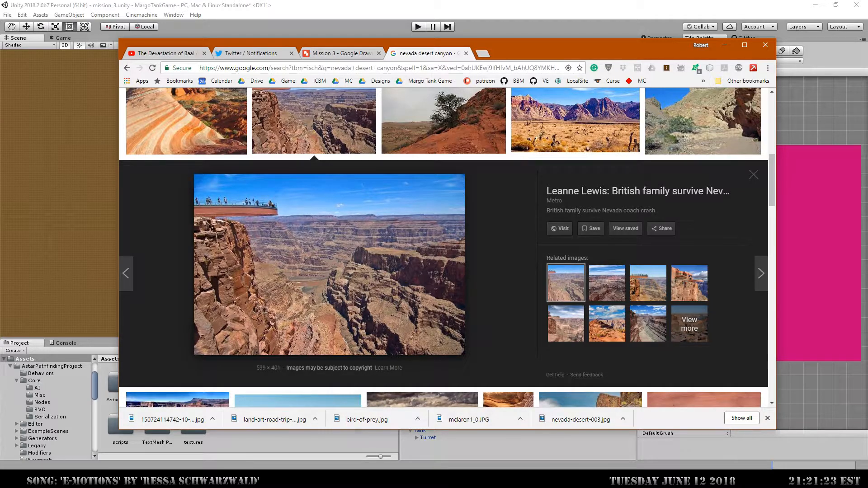
left_click(336, 53)
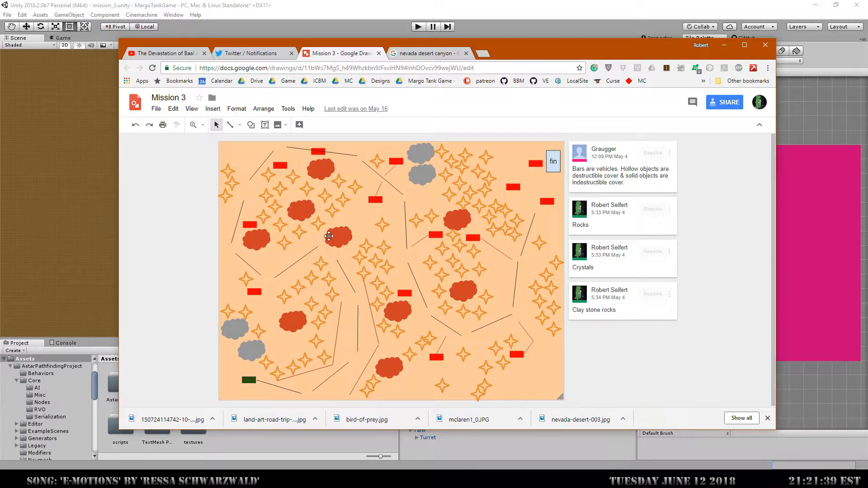
left_click(316, 304)
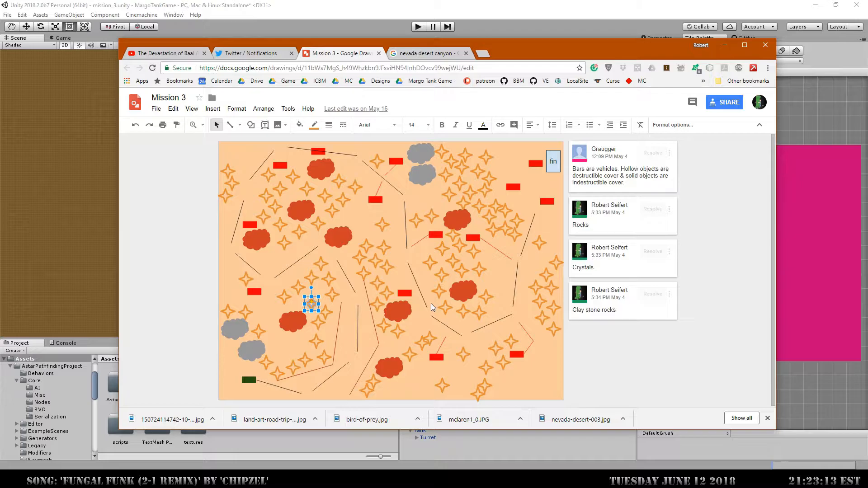
Step: Return to the image results, save the skywalk canyon picture as zx2.jpg in the inspiration folder, and close its preview
left_click(412, 54)
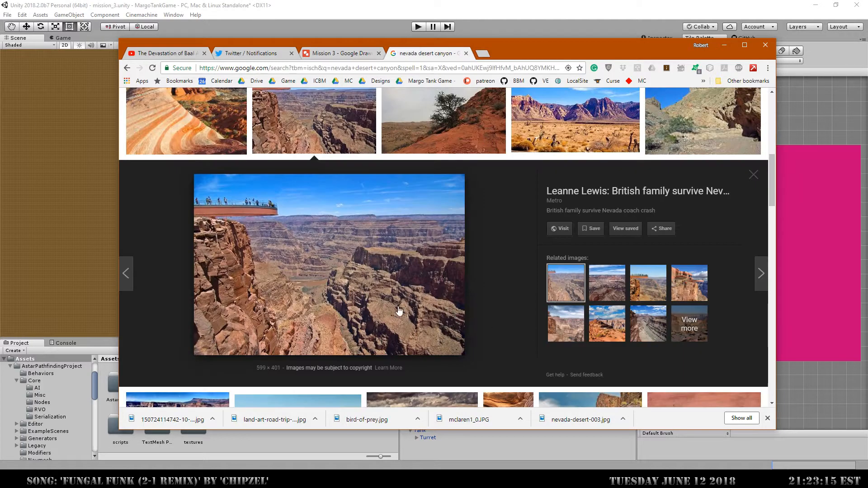
right_click(340, 235)
left_click(386, 315)
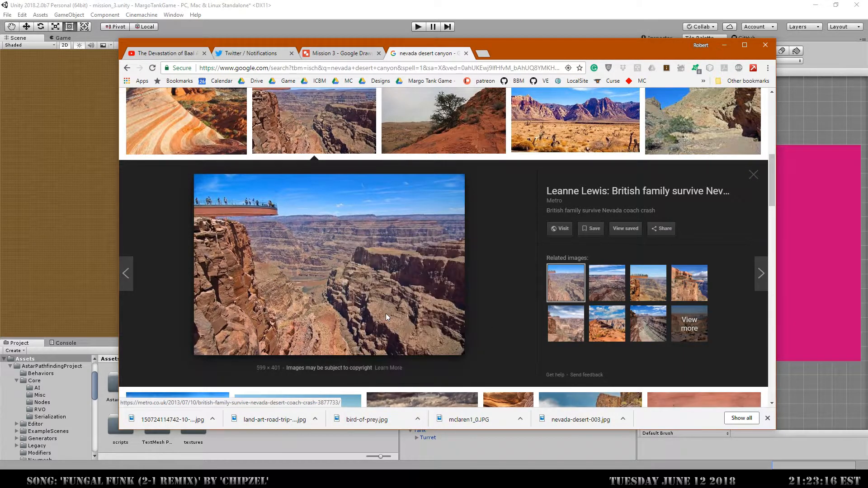
left_click(422, 260)
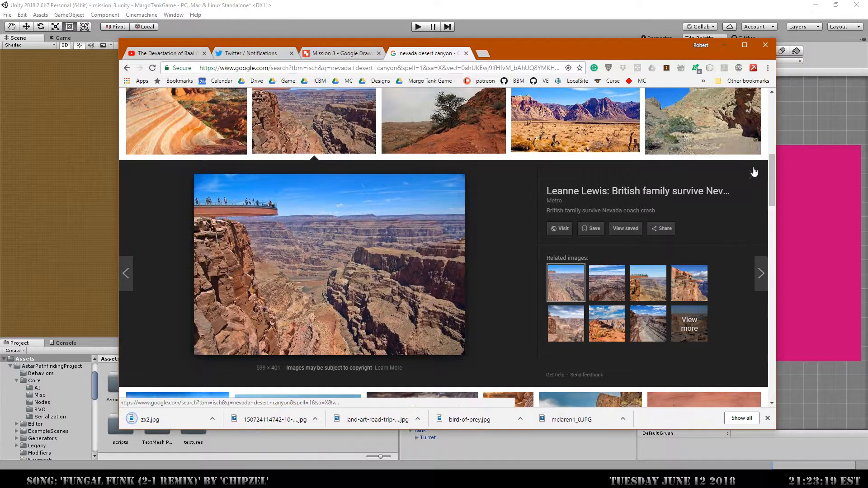
left_click(753, 174)
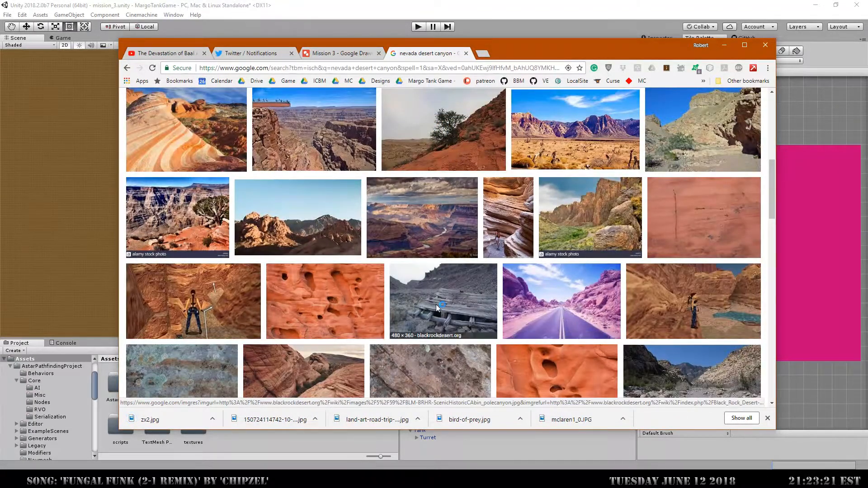
Step: Save the picture of the collapsed wooden cabin in the rocky canyon in the inspiration folder, and close its preview
left_click(436, 305)
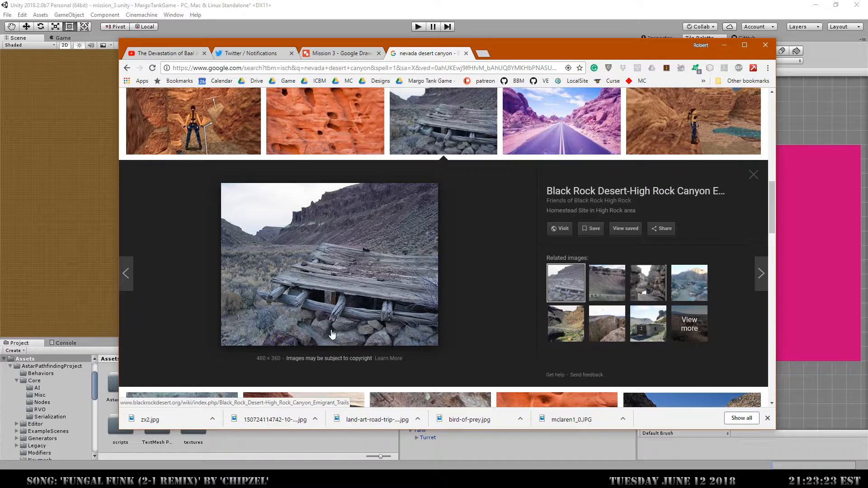
right_click(400, 234)
left_click(435, 305)
left_click(422, 261)
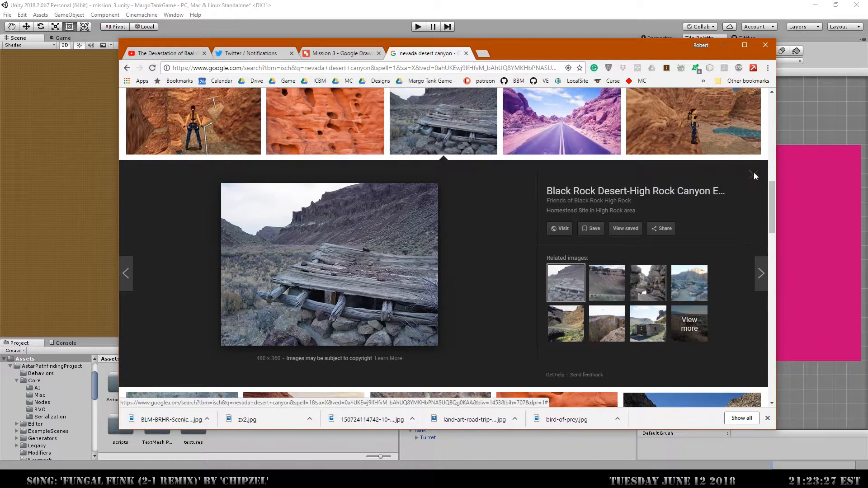
left_click(753, 174)
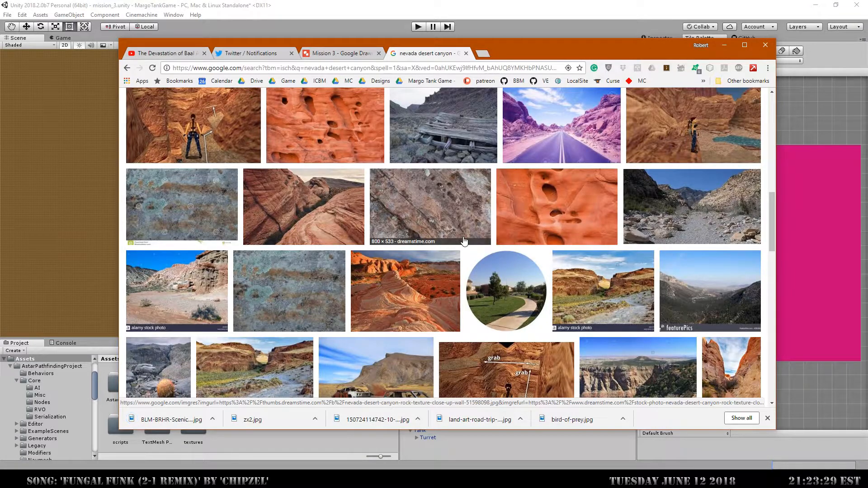
Step: Add the layered red rock canyon picture to the saved images, save it as red-rock-2.jpg in the inspiration folder, and close its preview
scroll(464, 241, "down", 3)
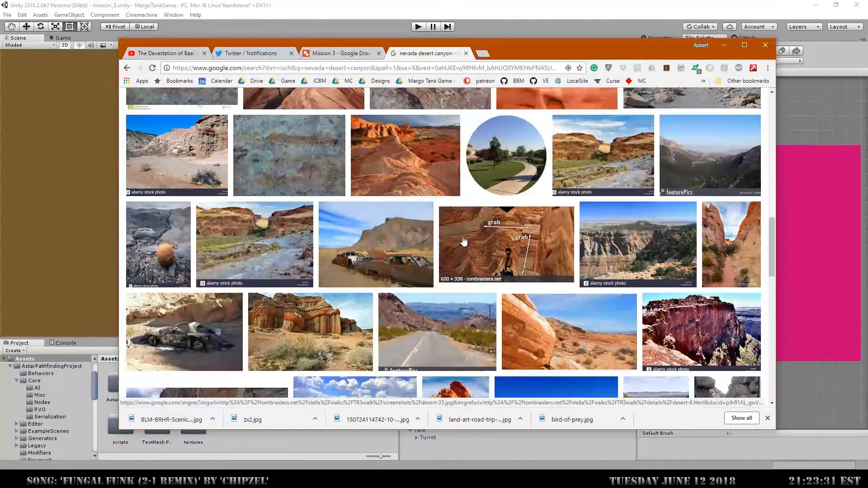
left_click(337, 326)
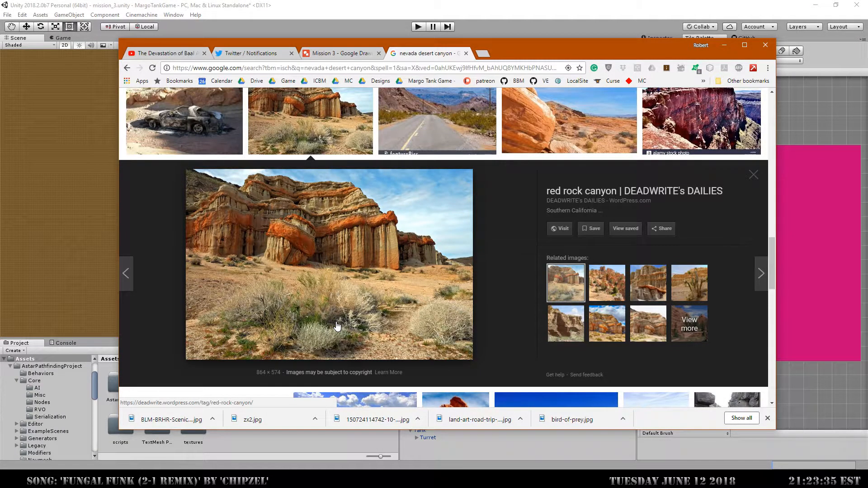
left_click(591, 229)
right_click(386, 239)
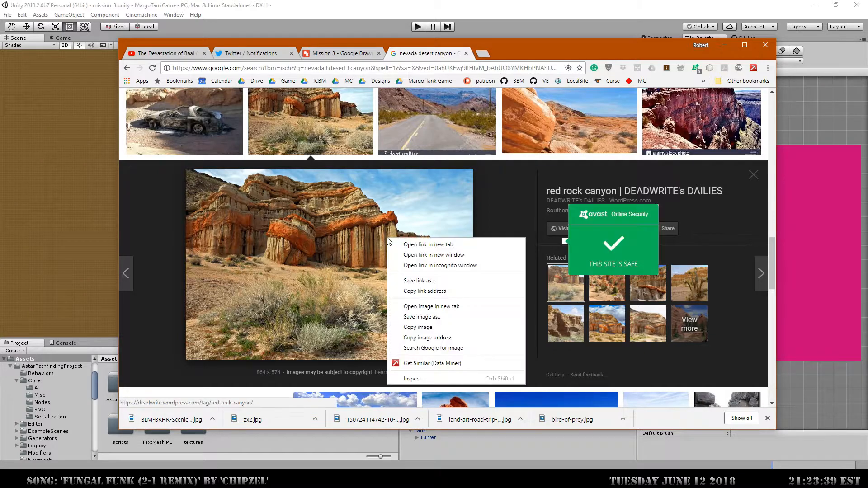
left_click(412, 320)
left_click(416, 258)
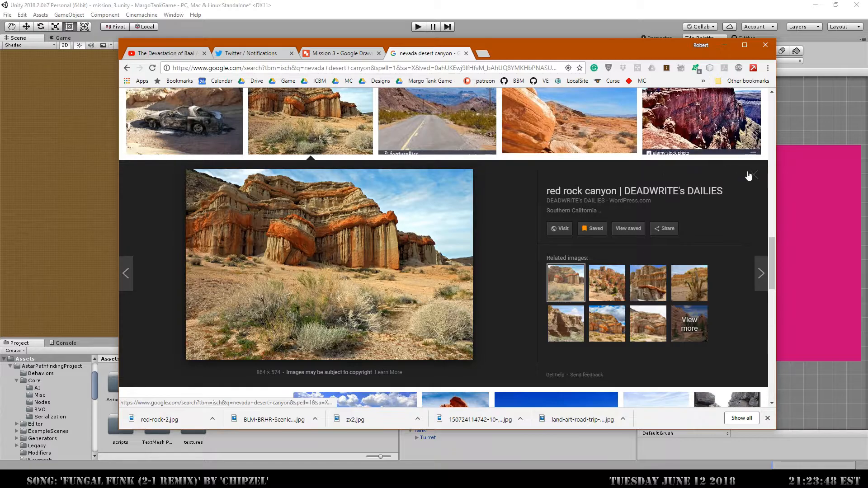
left_click(702, 149)
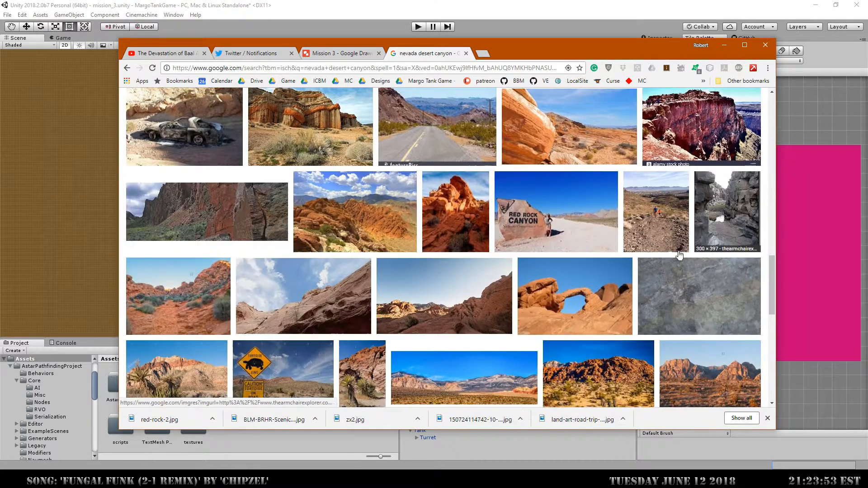
left_click(754, 175)
Step: Find the Black Rock Desert geyser picture, add it to the saved images, save its image file, and close its preview
scroll(646, 252, "down", 5)
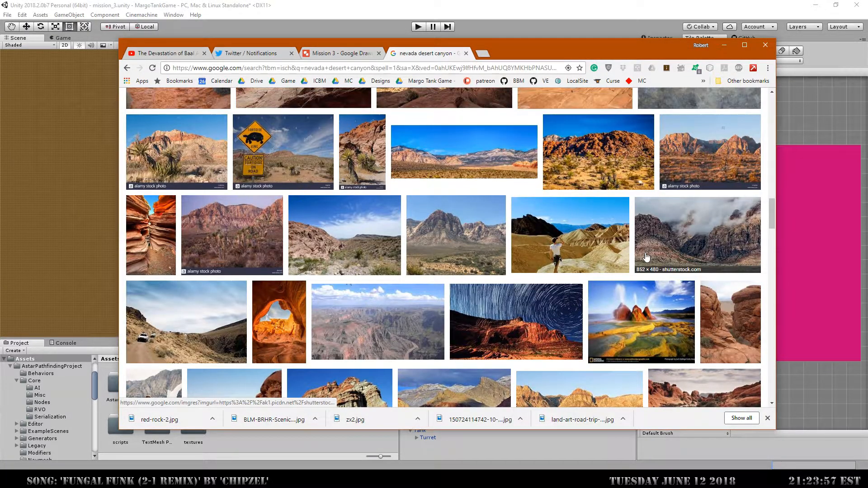
left_click(642, 321)
left_click(589, 229)
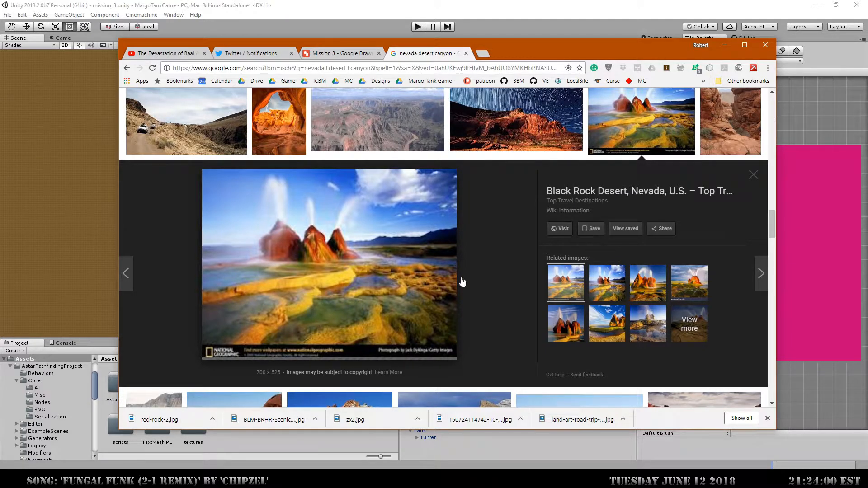
right_click(367, 233)
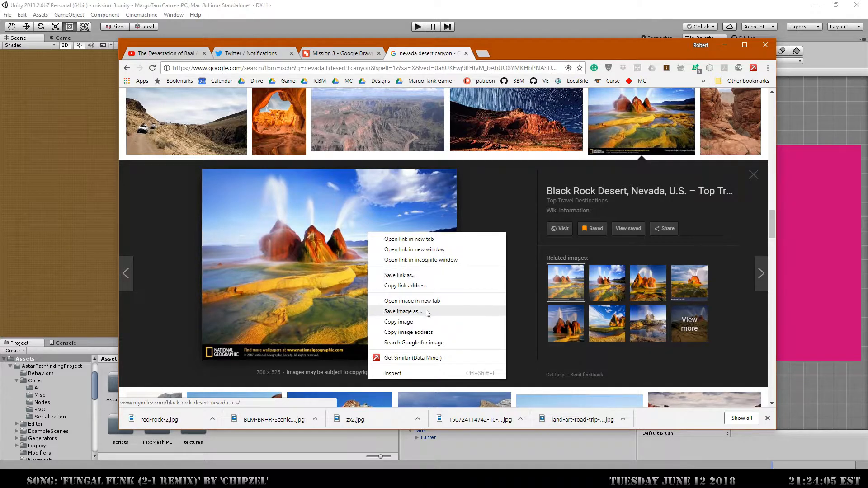
left_click(404, 311)
left_click(437, 263)
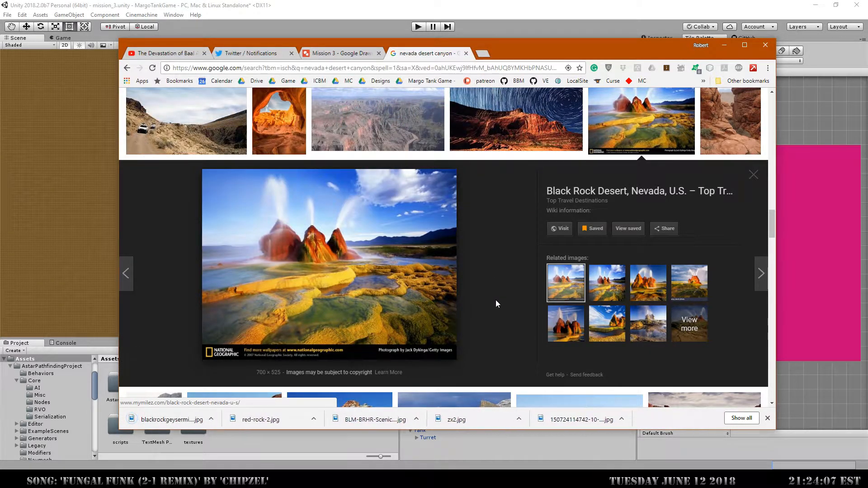
left_click(754, 175)
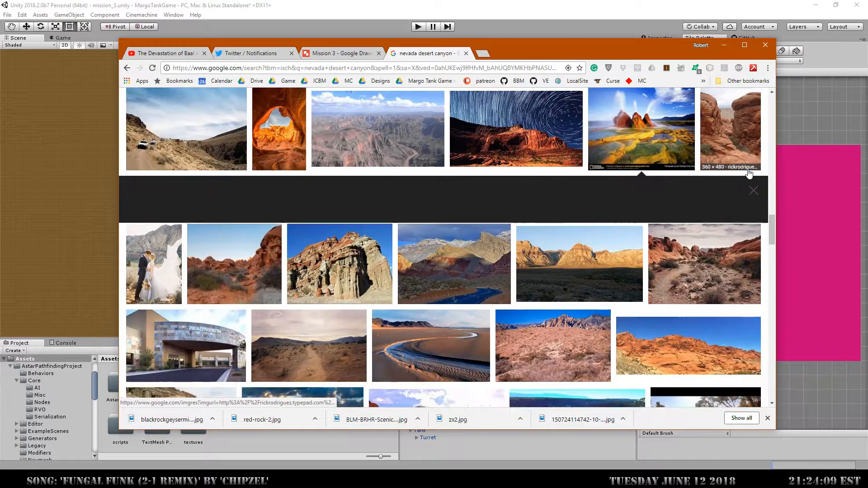
Step: Close the image results, return to Unity, and view ground.png from the textures/tiles folder in Paint before minimizing it
left_click(466, 54)
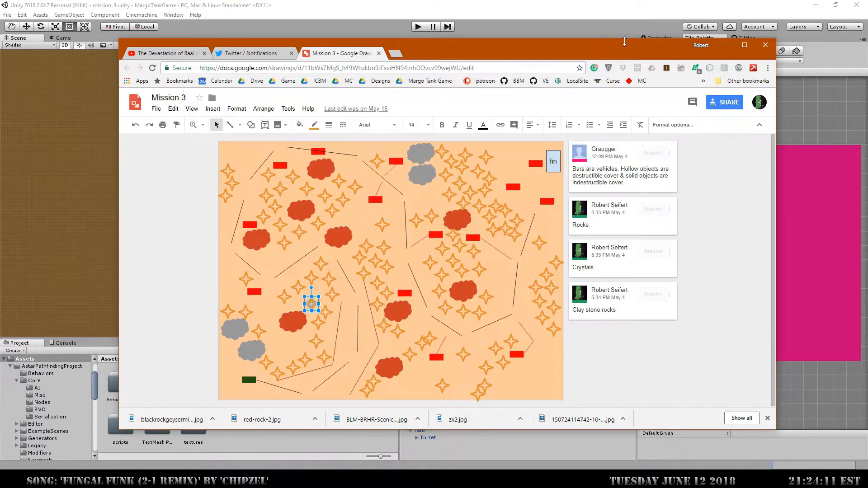
left_click(724, 45)
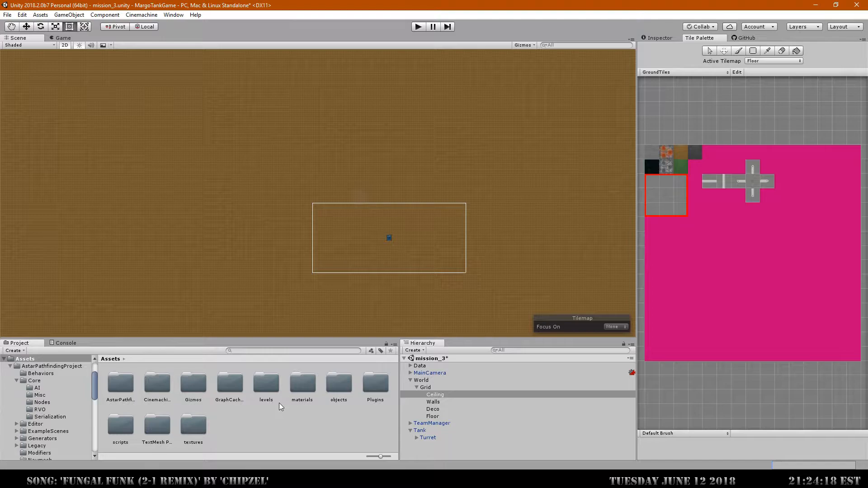
double_click(184, 434)
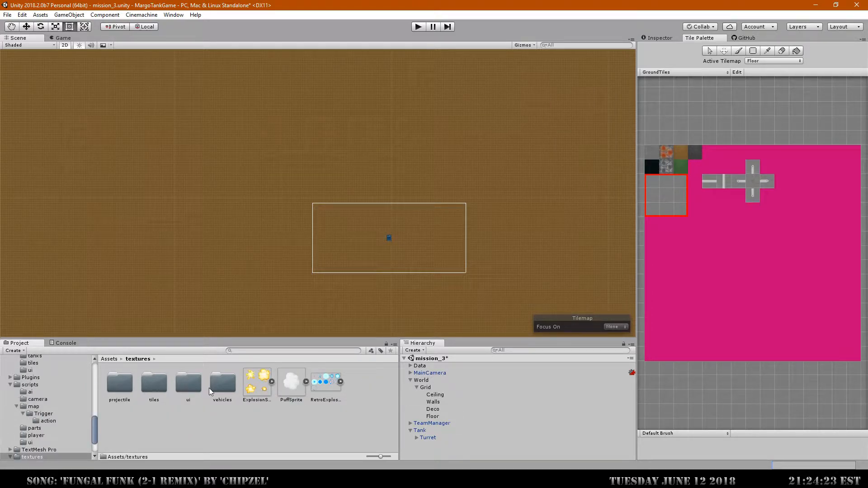
double_click(154, 384)
double_click(153, 382)
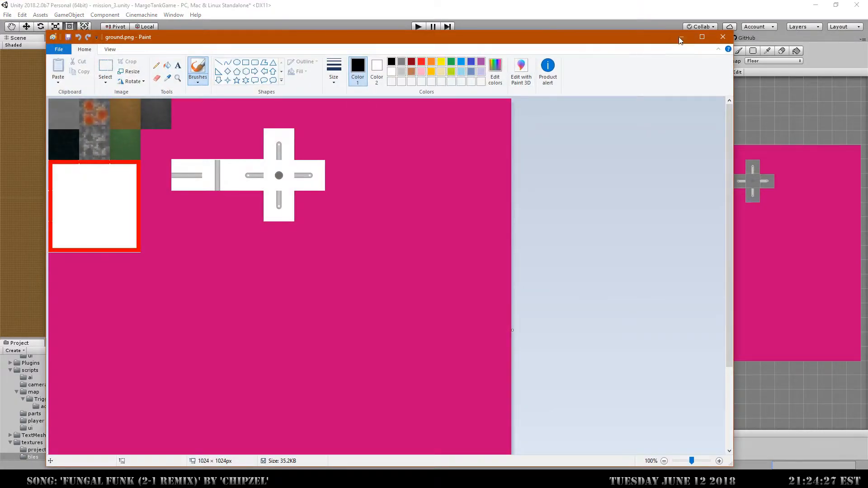
left_click(681, 40)
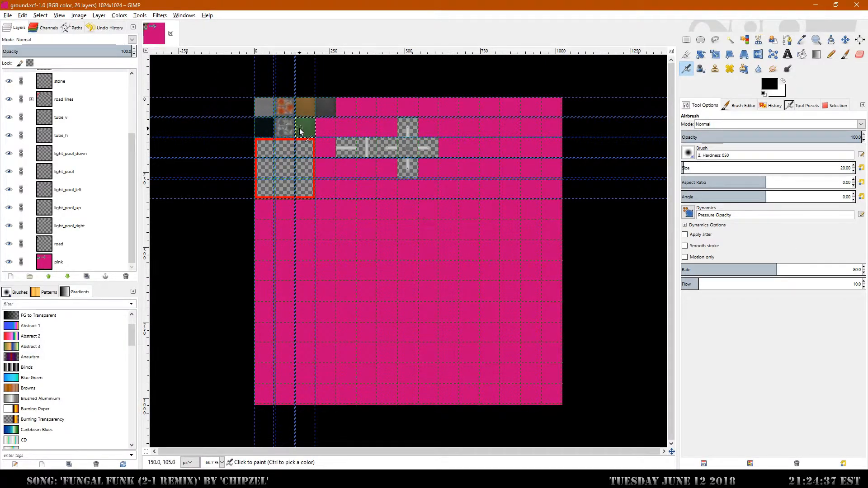
Step: Switch to ground.xcf in GIMP, duplicate the dirt layer, and place the copy at the head of the layer stack
left_click(687, 40)
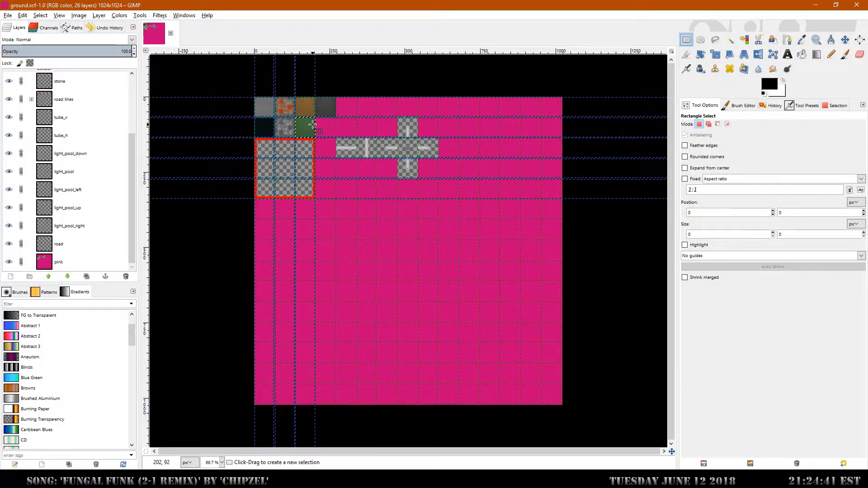
left_click(845, 40)
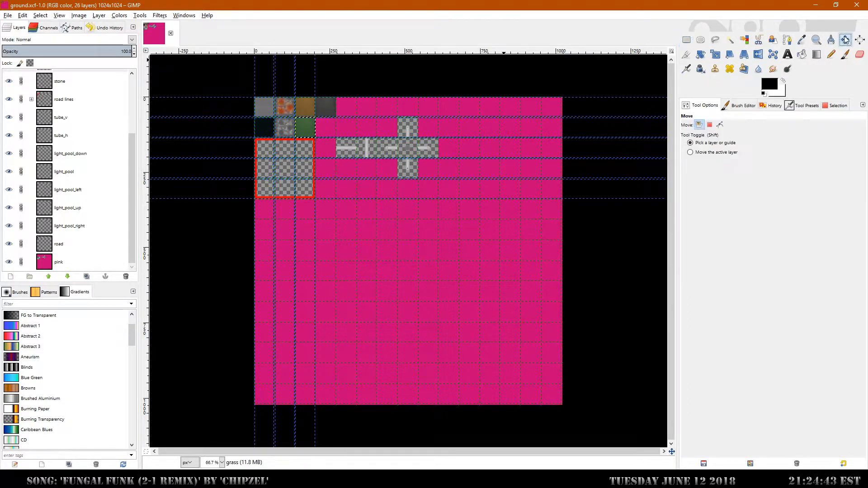
left_click(819, 40)
left_click(300, 105)
left_click(301, 105)
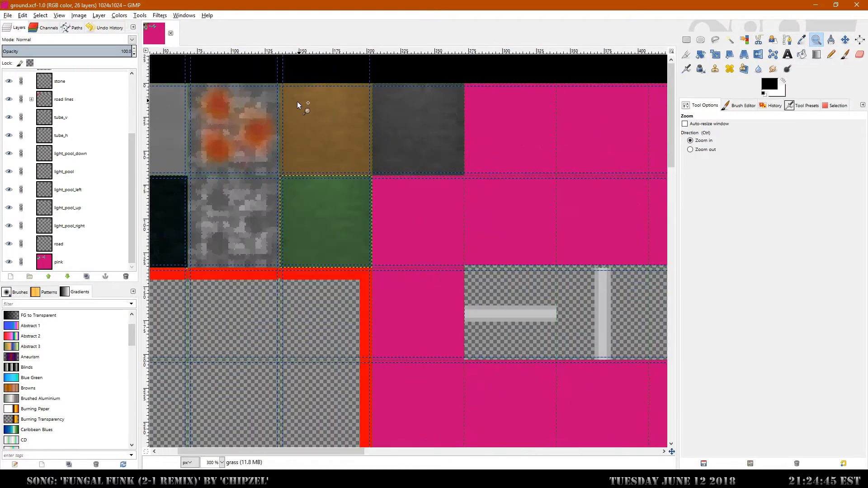
scroll(77, 88, "up", 3)
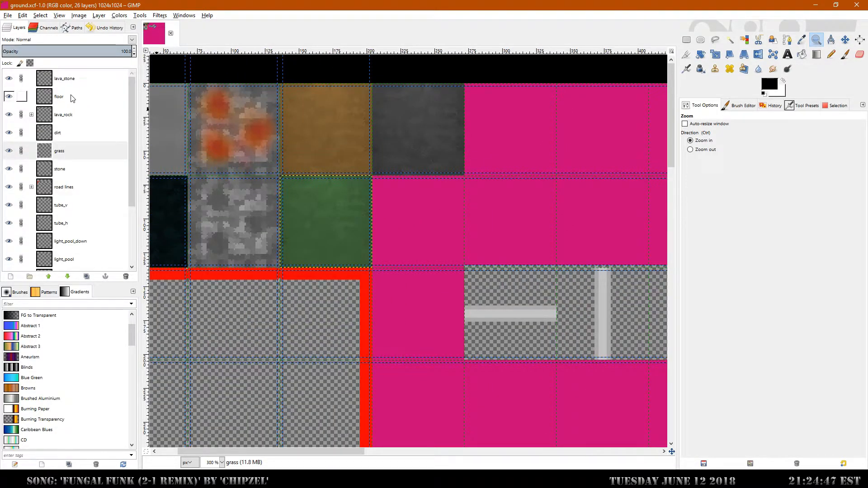
right_click(67, 133)
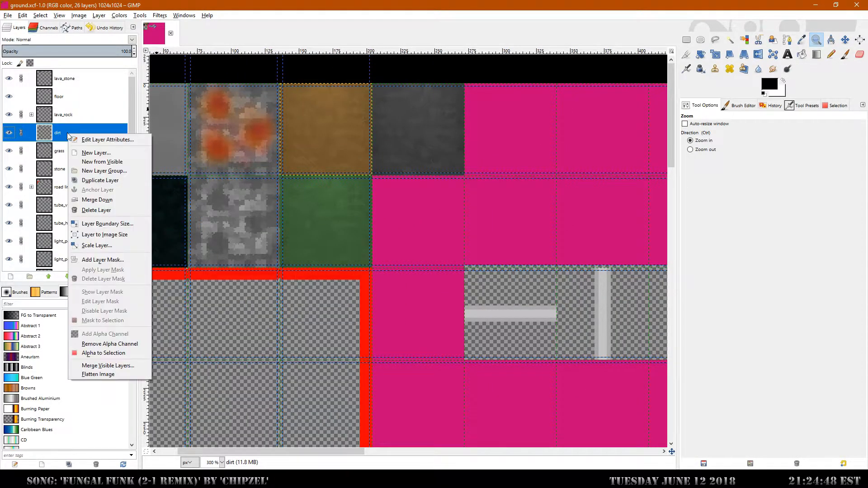
left_click(109, 183)
left_click_drag(20, 132, 18, 81)
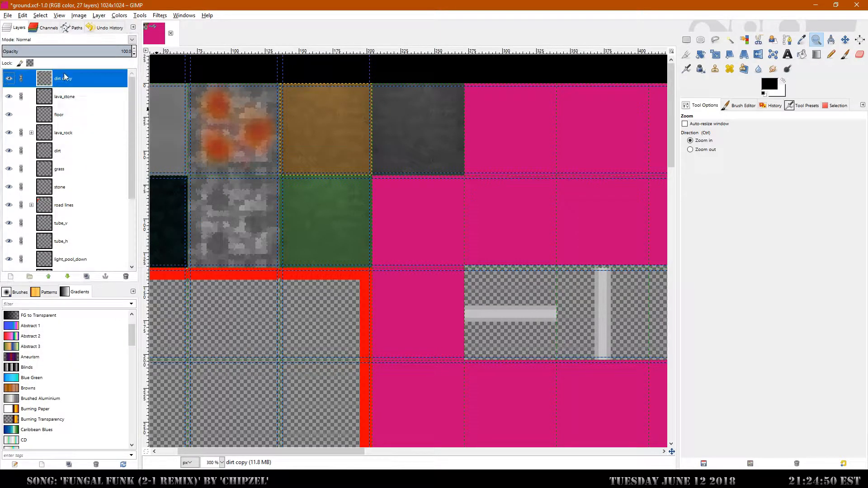
Step: Unlink the dirt copy layer, link the floor layer, and move the copied tile into the empty cell beside the dark grey tile
left_click(19, 80)
left_click(21, 115)
left_click(846, 39)
left_click_drag(322, 131, 510, 131)
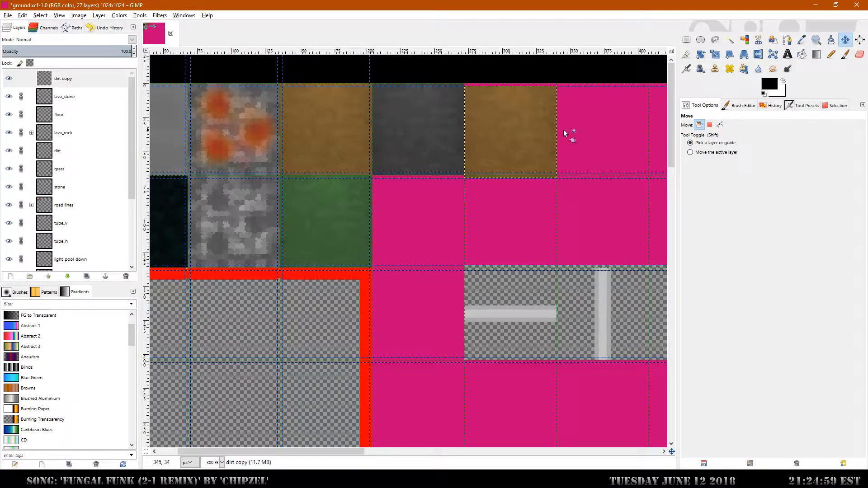
Step: Nudge the copied dirt tile upward to line it up with the neighbouring dark grey tile
left_click(817, 39)
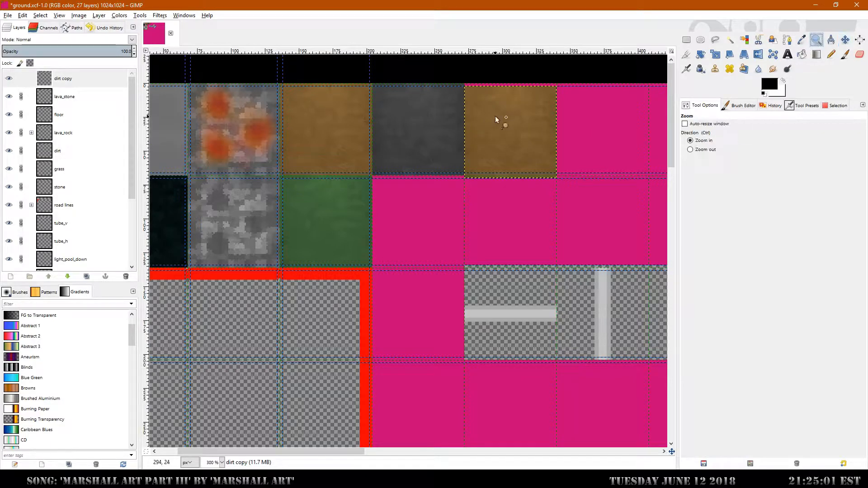
double_click(498, 120)
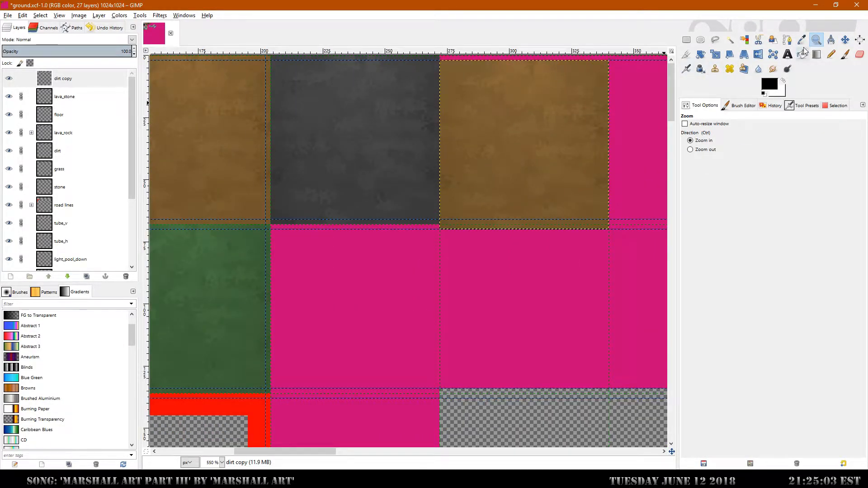
left_click(845, 40)
key("Up")
key("Up")
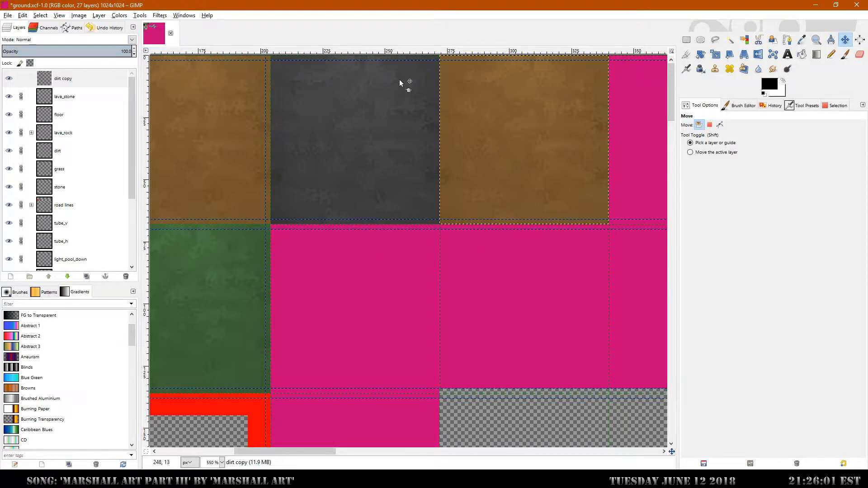
Step: Select a 64 × 64 px square at position 206, 2 inside the dark grey tile and create new guides from it
left_click(687, 40)
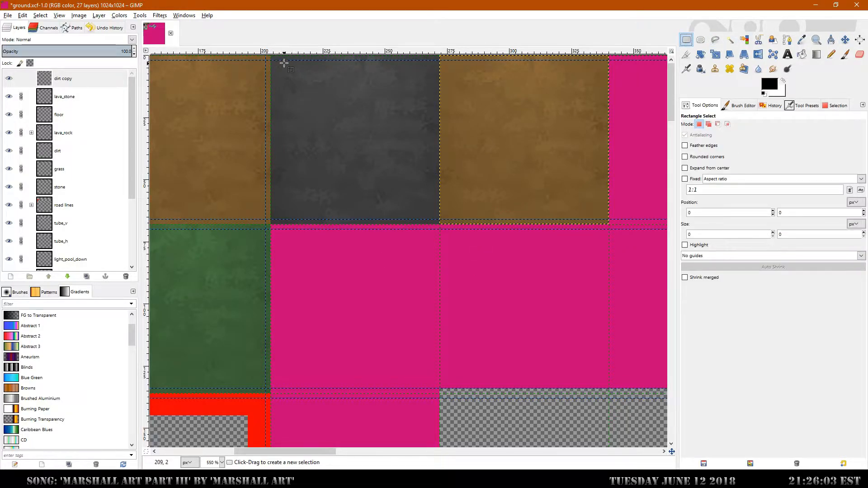
left_click_drag(273, 60, 406, 187)
left_click_drag(434, 220, 435, 221)
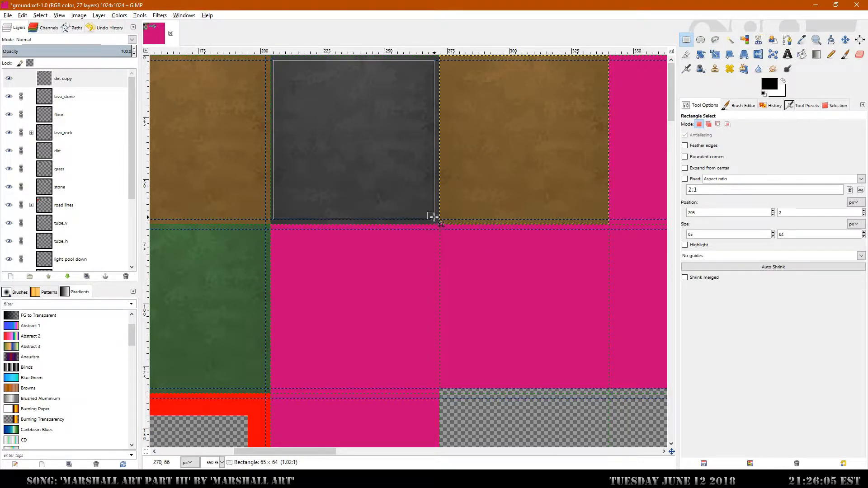
left_click(773, 237)
key("Right")
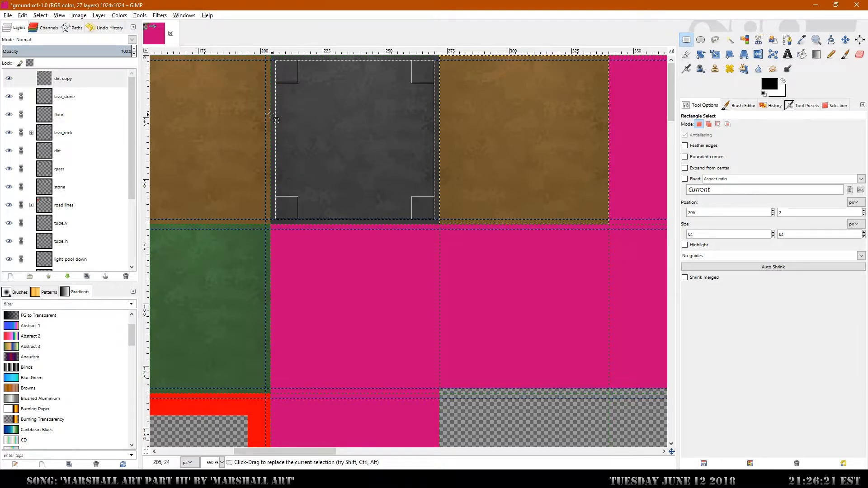
left_click(23, 16)
mouse_move(41, 16)
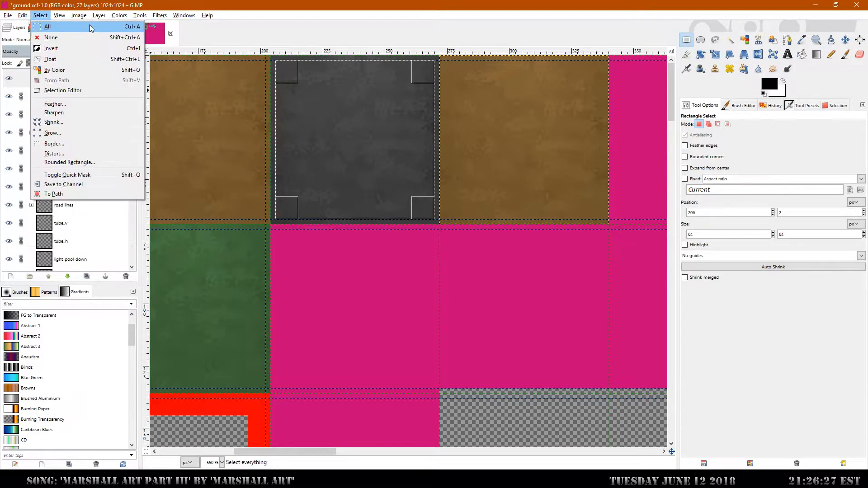
mouse_move(79, 16)
mouse_move(149, 173)
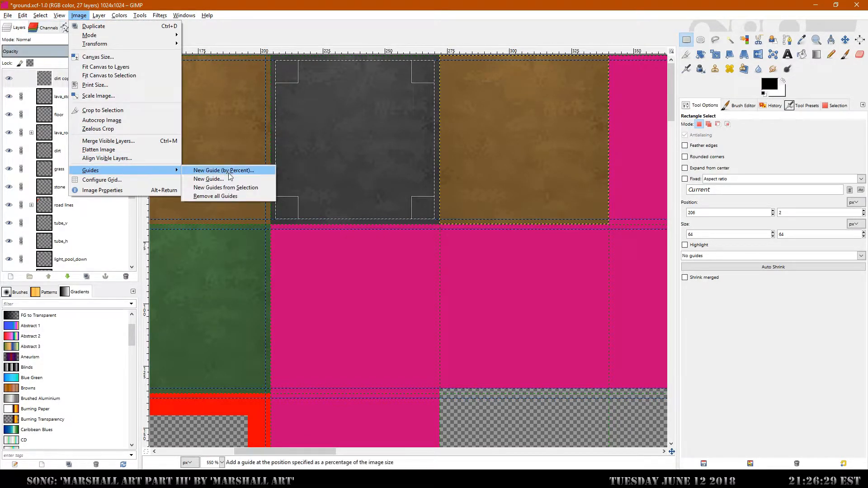
left_click(230, 187)
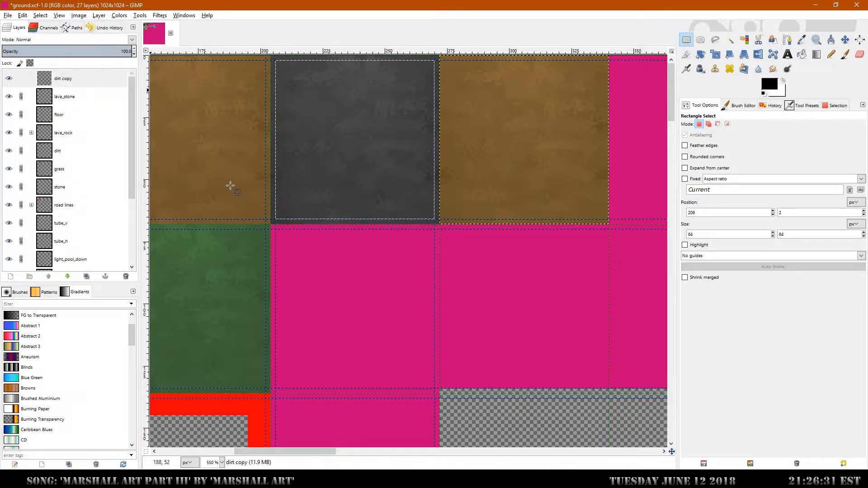
Step: Shift the 64 × 64 px selection to position 274, 2 on the copied dirt tile and create new guides from it
left_click(376, 104)
left_click_drag(362, 120, 529, 123)
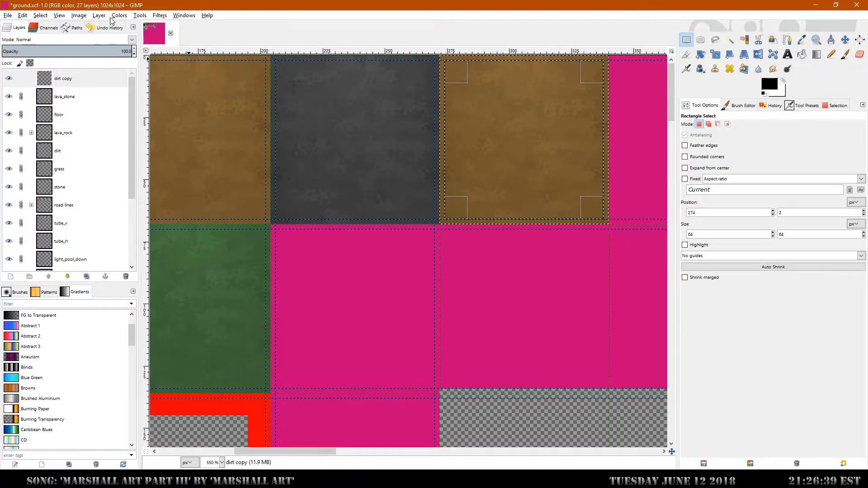
left_click(79, 16)
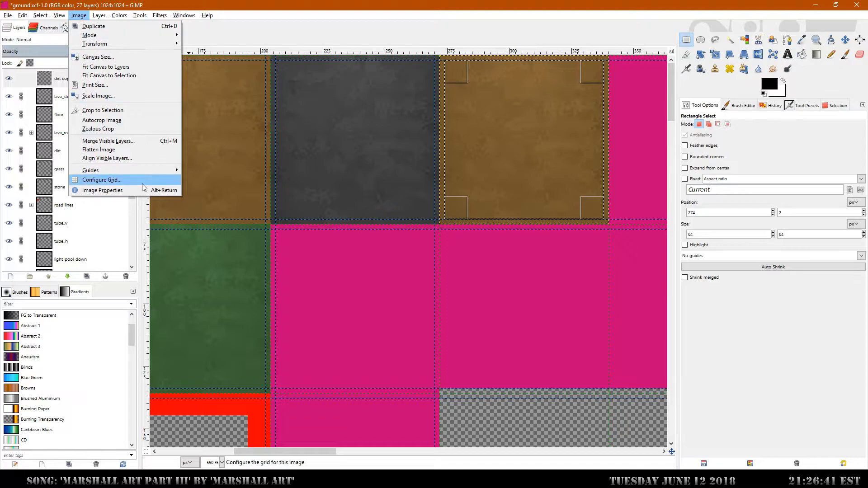
mouse_move(148, 171)
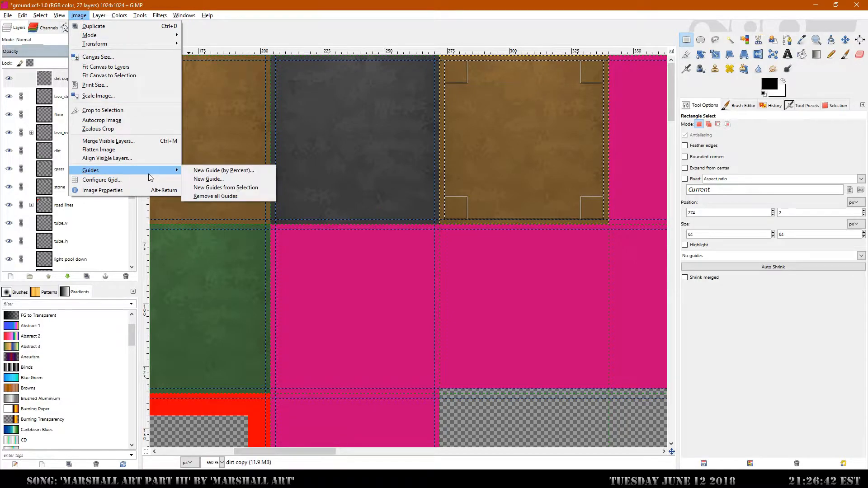
left_click(227, 187)
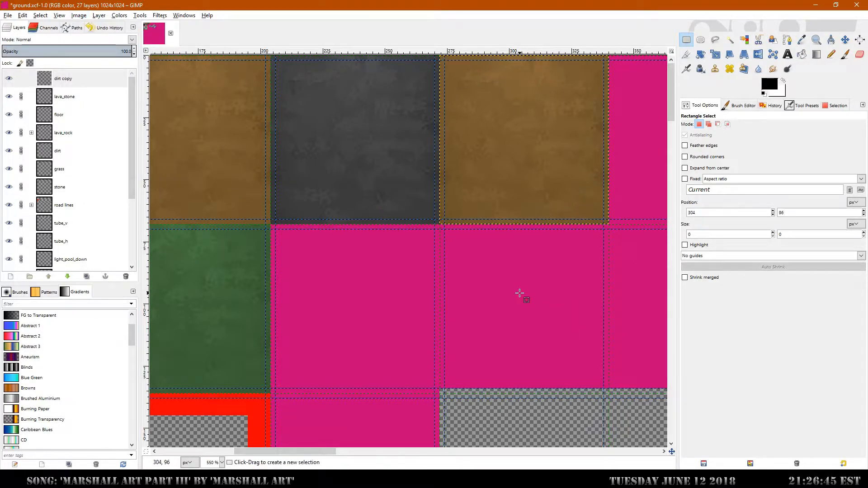
Step: Save the ground.xcf image with the new tile and guides
middle_click_drag(576, 287, 484, 314)
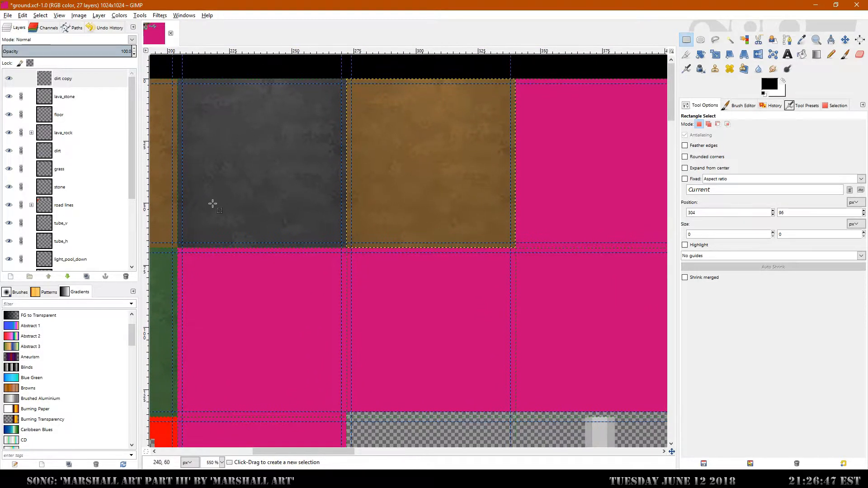
left_click(9, 16)
left_click(38, 87)
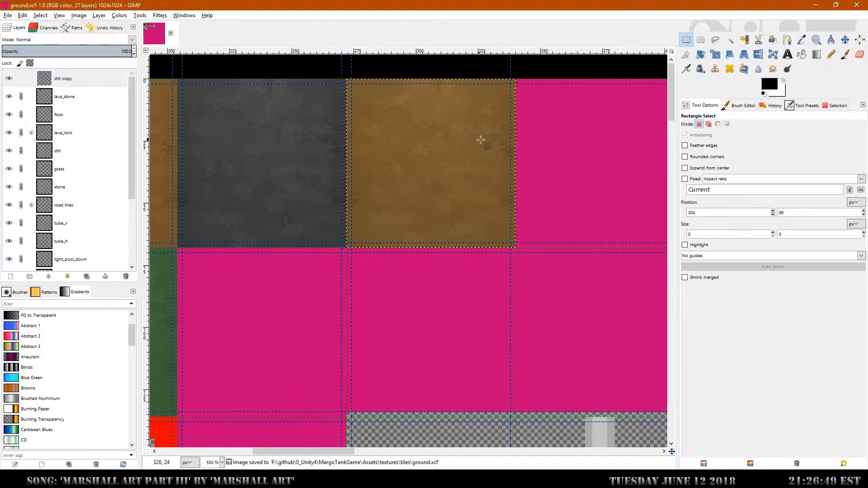
Step: Colorize the dirt copy layer to a canyon orange with hue 18, saturation 58 and lightness 11
left_click(63, 79)
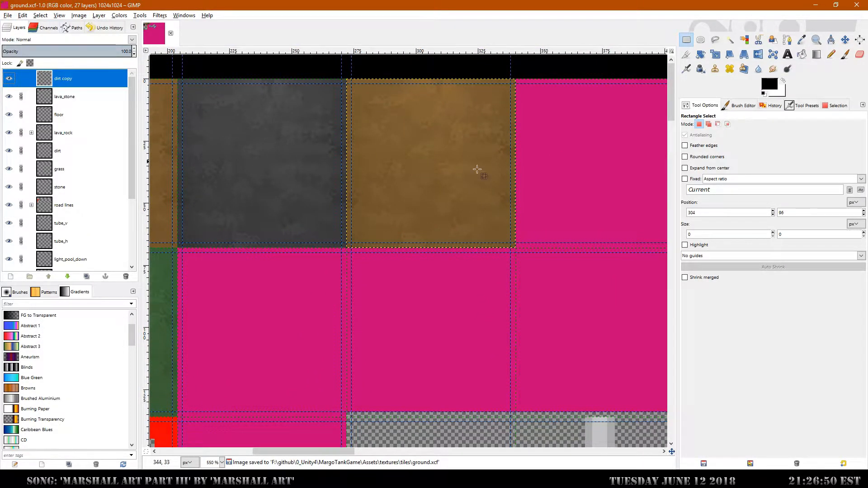
left_click(119, 16)
left_click(133, 48)
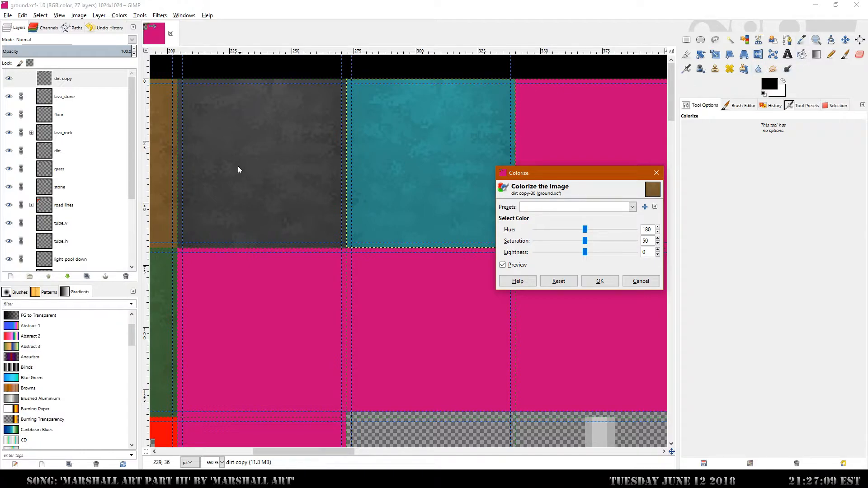
left_click(200, 126)
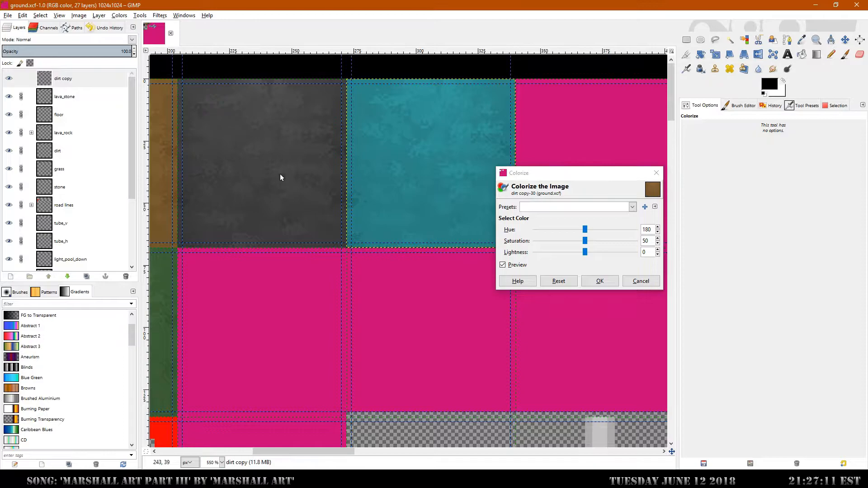
left_click_drag(585, 229, 539, 230)
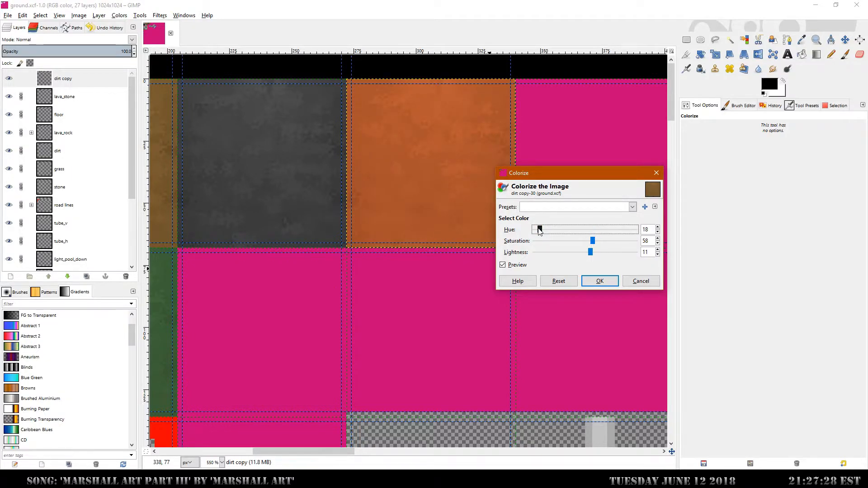
left_click(604, 287)
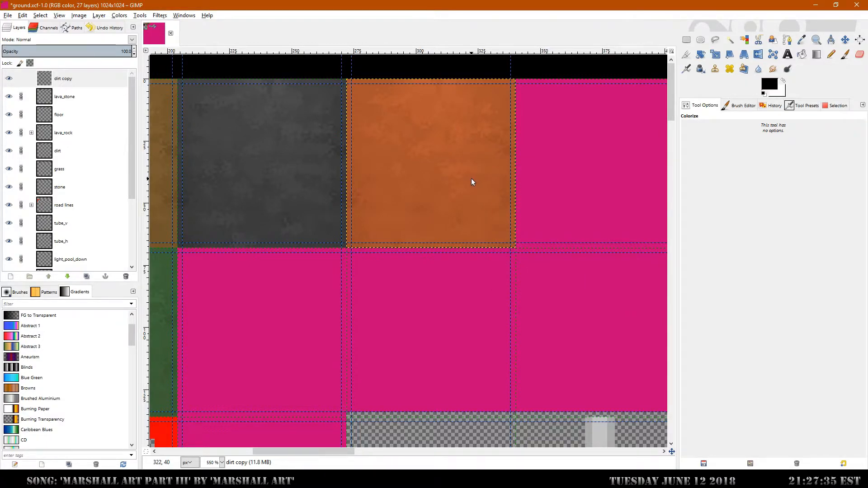
Step: Apply the Spread noise filter to the orange tile with 5 px horizontal and vertical amounts
left_click(160, 15)
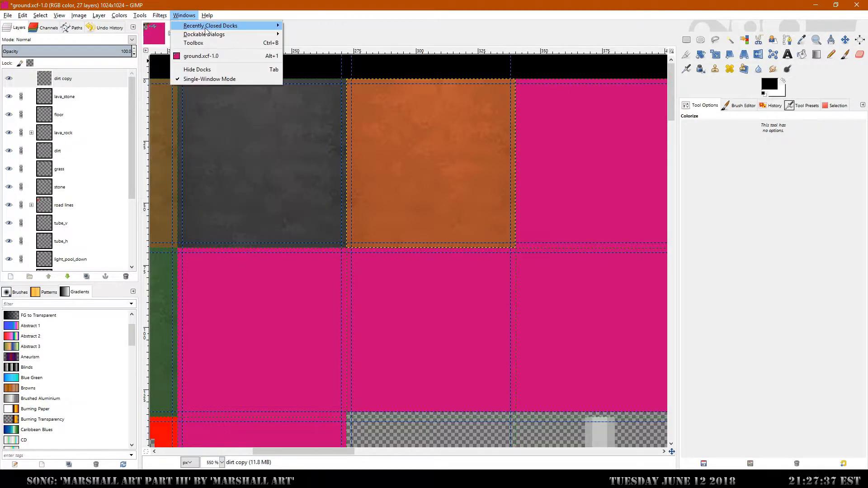
mouse_move(203, 102)
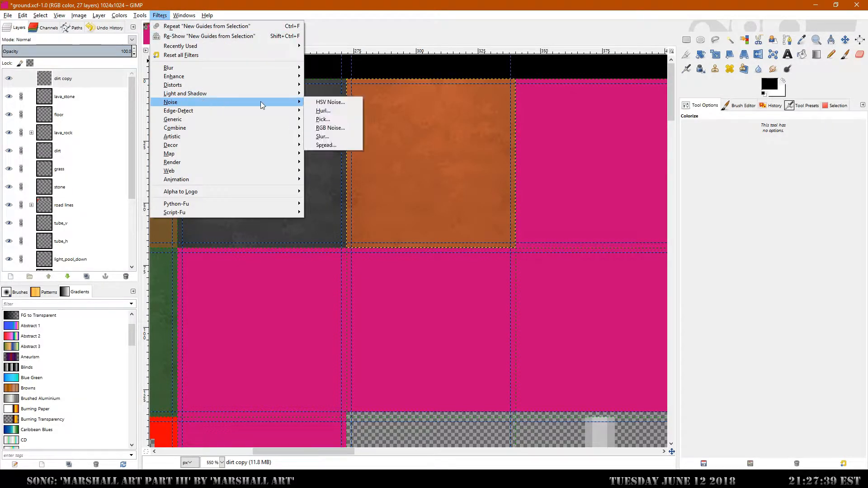
left_click(337, 144)
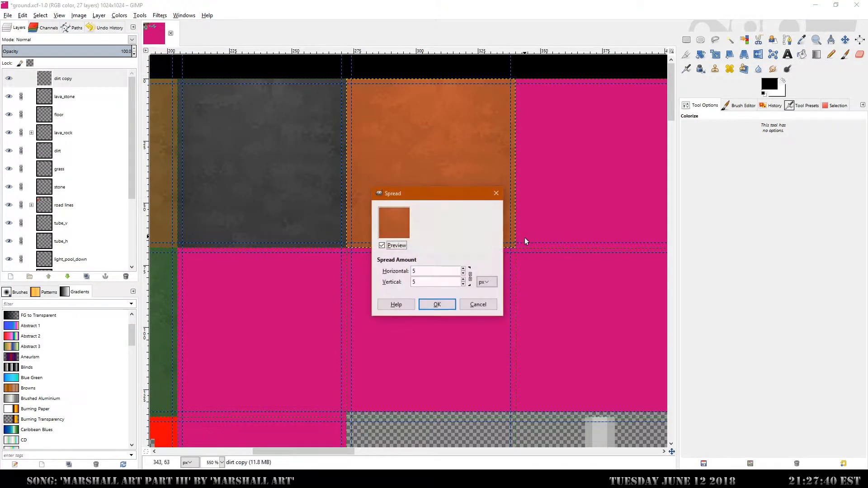
left_click(434, 304)
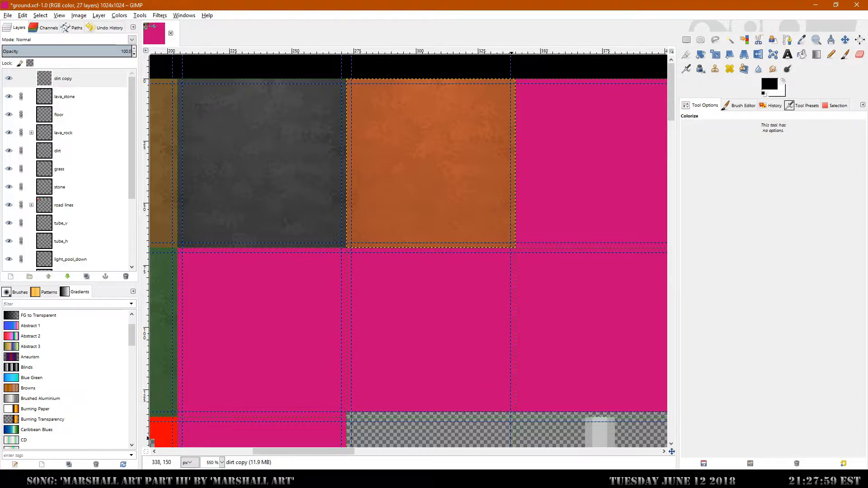
Step: Switch to Unity and examine the dirt floor, the camera frame around the tank and the road line tiles in the palette
key("alt+Tab")
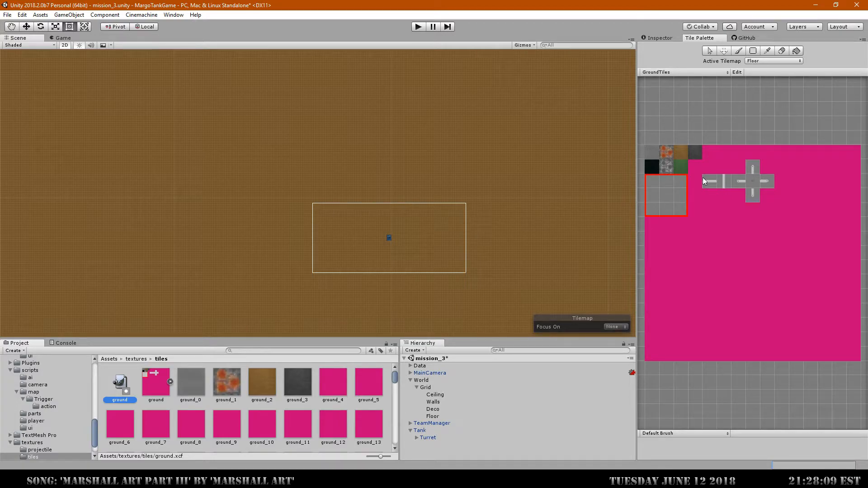
left_click(725, 180)
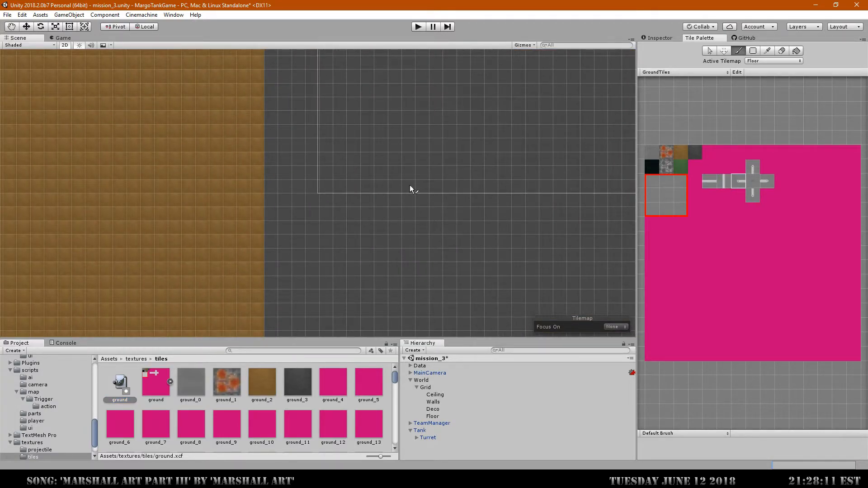
scroll(300, 236, "down", 3)
middle_click_drag(300, 247, 545, 227)
scroll(229, 200, "down", 9)
middle_click_drag(185, 196, 450, 192)
middle_click_drag(155, 233, 383, 232)
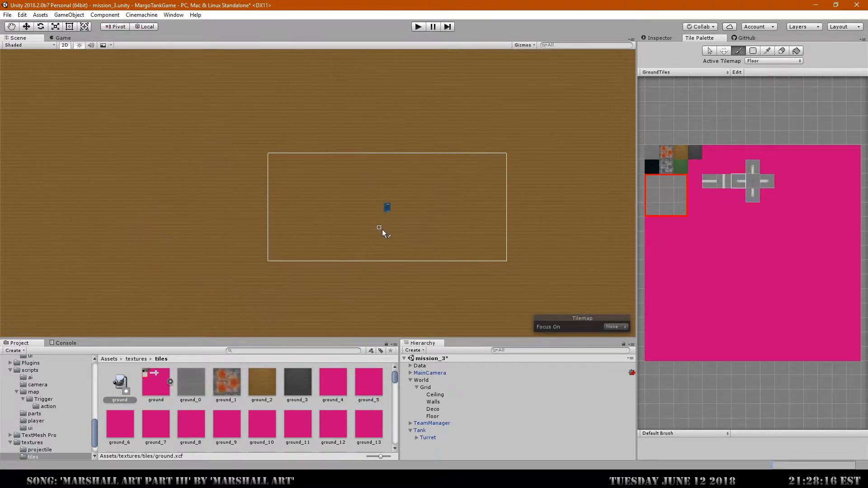
left_click(722, 181)
scroll(406, 208, "up", 2)
scroll(406, 208, "up", 1)
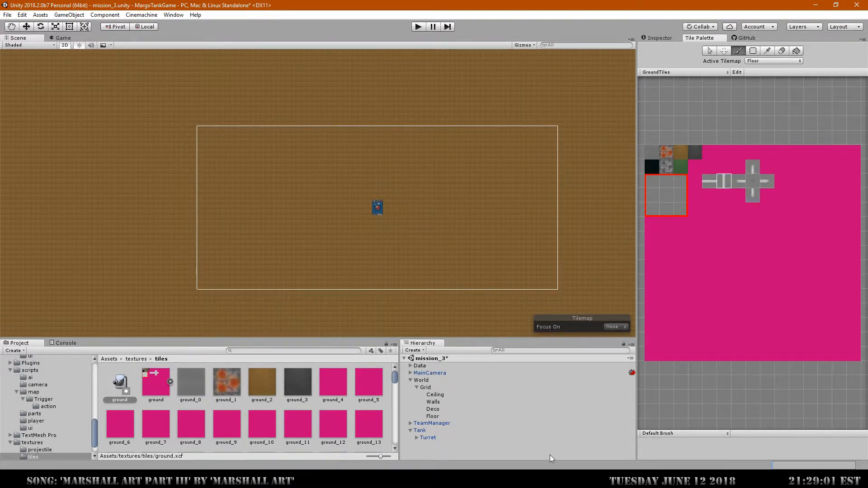
Step: Switch back to GIMP and save ground.xcf with the recoloured orange tile
key("alt+Tab")
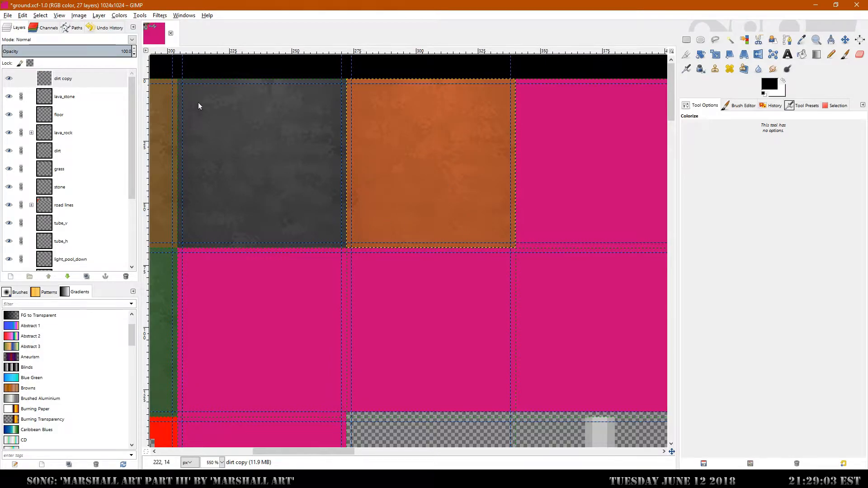
left_click(7, 15)
left_click(68, 88)
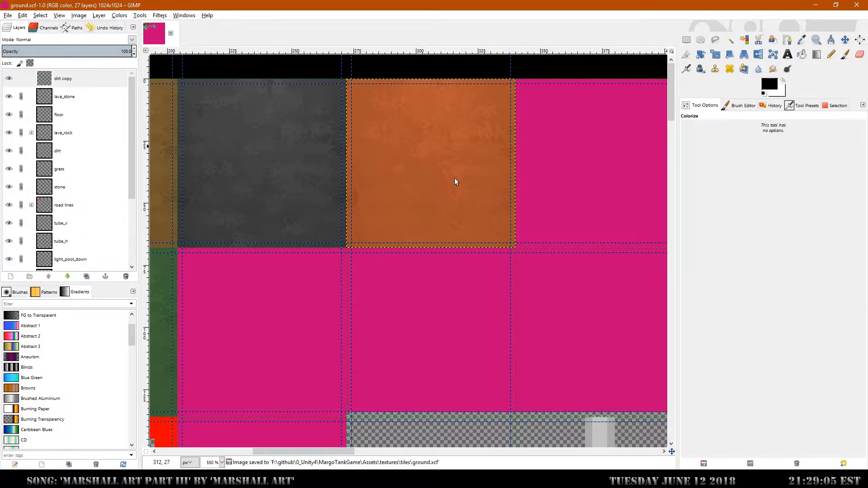
Step: Rename the dirt copy layer as canyon_wall
left_click(68, 79)
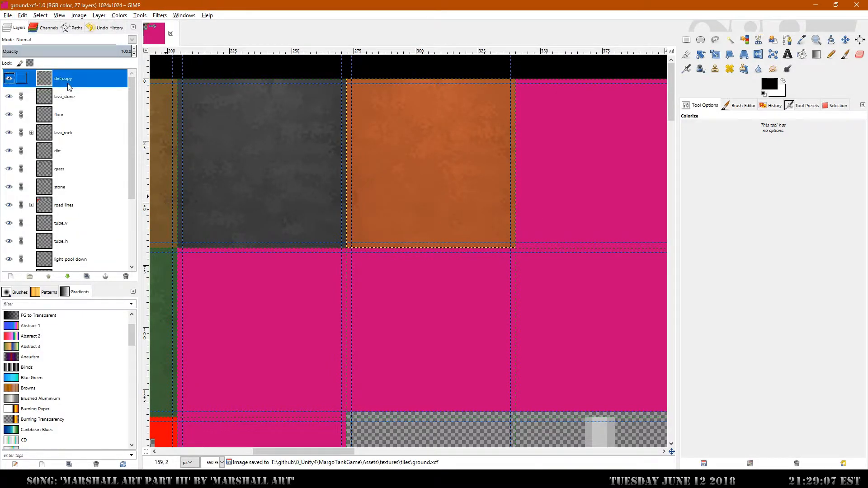
double_click(71, 79)
type("canyon_wall")
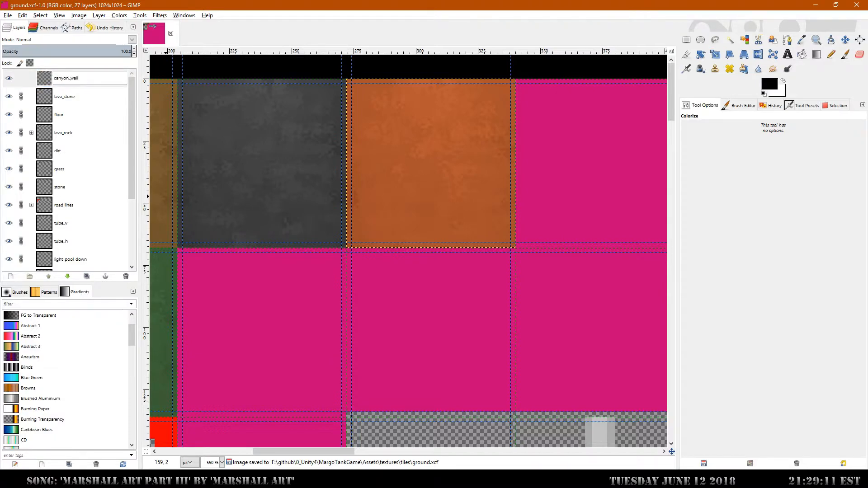
key("Return")
Step: Duplicate the canyon_wall layer and move the copy into the grid cell directly below the original tile
right_click(86, 78)
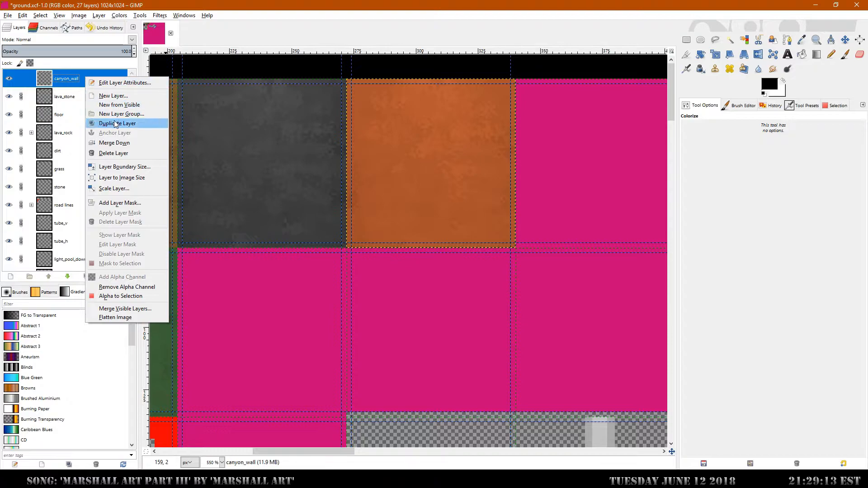
left_click(116, 123)
key("m")
left_click_drag(444, 160, 430, 325)
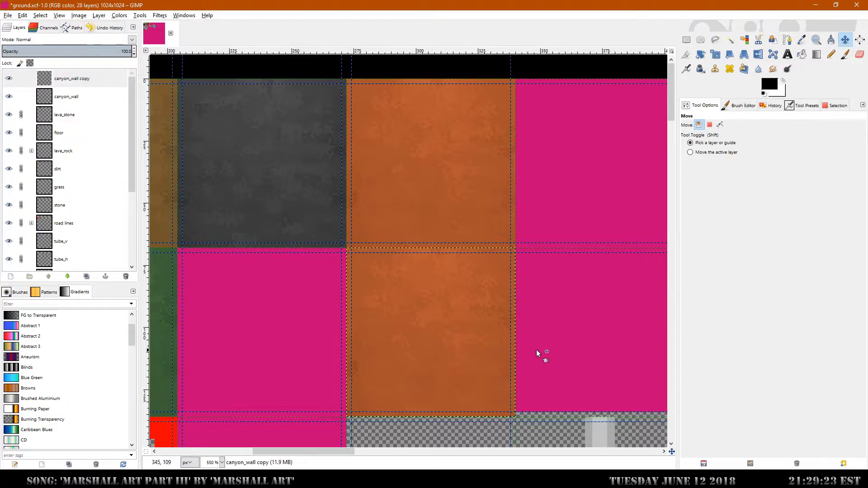
Step: Rename the duplicated canyon_wall copy layer as canyon_sand
scroll(541, 281, "down", 3)
scroll(476, 313, "up", 2)
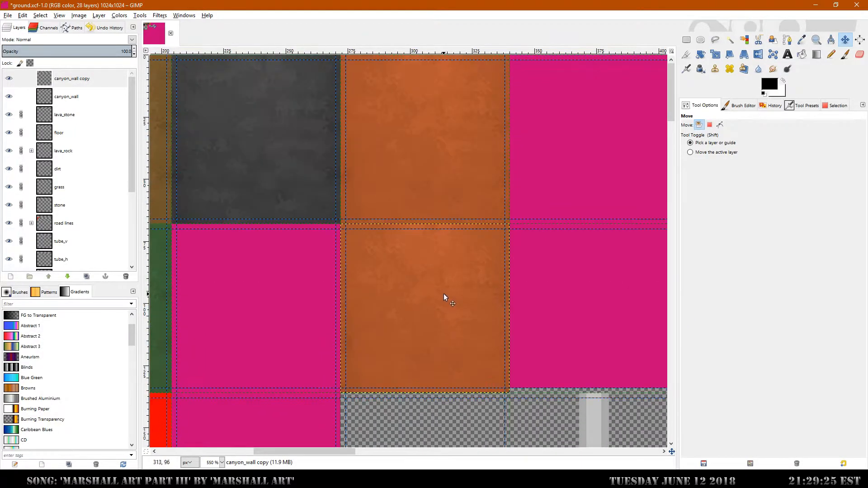
scroll(448, 298, "down", 5)
scroll(450, 300, "up", 2)
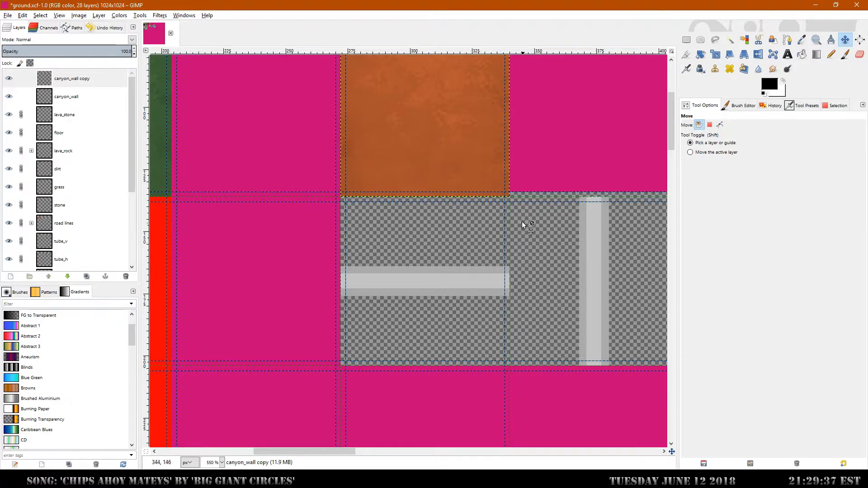
scroll(470, 191, "up", 5)
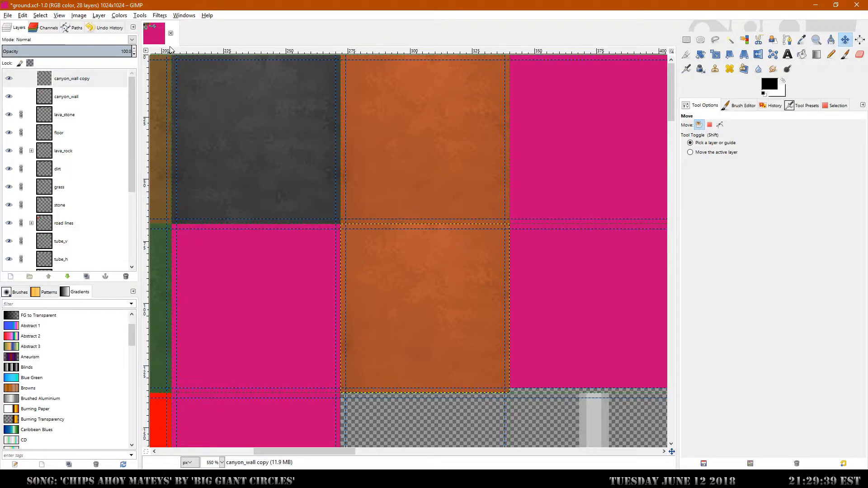
double_click(100, 82)
left_click_drag(124, 94, 95, 94)
type("sand")
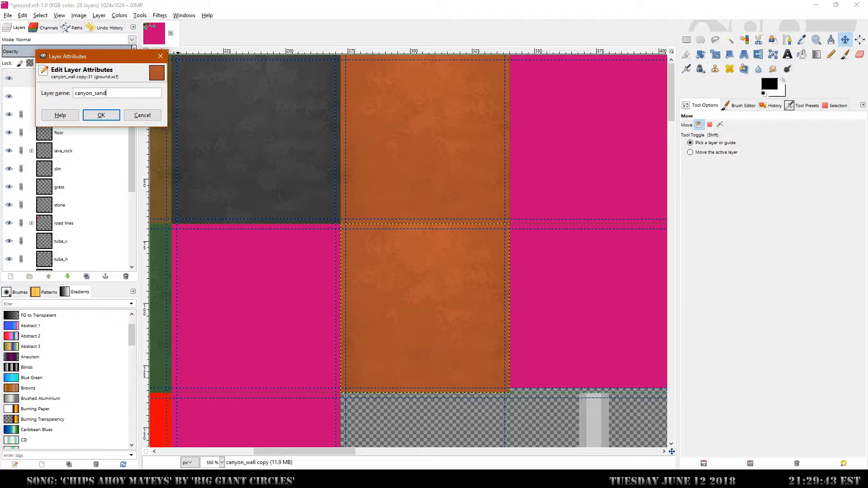
key("Return")
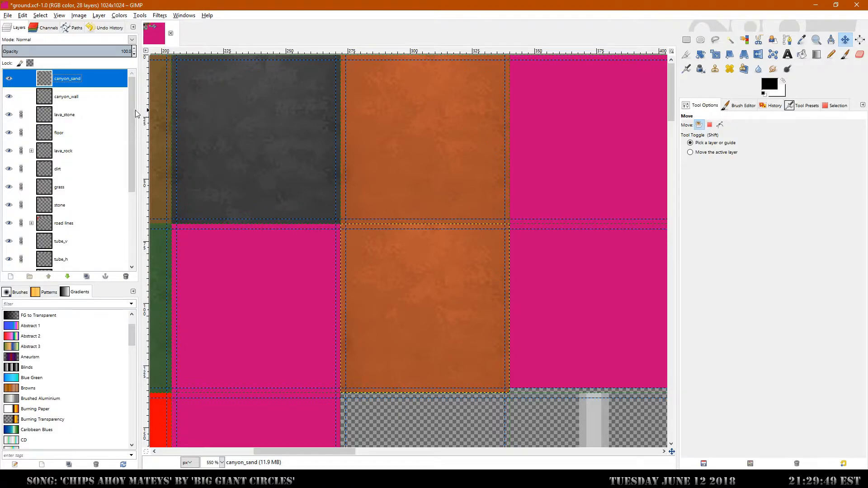
Step: Link the canyon_sand and canyon_wall layers with the other tile layers
left_click_drag(132, 113, 129, 185)
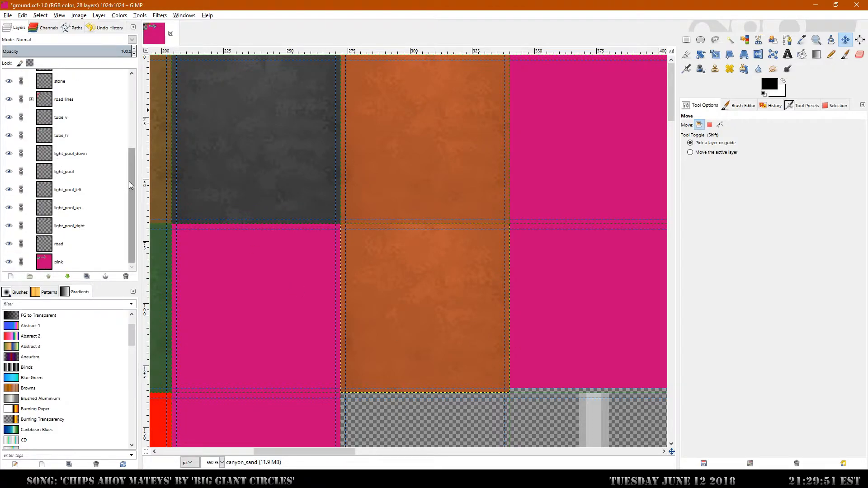
scroll(130, 185, "up", 5)
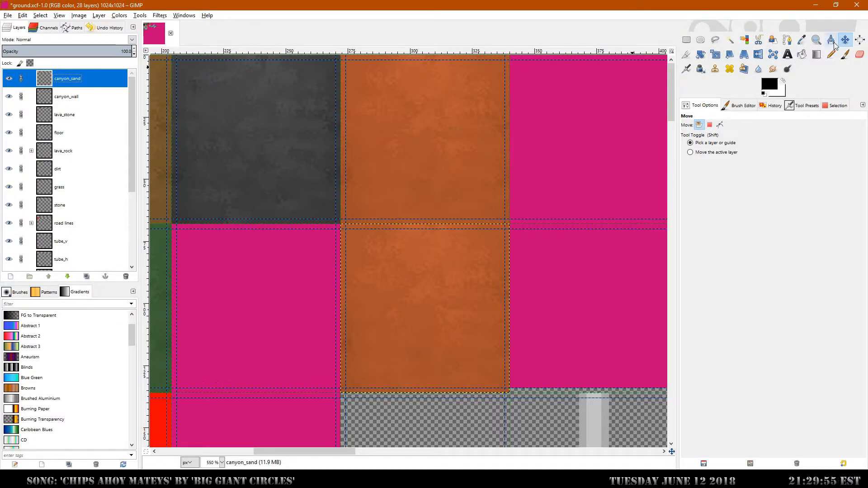
Step: Try moving all the linked tile layers down together, and undo the move
left_click(846, 40)
left_click_drag(417, 115, 423, 218)
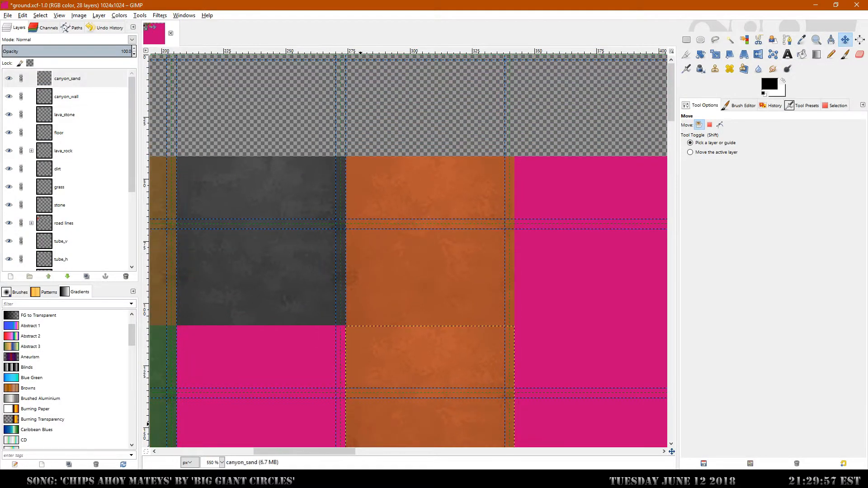
mouse_move(268, 479)
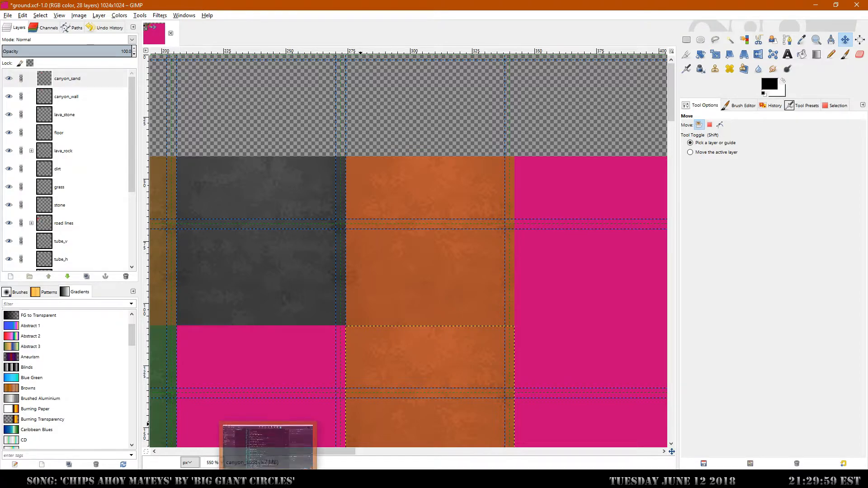
key("ctrl+z")
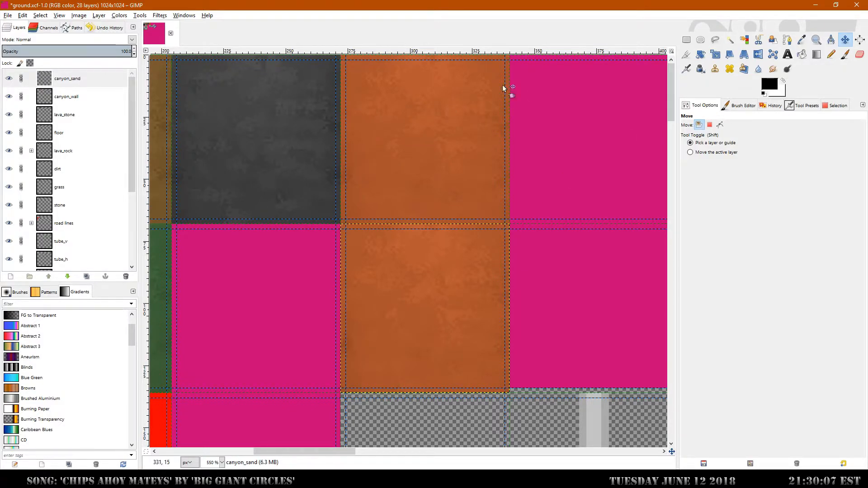
Step: Colorize the canyon_sand layer to a pale sandy tan and save ground.xcf
left_click(20, 77)
left_click(120, 15)
left_click(138, 49)
left_click_drag(585, 233, 601, 256)
left_click_drag(574, 241, 572, 241)
left_click(598, 281)
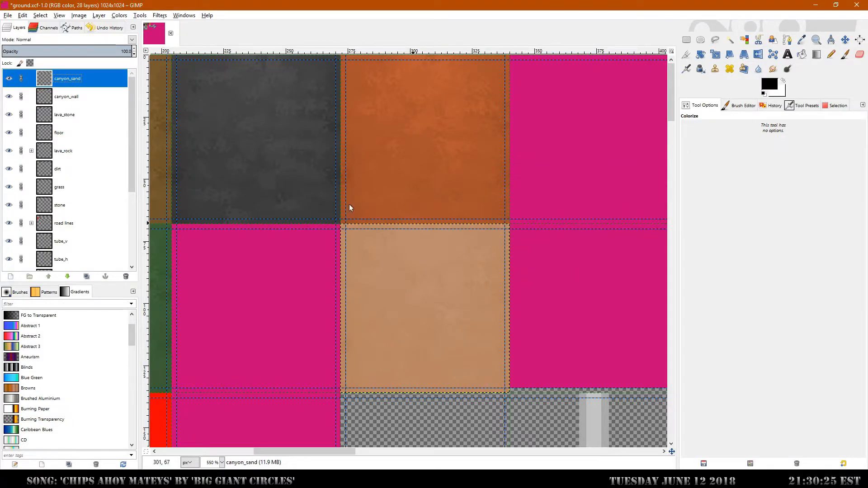
left_click(7, 14)
left_click(18, 89)
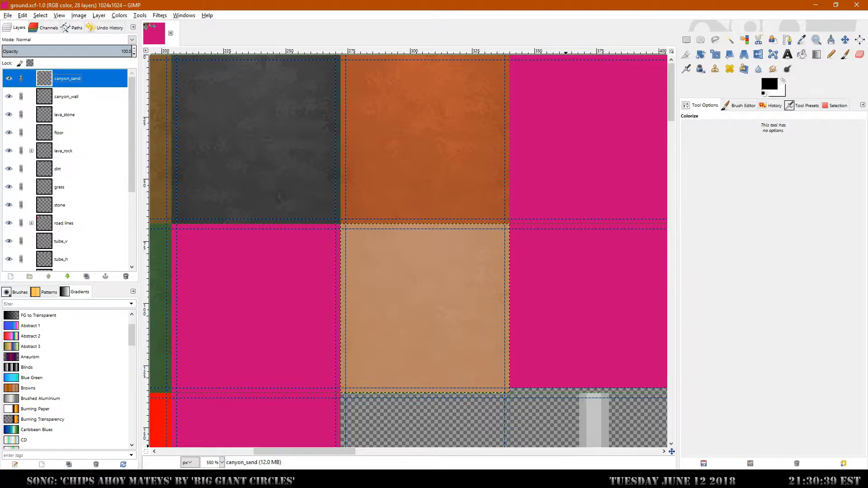
Step: Switch to Unity and view the whole dirt floor area of the mission_3 scene around the camera frame
key("alt+Tab")
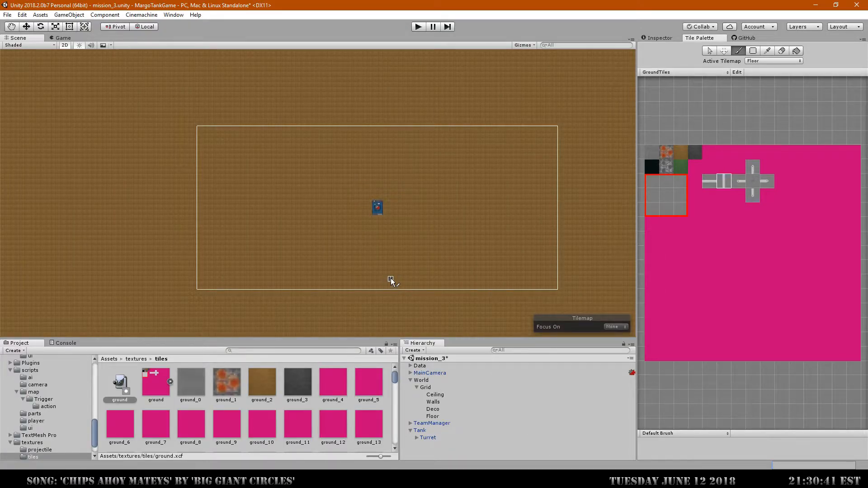
scroll(474, 247, "down", 10)
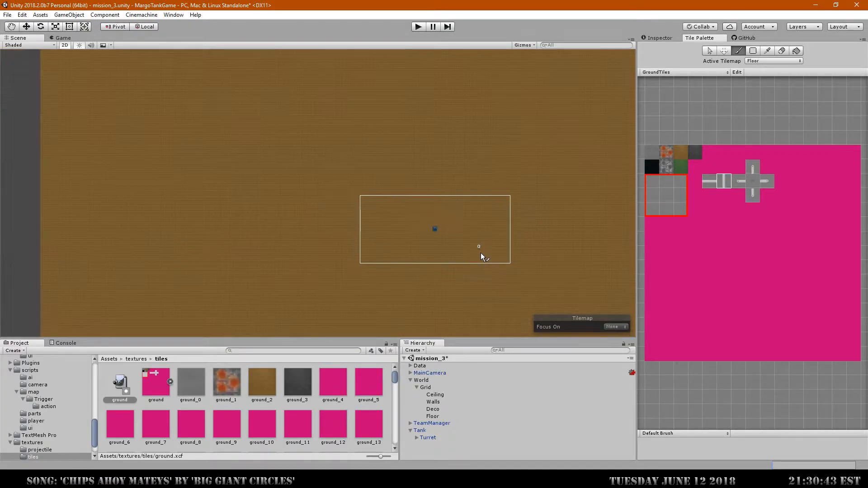
middle_click_drag(512, 247, 465, 219)
scroll(448, 267, "down", 2)
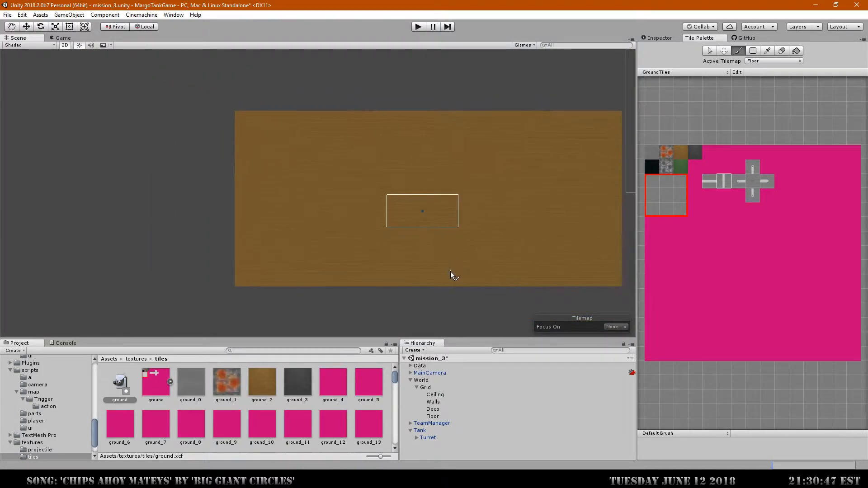
middle_click_drag(454, 271, 369, 243)
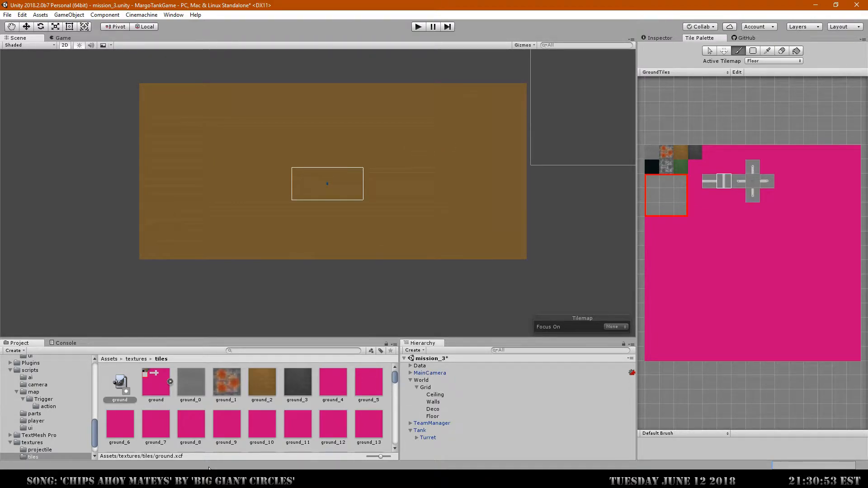
Step: Look over the Mission 3 layout drawing in the browser, close it and return to Unity
left_click(209, 477)
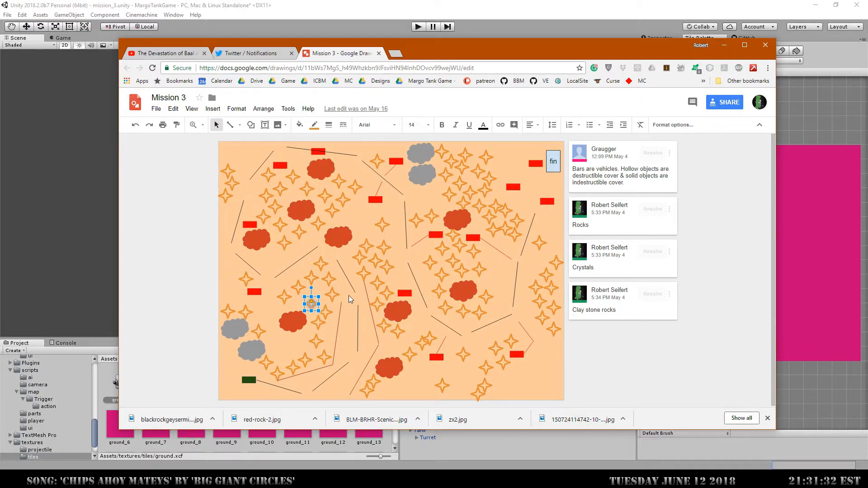
left_click(379, 53)
left_click(723, 46)
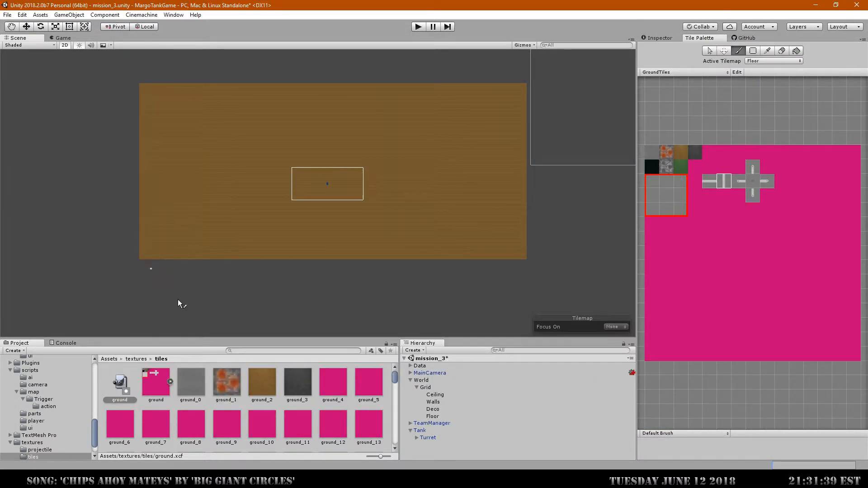
Step: Switch to GIMP, export the image again as ground.png over the existing file, and return to Unity
key("alt+Tab")
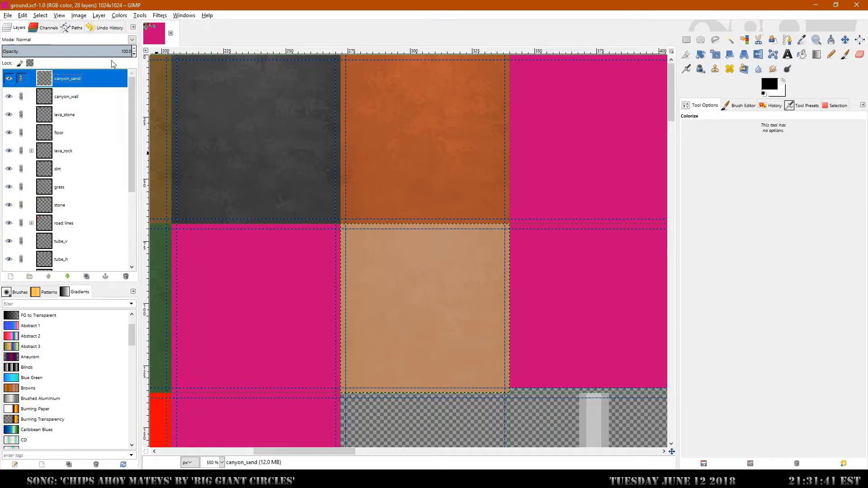
left_click(8, 15)
left_click(41, 128)
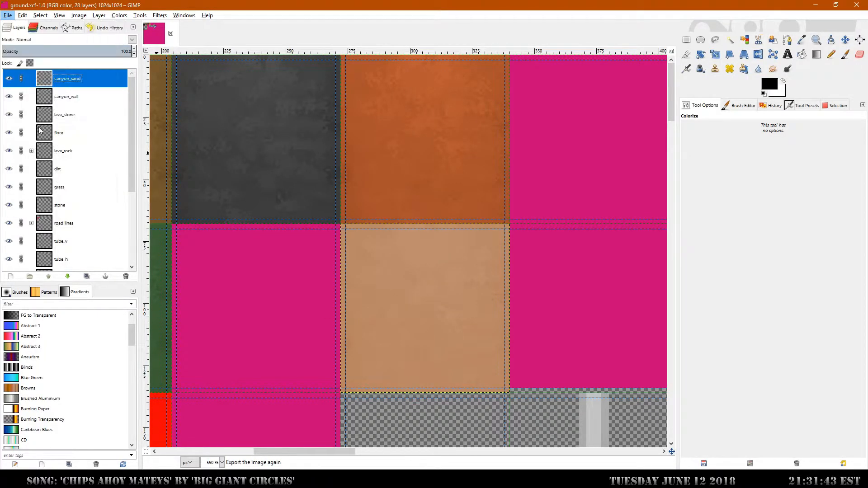
left_click(620, 364)
left_click(514, 285)
left_click(449, 325)
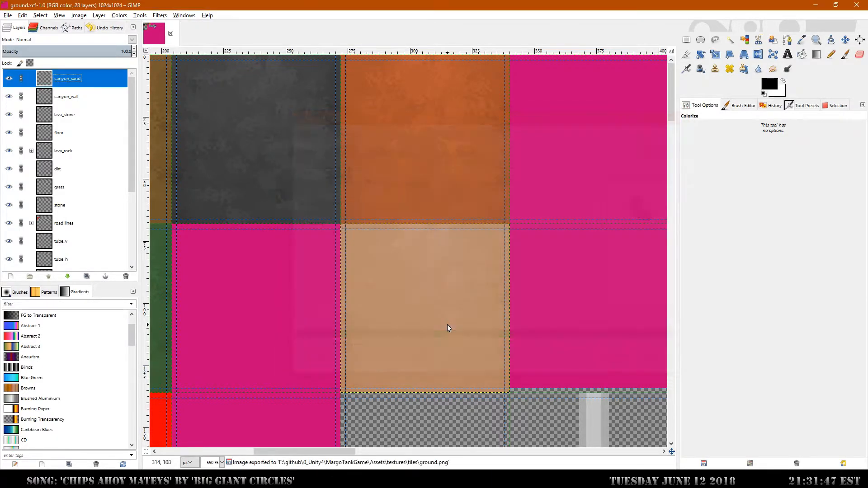
left_click(816, 5)
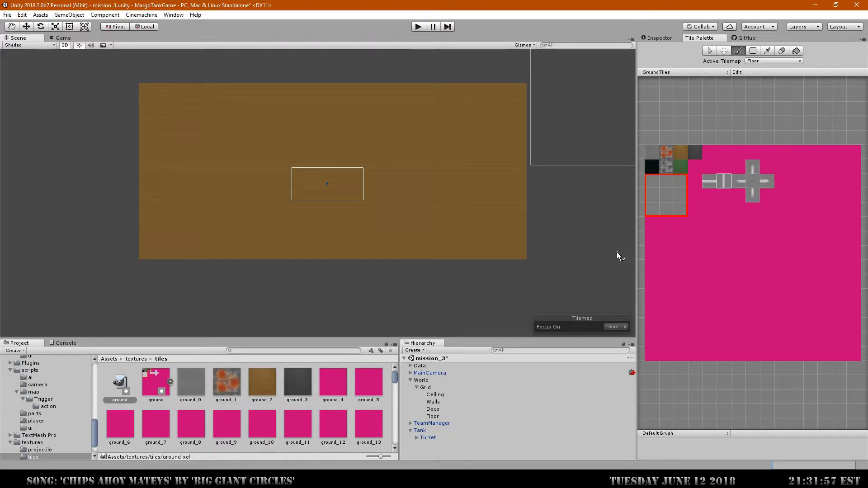
Step: Open ground.png from the tiles folder to check the exported canyon tiles, and close it again
left_click(151, 383)
double_click(154, 386)
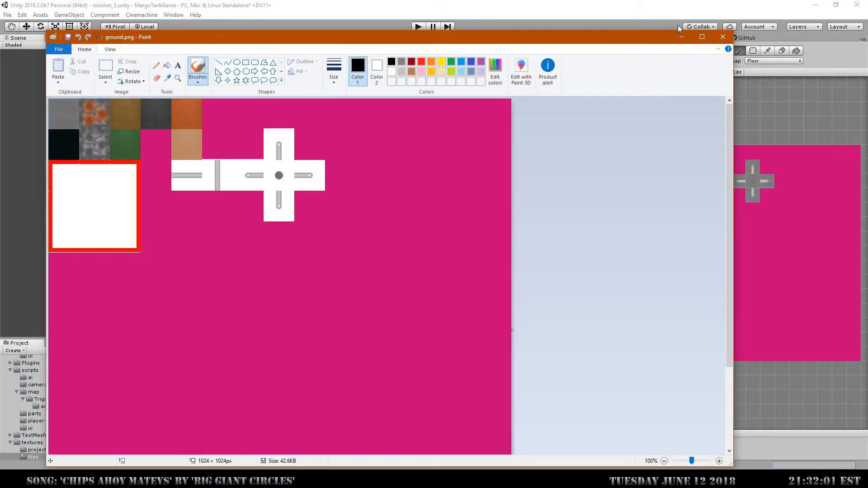
left_click(722, 37)
Step: Box-fill a square of the sandy tan tile around the tank on the Floor tilemap
left_click(710, 168)
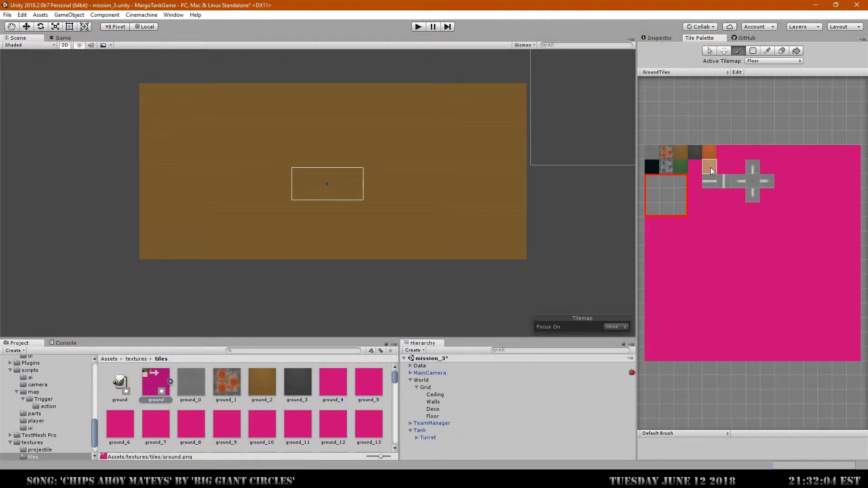
scroll(328, 185, "up", 5)
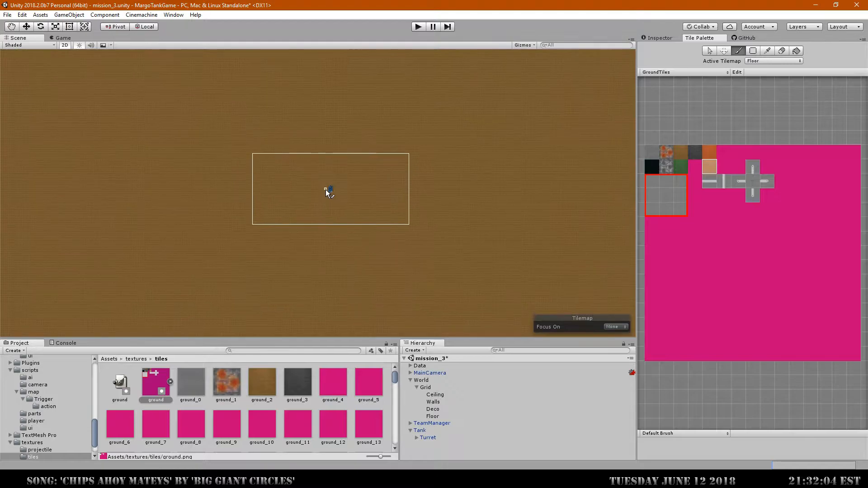
key("u")
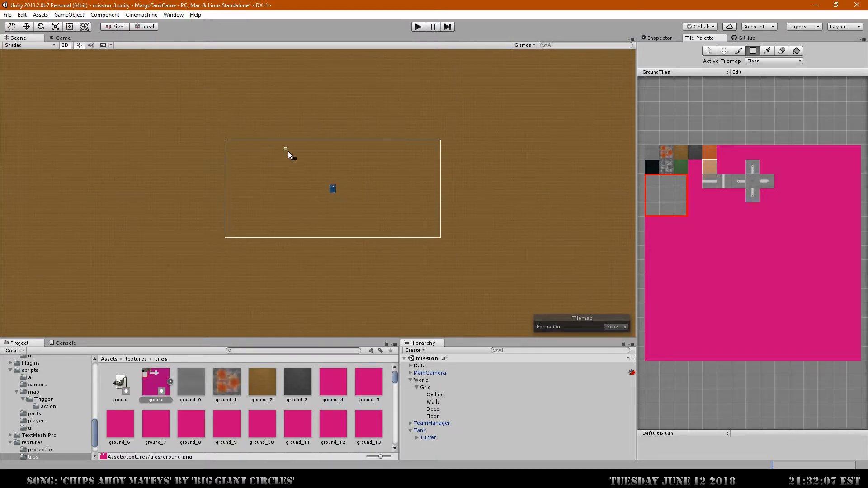
left_click_drag(333, 192, 360, 223)
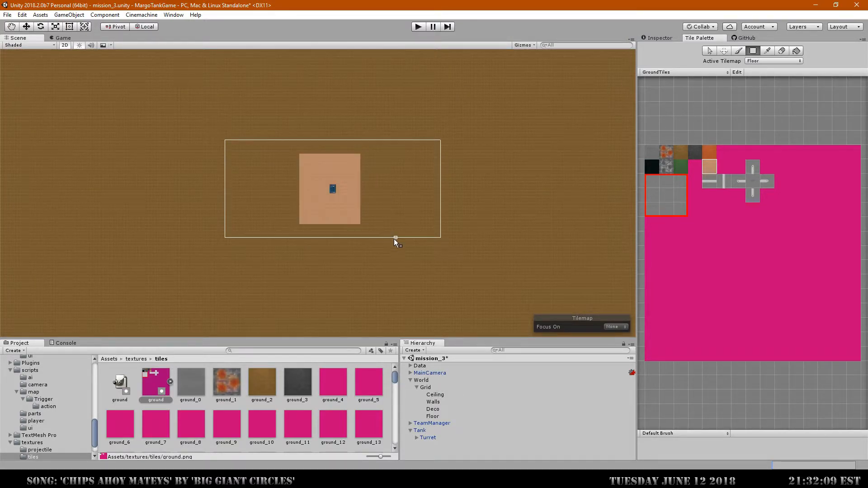
left_click_drag(295, 158, 370, 233)
Step: Paint a closed sand outline of a winding canyon path from the tank's square up past the dirt floor's upper edge
scroll(397, 192, "down", 5)
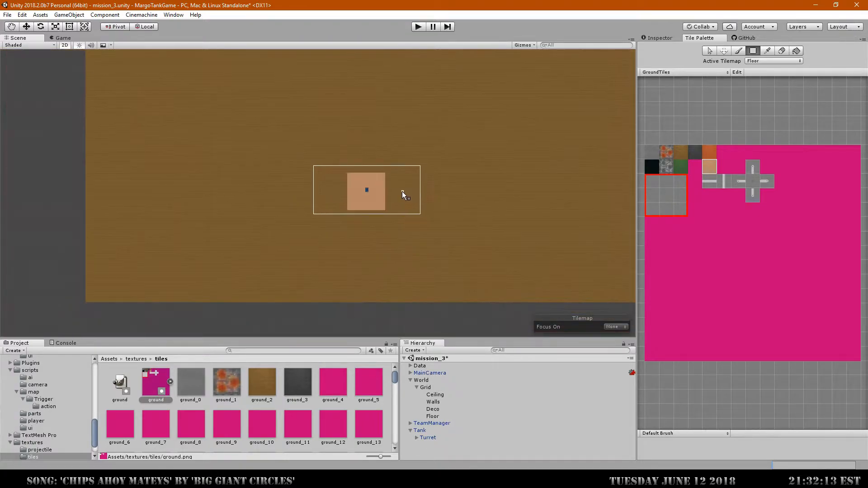
middle_click_drag(406, 159, 390, 203)
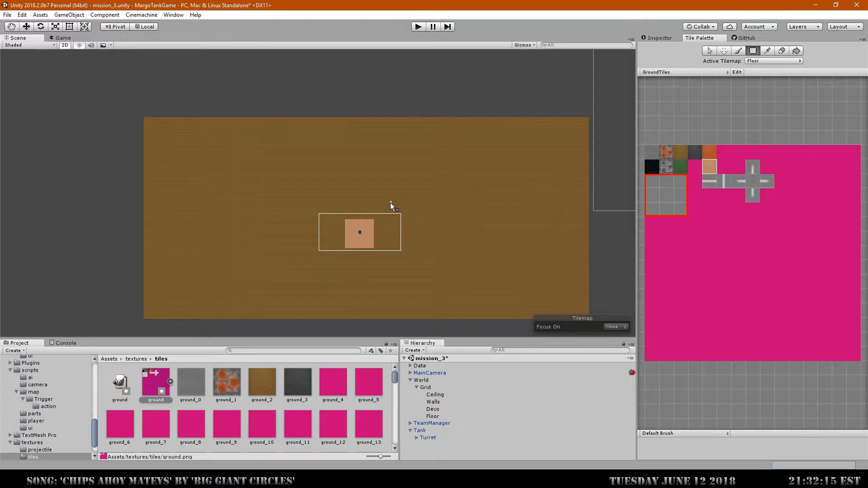
left_click_drag(365, 219, 355, 192)
key("ctrl+z")
left_click(738, 51)
left_click_drag(472, 113, 357, 79)
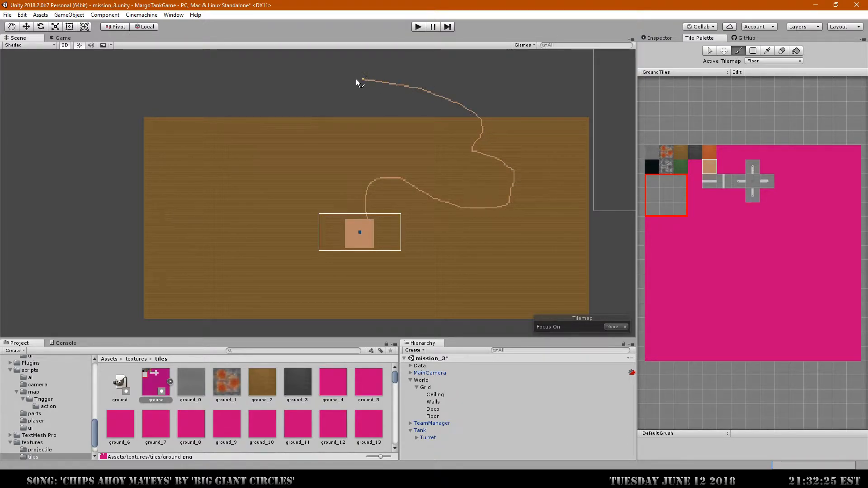
left_click_drag(272, 97, 232, 81)
left_click(294, 154)
left_click_drag(357, 214, 360, 159)
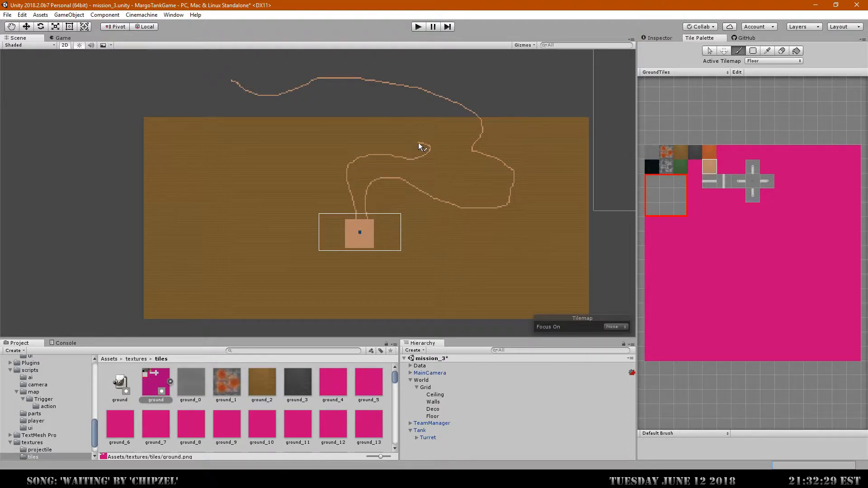
left_click_drag(428, 119, 383, 108)
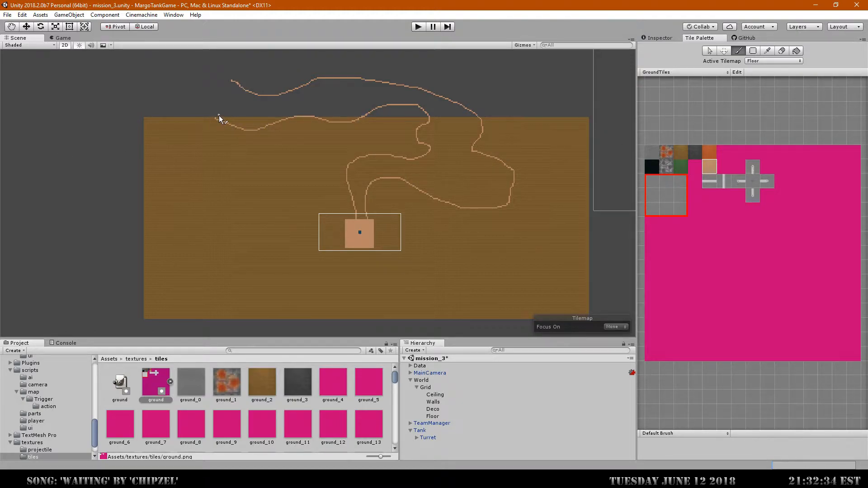
left_click_drag(217, 119, 232, 85)
Step: Flood-fill the inside of the outlined canyon path with the sand tile, undoing the fill that spreads over the surrounding dirt
left_click(798, 51)
left_click(452, 179)
left_click(428, 100)
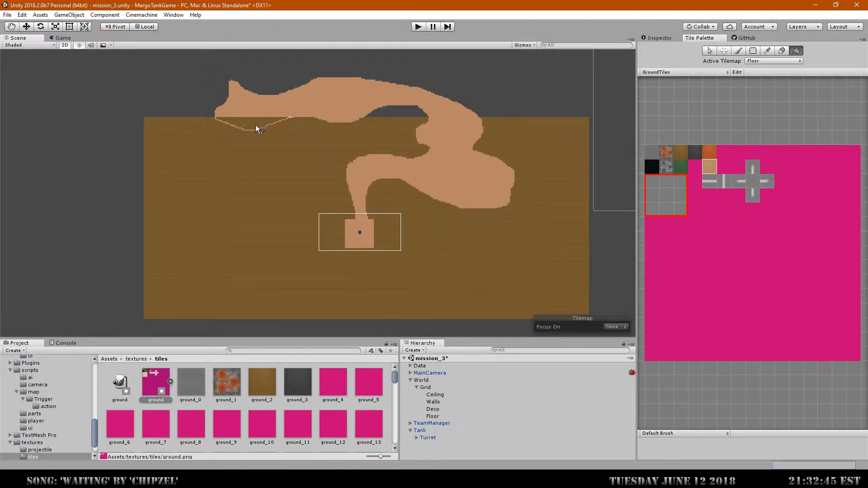
left_click(452, 282)
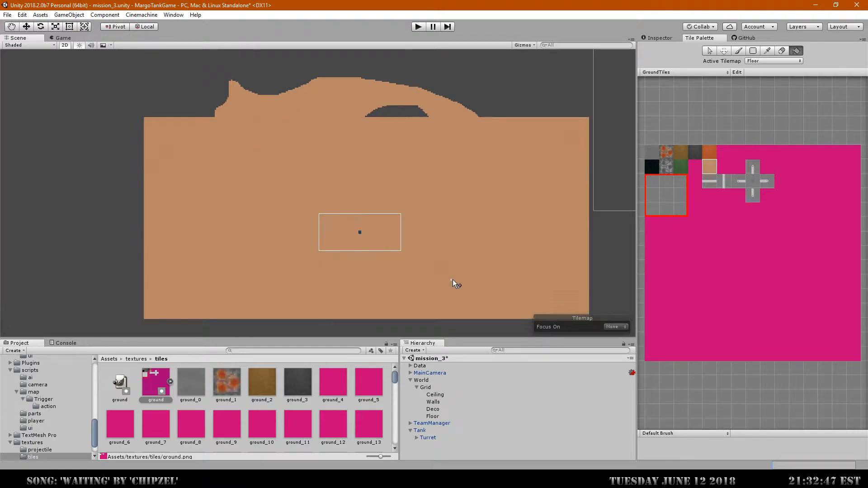
key("ctrl+z")
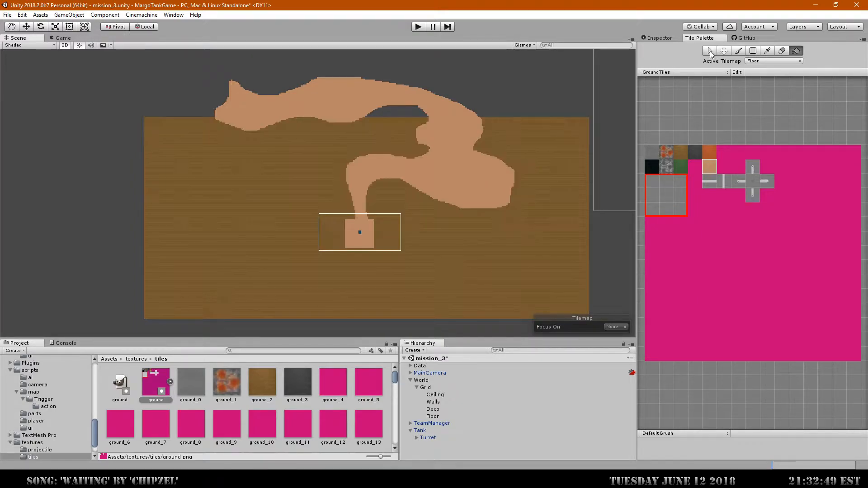
left_click(709, 50)
scroll(306, 171, "up", 2)
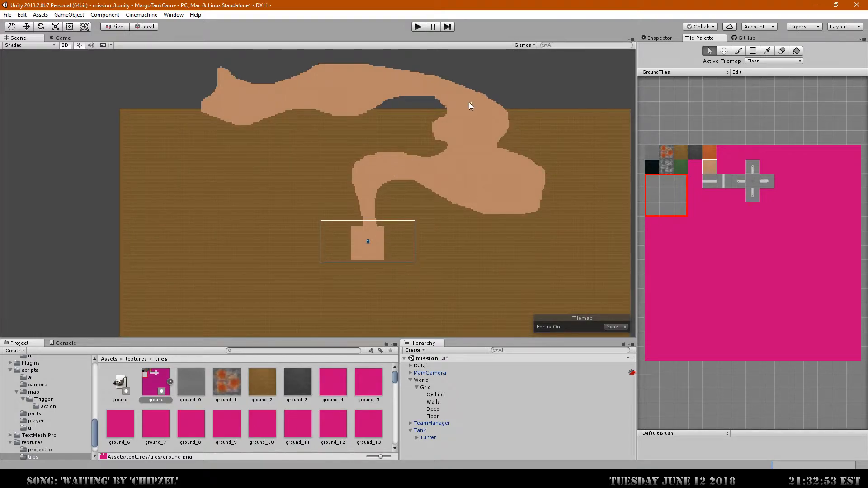
middle_click_drag(527, 240, 445, 250)
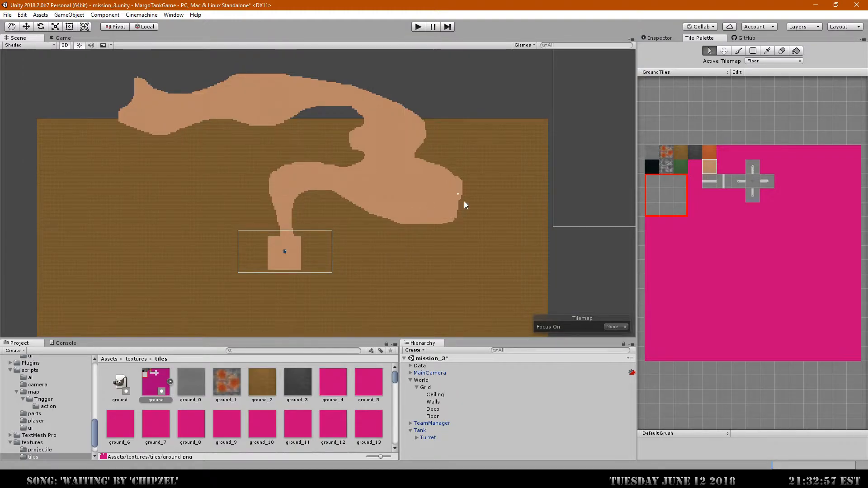
middle_click_drag(371, 269, 461, 256)
scroll(459, 253, "down", 3)
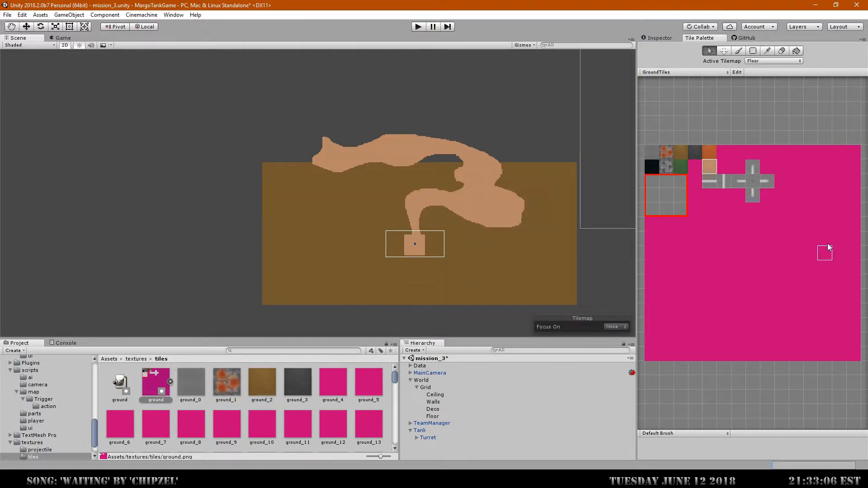
Step: Box-fill a long horizontal band of the dark grey tile on the Walls tilemap below the tank's sand square
left_click(690, 154)
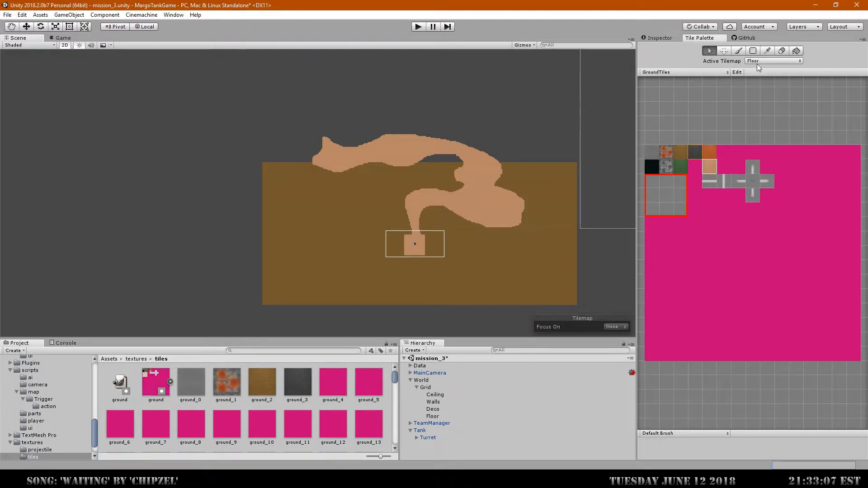
left_click(753, 51)
left_click(771, 61)
left_click(765, 84)
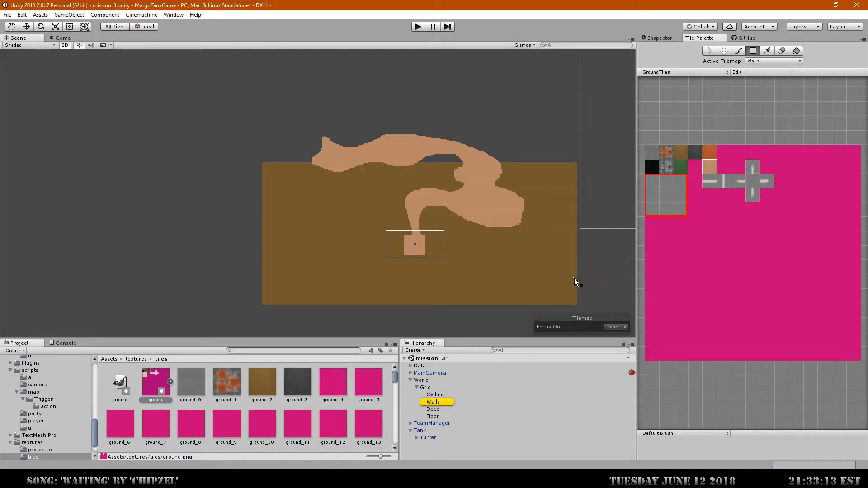
left_click_drag(575, 281, 549, 284)
scroll(476, 260, "up", 10)
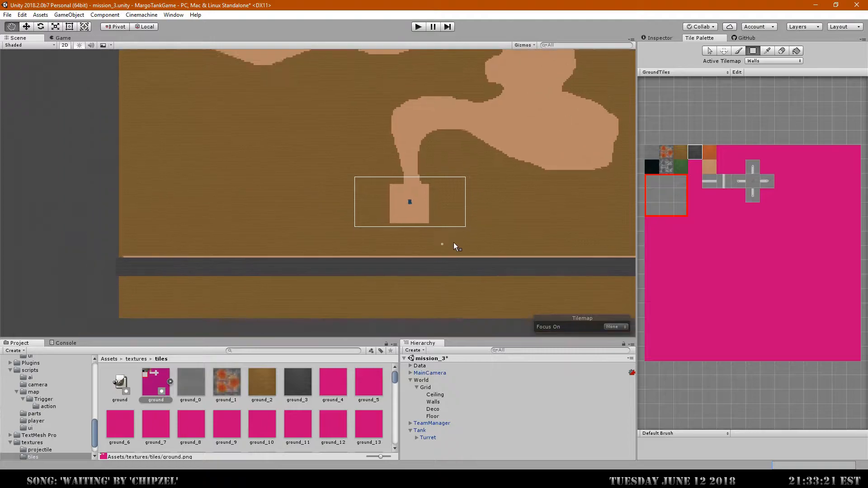
Step: Box-fill a narrow sand strip on the Floor tilemap from the tank's square down to the dark wall band
middle_click_drag(455, 242, 485, 233)
left_click(711, 167)
left_click(770, 61)
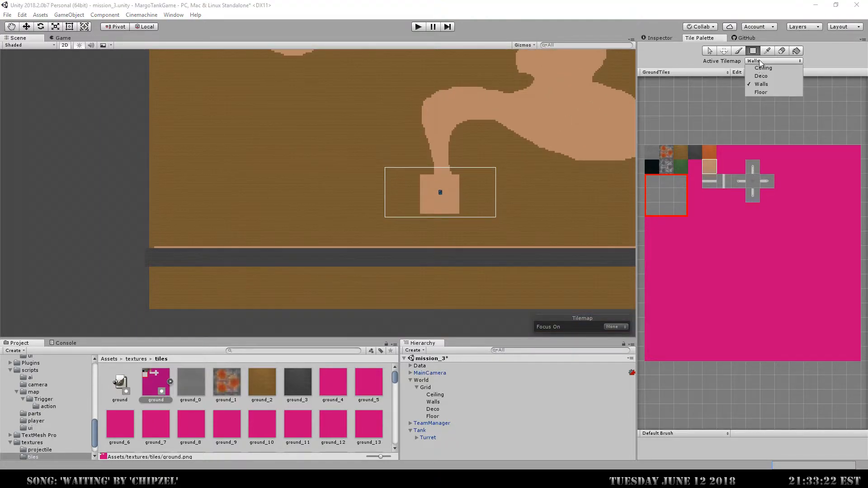
left_click(761, 92)
left_click_drag(433, 215, 449, 245)
Step: Brush sand around the tank's square and its adjoining passages to form an irregular rounded clearing, filling the stray dirt gaps
scroll(449, 246, "up", 3)
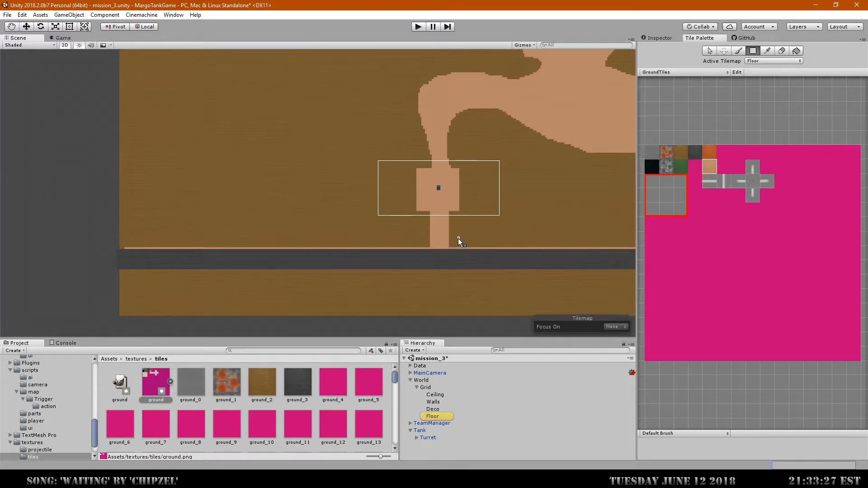
scroll(458, 236, "up", 2)
key("b")
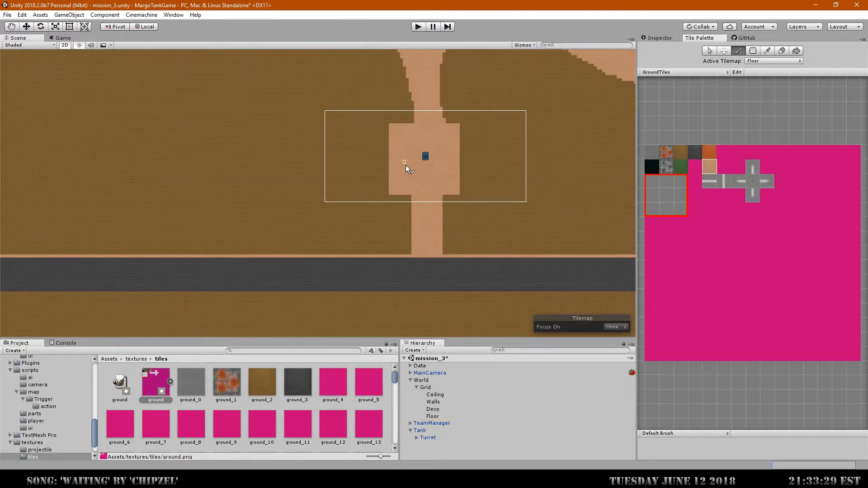
mouse_move(399, 192)
left_mouse_down()
mouse_move(417, 224)
mouse_move(415, 211)
left_mouse_up()
left_click_drag(416, 238, 400, 252)
mouse_move(401, 123)
left_mouse_down()
mouse_move(410, 101)
mouse_move(384, 182)
mouse_move(409, 197)
mouse_move(405, 169)
mouse_move(389, 169)
mouse_move(393, 202)
mouse_move(406, 216)
mouse_move(384, 142)
mouse_move(382, 182)
left_mouse_up()
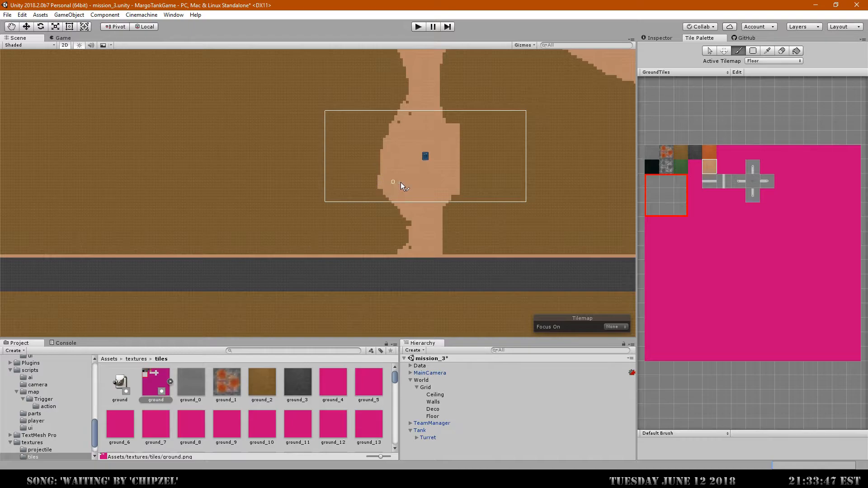
mouse_move(454, 170)
left_mouse_down()
mouse_move(446, 207)
mouse_move(459, 196)
mouse_move(448, 219)
mouse_move(459, 188)
mouse_move(449, 120)
mouse_move(475, 159)
mouse_move(467, 141)
mouse_move(456, 199)
mouse_move(472, 147)
mouse_move(458, 190)
mouse_move(460, 159)
mouse_move(472, 152)
left_mouse_up()
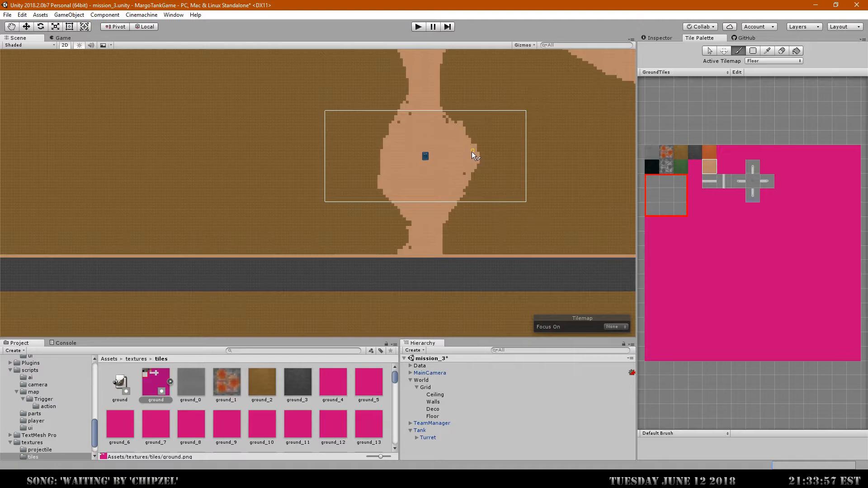
middle_click_drag(461, 136, 432, 215)
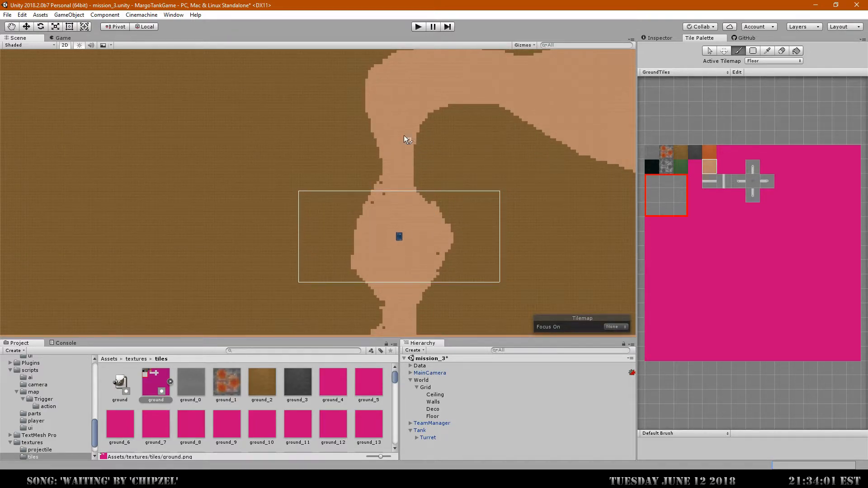
left_click_drag(383, 194, 382, 169)
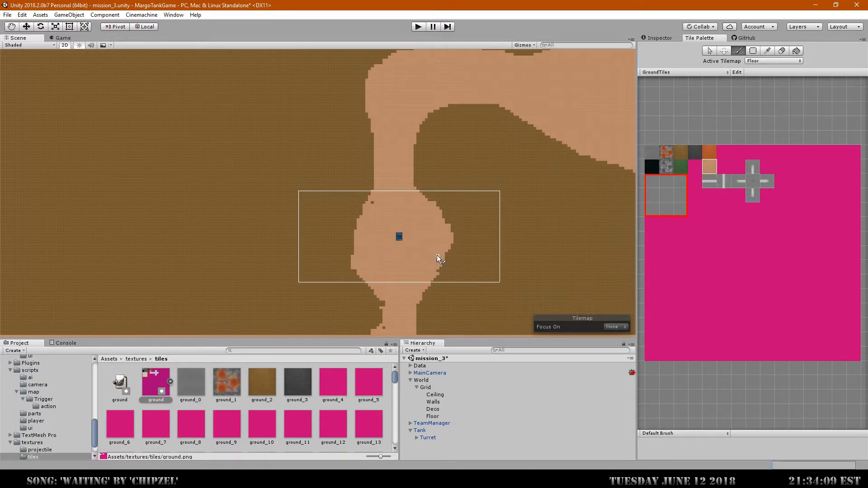
Step: Brush sand along the inside of the bend above the tank's clearing, widening the passage and filling the leftover dirt gaps
scroll(437, 255, "down", 2)
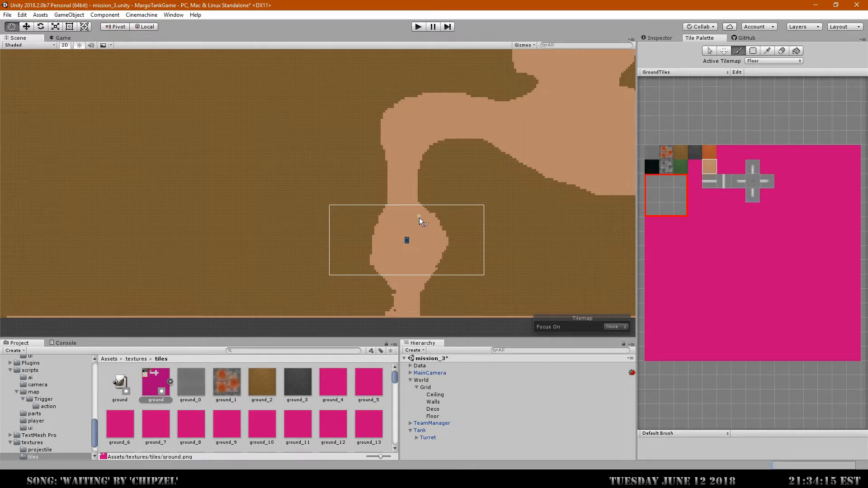
middle_click_drag(419, 218, 341, 228)
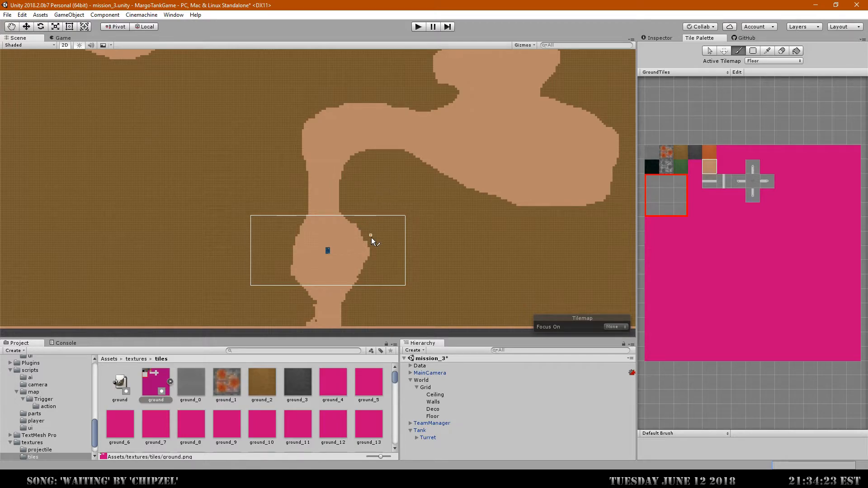
left_click_drag(364, 249, 367, 263)
left_click_drag(349, 161, 391, 154)
left_click_drag(340, 179, 450, 152)
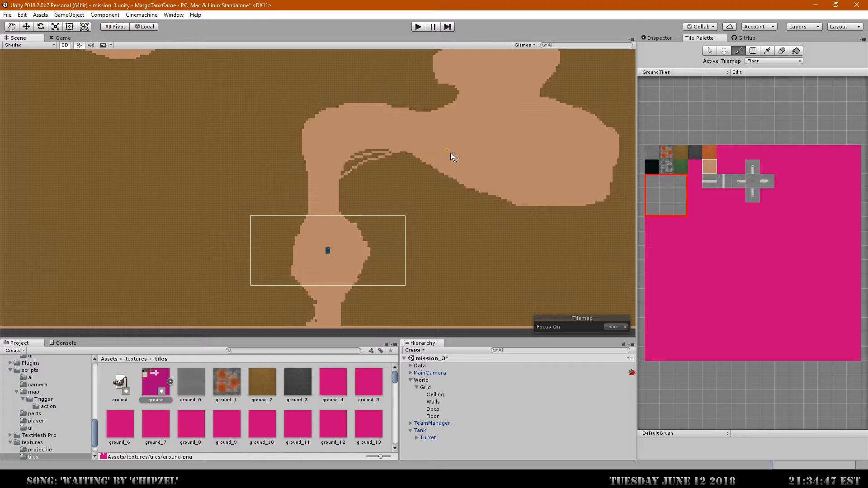
mouse_move(397, 152)
left_mouse_down()
mouse_move(351, 164)
mouse_move(369, 153)
left_mouse_up()
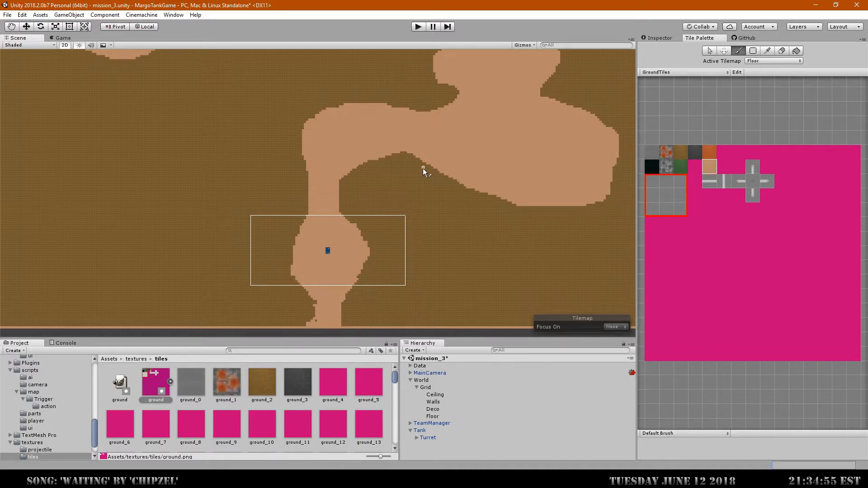
Step: On the Walls tilemap, brush an orange tile outline along the east side of the tank's clearing and beneath the path's bend
middle_click_drag(405, 169, 296, 241)
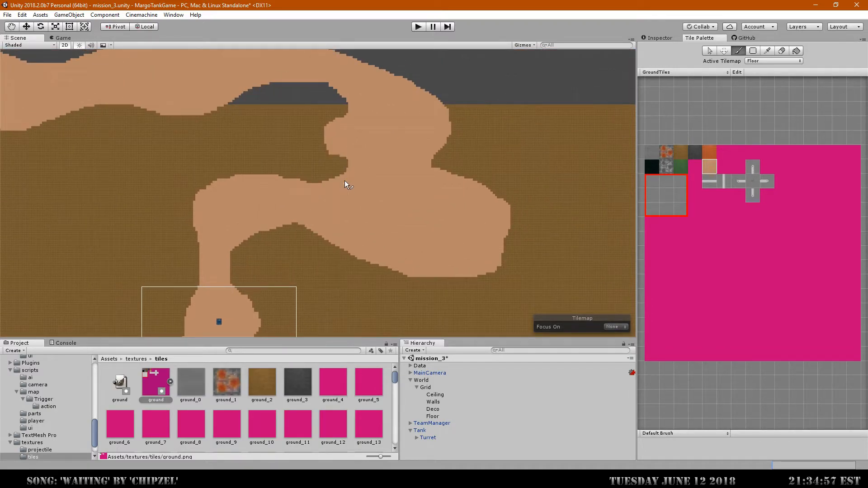
middle_click_drag(348, 198, 429, 158)
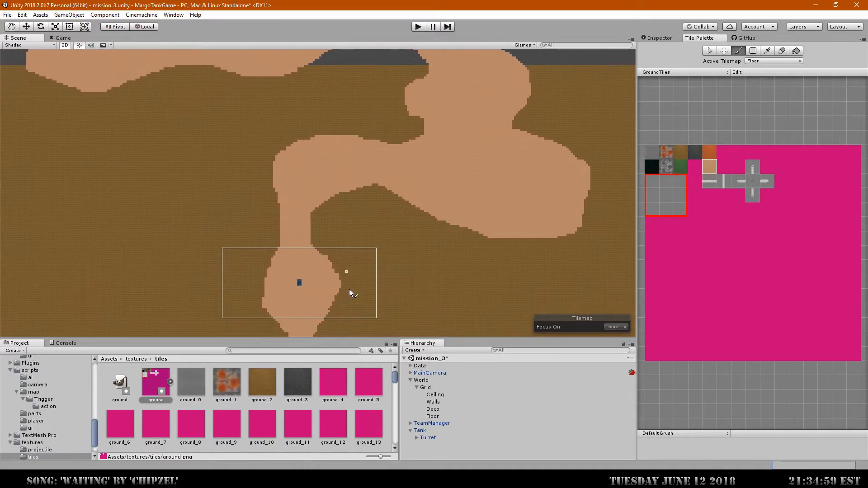
left_click(756, 61)
left_click(764, 80)
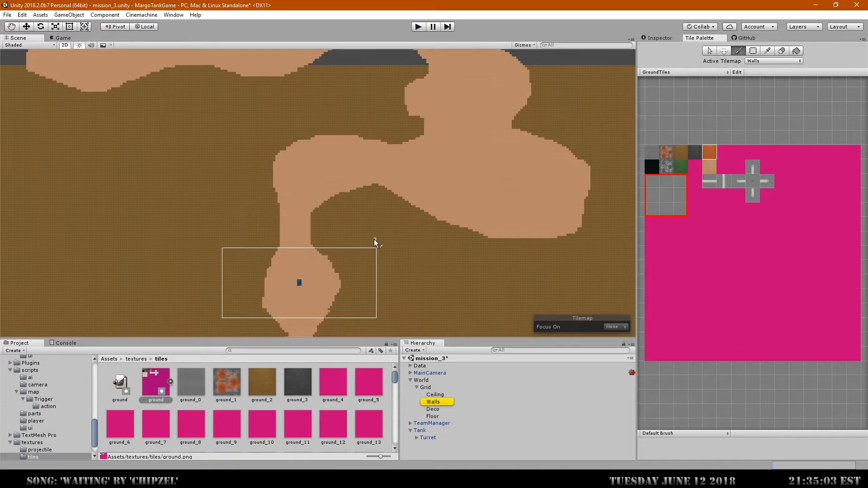
middle_click_drag(374, 242, 411, 189)
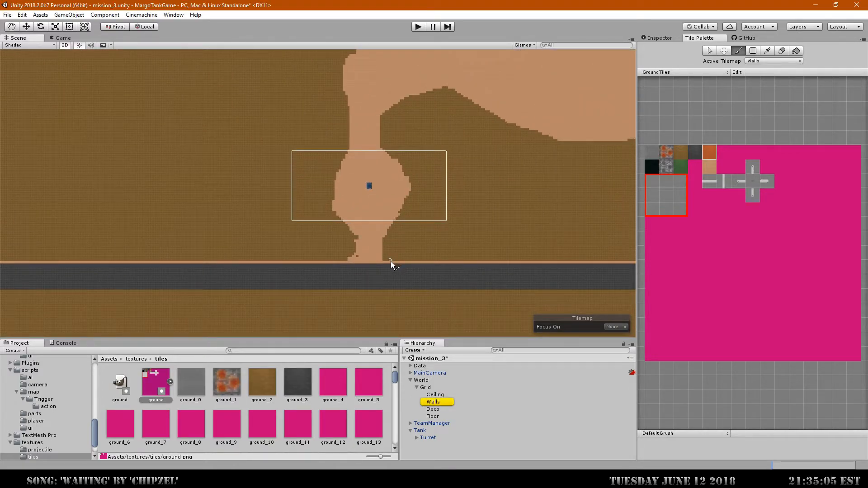
mouse_move(405, 230)
left_mouse_down()
mouse_move(412, 164)
mouse_move(394, 132)
mouse_move(475, 121)
left_mouse_up()
left_click_drag(540, 151, 563, 154)
Step: Continue the orange wall outline around the large eastern chamber and up along the outer curve of the northern passage
middle_click_drag(563, 154, 359, 209)
left_click_drag(406, 208, 479, 180)
left_click_drag(479, 133, 426, 96)
middle_click_drag(449, 72, 417, 194)
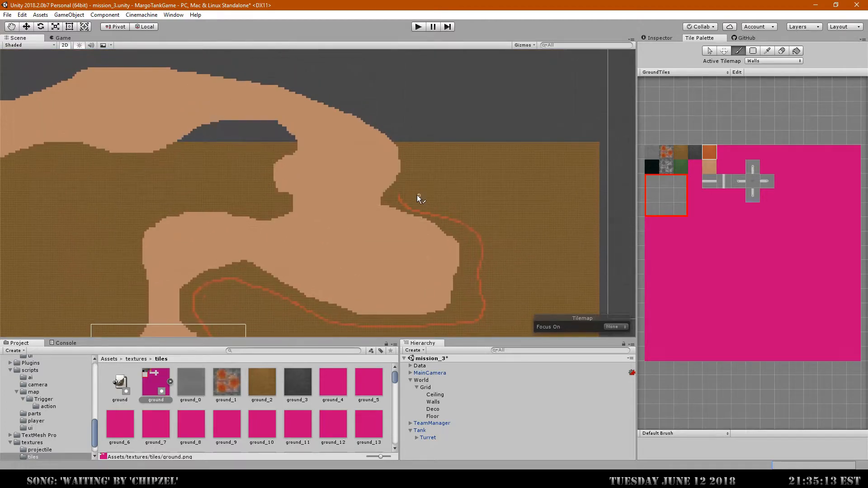
mouse_move(404, 144)
left_mouse_down()
mouse_move(360, 101)
mouse_move(281, 113)
left_mouse_up()
Step: Brush an orange wall line up the west side of the tank's clearing and the narrow passage above it
mouse_move(281, 113)
middle_mouse_down()
mouse_move(538, 209)
mouse_move(483, 119)
middle_mouse_up()
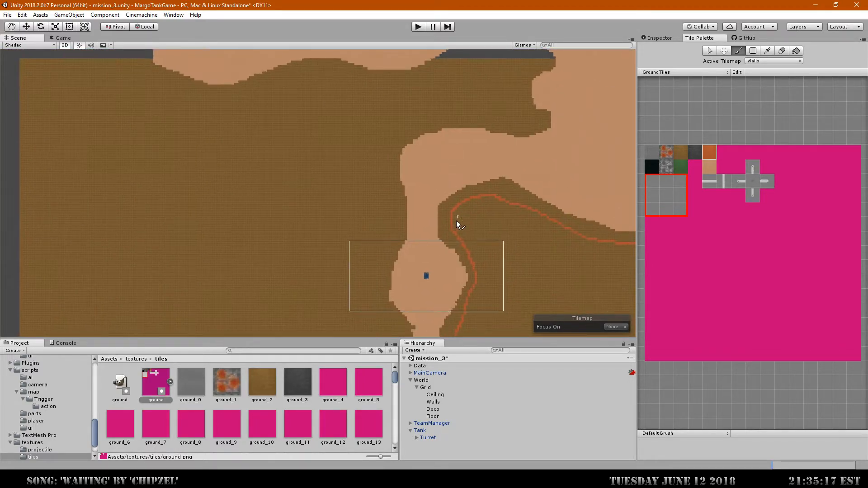
middle_click_drag(425, 287, 409, 229)
left_click_drag(375, 290, 390, 272)
left_click_drag(371, 243, 369, 201)
left_click_drag(379, 153, 373, 116)
Step: Extend the west wall line over the bend, around the inner dirt area and along the northern passage's lower edge to its west end
middle_click_drag(373, 116, 352, 210)
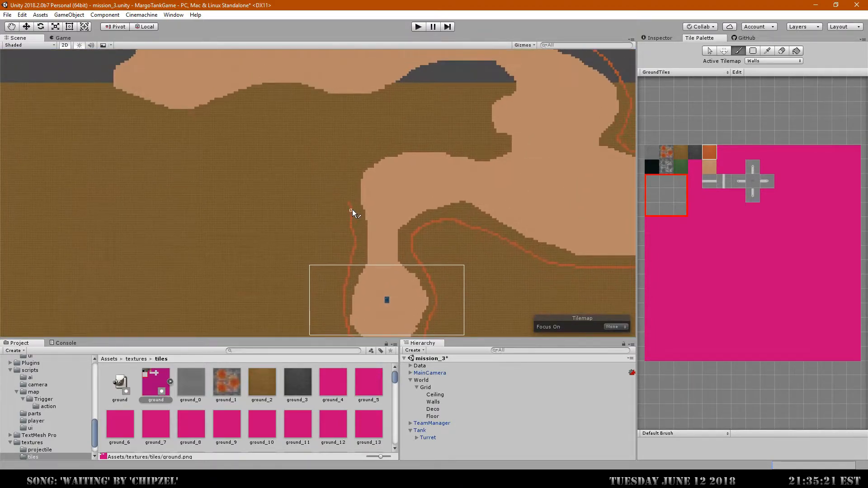
left_click_drag(352, 204, 356, 185)
mouse_move(370, 155)
left_mouse_down()
mouse_move(487, 148)
mouse_move(491, 98)
mouse_move(458, 80)
left_mouse_up()
left_click_drag(376, 104, 285, 105)
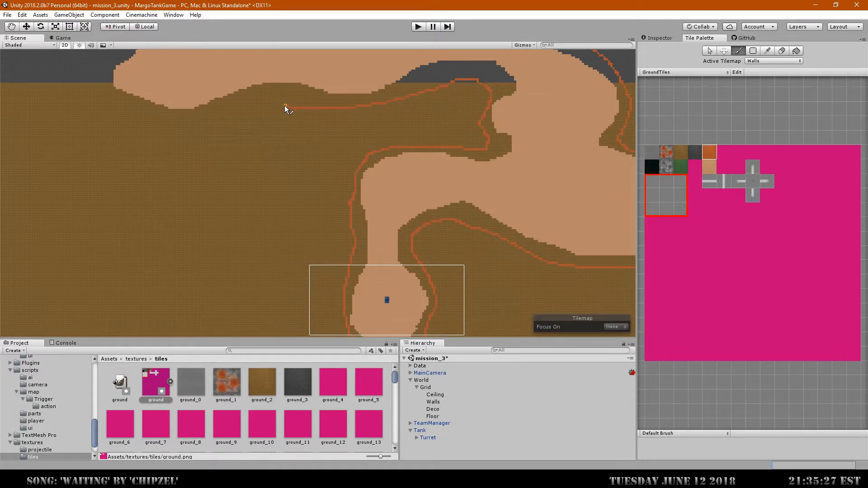
left_click_drag(223, 113, 135, 118)
mouse_move(181, 151)
middle_mouse_down()
mouse_move(203, 171)
mouse_move(191, 234)
middle_mouse_up()
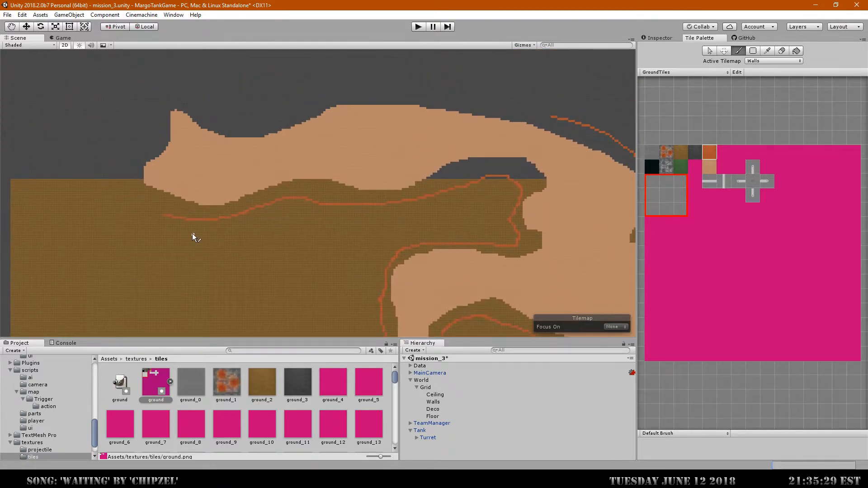
left_click_drag(172, 219, 144, 200)
Step: Extend the orange wall line westward above the northern passage, undoing the stroke that turns down onto the sand and redrawing it
mouse_move(548, 118)
left_mouse_down()
mouse_move(429, 94)
mouse_move(328, 100)
left_mouse_up()
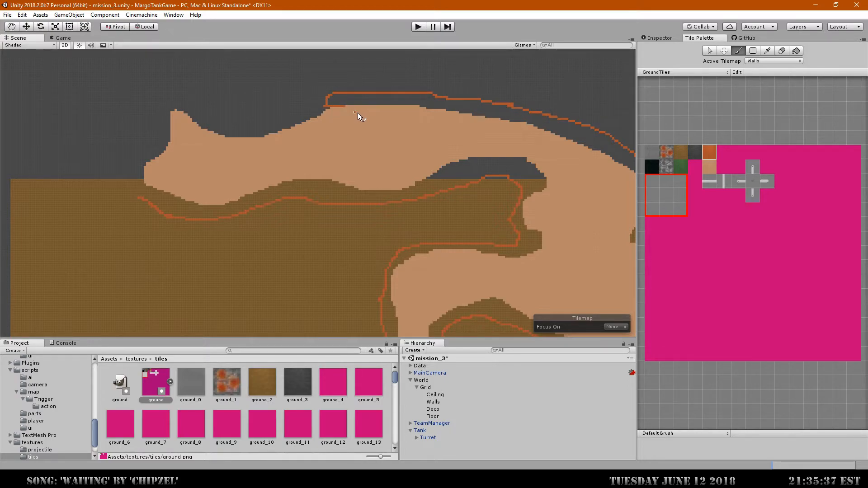
key("ctrl+z")
left_click_drag(506, 107, 462, 100)
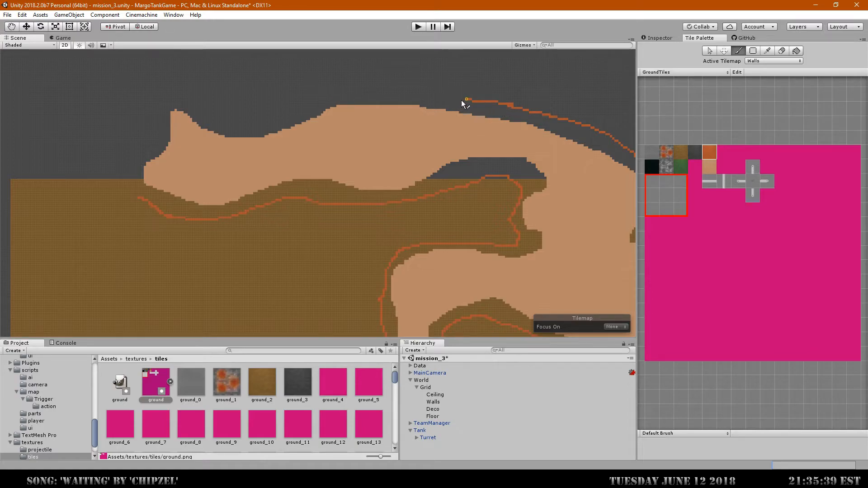
Step: Paint the orange wall outline along the cave's upper edge, and ready the brown dirt tile for flood filling
mouse_move(398, 87)
left_mouse_down()
mouse_move(333, 93)
mouse_move(281, 122)
left_mouse_up()
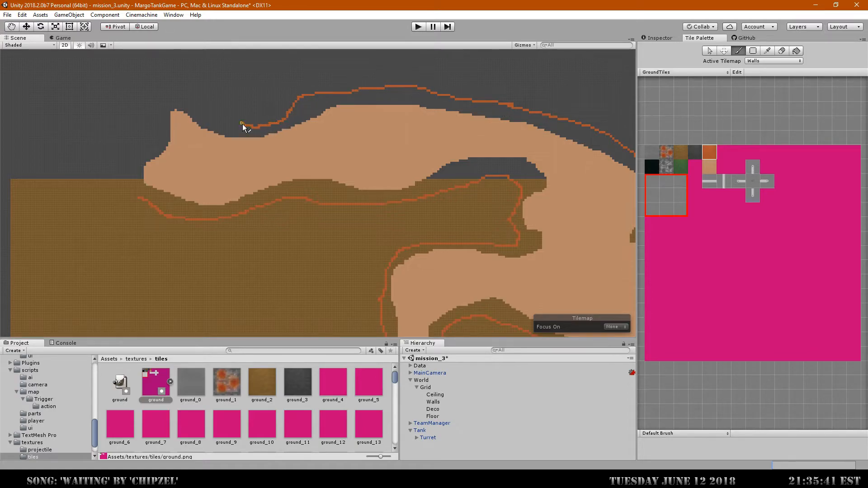
mouse_move(327, 210)
middle_mouse_down()
mouse_move(229, 192)
mouse_move(162, 157)
middle_mouse_up()
middle_click_drag(462, 206, 534, 290)
left_click(683, 150)
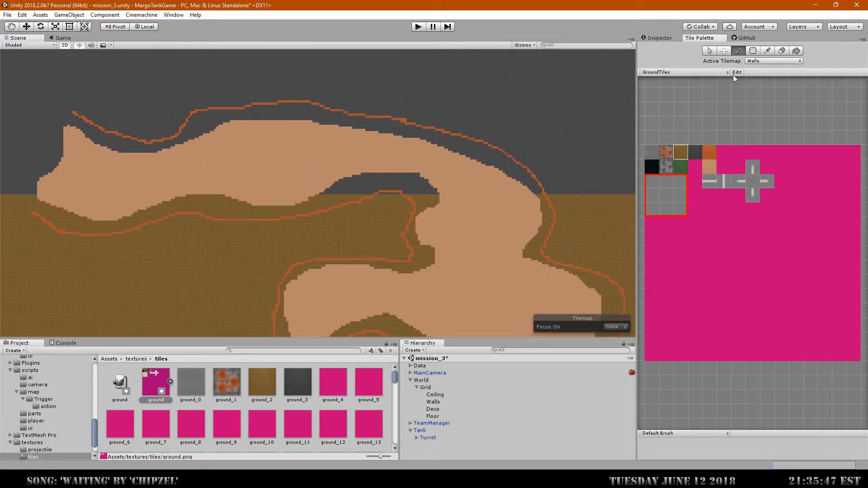
left_click(795, 51)
left_click(479, 156)
left_click(480, 150)
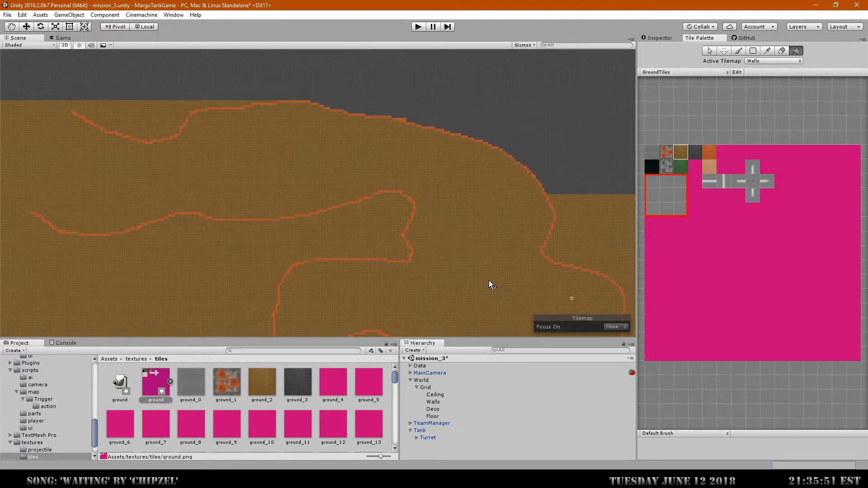
key("ctrl+z")
key("ctrl+z")
Step: Make Floor the active tilemap and flood-fill the empty areas around the cave with the brown dirt tile
left_click(769, 60)
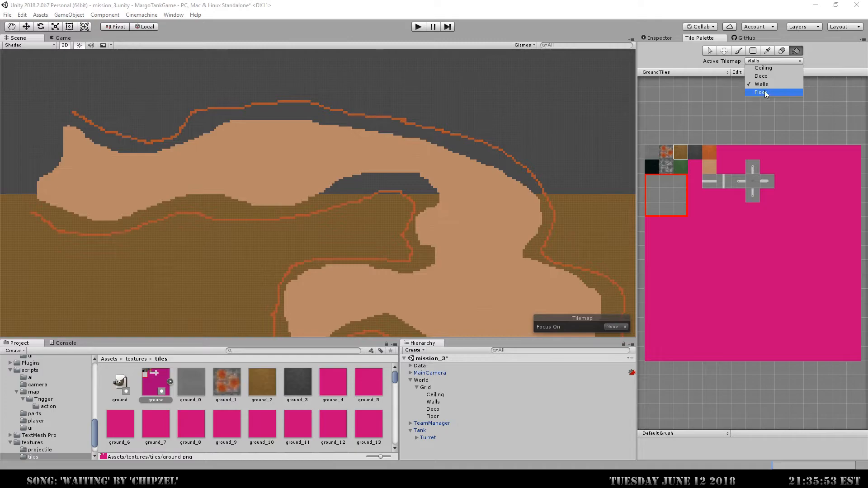
left_click(766, 93)
left_click(491, 156)
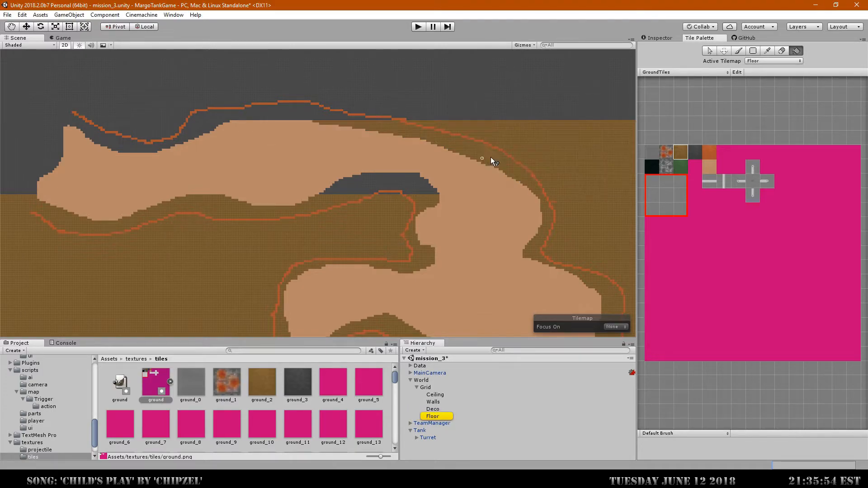
left_click(406, 183)
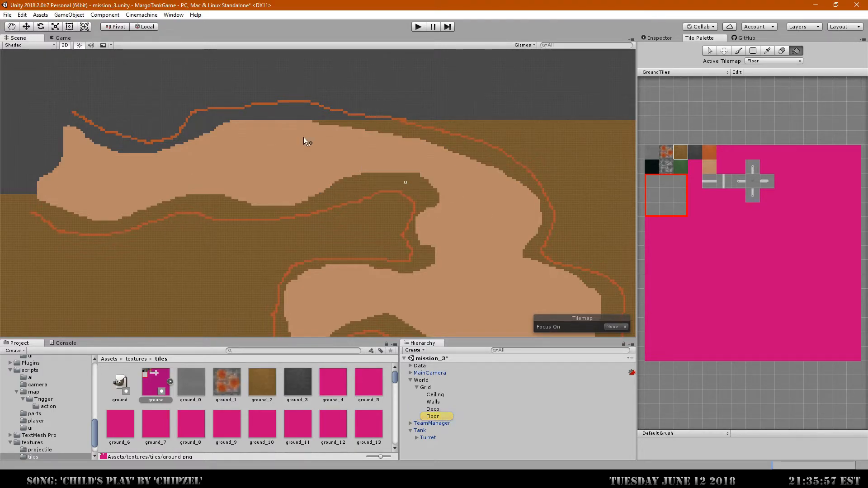
left_click(275, 109)
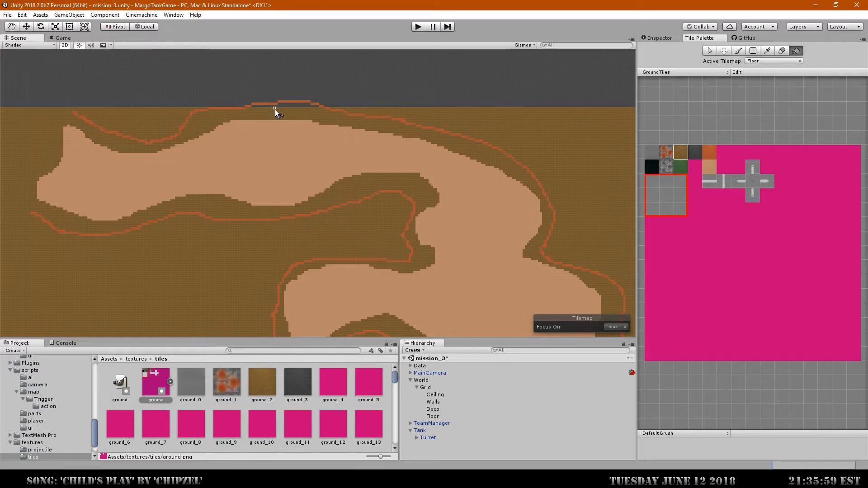
left_click(287, 79)
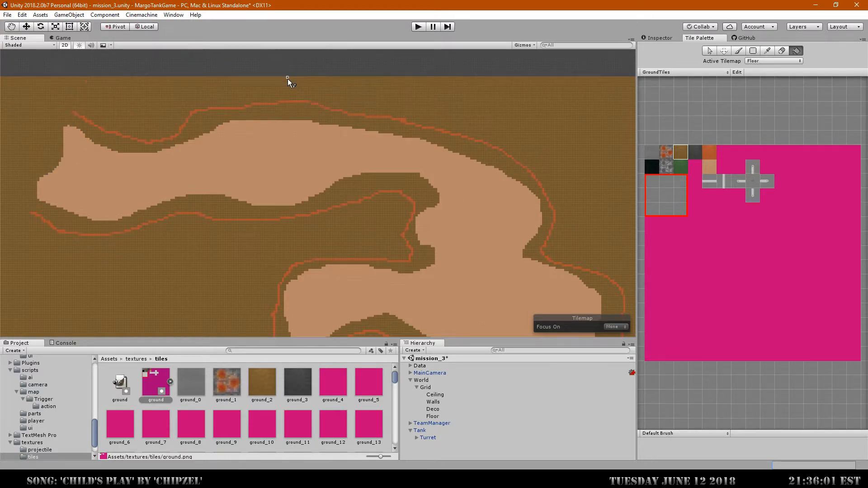
Step: Make Walls the active tilemap and paint a short stroke of orange wall tiles beside the upper passage's dead end
left_click(710, 51)
middle_click_drag(569, 213, 526, 117)
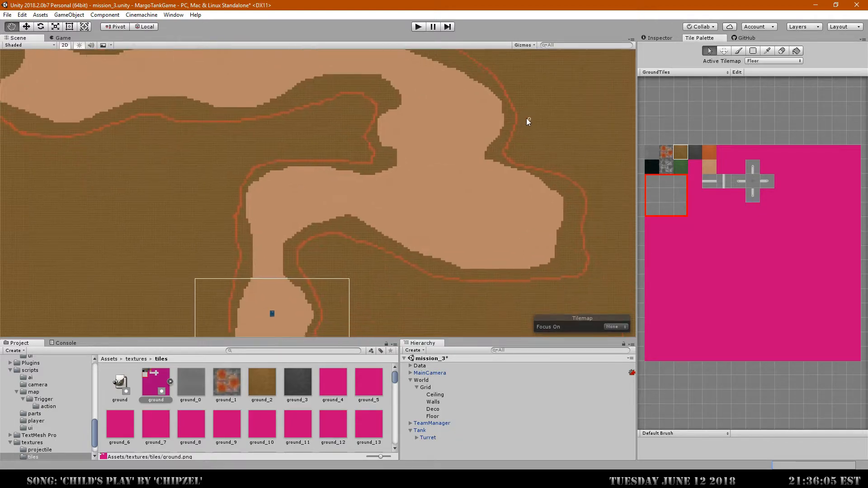
middle_click_drag(370, 210, 497, 232)
middle_click_drag(409, 176, 294, 116)
middle_click_drag(228, 161, 582, 288)
left_click(708, 154)
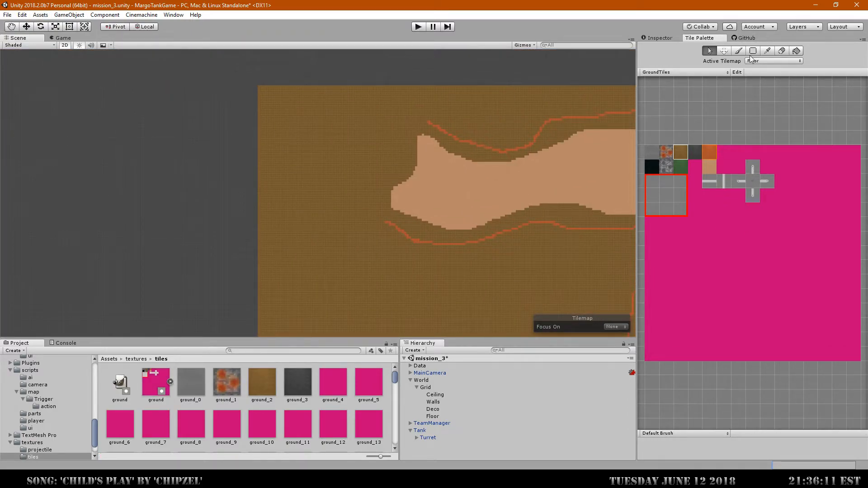
left_click(386, 221)
left_click(739, 50)
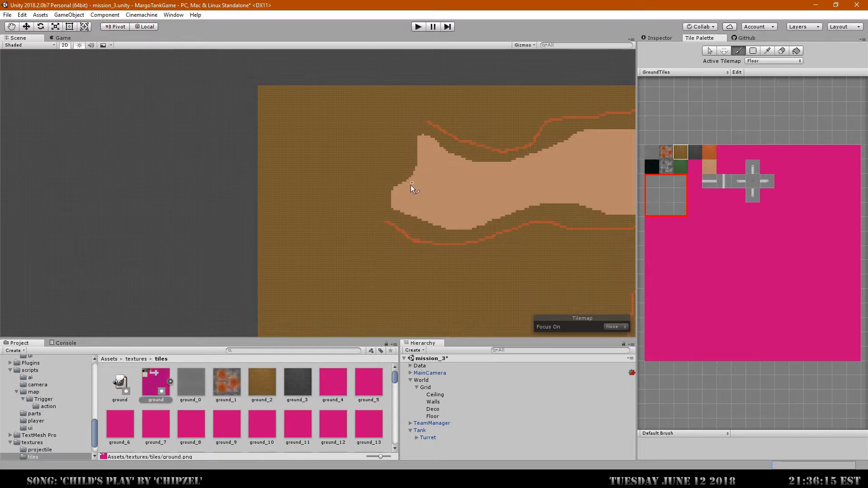
left_click(756, 62)
left_click(760, 84)
left_click(710, 149)
left_click(428, 381)
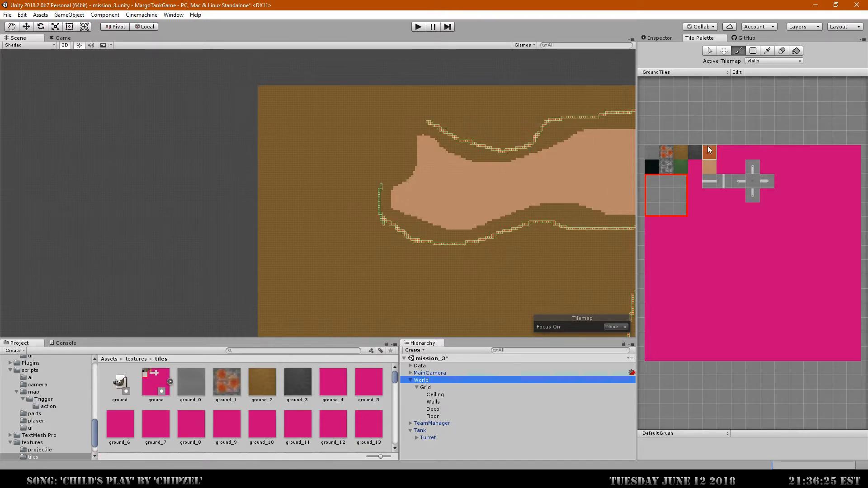
Step: Erase the short wall stroke at the dead end and repaint it to join the lower and upper wall lines
left_click(785, 52)
scroll(382, 199, "up", 4)
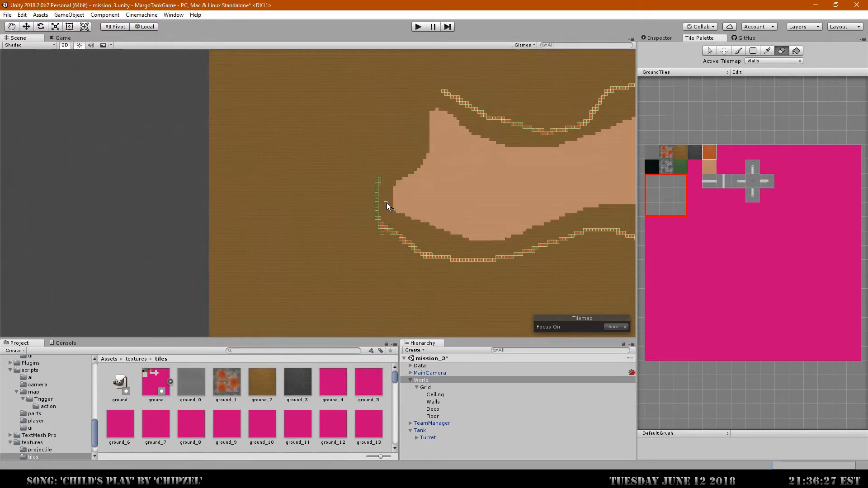
left_click_drag(373, 182, 382, 242)
left_click(739, 52)
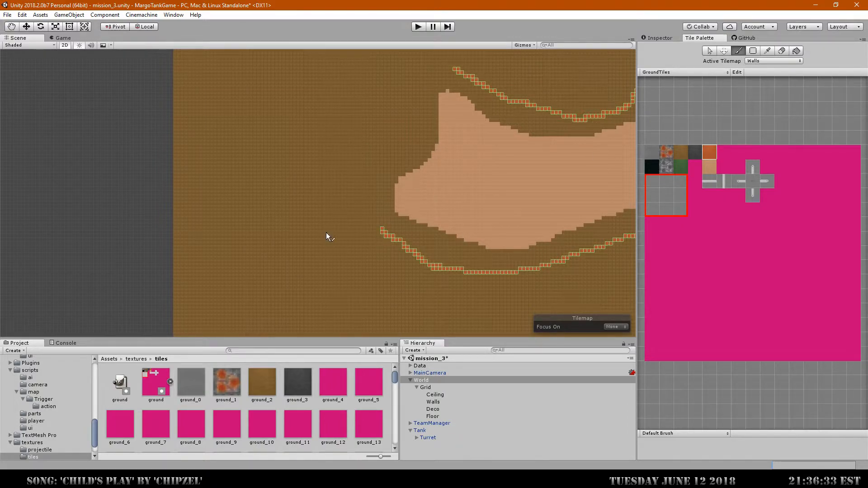
mouse_move(382, 231)
left_mouse_down()
mouse_move(398, 144)
mouse_move(426, 93)
mouse_move(457, 71)
left_mouse_up()
Step: Check the wall outline around the cave and save the mission_3 scene
middle_click_drag(493, 204, 166, 192)
scroll(553, 272, "down", 5)
middle_click_drag(525, 272, 316, 183)
mouse_move(430, 281)
middle_mouse_down()
mouse_move(447, 231)
mouse_move(446, 186)
mouse_move(469, 175)
mouse_move(490, 238)
middle_mouse_up()
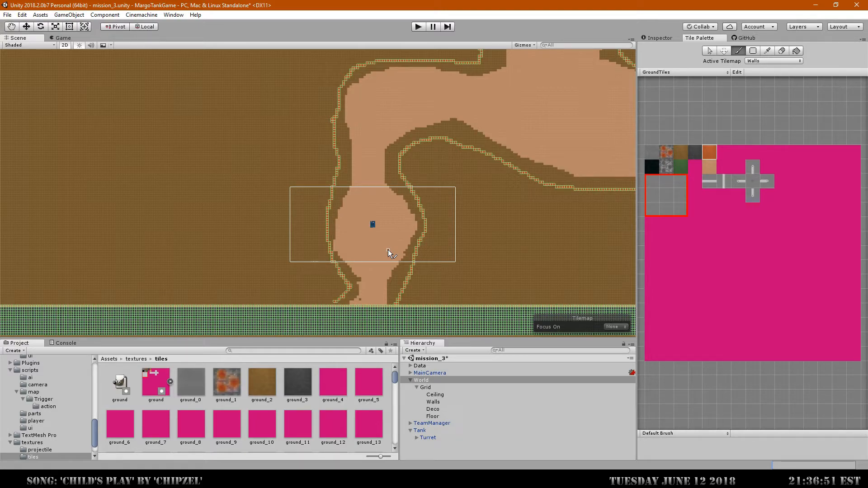
scroll(391, 248, "down", 2)
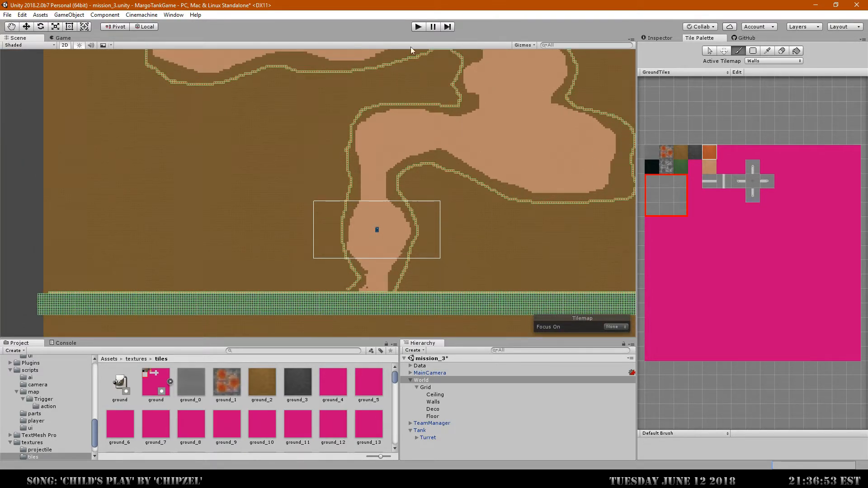
left_click(7, 14)
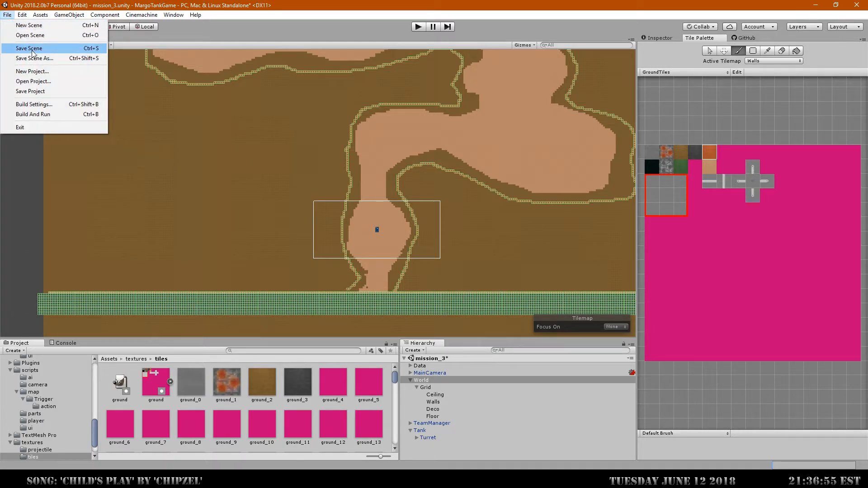
left_click(28, 48)
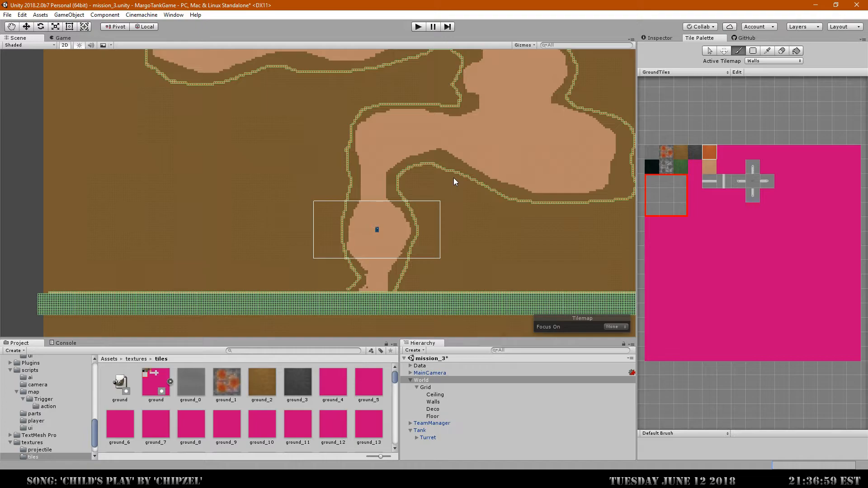
Step: Set the Grid object's MainGrid pathfinding graph to 100 nodes wide and 100 nodes deep
left_click(427, 388)
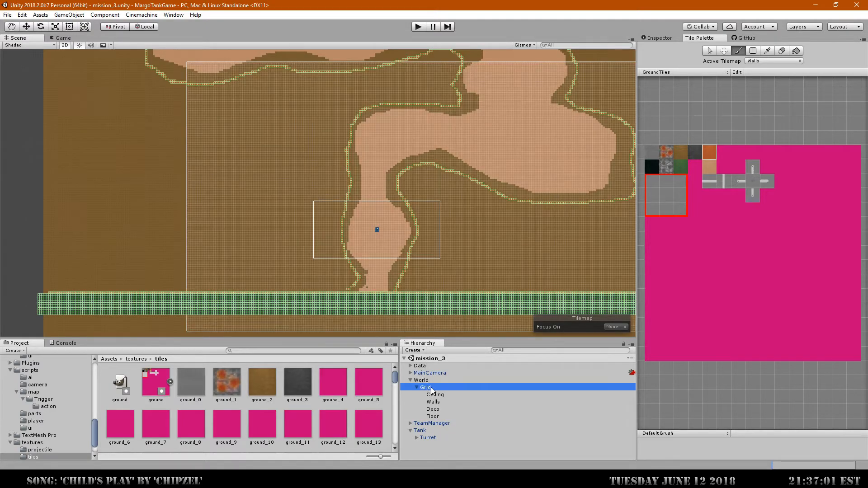
left_click(668, 38)
left_click(659, 163)
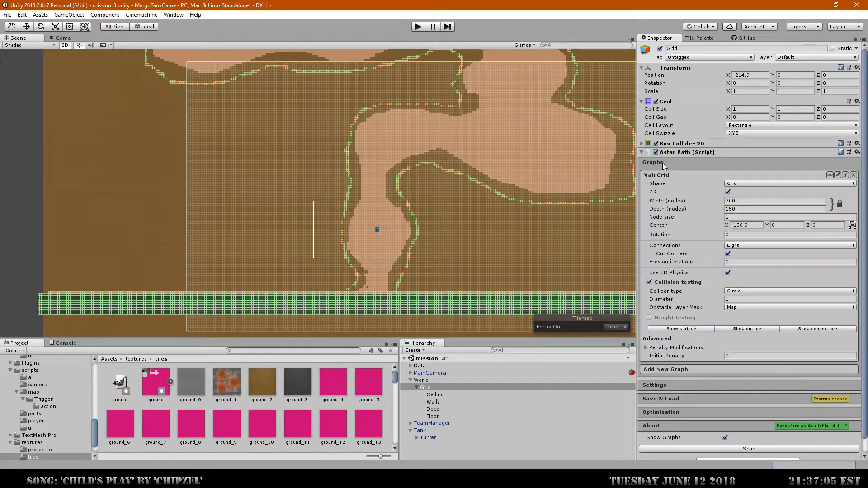
scroll(604, 205, "down", 4)
left_click_drag(547, 203, 488, 193)
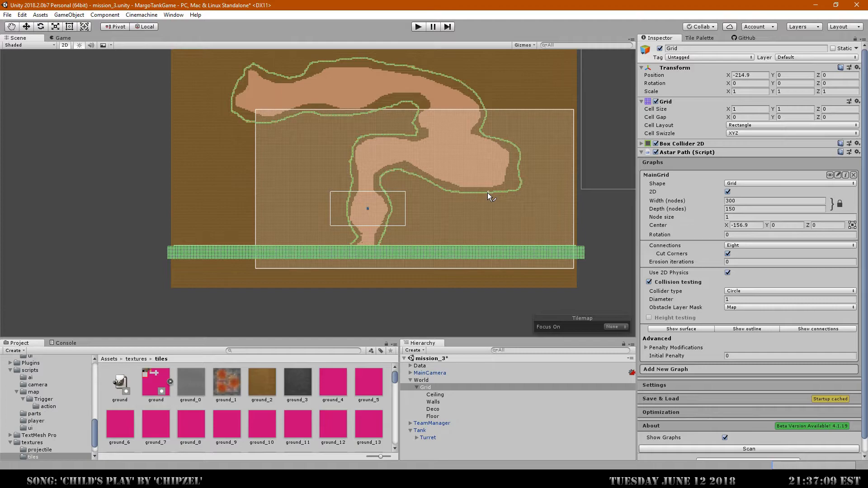
left_click(736, 201)
type("100")
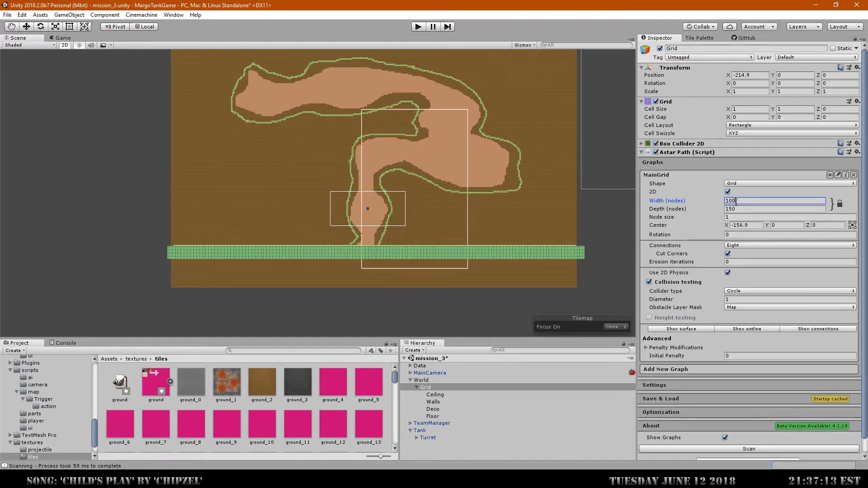
key("Tab")
type("100")
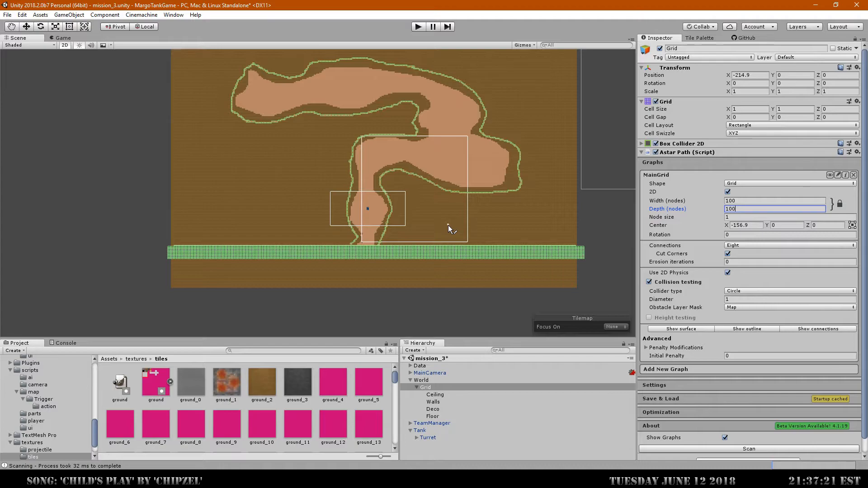
Step: Move the MainGrid graph over the cave's large chamber, centering it at X -110.9, Y 27
scroll(414, 197, "up", 4)
scroll(425, 202, "down", 1)
middle_click_drag(439, 199, 391, 229)
left_click(26, 26)
left_click_drag(403, 215, 511, 215)
left_click_drag(476, 182, 483, 134)
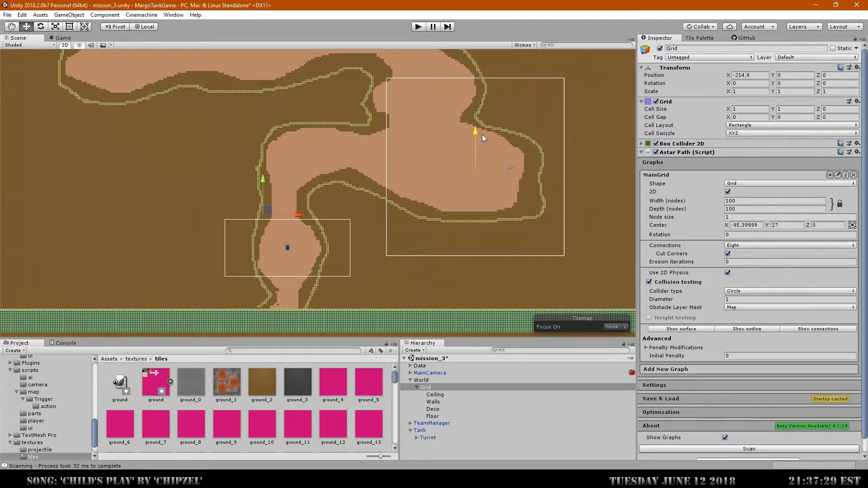
left_click_drag(506, 166, 481, 162)
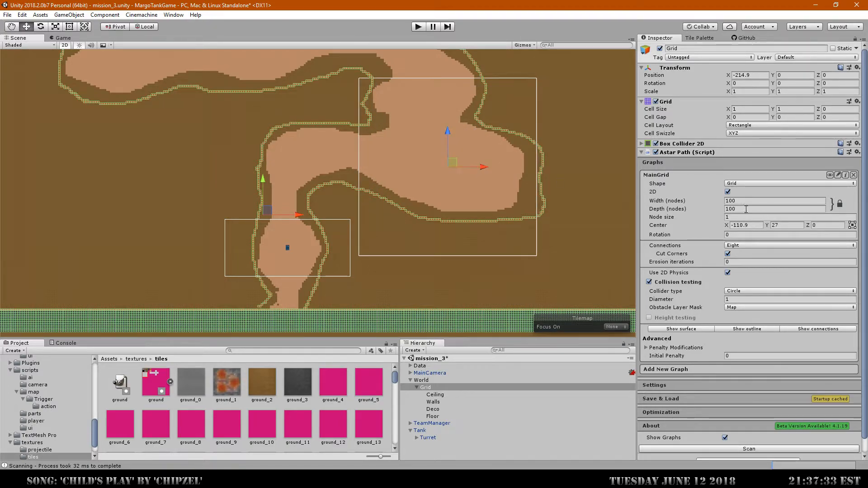
Step: Set MainGrid's depth to 80 and width to 120 nodes, and shift its center to X -108.9
left_click(738, 209)
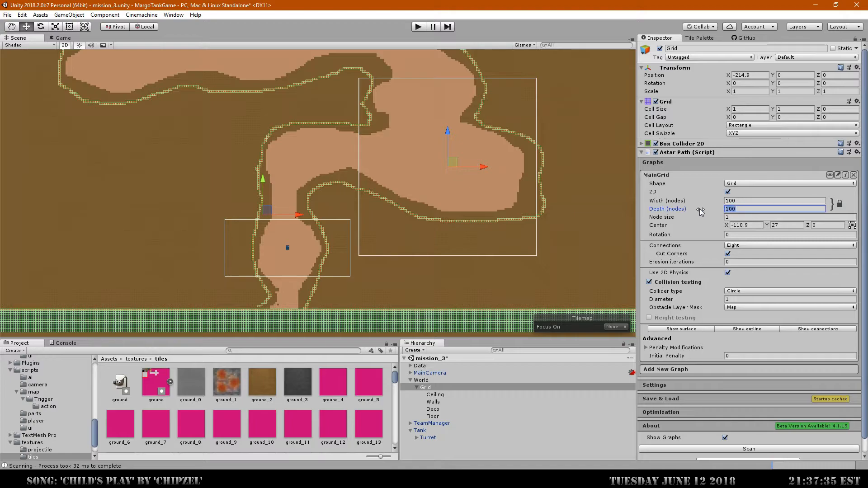
left_click(739, 210)
key("BackSpace")
key("BackSpace")
key("BackSpace")
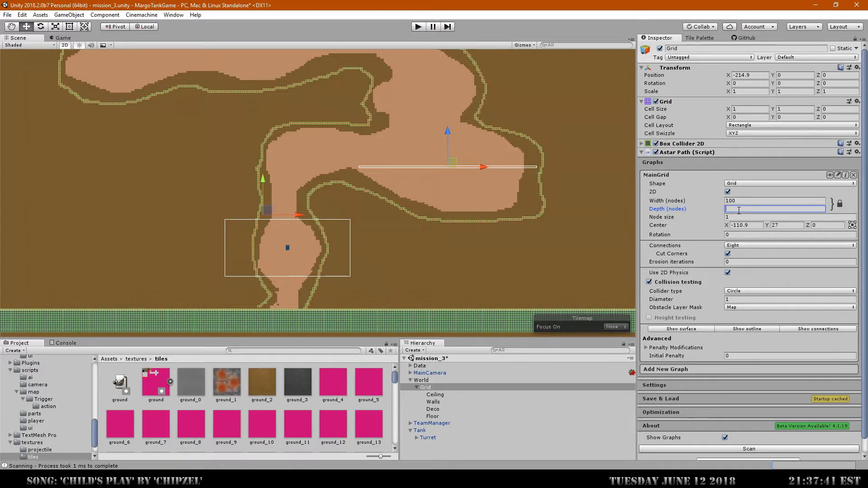
type("80")
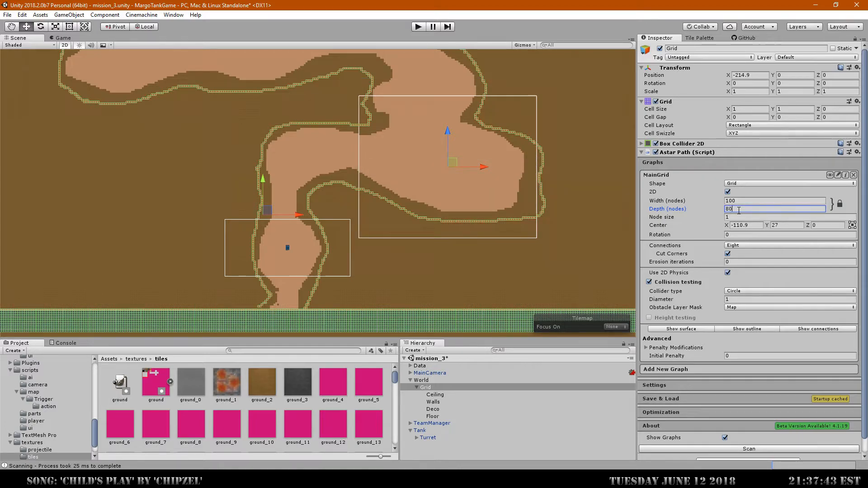
left_click(687, 202)
type("120")
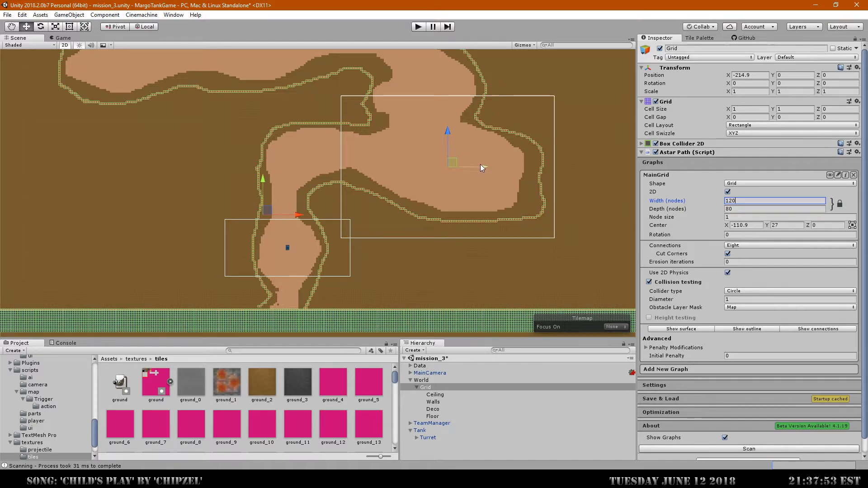
left_click_drag(482, 165, 484, 165)
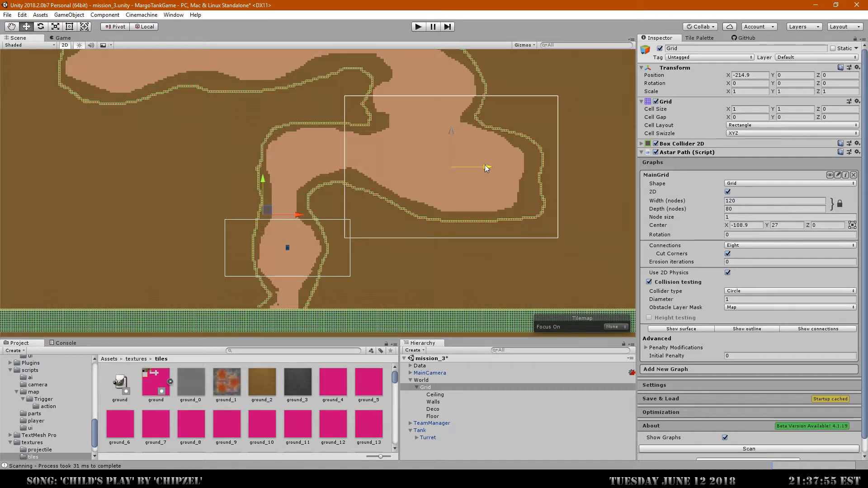
Step: Set MainGrid's depth to 100 nodes and move the graph up to a center Y of 44
middle_click_drag(412, 148, 428, 196)
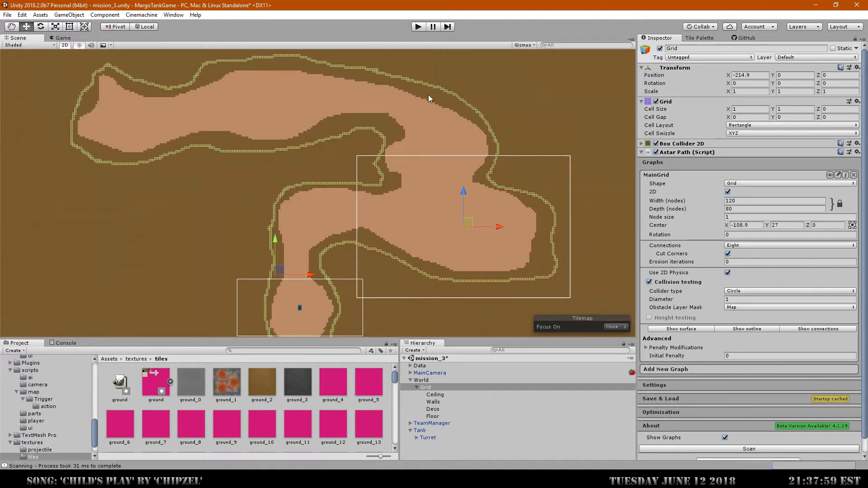
left_click(717, 207)
type("100")
key("Return")
left_click_drag(464, 182, 468, 163)
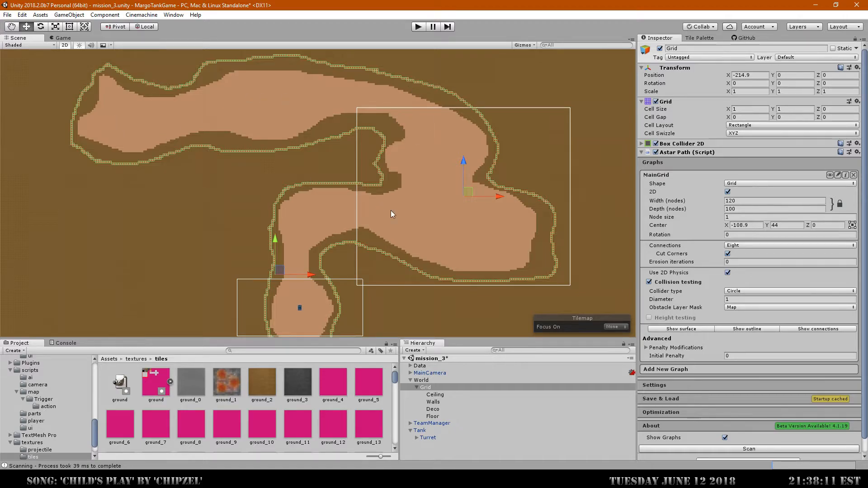
Step: Rename the MainGrid pathfinding graph to FightArea1
middle_click_drag(445, 308, 446, 256)
scroll(443, 261, "down", 1)
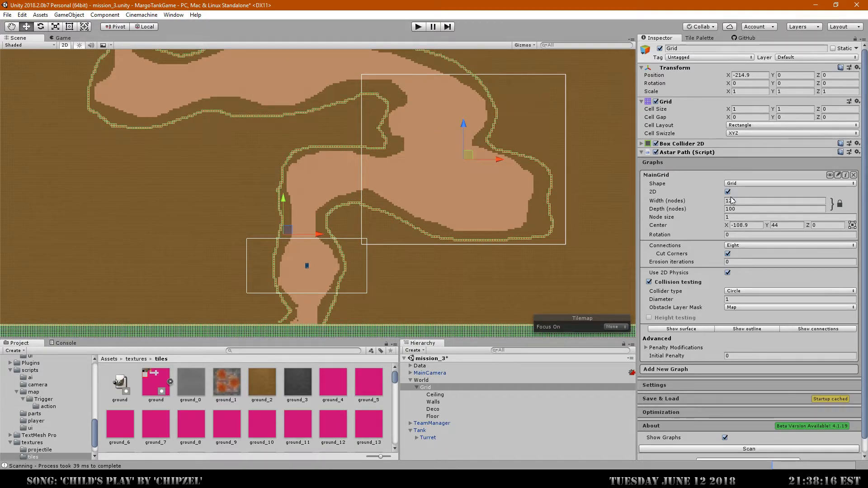
double_click(670, 173)
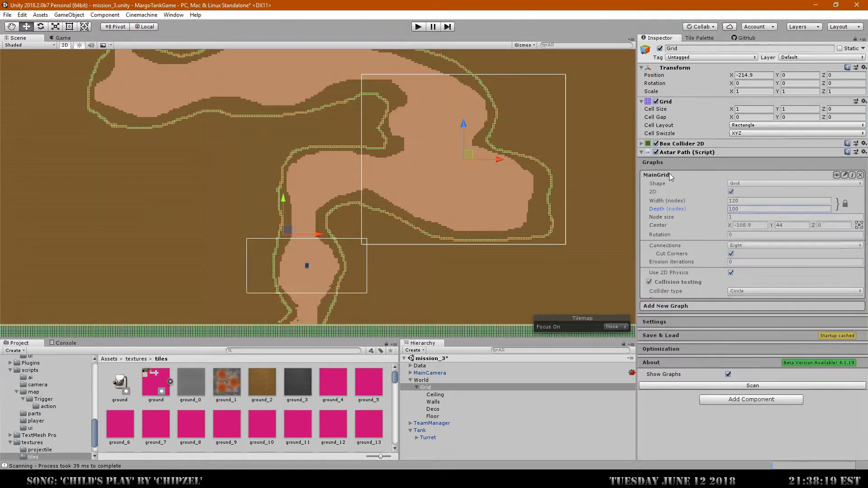
left_click(838, 175)
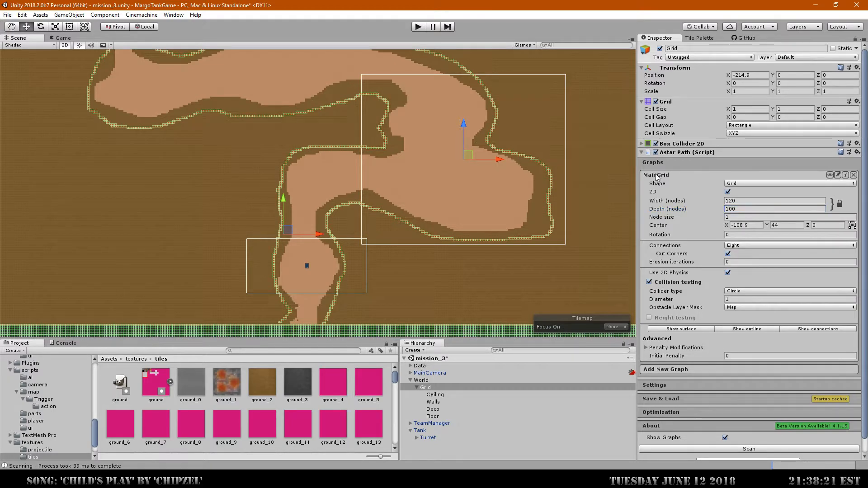
left_click(838, 175)
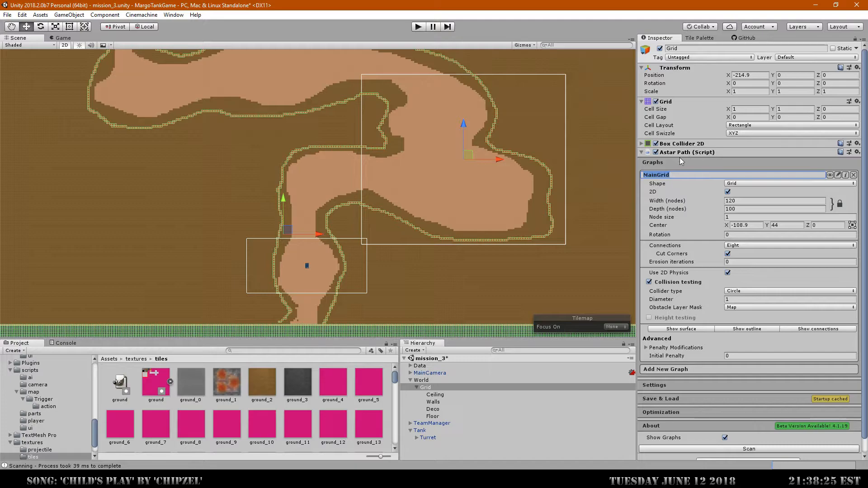
type("FightArea1")
key("Return")
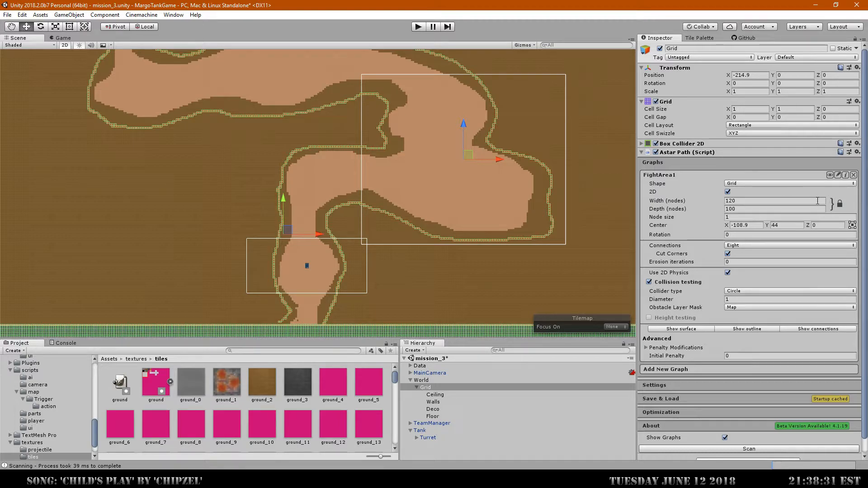
Step: Rescan the FightArea1 graph, keeping its Circle collider type, and turn on the graph's surface display over the cave chamber
left_click(739, 291)
left_click(744, 299)
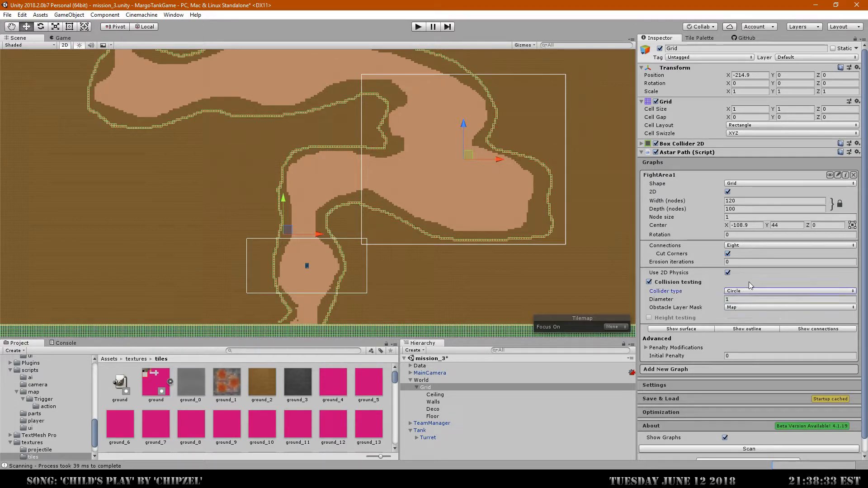
scroll(750, 281, "down", 1)
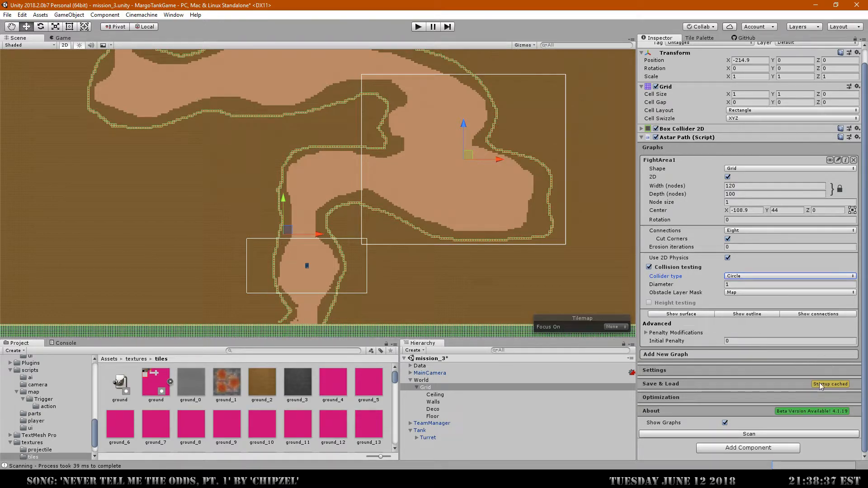
left_click(728, 435)
scroll(442, 174, "up", 6)
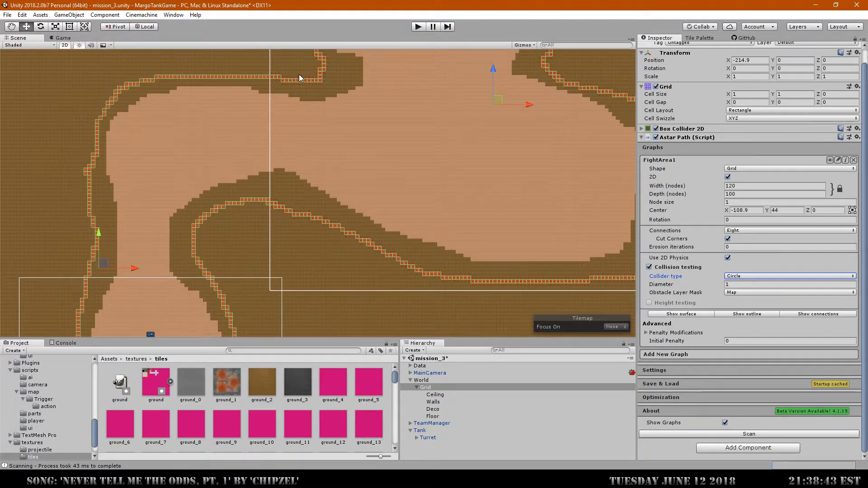
middle_click_drag(413, 126, 390, 140)
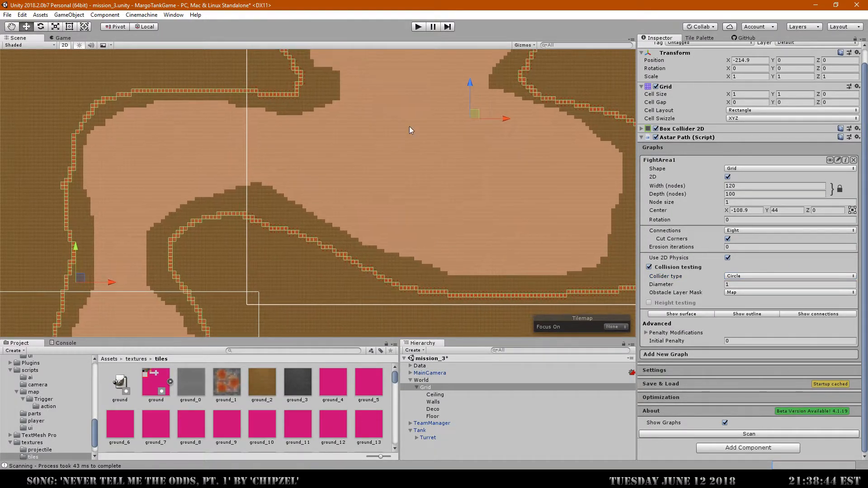
left_click(692, 315)
scroll(365, 183, "down", 5)
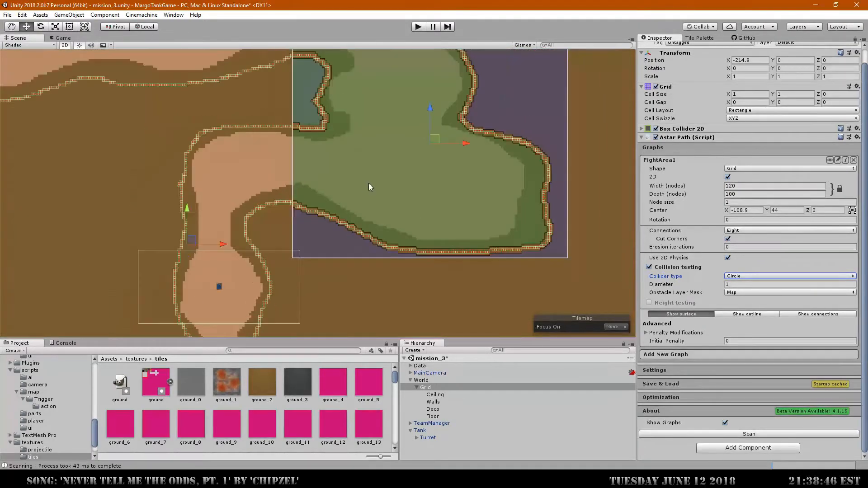
middle_click_drag(370, 154, 382, 217)
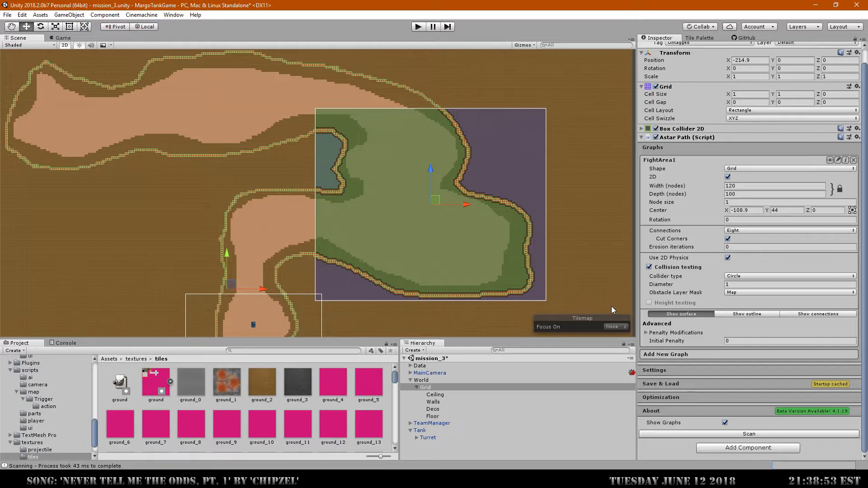
left_click(647, 333)
left_click(647, 333)
left_click(647, 333)
left_click(646, 333)
left_click(647, 334)
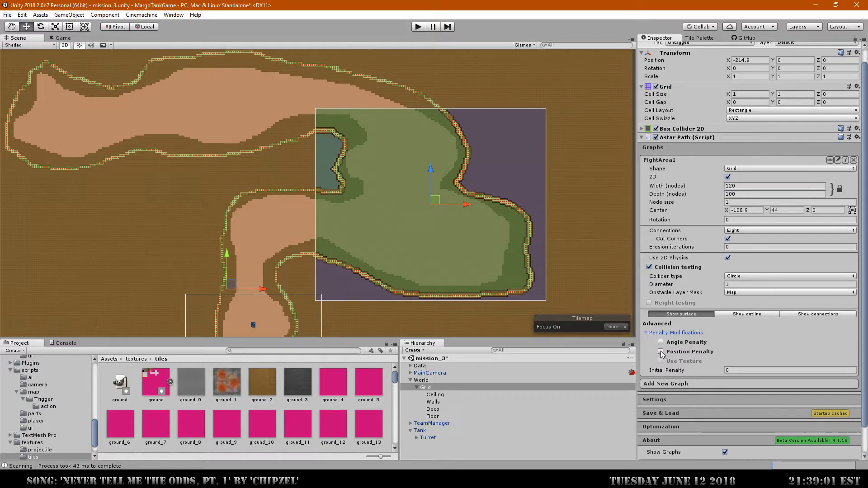
left_click(661, 352)
left_click(661, 352)
left_click(646, 333)
Step: Generate the startup cache for the pathfinding graphs, scanning them before the cache is saved
scroll(367, 211, "up", 2)
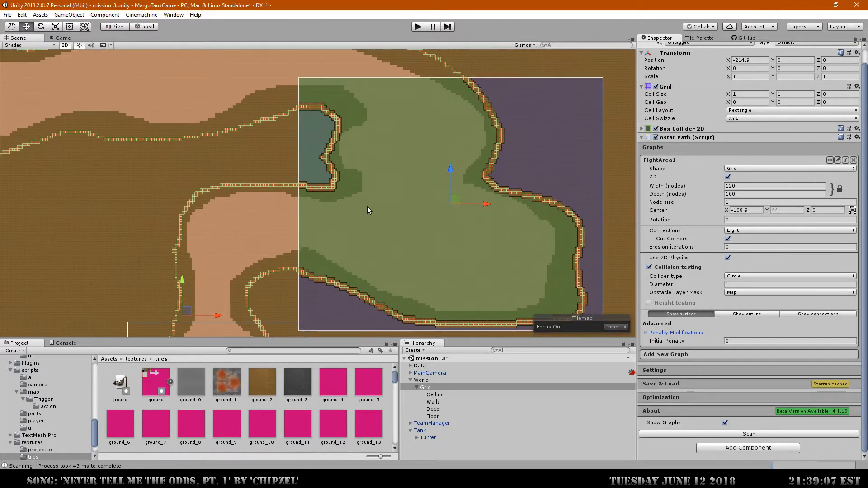
middle_click_drag(389, 253, 437, 149)
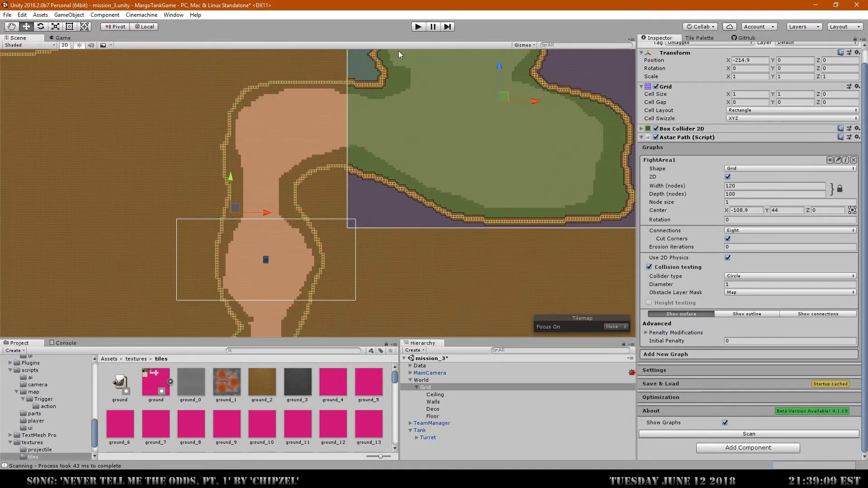
middle_click_drag(431, 96, 361, 183)
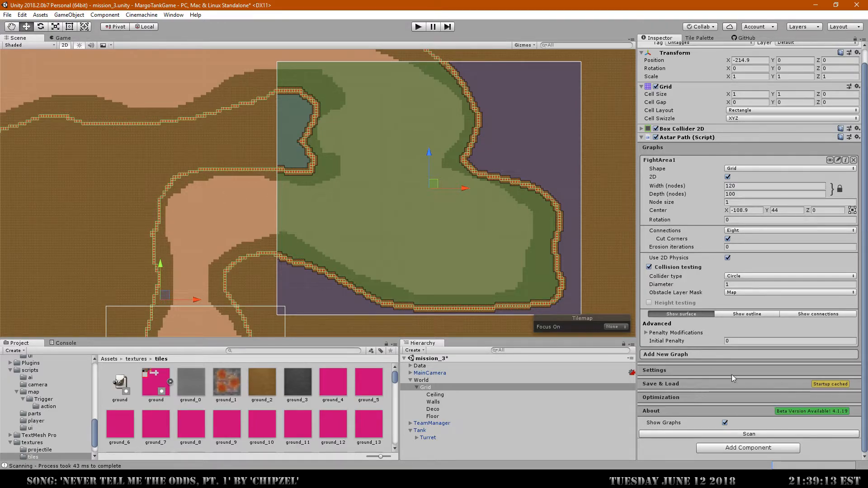
left_click(670, 384)
scroll(719, 392, "down", 3)
left_click(702, 370)
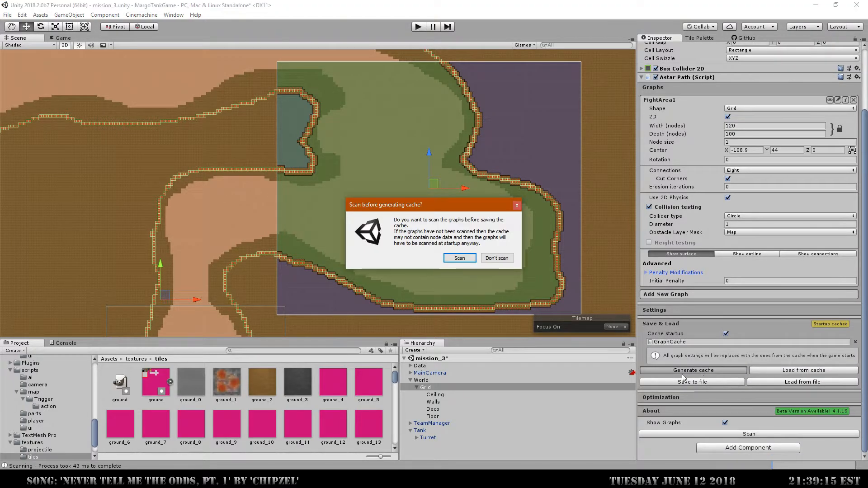
left_click(451, 263)
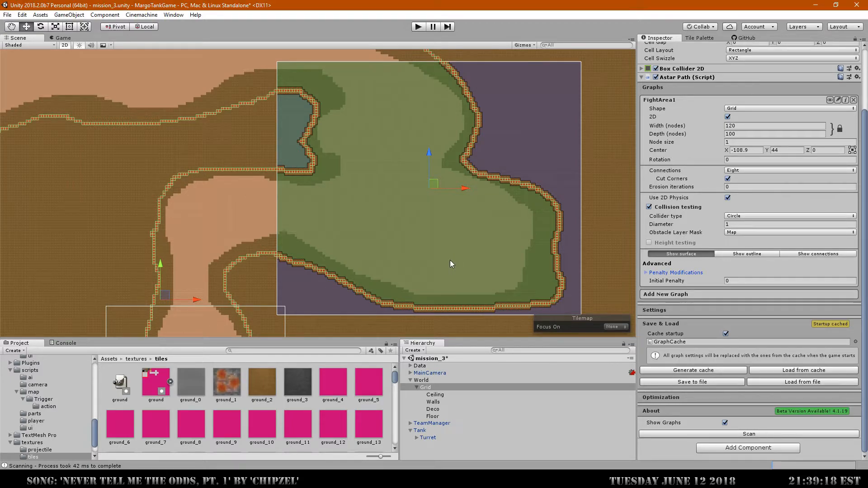
left_click(687, 325)
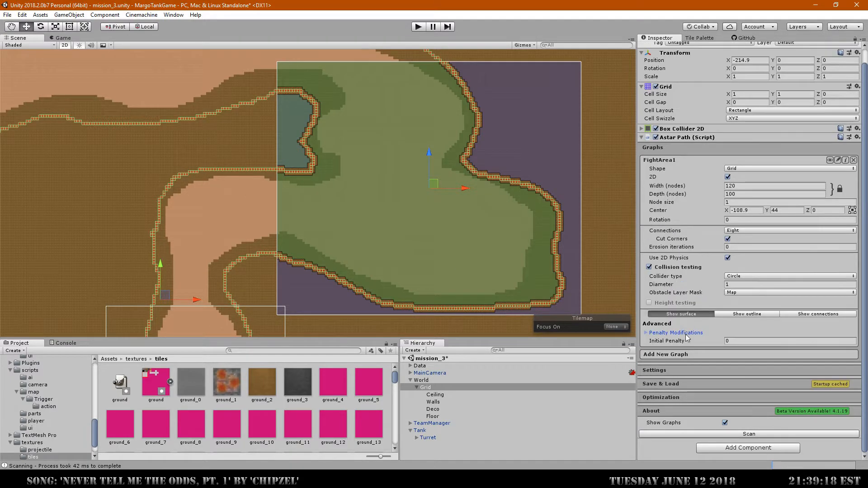
Step: Collapse the Graphs section and look through the Astar Path component's Optimization, Save & Load and Settings sections
left_click(674, 149)
left_click(673, 207)
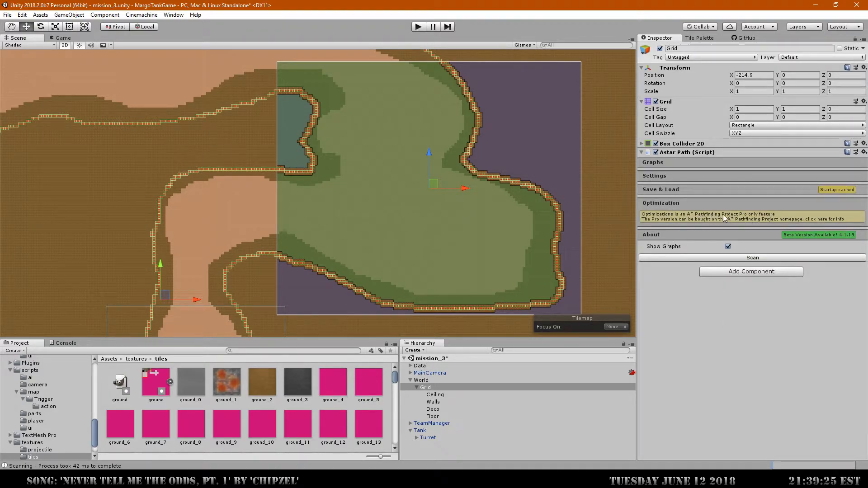
left_click(670, 205)
left_click(685, 188)
left_click(687, 188)
left_click(682, 176)
left_click(748, 199)
left_click(718, 186)
left_click(671, 176)
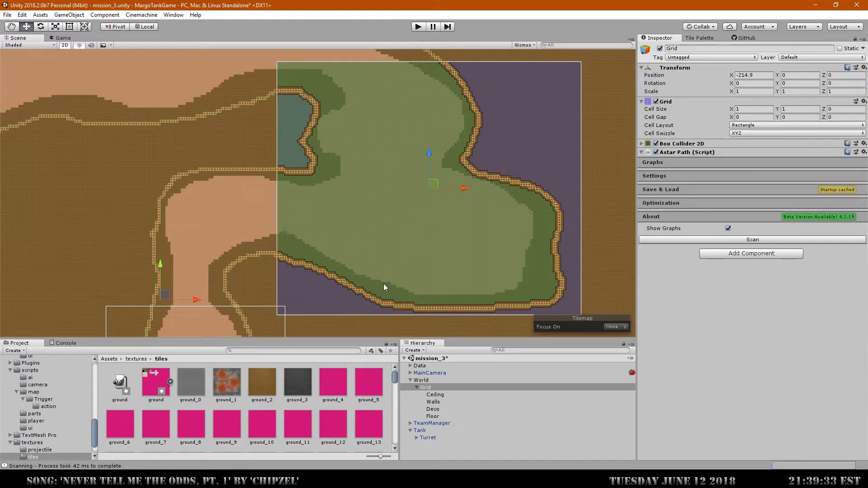
Step: Create an empty game object as a child of World and place it above Grid in the hierarchy
scroll(380, 244, "down", 2)
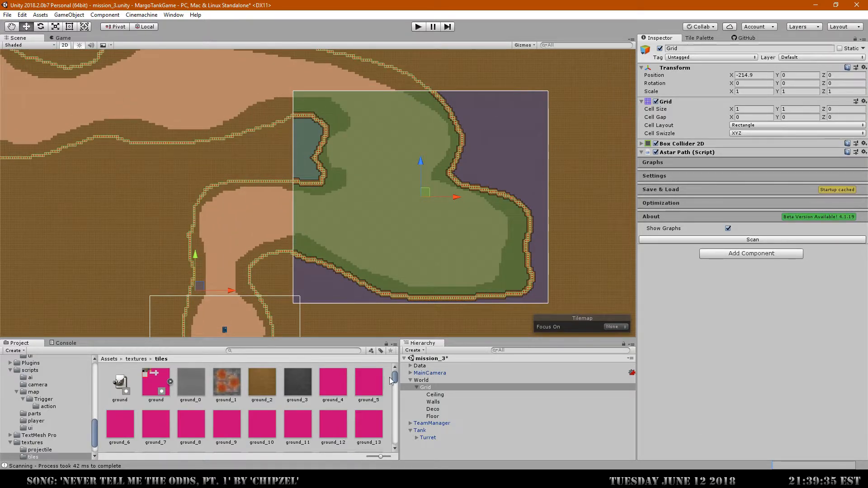
left_click(136, 359)
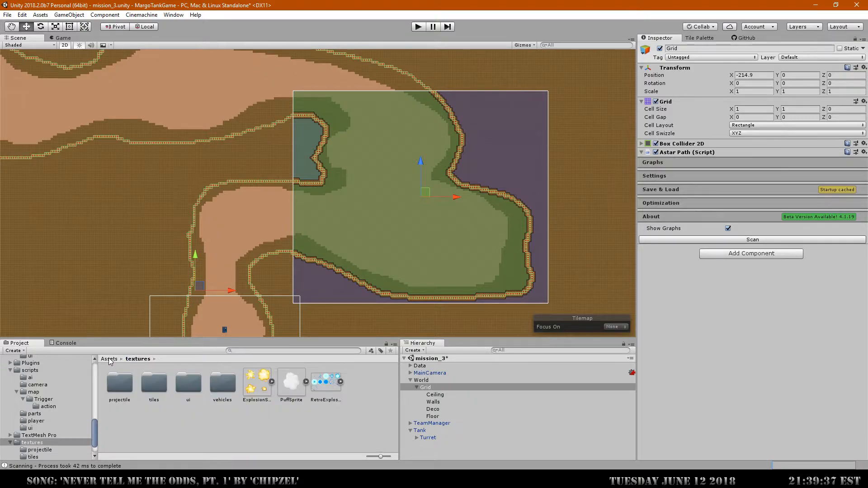
left_click(426, 381)
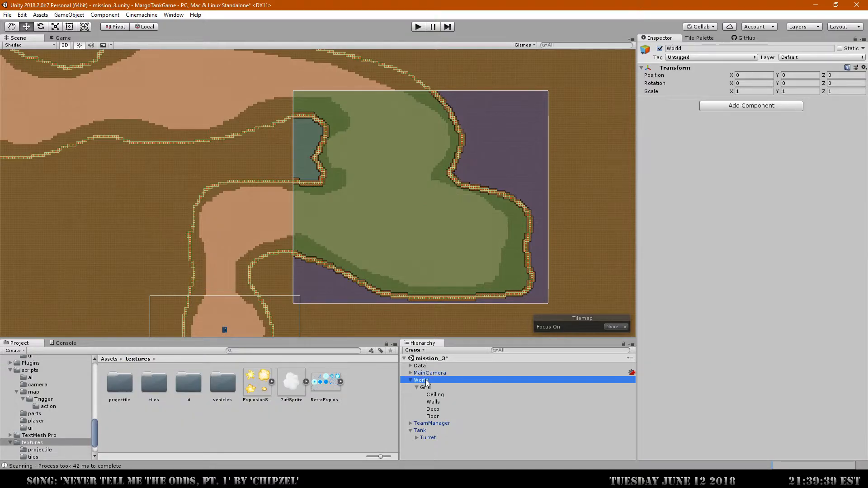
right_click(426, 382)
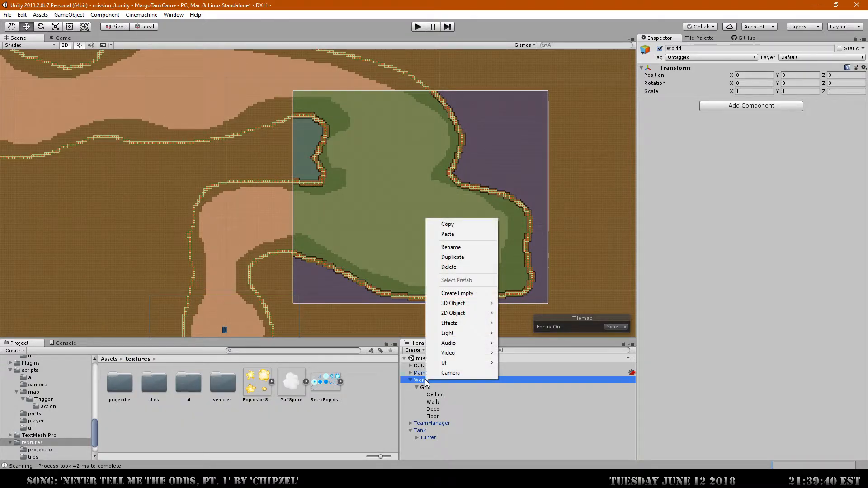
left_click(462, 293)
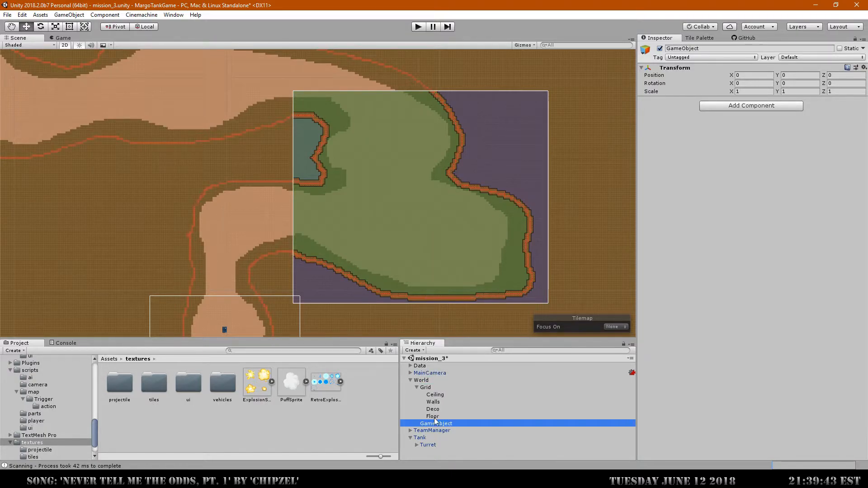
left_click_drag(441, 425, 442, 389)
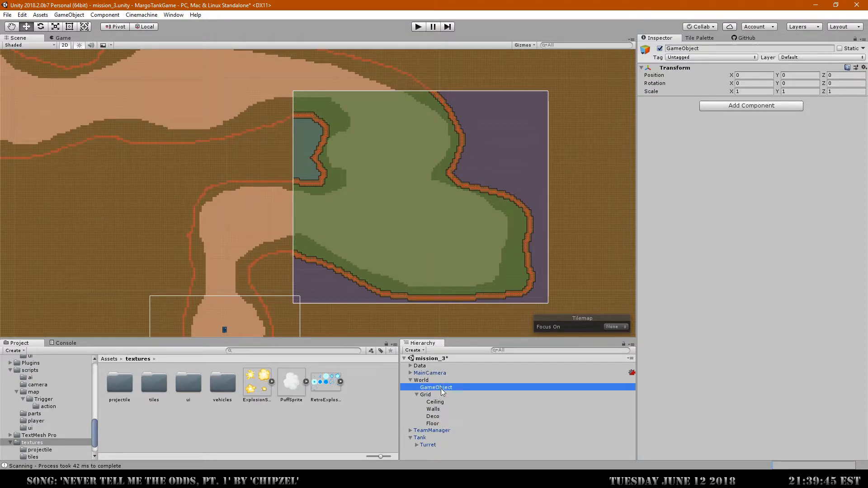
Step: Rename the new empty object under World to FightArea1
double_click(441, 389)
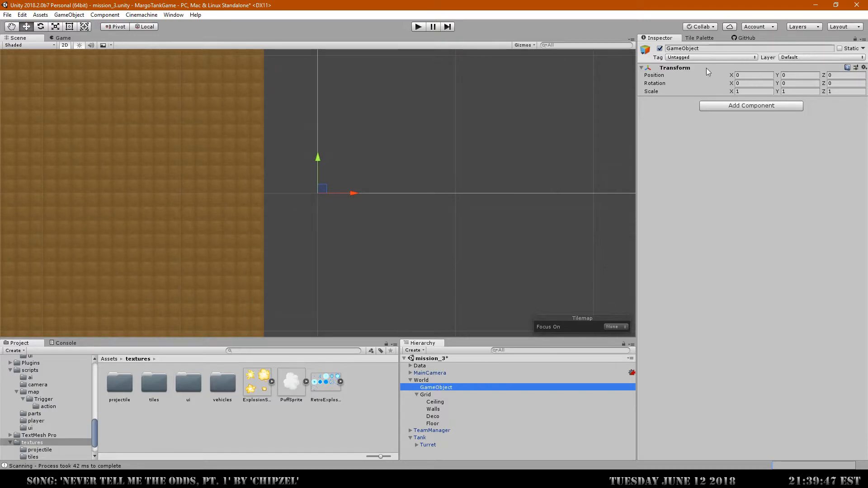
left_click(707, 49)
type("FightArea1")
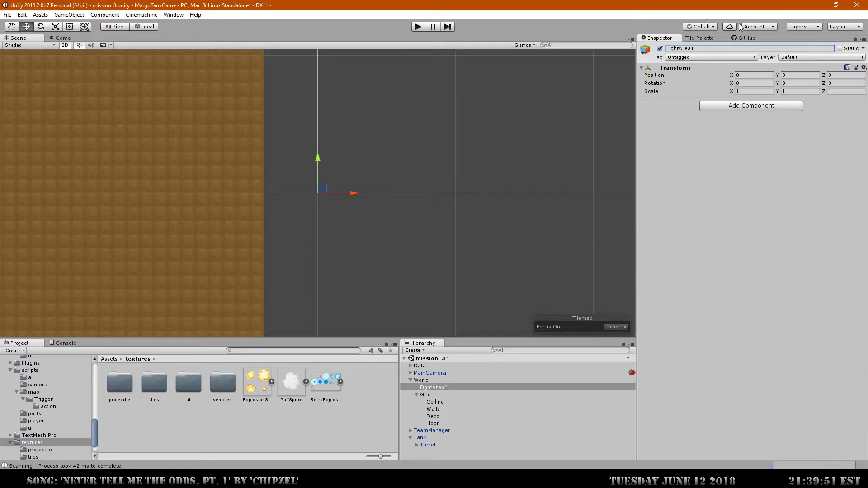
scroll(296, 242, "down", 6)
middle_click_drag(154, 194, 579, 257)
middle_click_drag(403, 141, 357, 189)
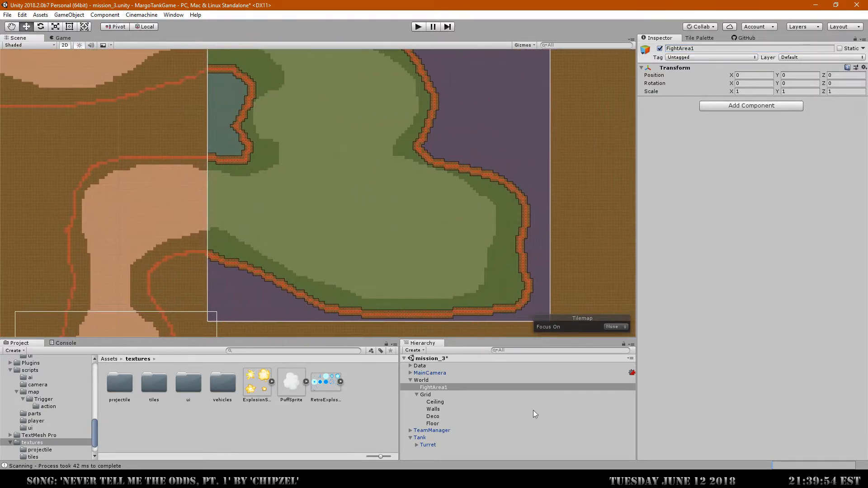
right_click(433, 388)
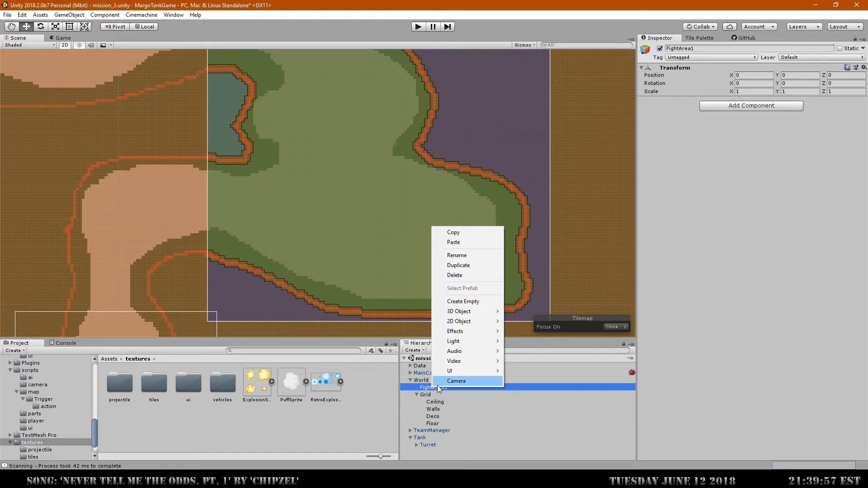
left_click(322, 451)
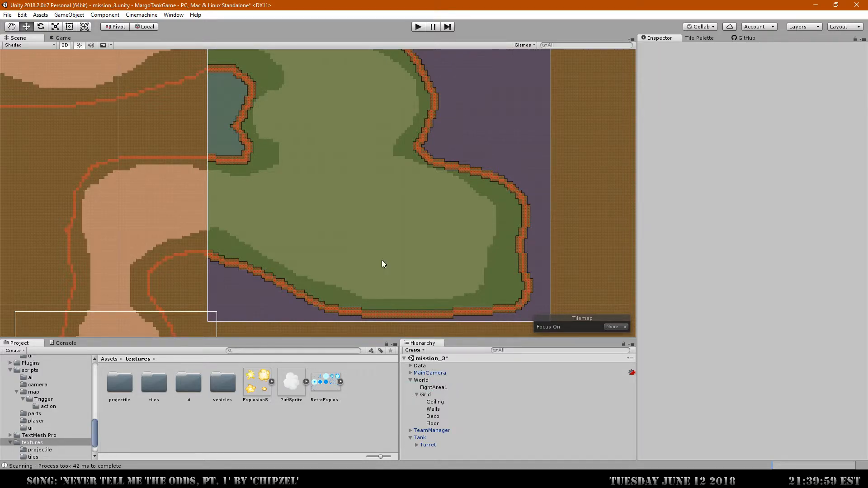
Step: Open the Assets/objects/map folder to reach the map prefabs
left_click(436, 387)
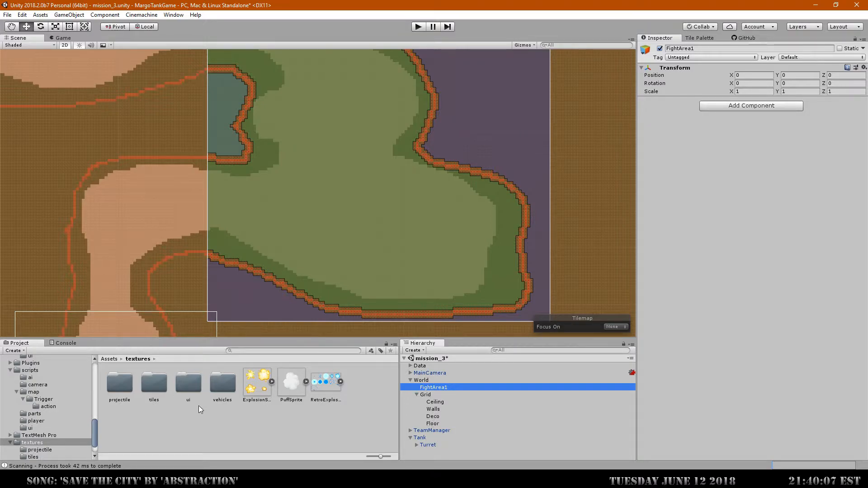
left_click(115, 359)
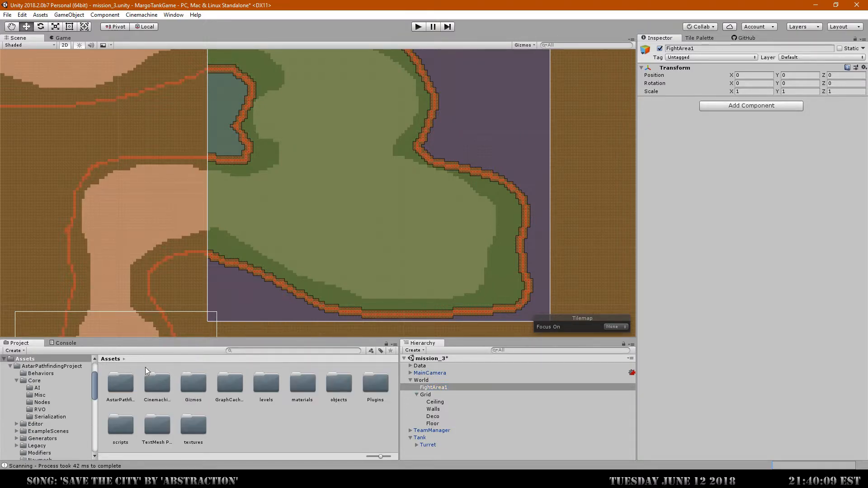
double_click(348, 387)
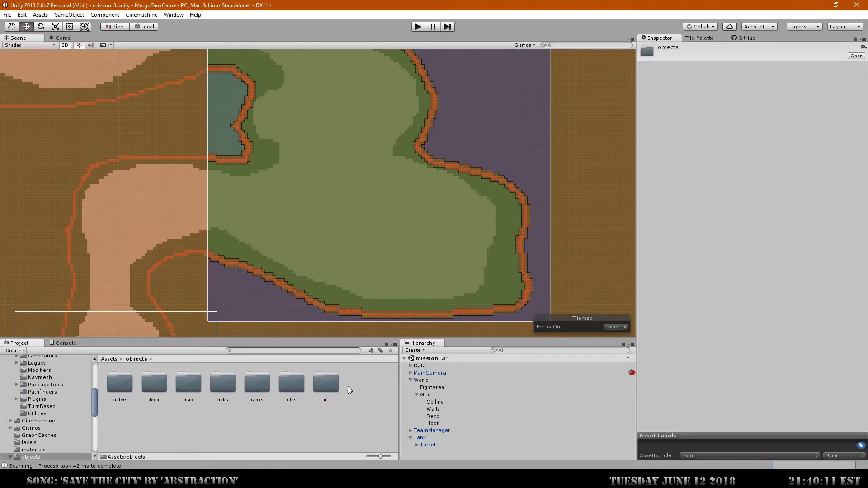
double_click(188, 387)
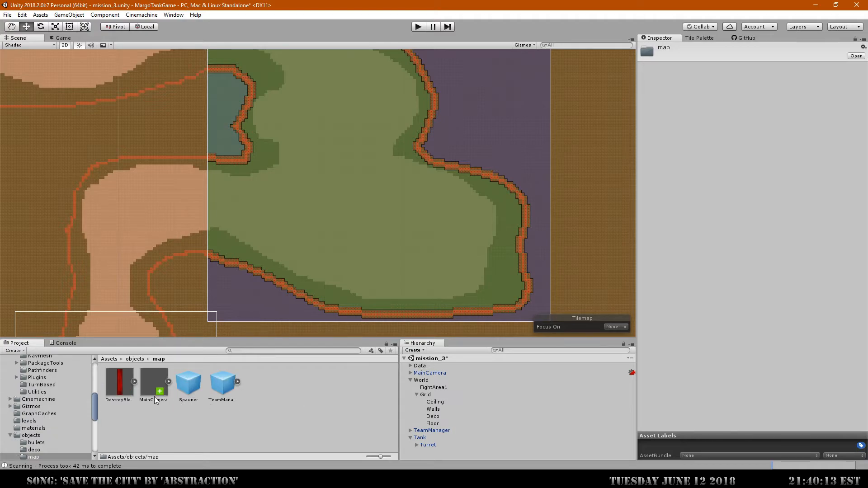
middle_click_drag(298, 164, 320, 267)
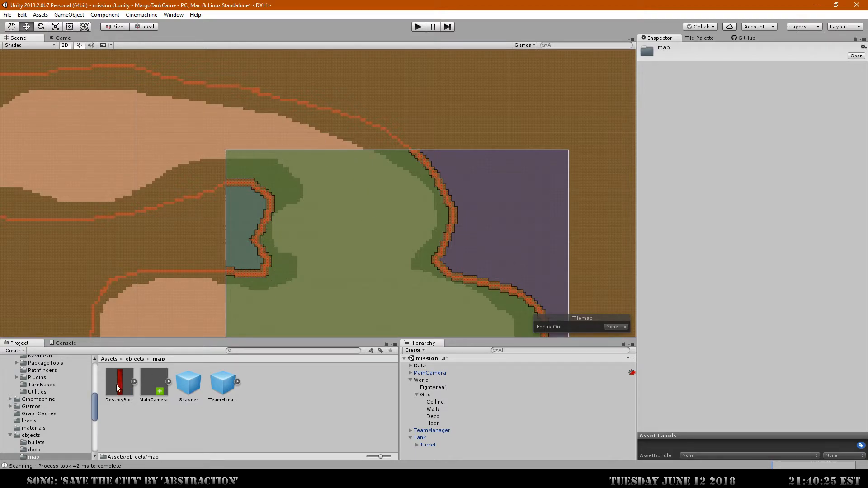
middle_click_drag(406, 238, 319, 186)
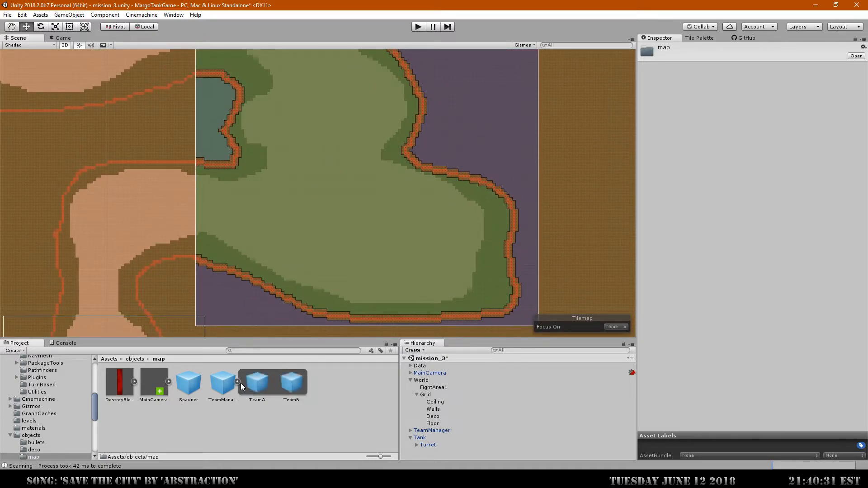
left_click(410, 365)
left_click(410, 365)
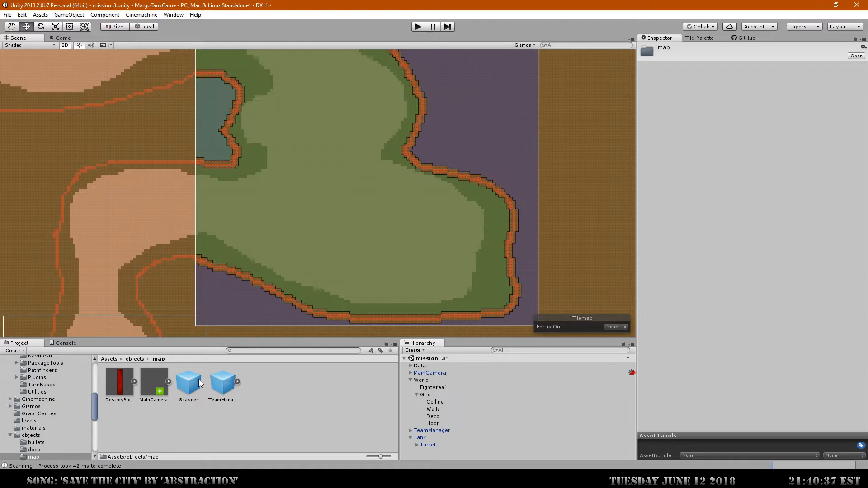
Step: Place a Spawner prefab in the green chamber and move it to X -137.3, Y 42
left_click_drag(199, 383, 374, 210)
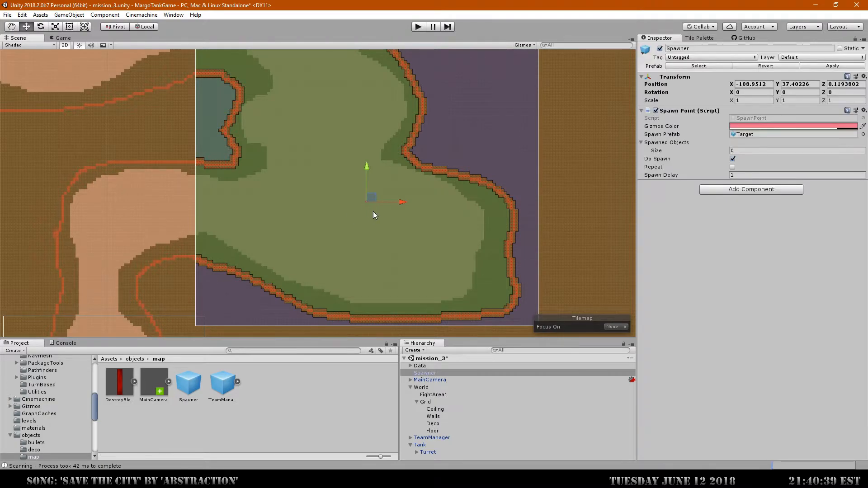
scroll(373, 211, "up", 3)
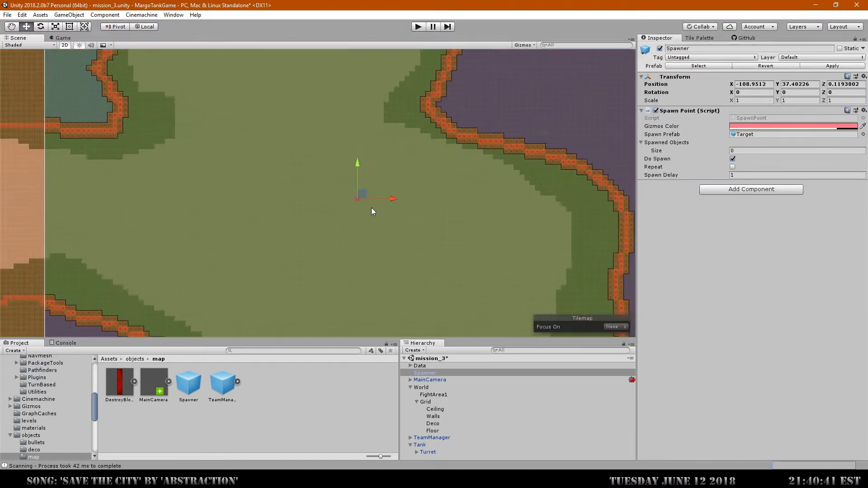
middle_click_drag(324, 236, 433, 180)
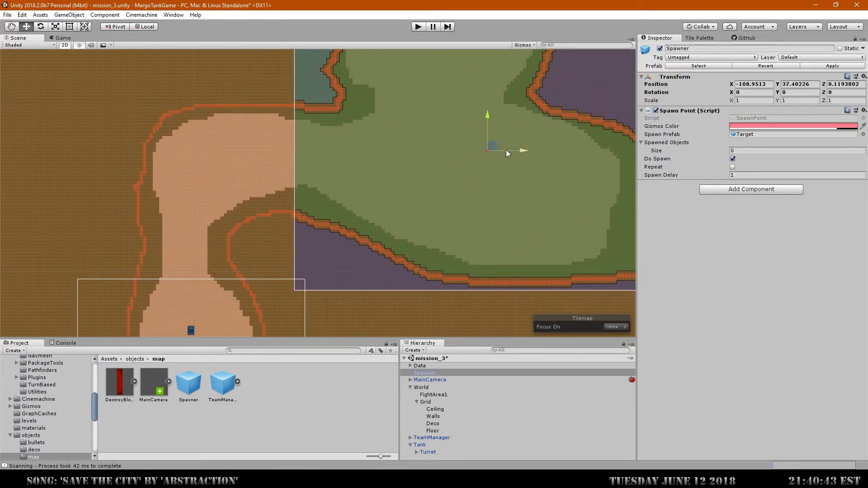
left_click_drag(520, 151, 413, 148)
left_click_drag(377, 116, 378, 101)
left_click_drag(416, 138, 434, 137)
middle_click_drag(340, 235, 372, 208)
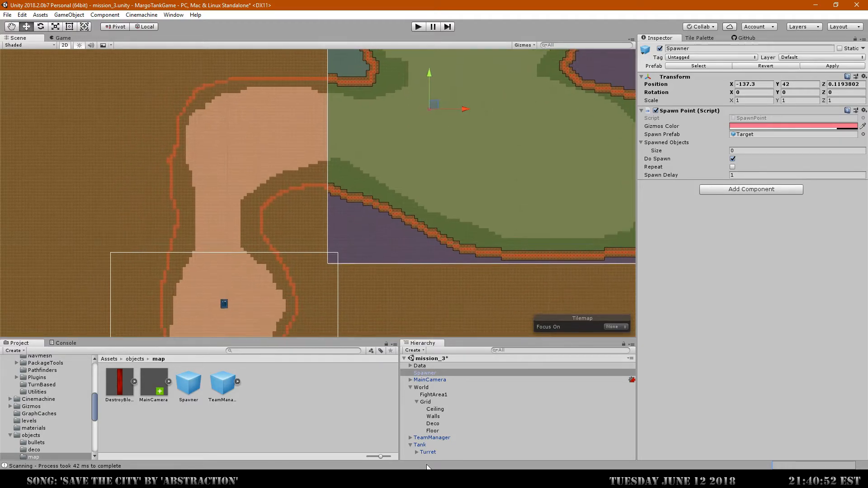
left_click(135, 359)
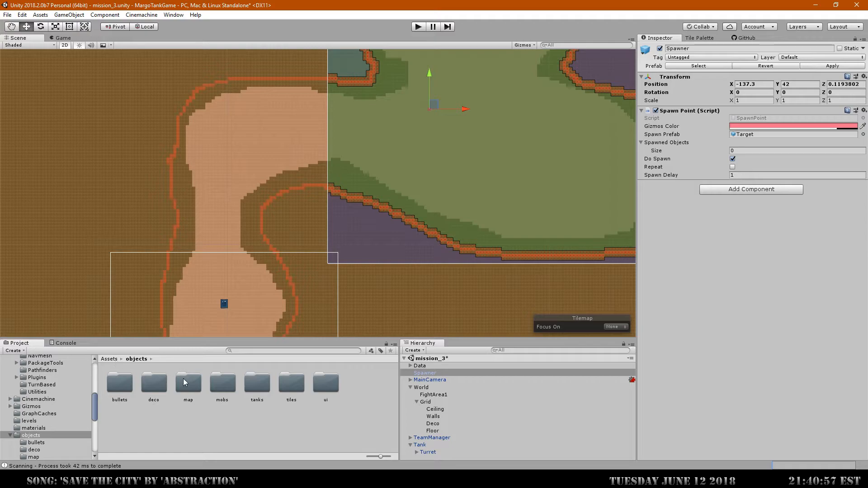
double_click(194, 384)
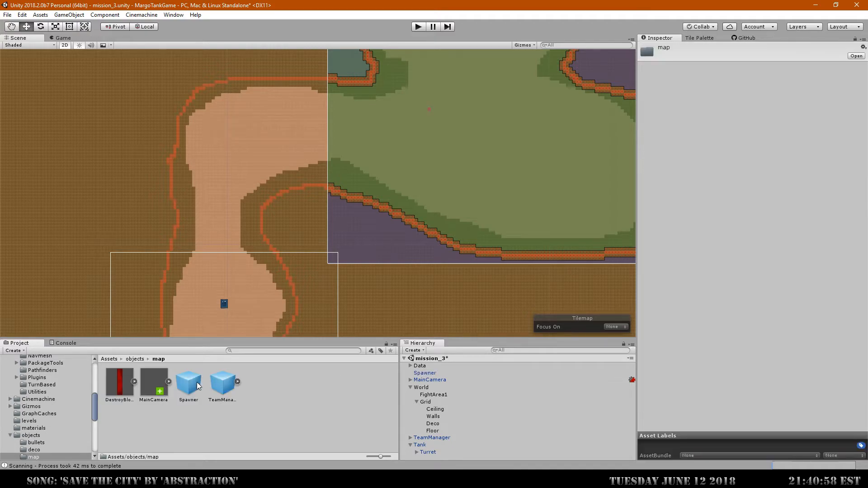
left_click(135, 359)
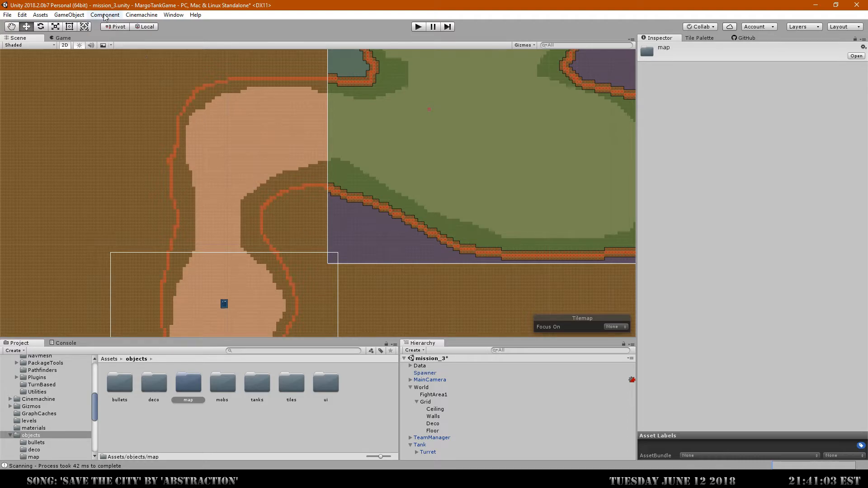
Step: Create an empty game object under World just below FightArea1 and move it to X -153.5, Y 34.7
left_click(69, 15)
left_click(92, 28)
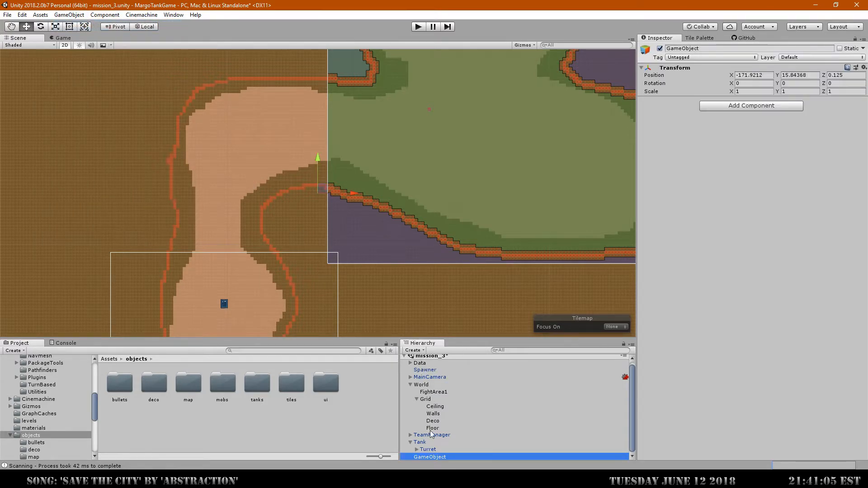
left_click_drag(435, 458, 449, 404)
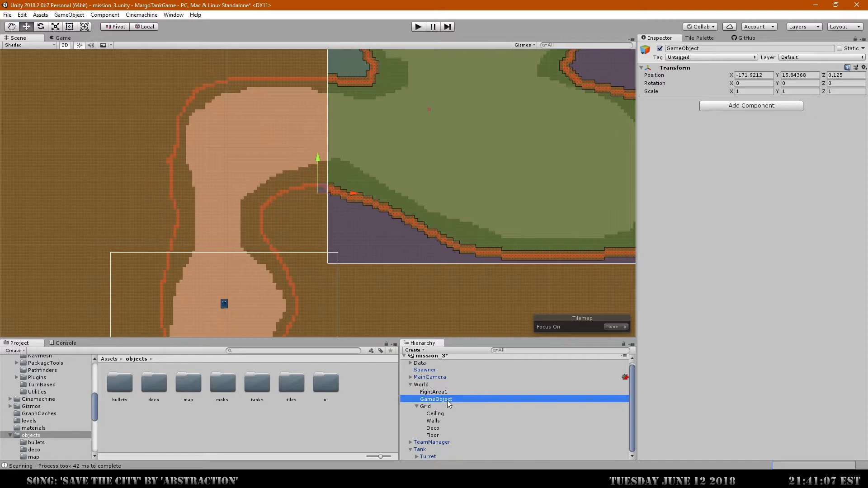
left_click_drag(354, 193, 414, 193)
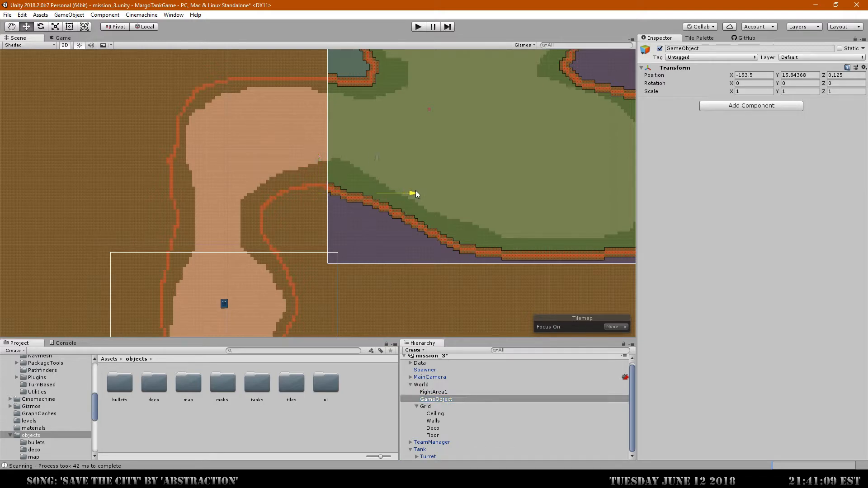
left_click_drag(380, 166, 380, 106)
Step: Add a Scene Vis component with size X 2, Y 2 and move the object into the tunnel at X -198.7, Y 21.5
left_click(768, 107)
type("scen")
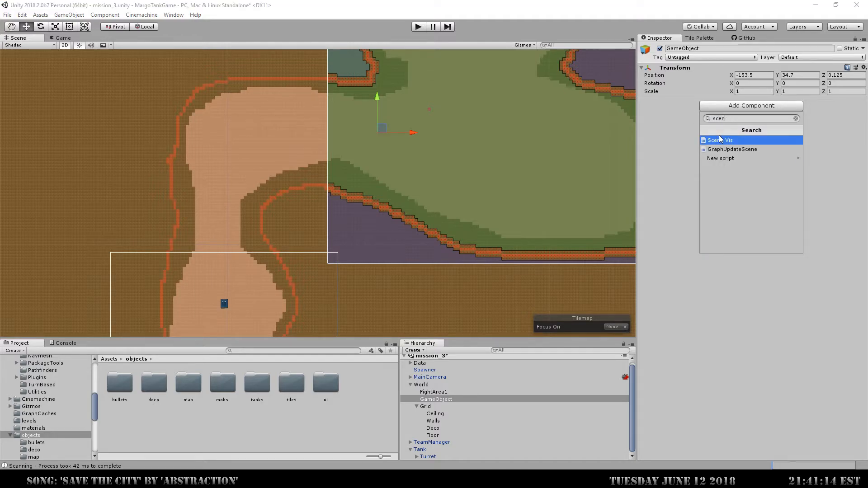
left_click(722, 140)
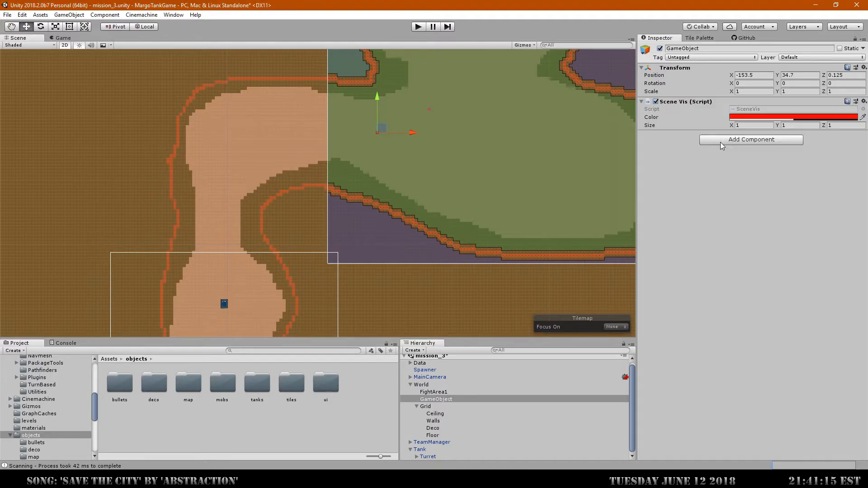
left_click(765, 125)
type("2")
left_click(793, 125)
type("2")
key("Return")
left_click_drag(412, 133, 274, 155)
left_click_drag(232, 97, 232, 140)
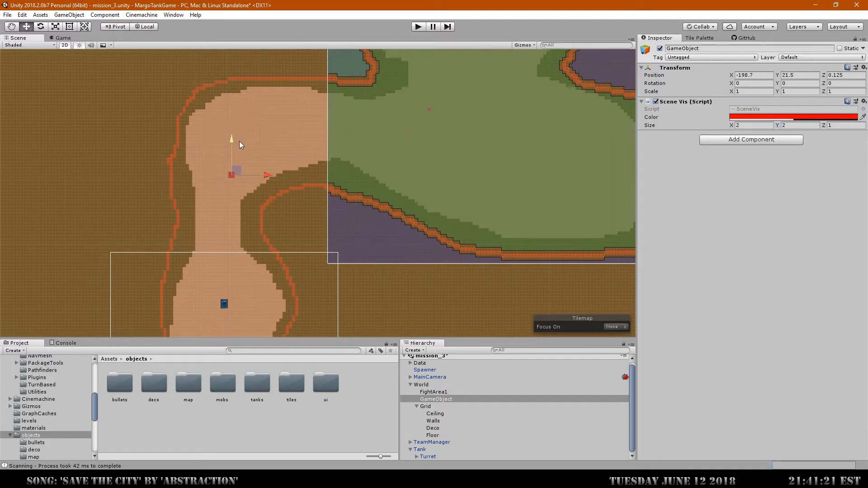
Step: Rename the empty object to AreaTrigger-FightArea1 and make it a child of FightArea1
left_click(710, 47)
type("Figh")
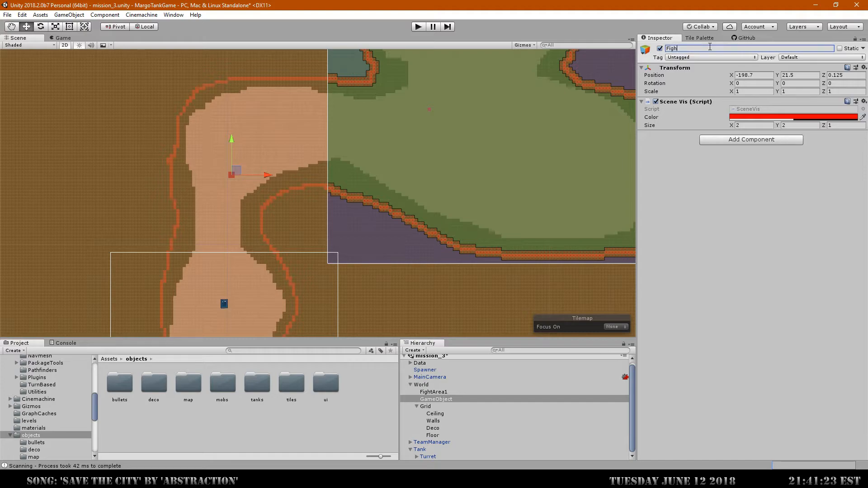
type("tAreaTriger-Ar")
key("BackSpace")
key("BackSpace")
key("BackSpace")
key("BackSpace")
key("BackSpace")
key("BackSpace")
key("BackSpace")
key("BackSpace")
key("BackSpace")
key("BackSpace")
key("BackSpace")
key("BackSpace")
key("BackSpace")
key("BackSpace")
key("BackSpace")
key("BackSpace")
key("BackSpace")
type("AreaTrigger-FightArea1")
key("Return")
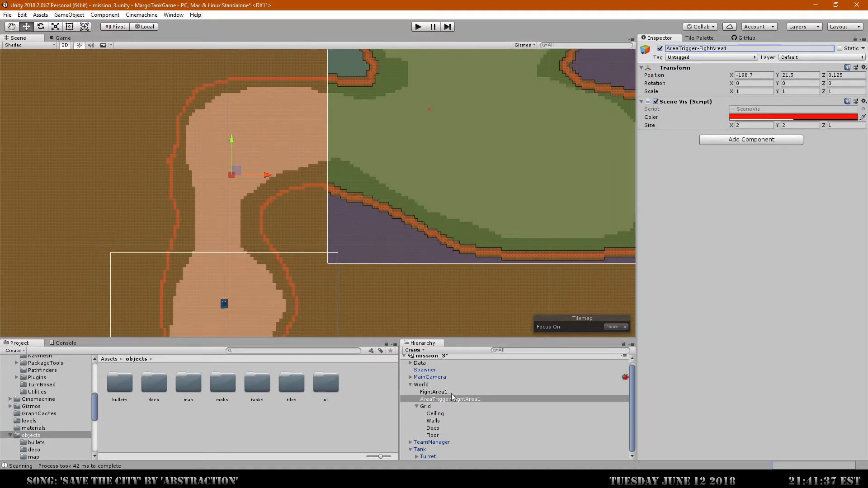
left_click(442, 399)
left_click_drag(441, 399, 439, 392)
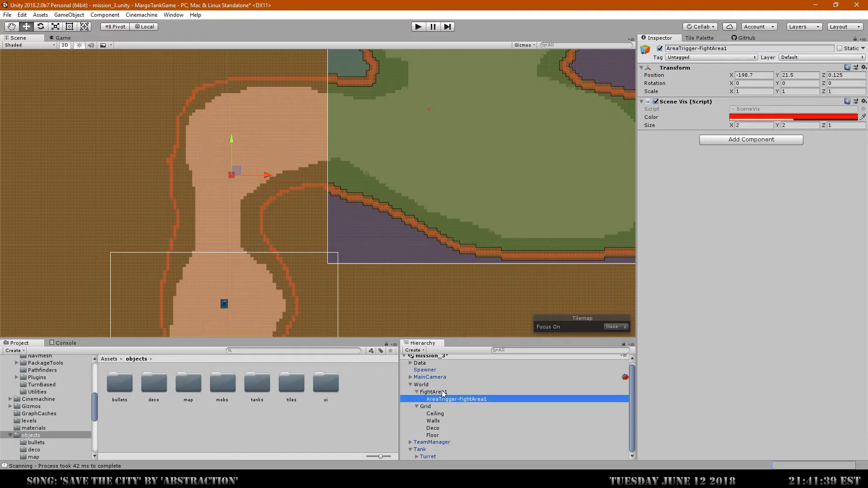
Step: Add the Area Trigger script and a Box Collider 2D to AreaTrigger-FightArea1 and expand the collider's settings
left_click(737, 140)
type("areat")
key("Return")
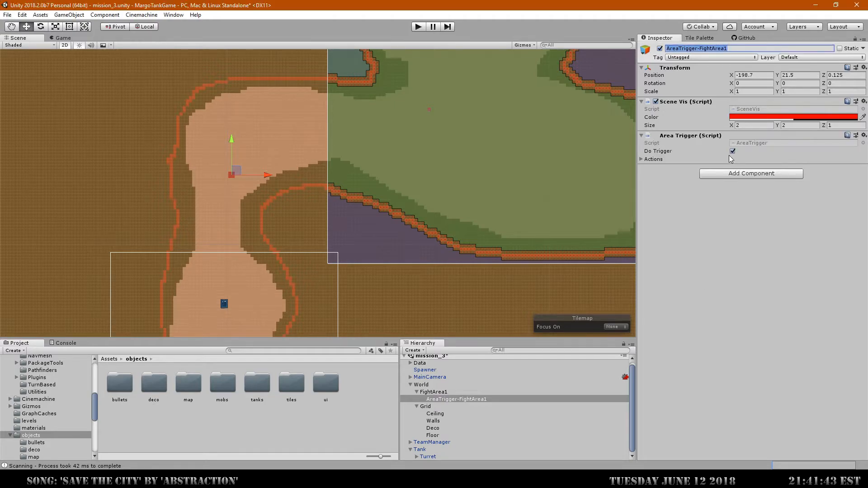
left_click(727, 175)
type("coll")
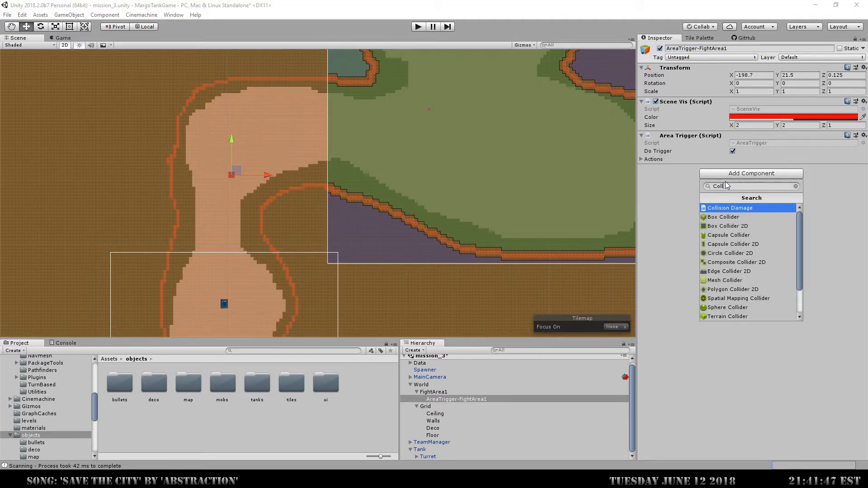
left_click(745, 226)
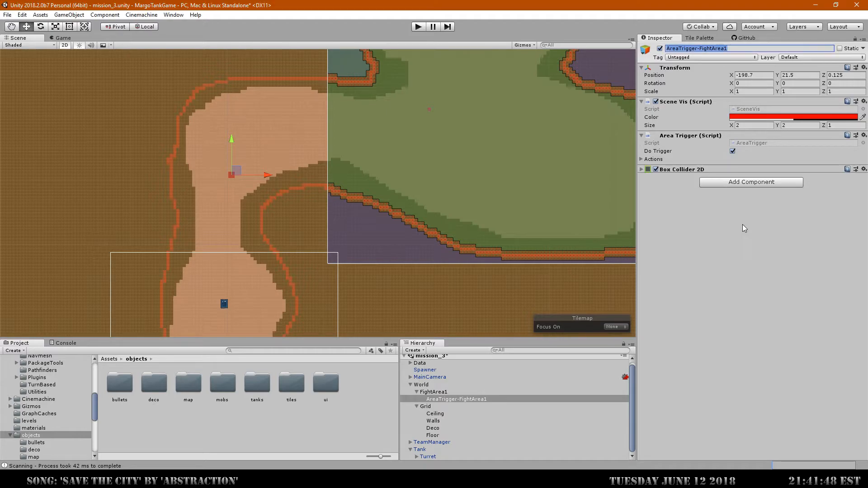
left_click(641, 170)
Step: Move AreaTrigger-FightArea1 to the middle of the tunnel's narrow neck at X -201.81, Y 7.11
scroll(118, 171, "up", 1)
scroll(169, 184, "up", 12)
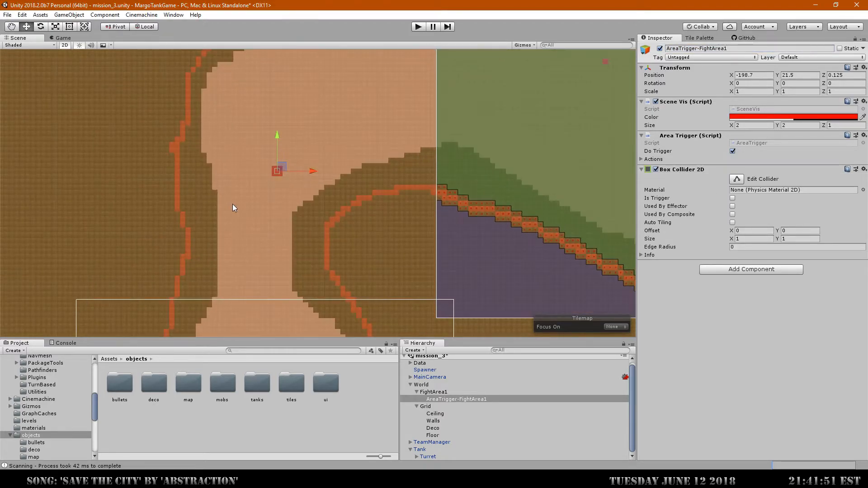
middle_click_drag(285, 215, 279, 151)
scroll(313, 107, "down", 4)
left_click_drag(292, 97, 290, 146)
left_click_drag(320, 177, 300, 177)
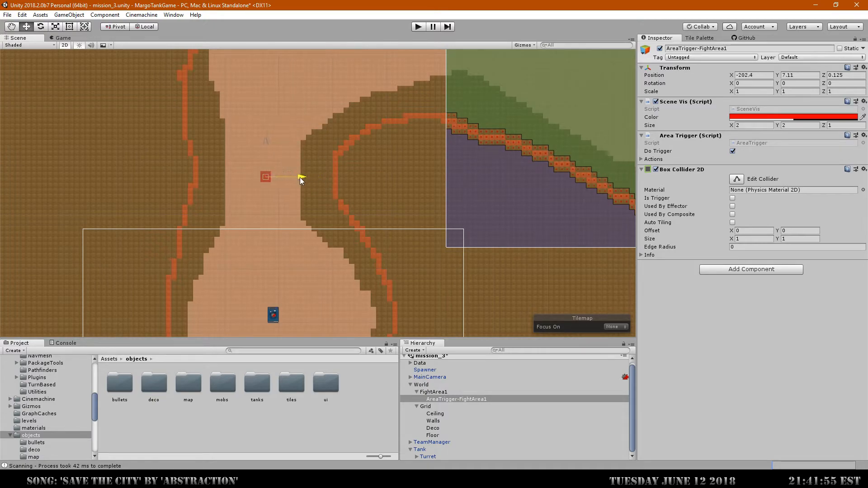
scroll(308, 277, "down", 3)
middle_click_drag(300, 291, 256, 297)
scroll(385, 240, "down", 2)
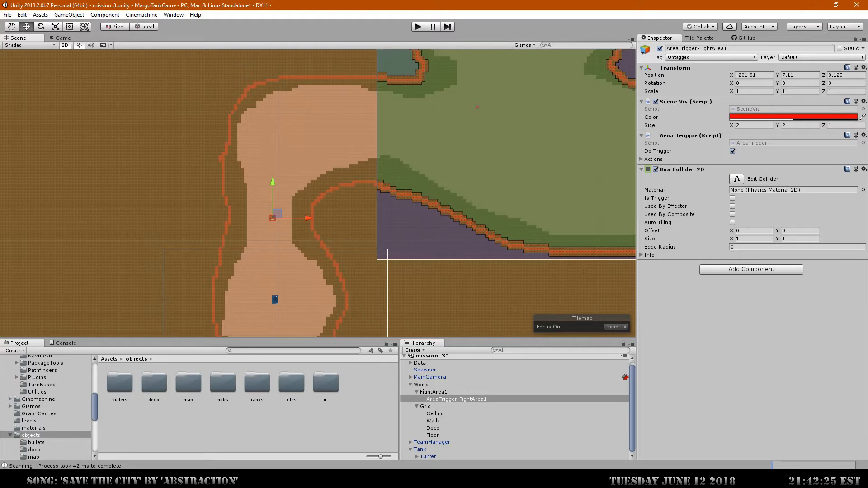
Step: Resize the Box Collider 2D to span the tunnel neck past both walls, about 34.9 by 13 units
scroll(286, 236, "up", 5)
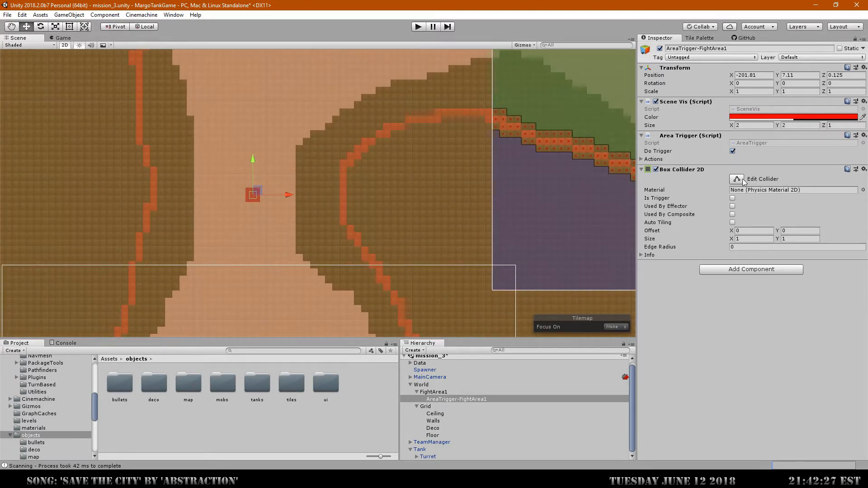
left_click(737, 179)
left_click_drag(256, 195, 350, 198)
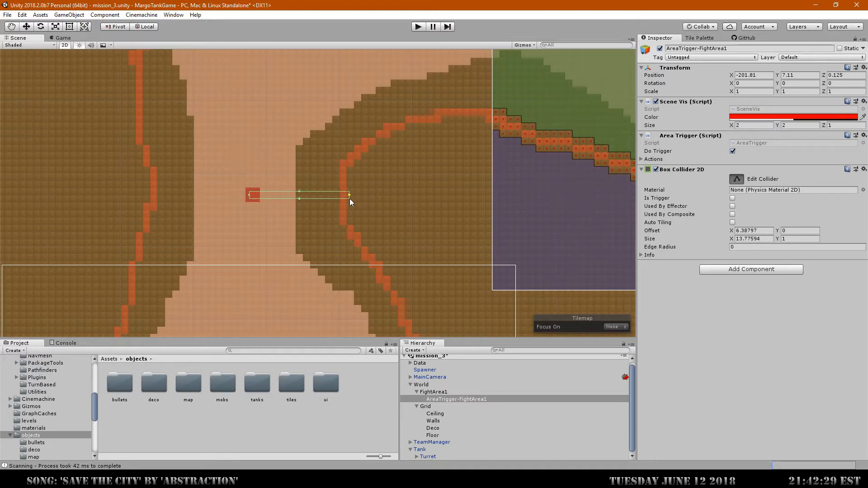
left_click_drag(249, 195, 149, 198)
left_click_drag(248, 192, 244, 162)
left_click_drag(249, 199, 256, 240)
left_click_drag(352, 200, 379, 200)
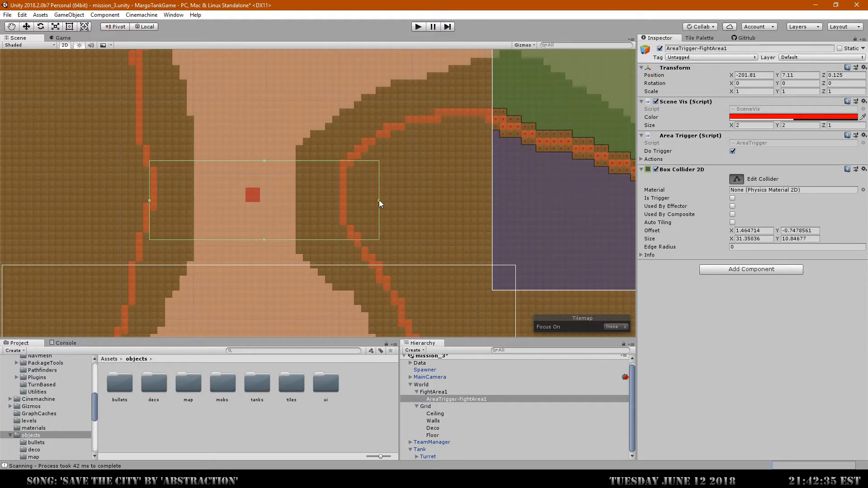
left_click_drag(152, 200, 127, 200)
left_click_drag(252, 162, 252, 145)
Step: Enable Is Trigger on the Box Collider 2D and set its offset to X 0, Y 0
left_click(733, 198)
left_click(765, 230)
type("0")
left_click(801, 230)
type("0")
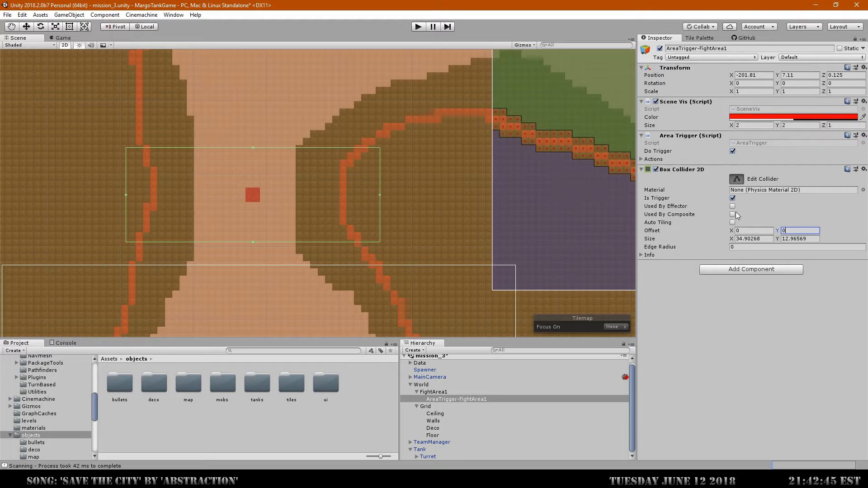
Step: Expand the Area Trigger's Actions list and set the Scene Vis size to X 34, Y 12 to match the collider
left_click(641, 170)
left_click(639, 159)
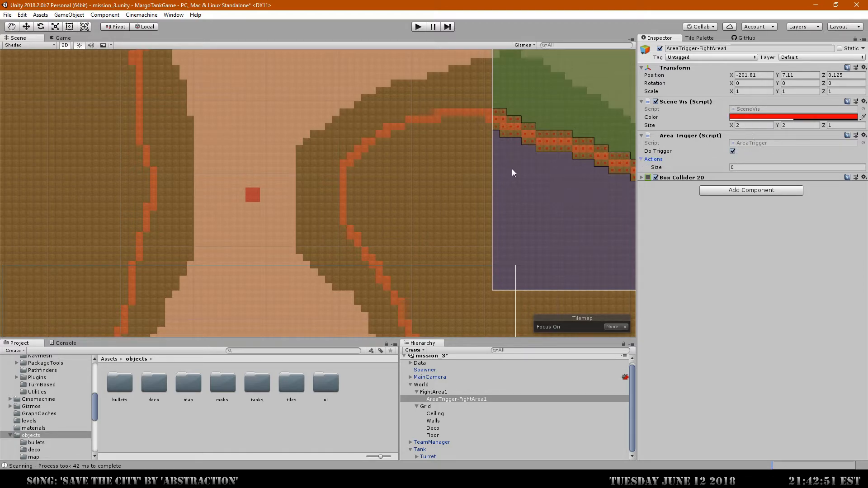
left_click(641, 177)
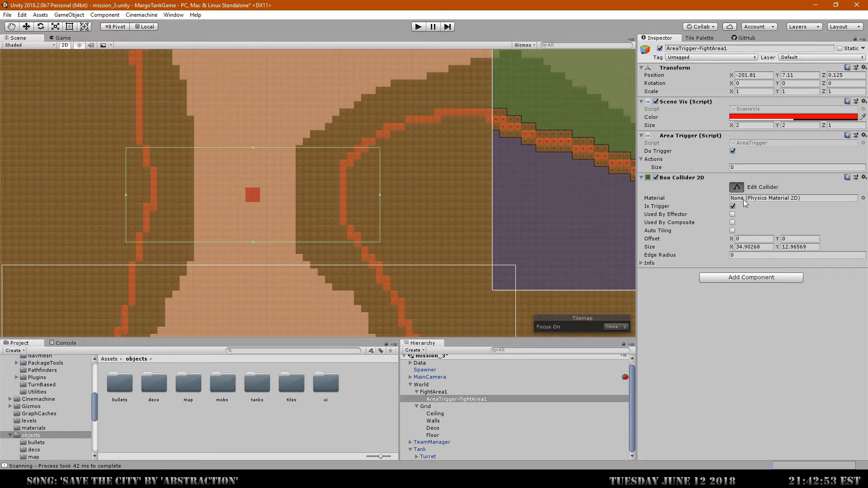
left_click(751, 126)
type("34")
left_click(795, 125)
type("12")
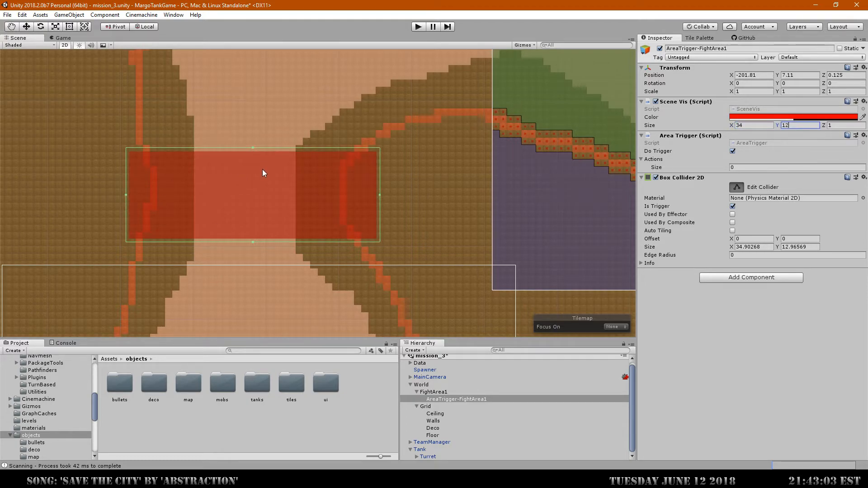
Step: Check the trigger area's surroundings and the Game view's framing of the tank, ending in the Scene view
scroll(312, 197, "down", 2)
left_click(405, 261)
scroll(373, 267, "down", 2)
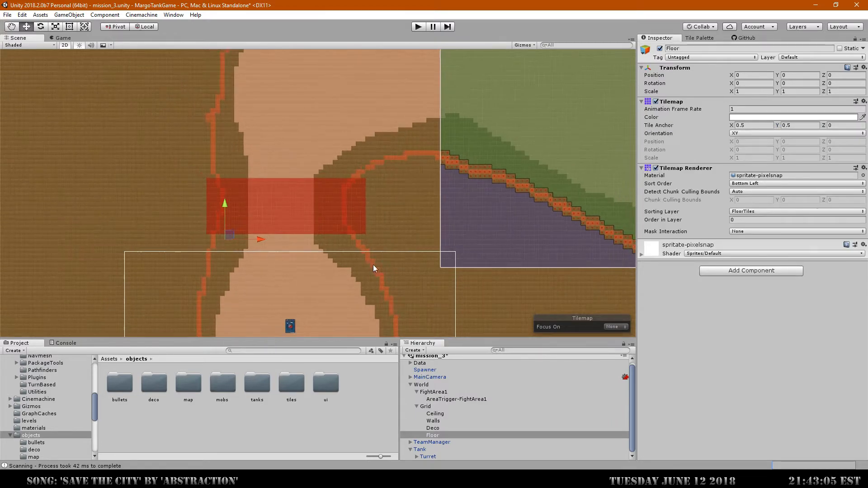
left_click(63, 38)
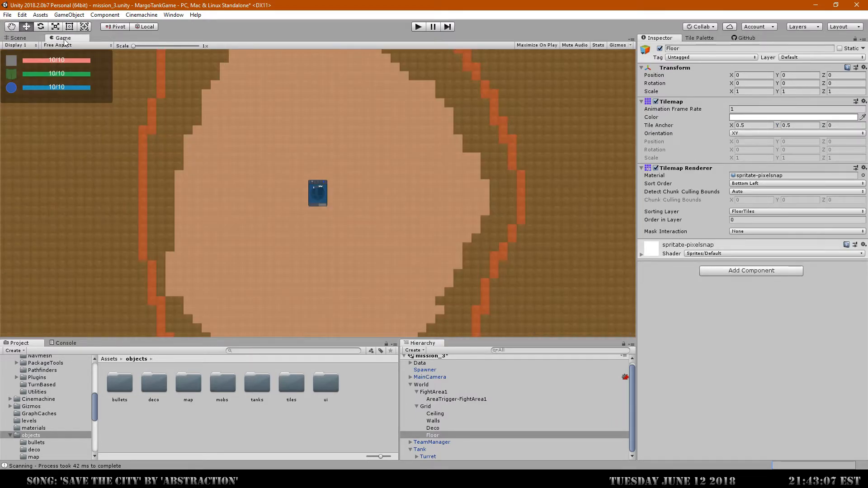
left_click(27, 39)
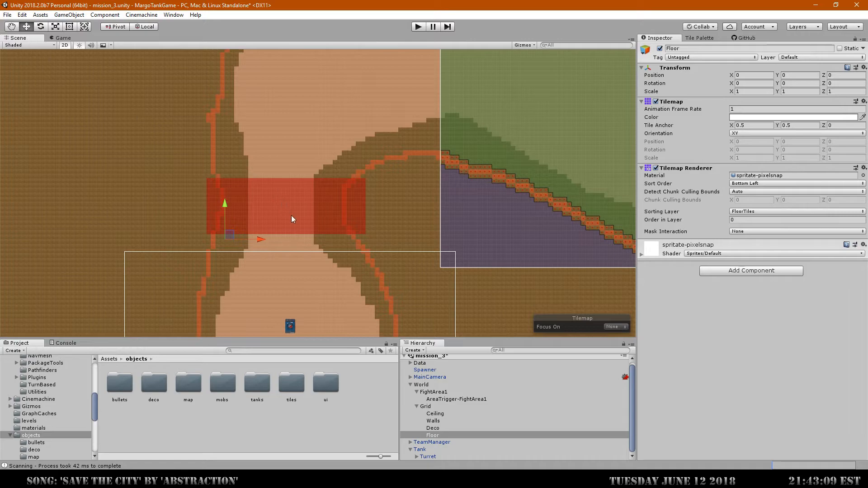
left_click(303, 220)
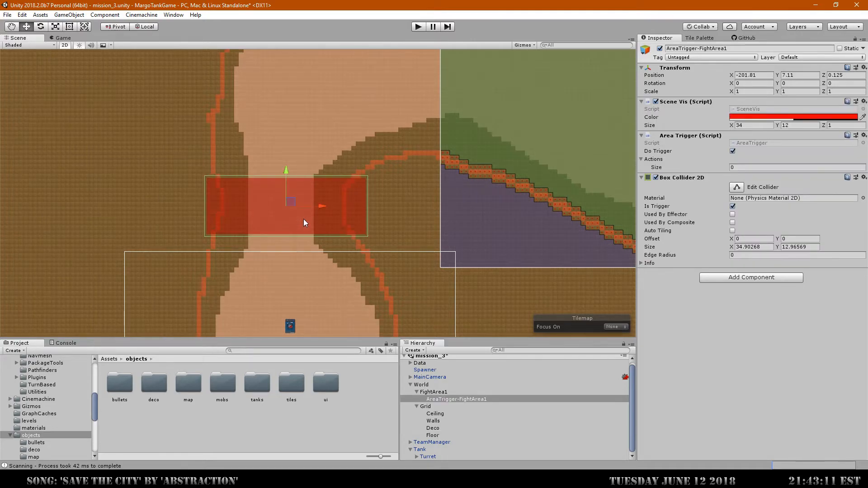
left_click(428, 192)
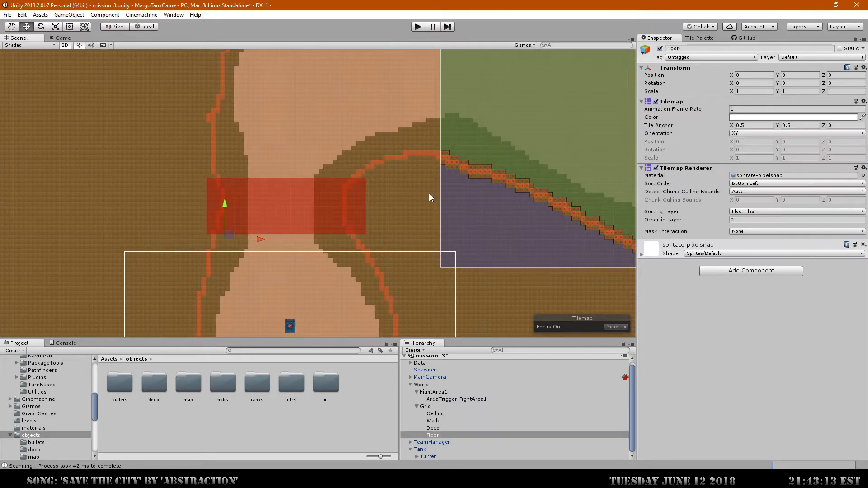
left_click(313, 189)
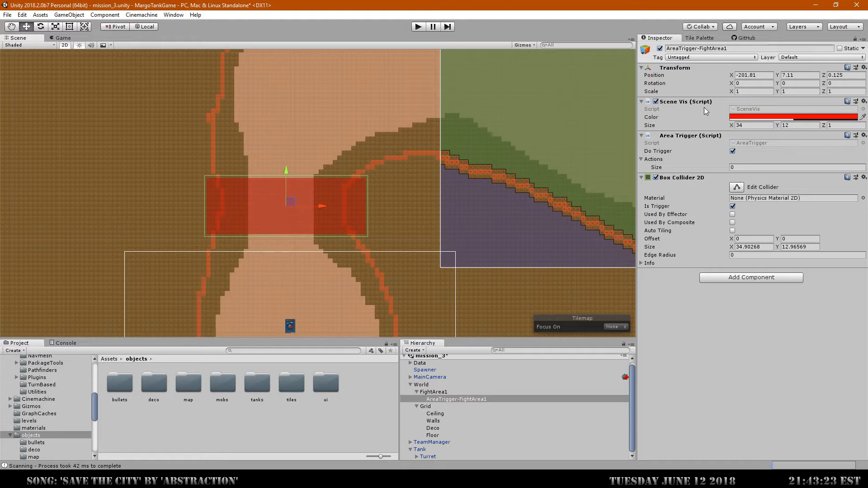
Step: Create an empty object in the green chamber at about X -147.34, Y 36.39 and name it Spawner-FightArea1
middle_click_drag(376, 123, 316, 143)
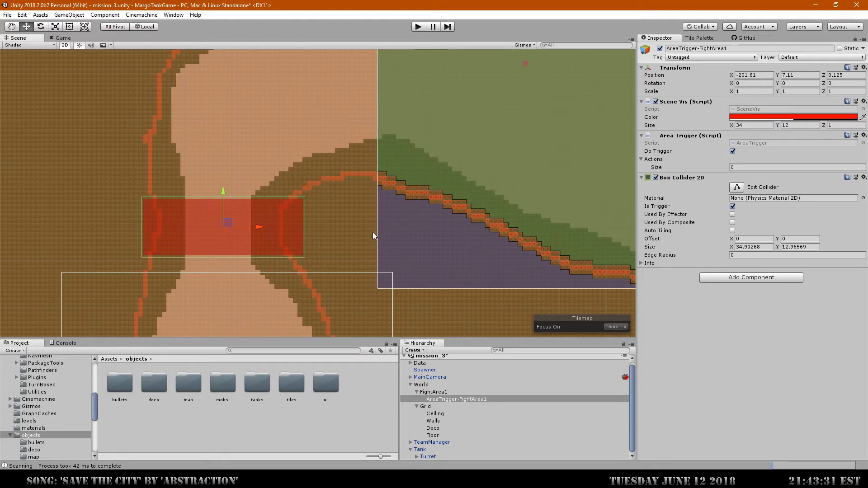
middle_click_drag(485, 179, 408, 192)
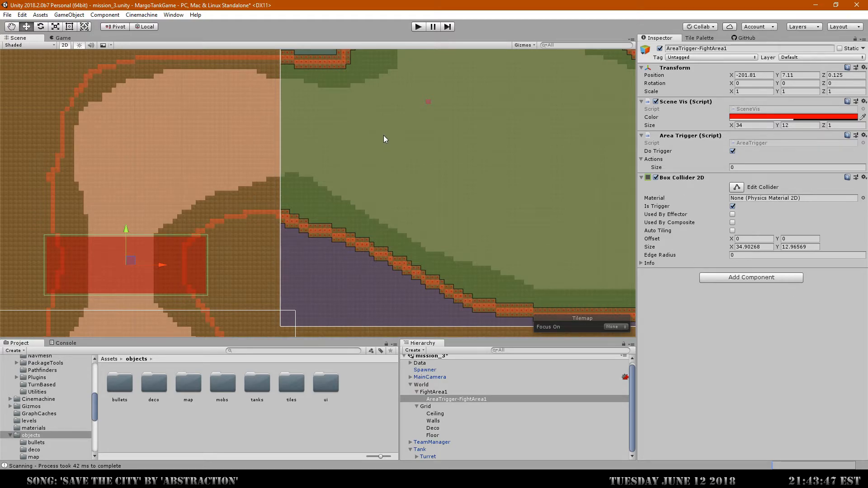
left_click(75, 15)
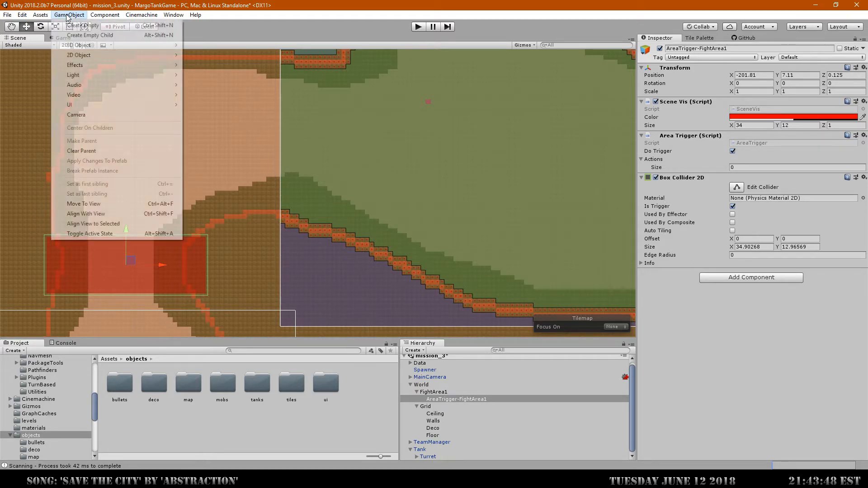
left_click(99, 26)
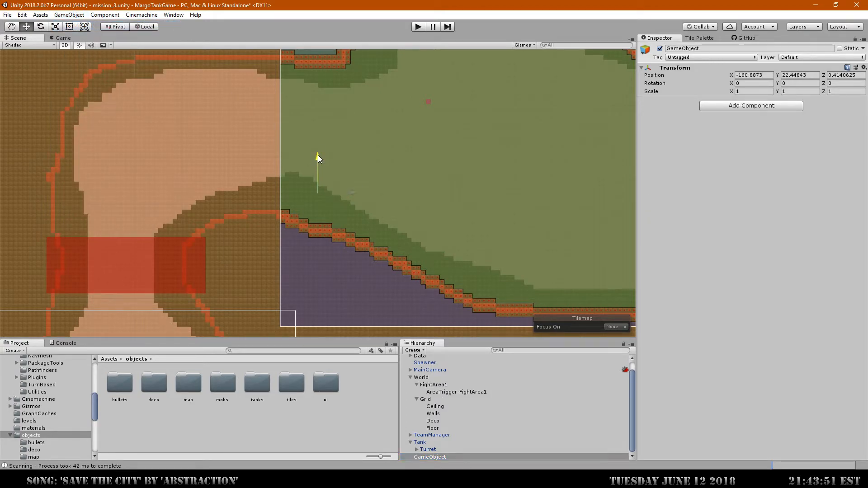
left_click_drag(355, 128, 418, 128)
left_click(704, 48)
type("Spawner-FightA")
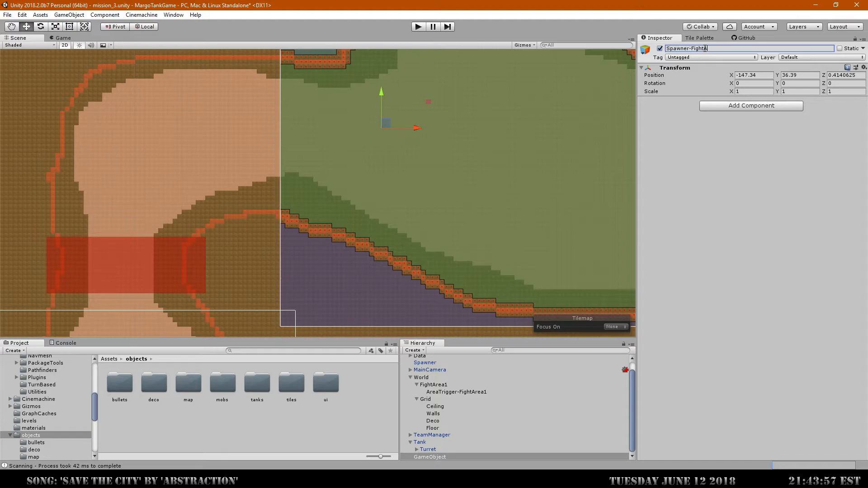
type("rea1")
key("Return")
Step: Nest Spawner-FightArea1 under FightArea1 and make the existing Spawner its child
left_click_drag(415, 458, 448, 392)
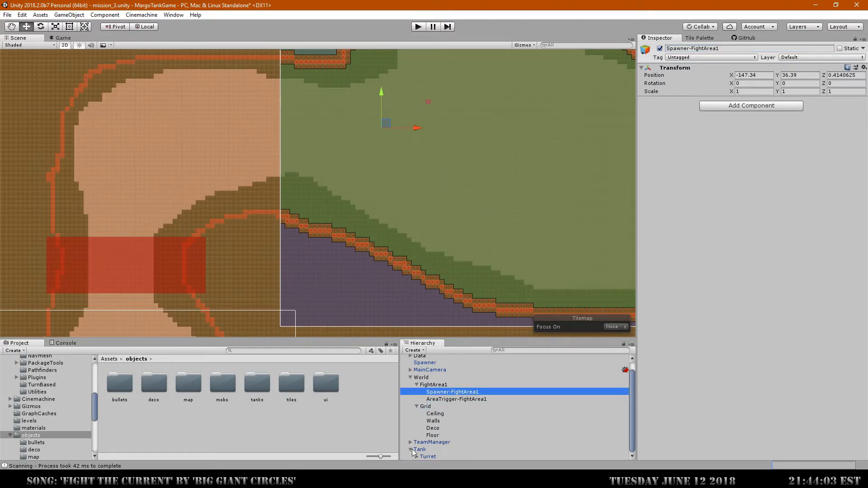
left_click(411, 450)
left_click_drag(429, 376, 464, 401)
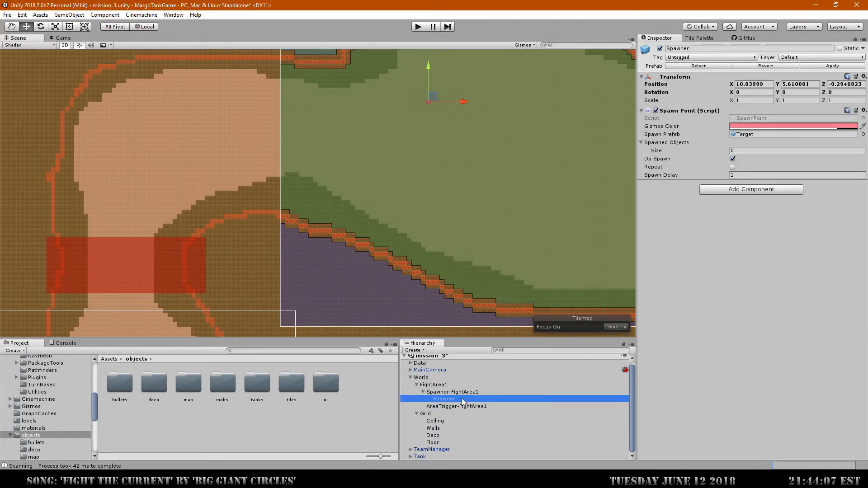
Step: Add a Trigger Action Spawners component to Spawner-FightArea1 and expand its Spawn Points list
left_click(439, 392)
left_click(741, 106)
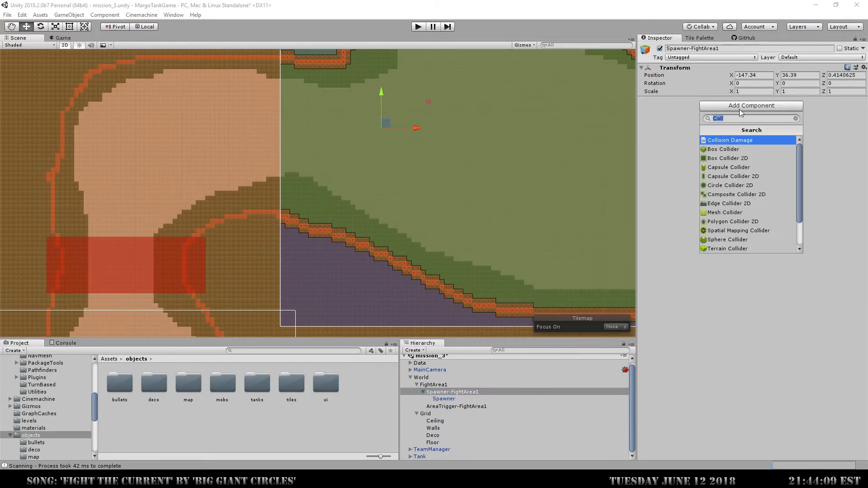
type("Spawn")
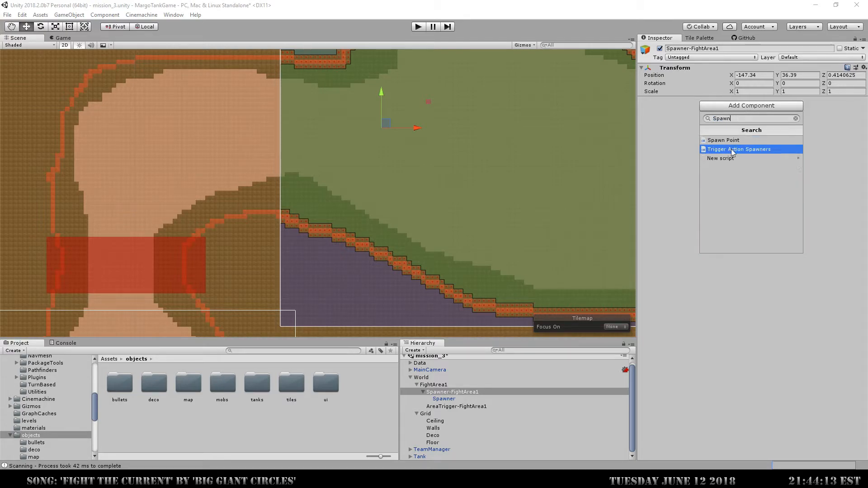
left_click(733, 150)
left_click(641, 117)
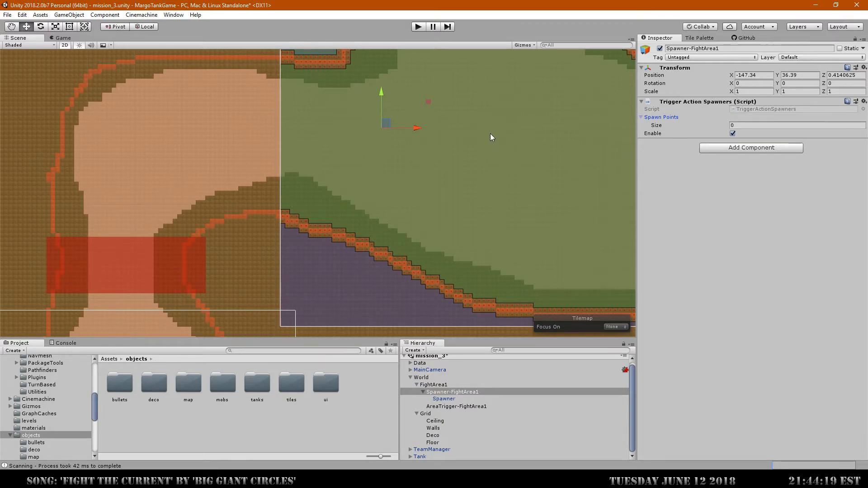
Step: Move the child Spawner horizontally to about X -10.57, closer to the chamber's entrance
left_click(429, 101)
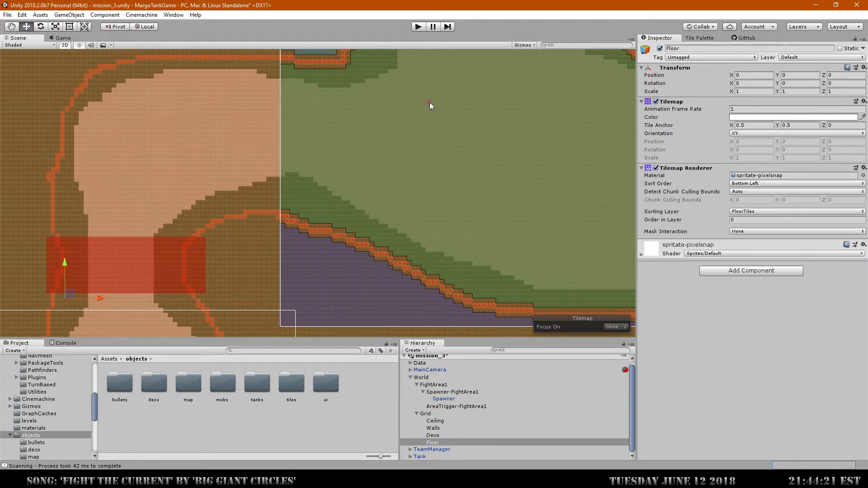
middle_click_drag(464, 100, 451, 158)
left_click_drag(456, 161, 357, 161)
Step: Add a Scene Vis component to Spawner-FightArea1 and change its color from red to magenta-pink
left_click(452, 392)
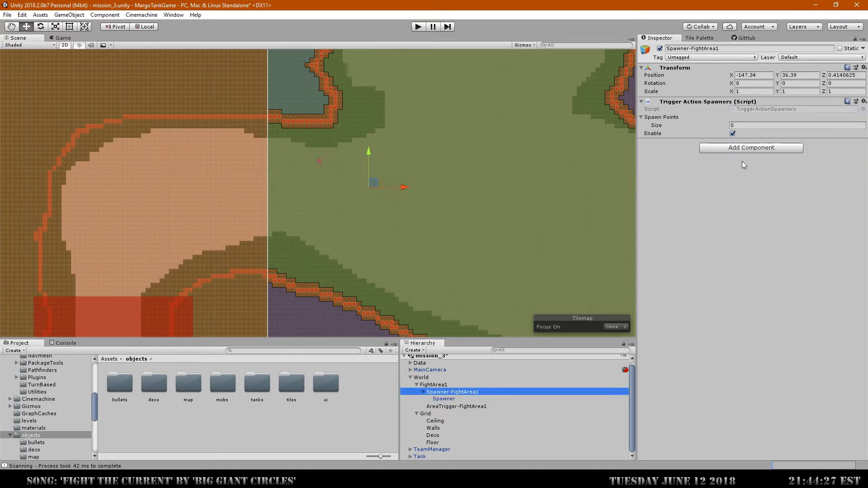
left_click(730, 148)
type("Sce")
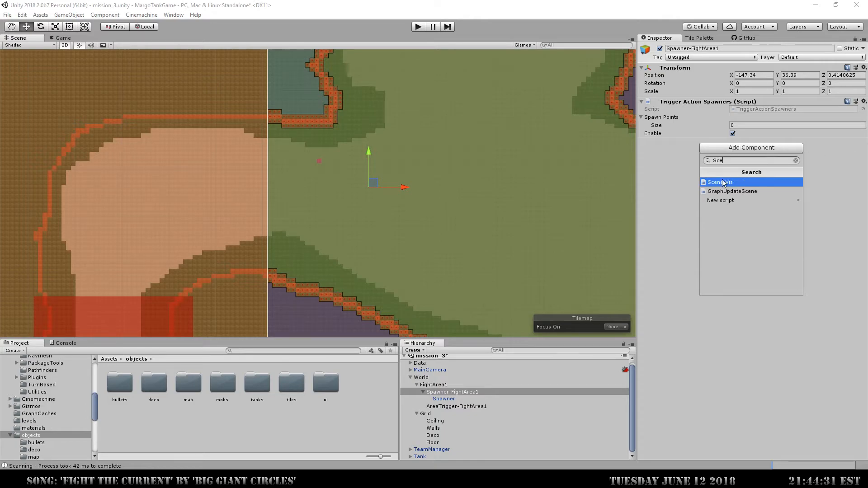
left_click(724, 183)
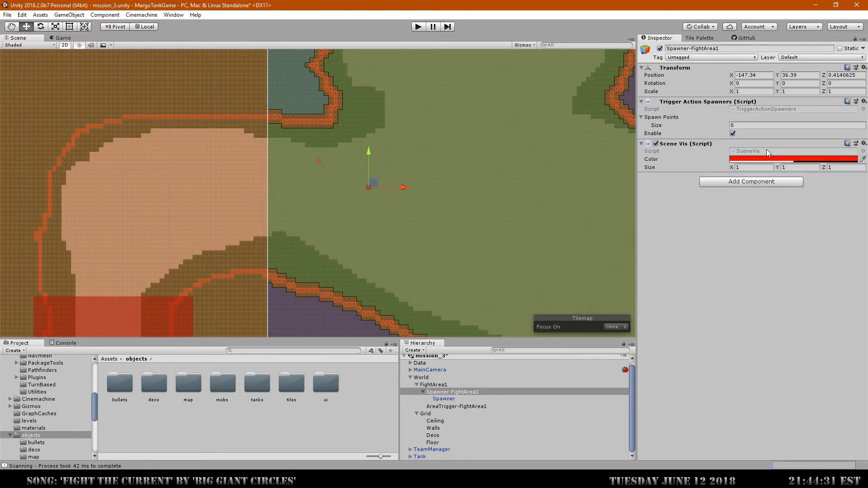
left_click(763, 160)
left_click_drag(97, 89, 105, 126)
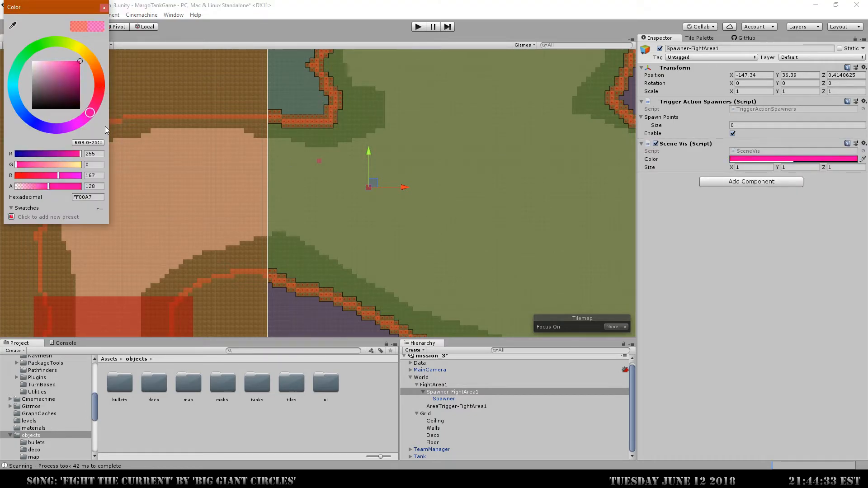
left_click(104, 8)
Step: Set the Scene Vis size of Spawner-FightArea1 to X 2, Y 2
left_click(744, 167)
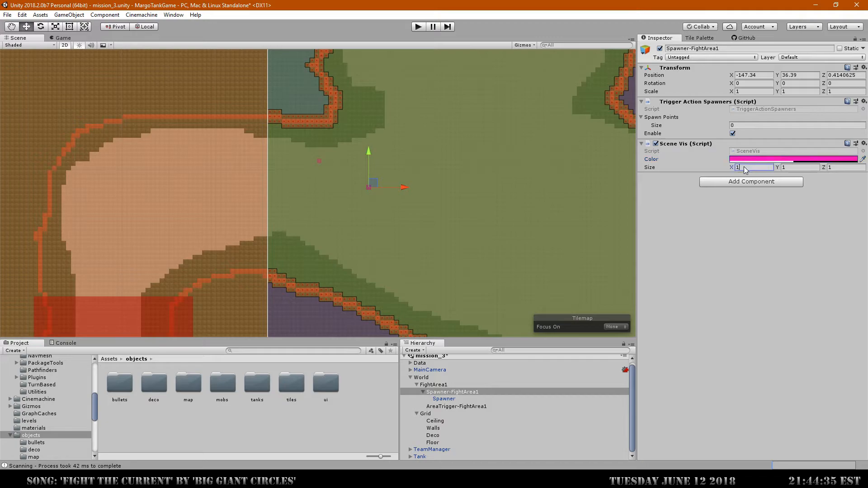
type("2")
left_click(777, 168)
type("2")
key("Return")
left_click(381, 216)
scroll(364, 163, "up", 3)
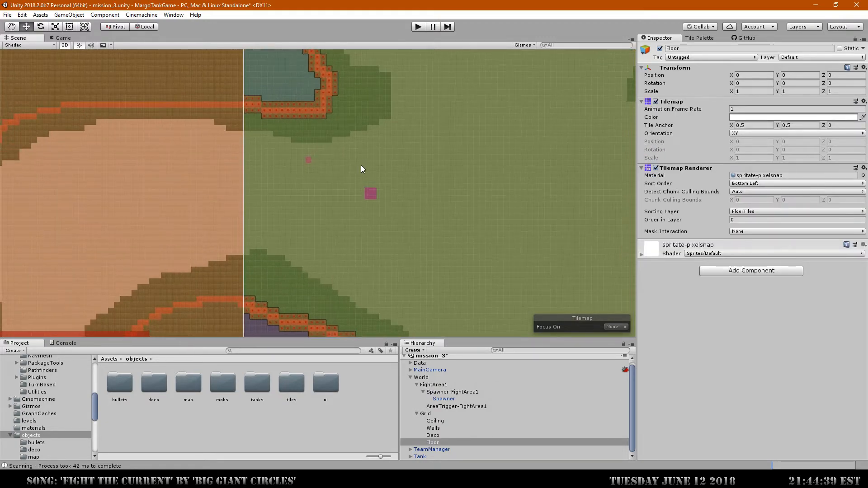
Step: Move the child Spawner up to about Y 10.25, against the entrance's upper wall
left_click(446, 400)
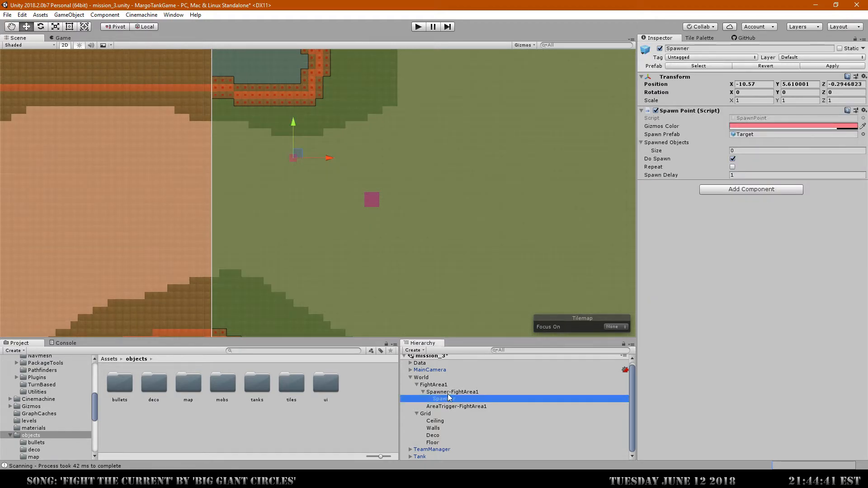
left_click(450, 393)
left_click(450, 398)
left_click_drag(297, 127, 294, 93)
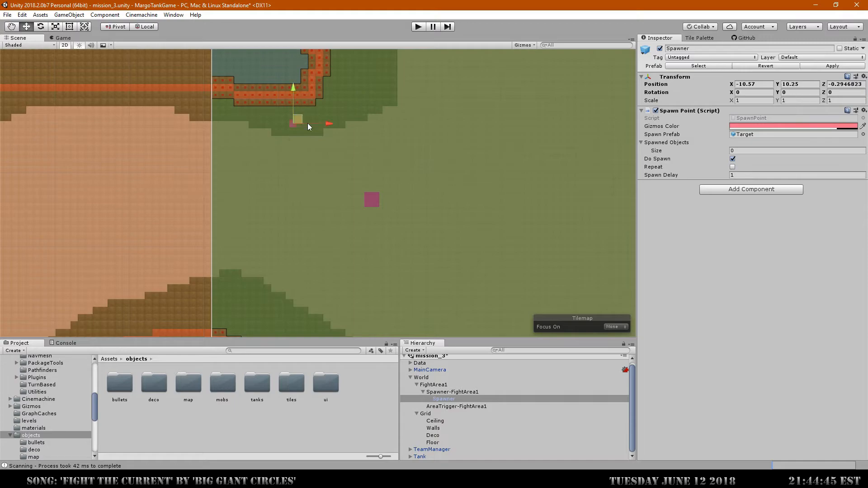
Step: Rename the child Spawner as Spawner-Turret
scroll(310, 190, "down", 1)
middle_click_drag(310, 214, 383, 157)
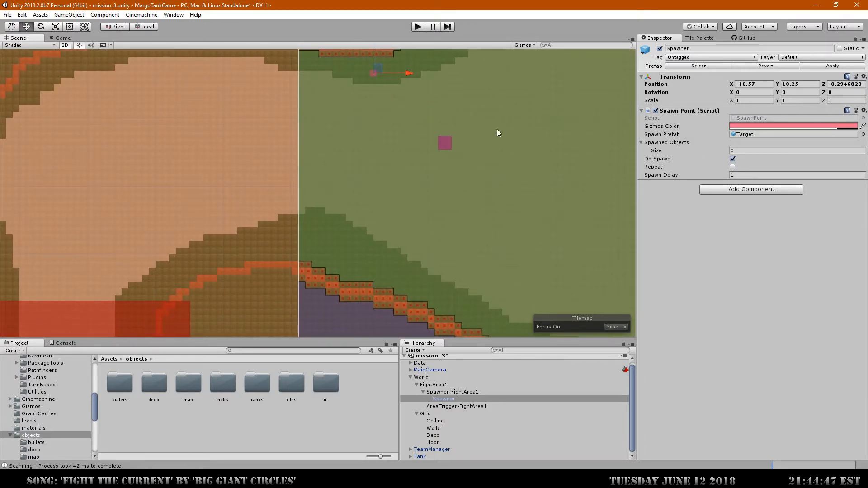
middle_click_drag(416, 117, 426, 150)
right_click(450, 397)
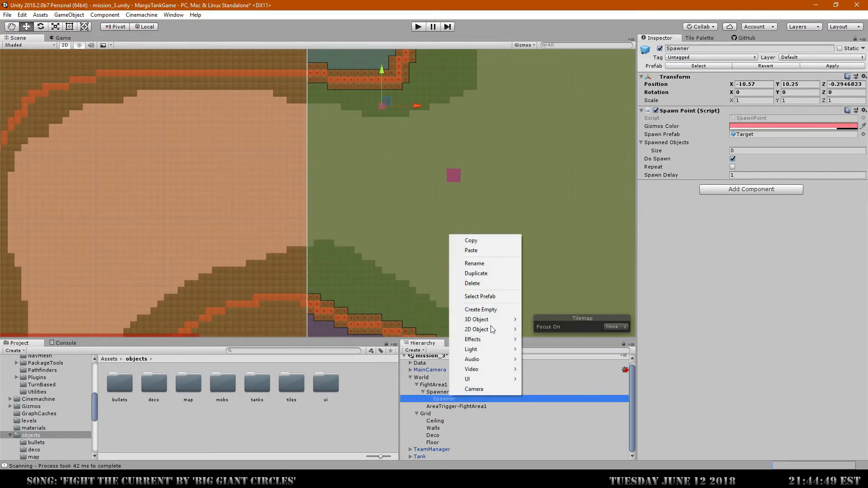
left_click(697, 49)
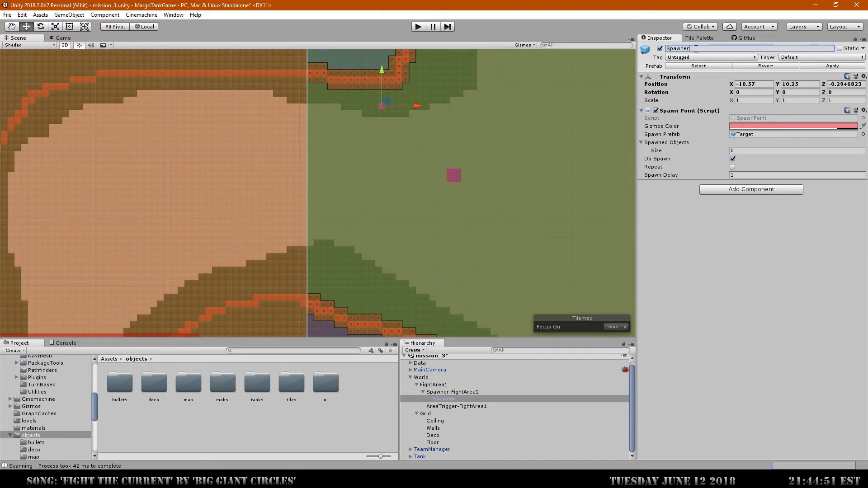
type("-Turret")
left_click(467, 399)
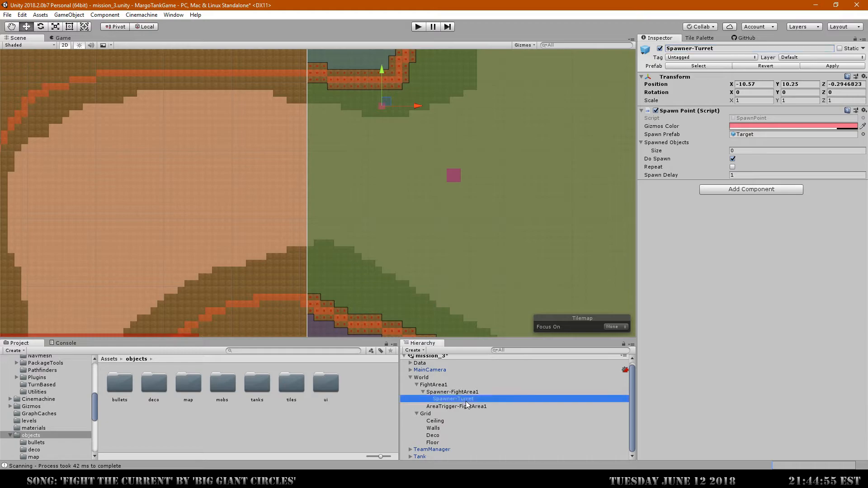
Step: Duplicate Spawner-Turret and move the copy down to about Y -17.83, beside the entrance's lower wall
left_click(451, 398)
right_click(452, 399)
left_click(452, 392)
right_click(452, 399)
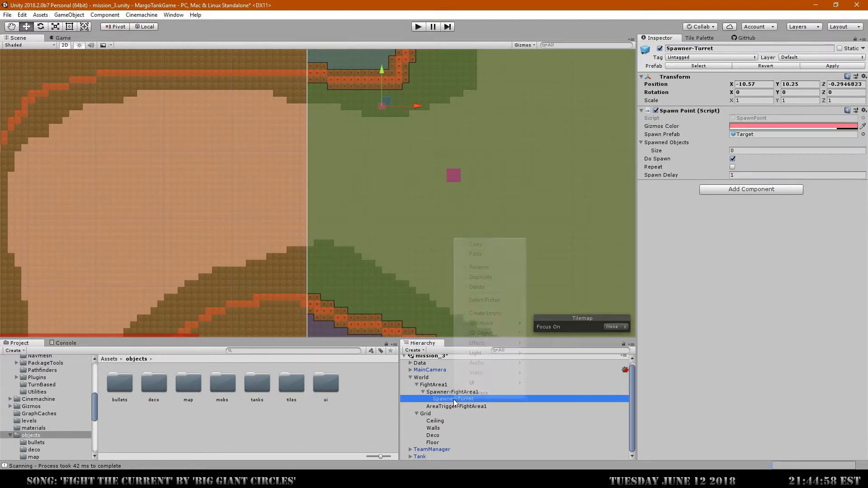
left_click(481, 277)
left_click_drag(382, 70, 383, 261)
Step: Duplicate the lower turret spawner and move the copy toward the entrance to about X -15.51
left_click(463, 406)
right_click(465, 407)
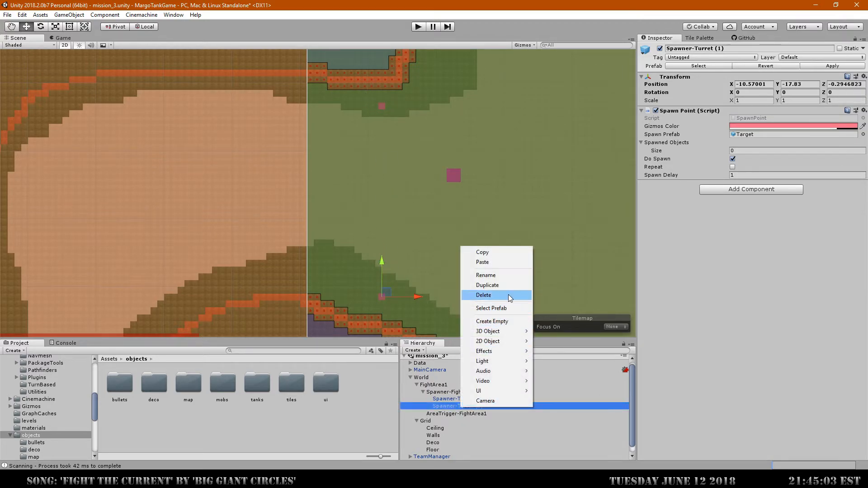
left_click(484, 293)
left_click_drag(416, 297, 382, 297)
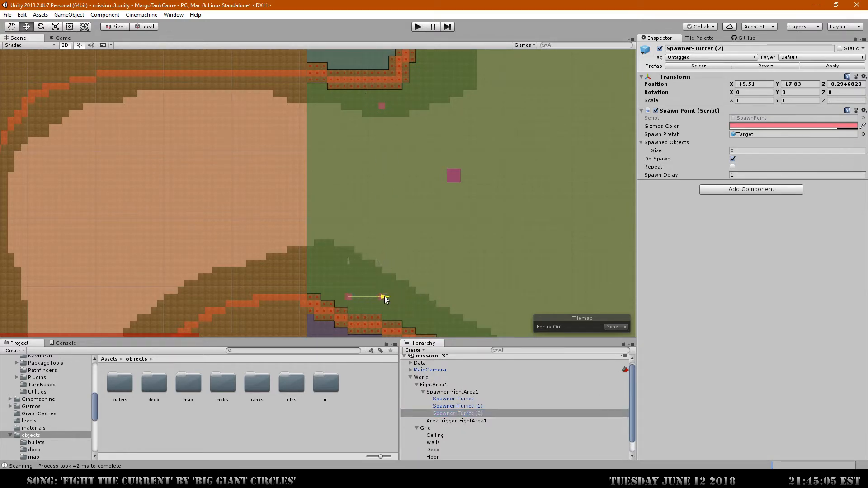
Step: Duplicate Spawner-Turret (2) and move the copy up to about Y 11.11, beside the upper wall
right_click(470, 416)
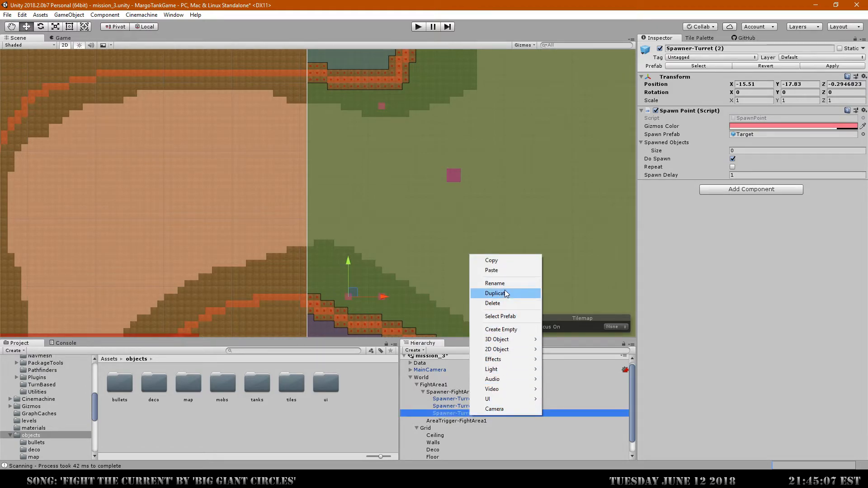
left_click(484, 291)
left_click_drag(349, 266, 349, 68)
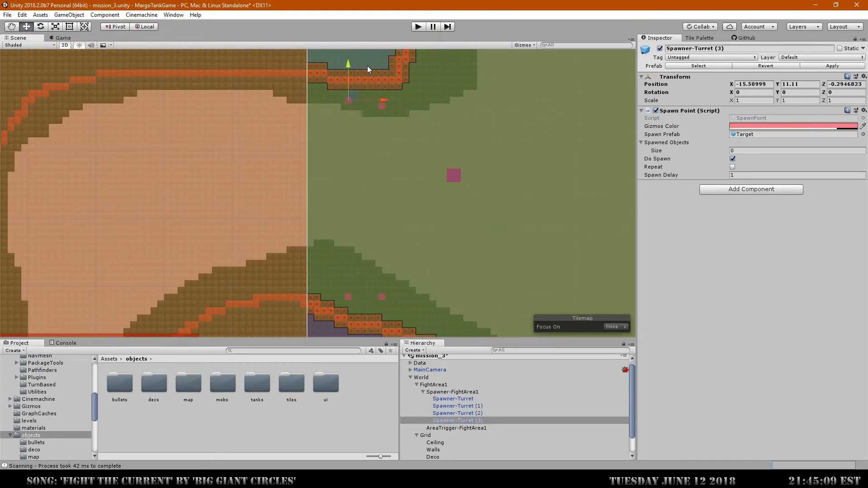
Step: Adjust the heights of the two inner turret spawners: Spawner-Turret (1) to about Y -16.01 and Spawner-Turret to about Y 9.42
scroll(400, 219, "down", 1)
scroll(410, 361, "down", 1)
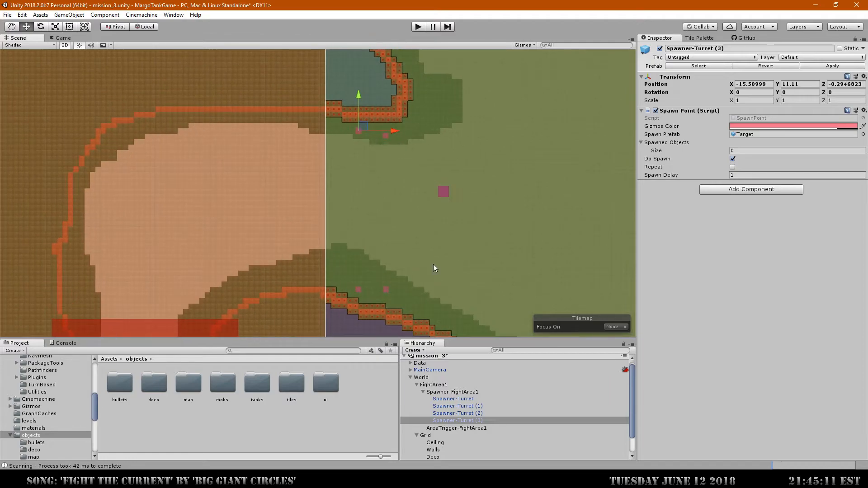
left_click(450, 413)
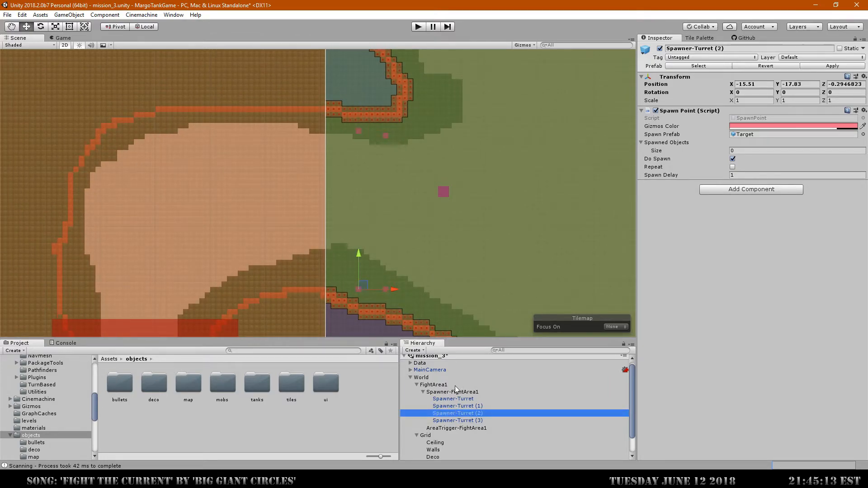
left_click(458, 406)
left_click_drag(384, 260, 385, 248)
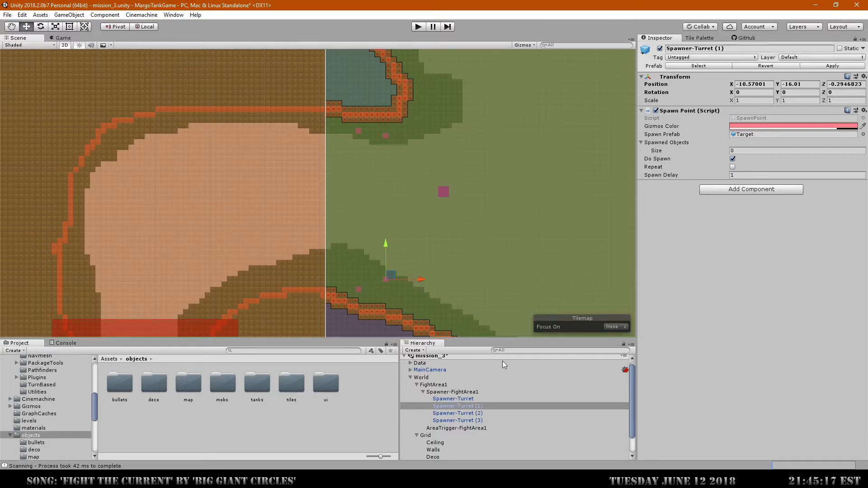
left_click(466, 399)
left_click_drag(386, 105, 386, 110)
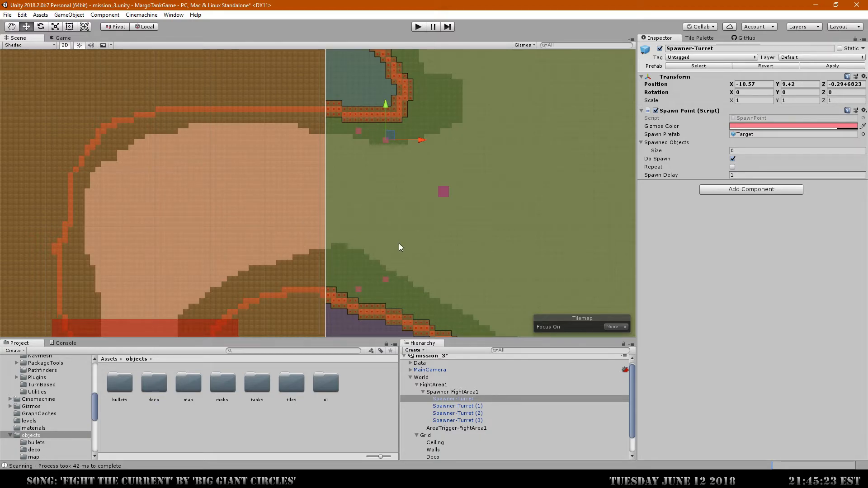
Step: Duplicate Spawner-Turret and move the copy into the middle of the large chamber, to about X 39, Y 1
middle_click_drag(388, 227, 334, 195)
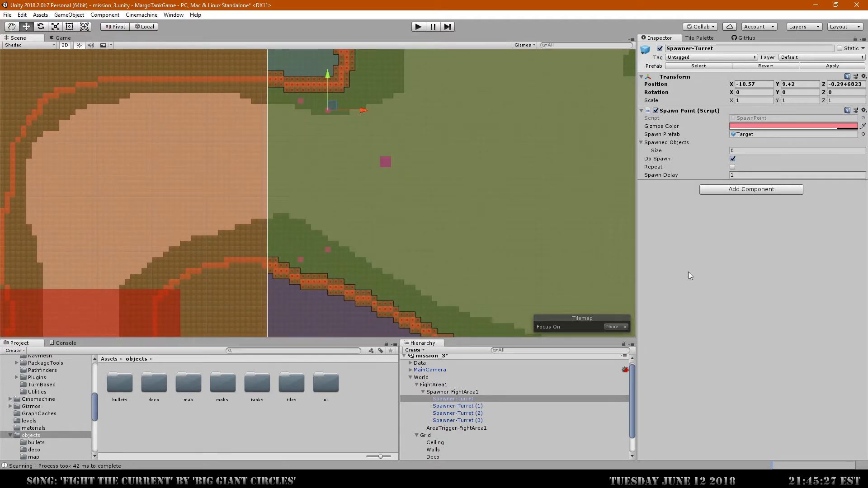
scroll(416, 190, "down", 3)
middle_click_drag(506, 163, 392, 159)
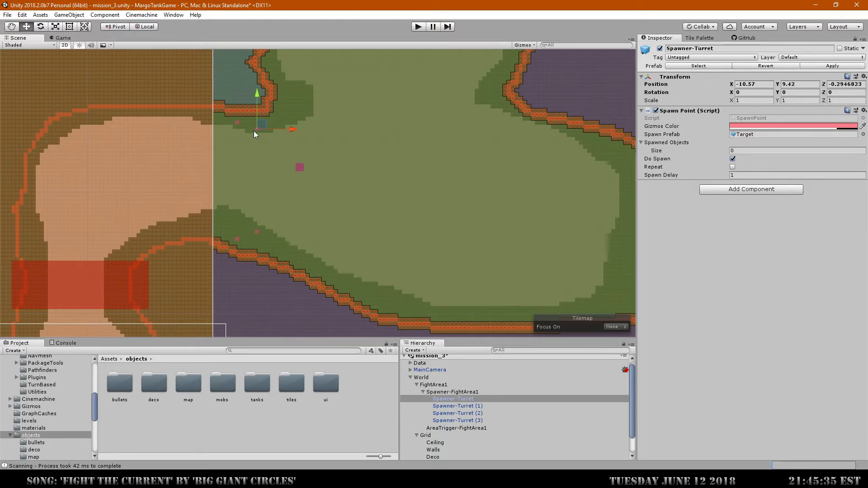
right_click(459, 397)
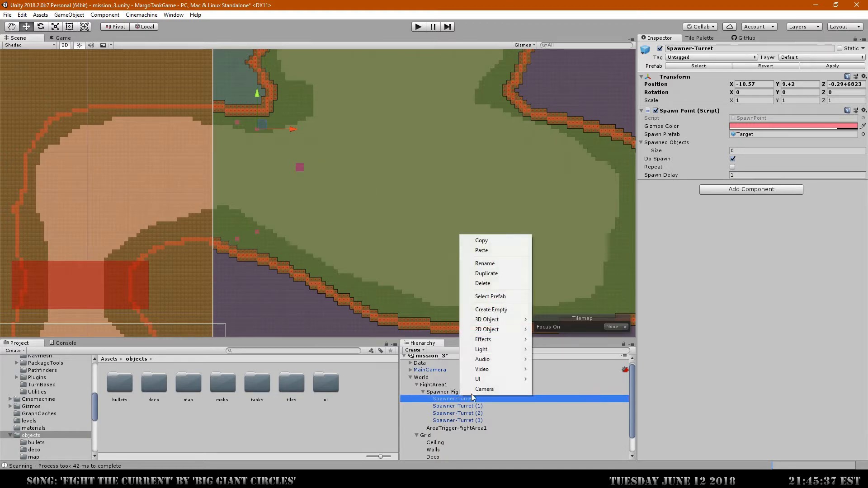
left_click(486, 274)
left_click_drag(301, 129, 501, 154)
left_click_drag(457, 95, 458, 130)
Step: Rename the duplicated spawner in the middle of the chamber as Spawner-Swarm
left_click(732, 49)
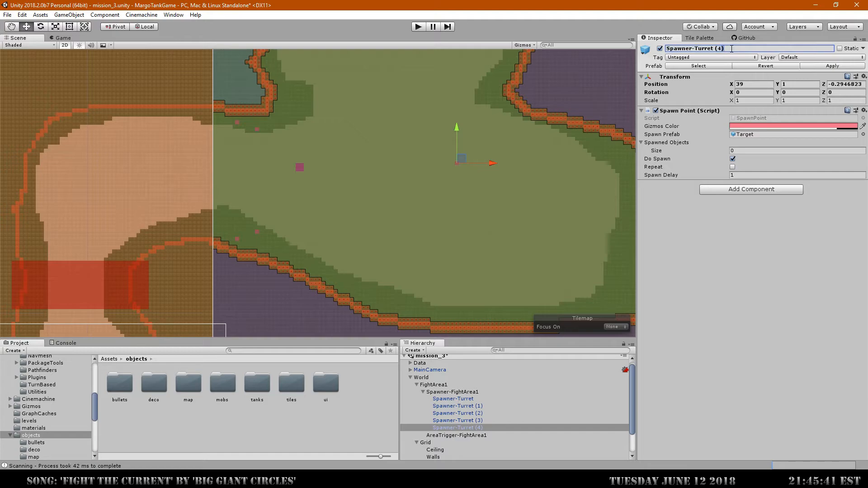
left_click_drag(732, 51, 697, 51)
type("Sawrm")
left_click_drag(717, 49, 698, 49)
type("warm")
Step: Set Spawner-Swarm's gizmo colour to orange and its spawn prefab to SpikeMob
left_click(753, 128)
left_click_drag(100, 94, 93, 62)
left_click(104, 8)
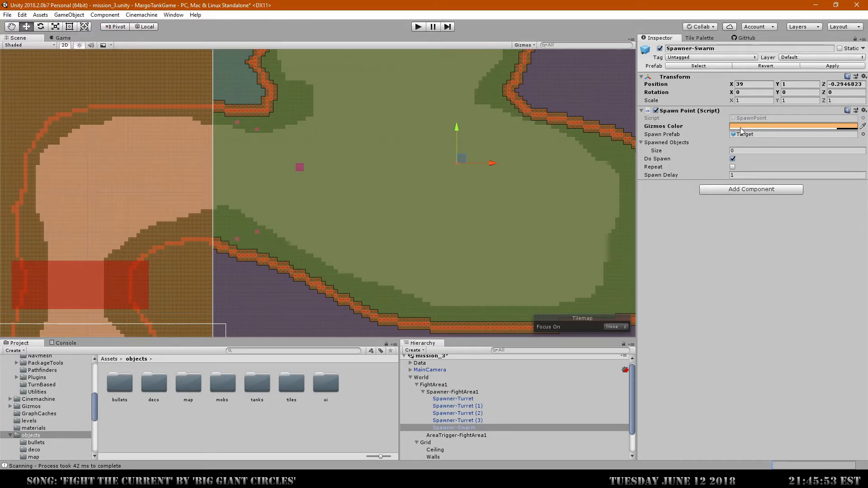
left_click(863, 134)
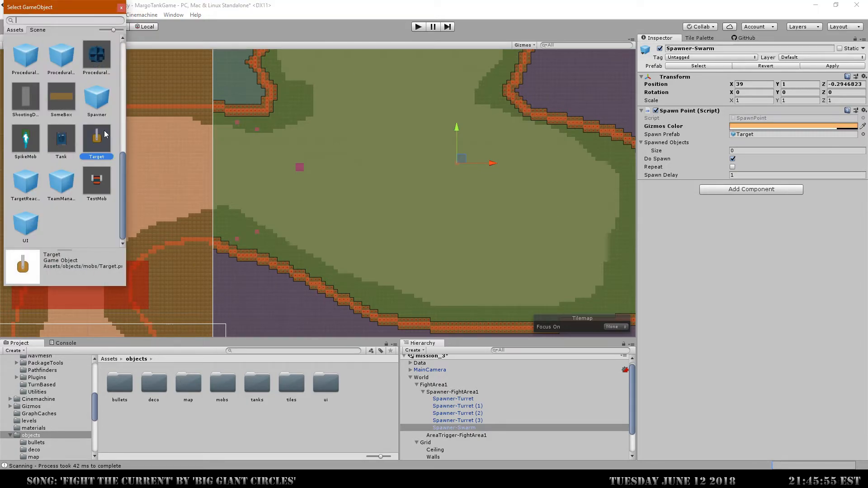
left_click(35, 146)
double_click(23, 142)
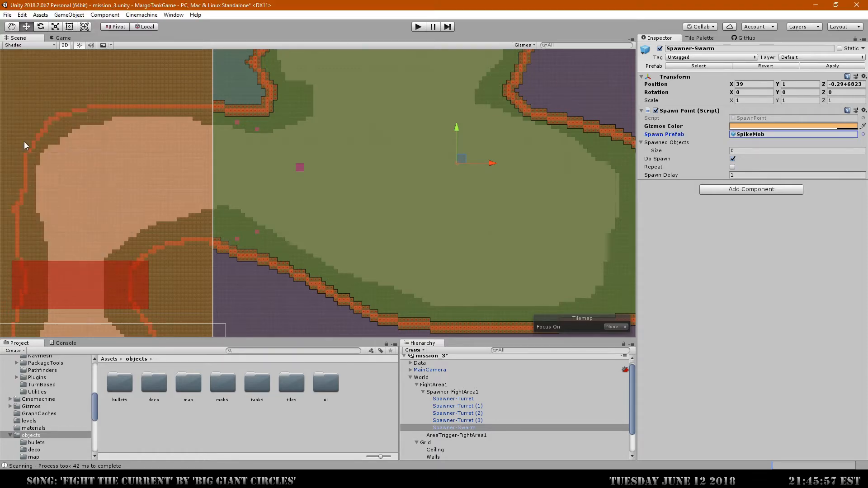
Step: Create four duplicates of Spawner-Swarm and spread them around it, with vertical offsets including about Y -4.5 and Y 6.9
scroll(458, 198, "up", 1)
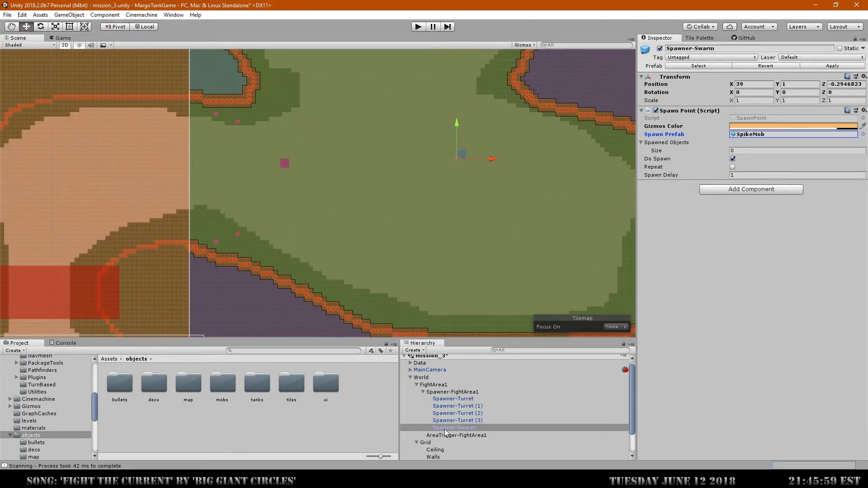
right_click(445, 430)
left_click(457, 306)
left_click_drag(452, 132, 457, 147)
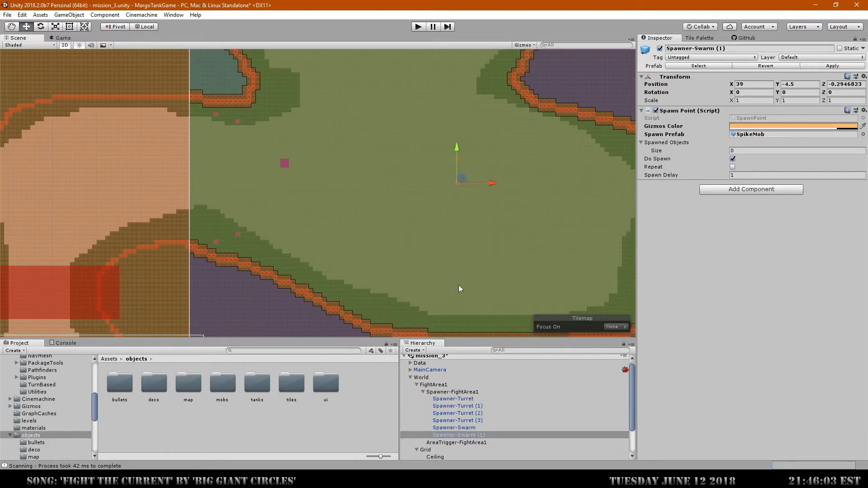
key("ctrl+d")
key("ctrl+d")
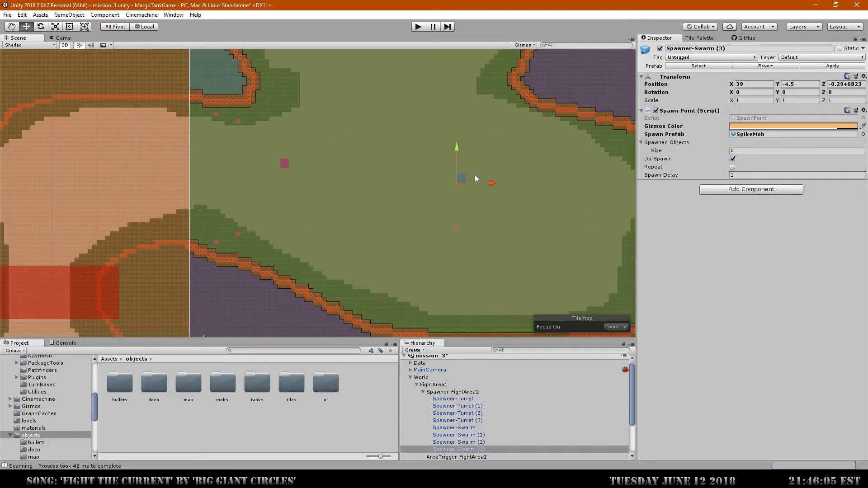
left_click_drag(430, 183, 427, 182)
key("ctrl+v")
left_click_drag(455, 144, 455, 94)
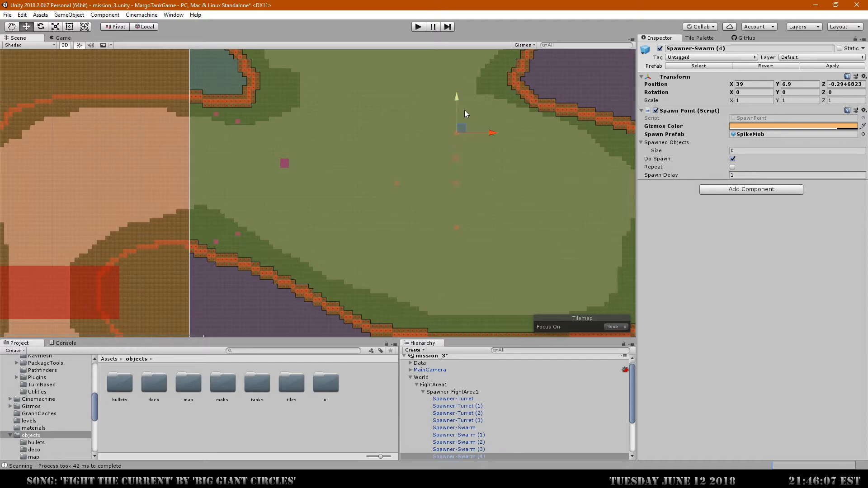
Step: Add seven more swarm spawner duplicates, up to Spawner-Swarm (11), and scatter them around the cluster's centre
key("ctrl+v")
left_click_drag(537, 185, 535, 186)
key("ctrl+v")
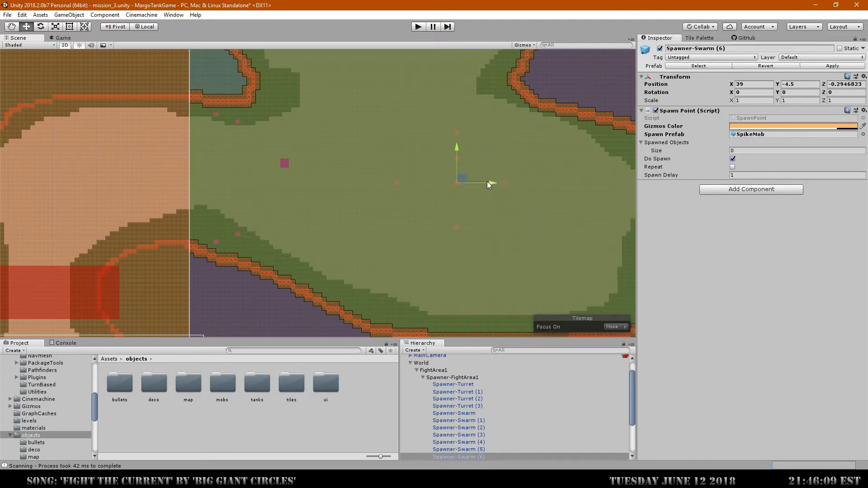
key("ctrl+v")
left_click_drag(478, 129, 463, 166)
key("ctrl+v")
key("ctrl+v")
key("ctrl+v")
key("ctrl+v")
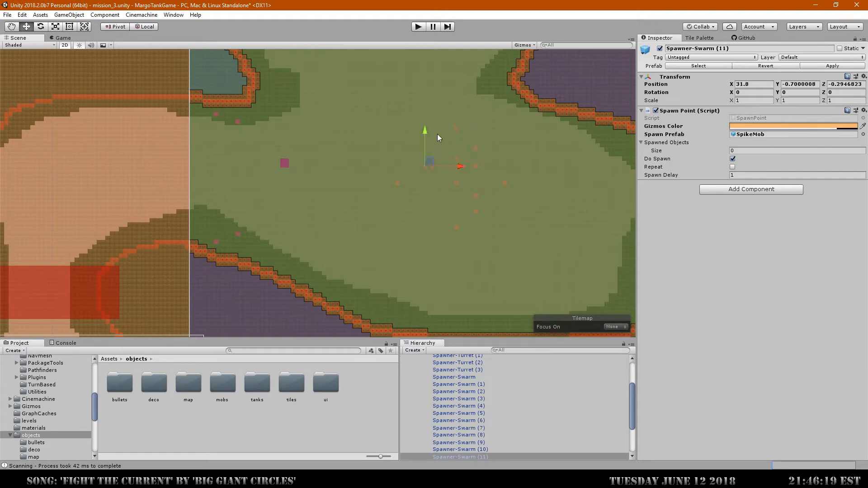
Step: Add four more swarm spawner duplicates around the cluster's outer edges, placing Spawner-Swarm (15) at about X 51.7, Y 4.4
key("ctrl+v")
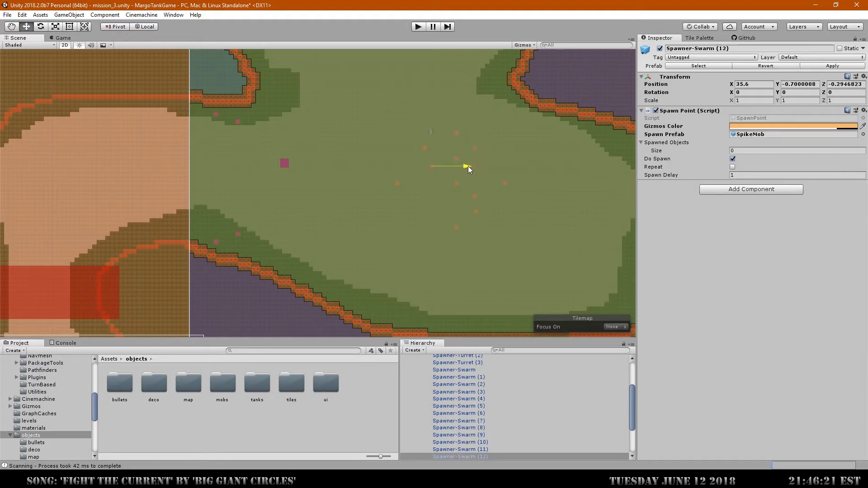
left_click_drag(435, 159, 435, 159)
key("ctrl+v")
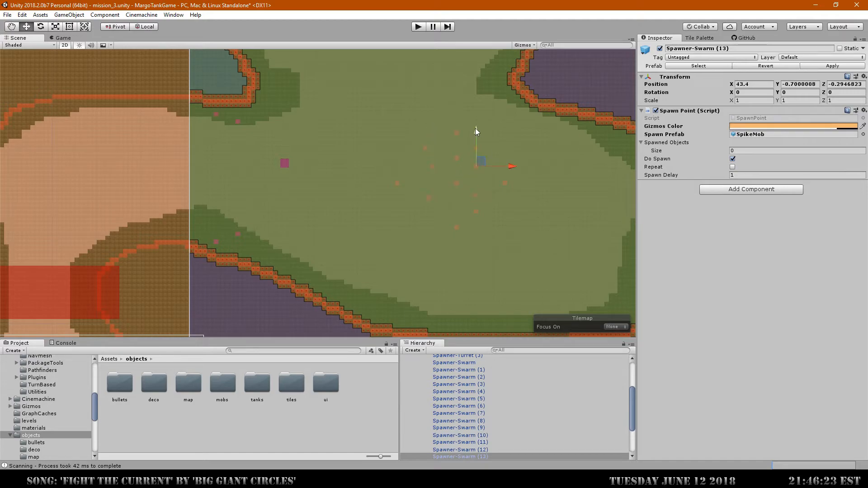
left_click_drag(506, 221, 450, 221)
key("ctrl+v")
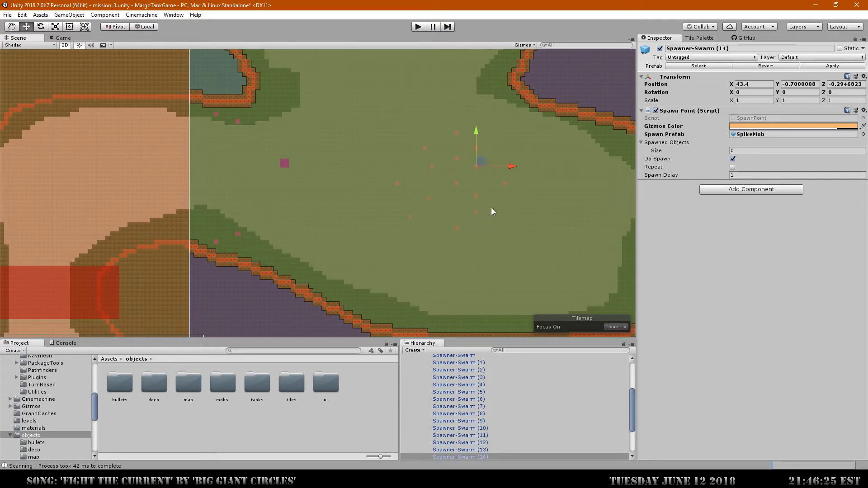
left_click_drag(521, 168, 569, 178)
key("ctrl+v")
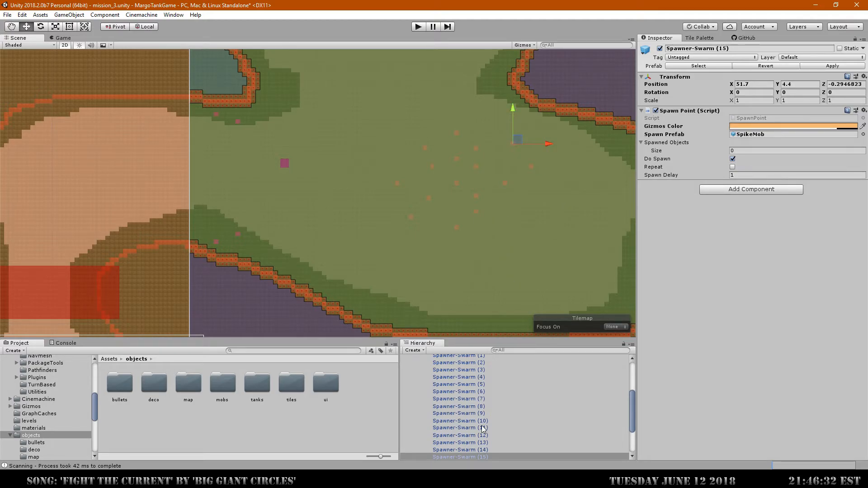
Step: Assign all turret and swarm spawners to the Spawn Points list of Spawner-FightArea1 and save the scene
scroll(482, 425, "up", 5)
left_click(453, 394)
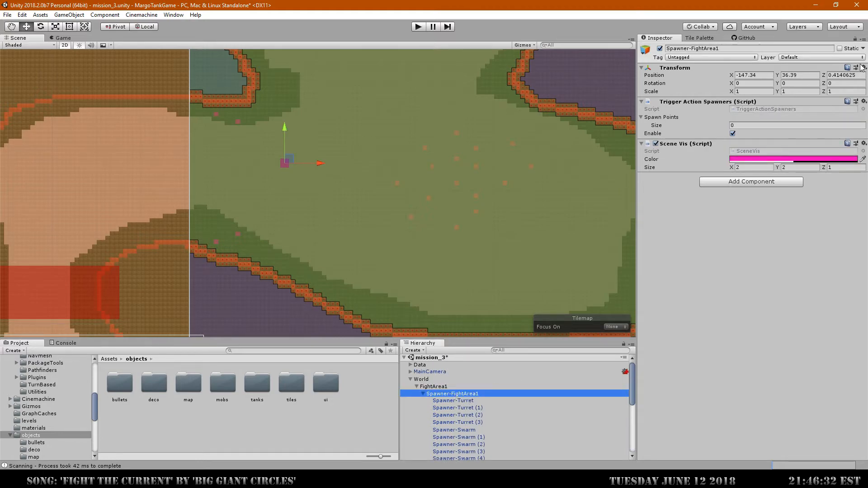
left_click(856, 39)
left_click(472, 404)
scroll(473, 416, "down", 5)
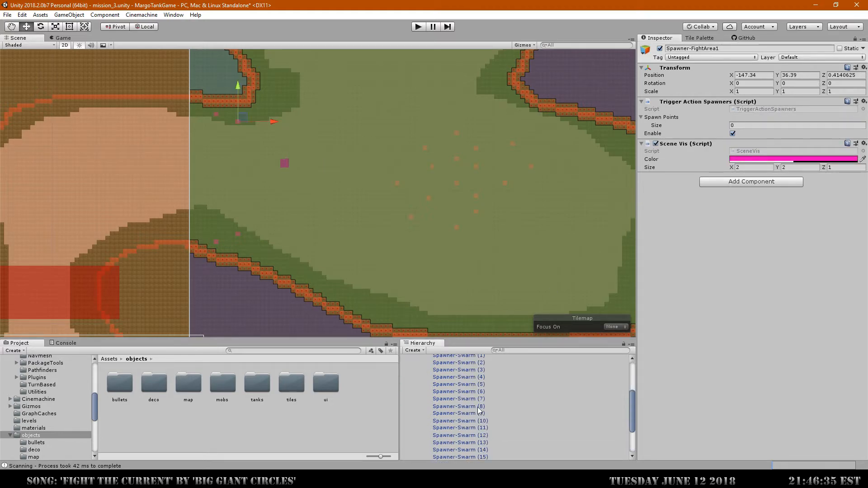
left_click(476, 430, "shift")
left_click_drag(464, 396, 709, 156)
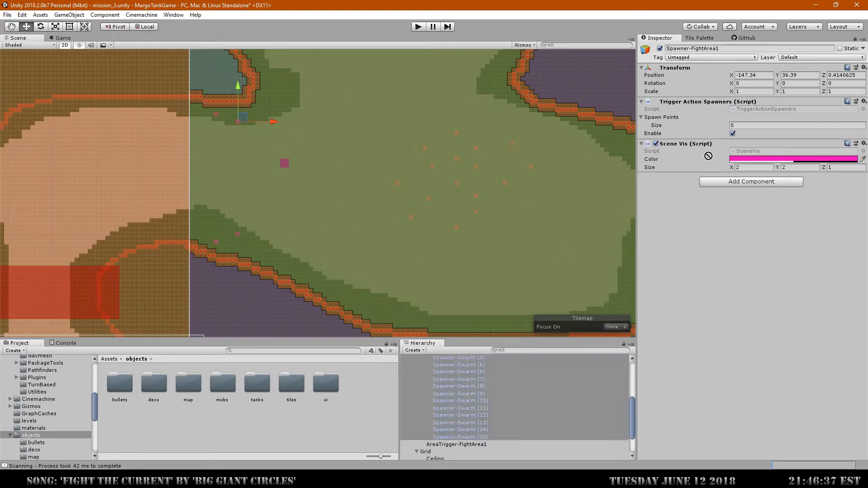
left_click_drag(739, 122, 741, 124)
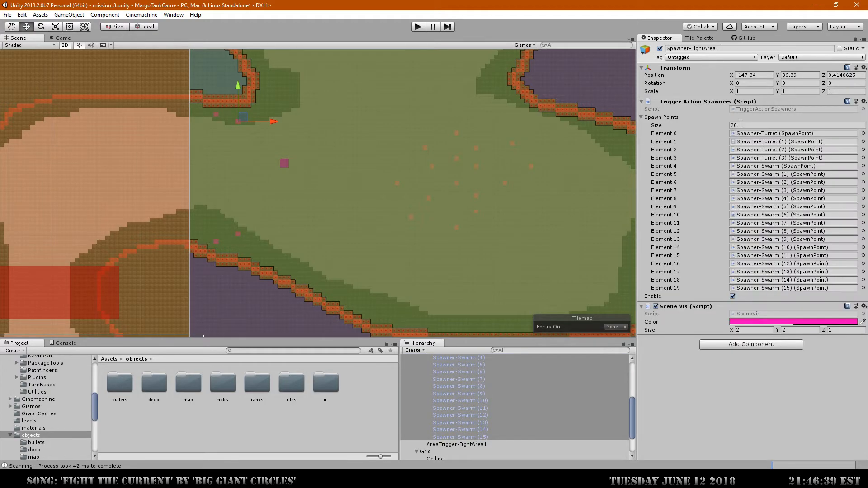
left_click(642, 117)
left_click(7, 14)
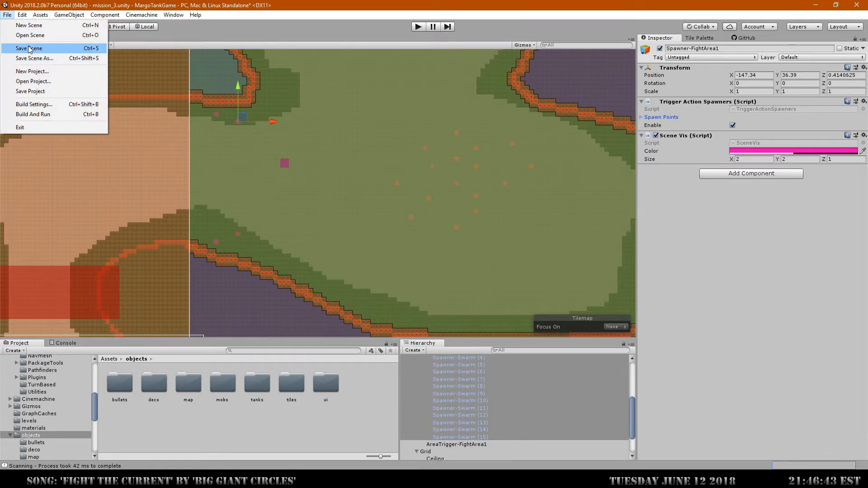
left_click(33, 48)
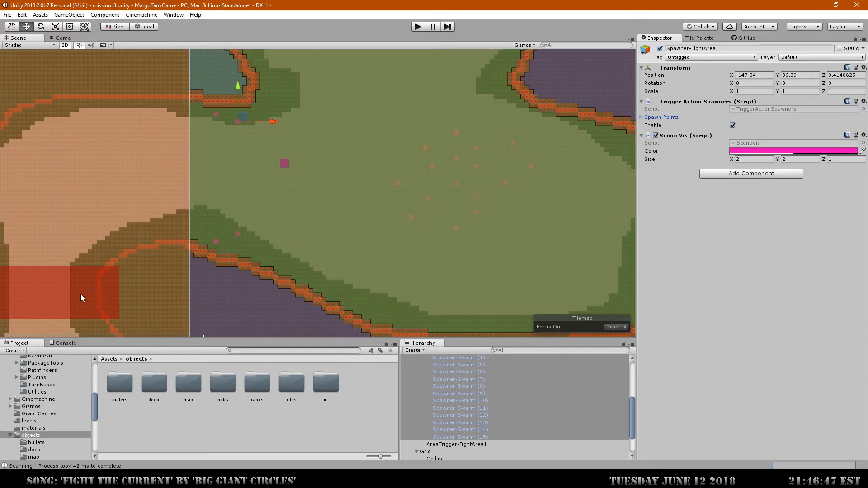
Step: Add Spawner-FightArea1 as an action of AreaTrigger-FightArea1 and save the scene
left_click(102, 287)
key("f")
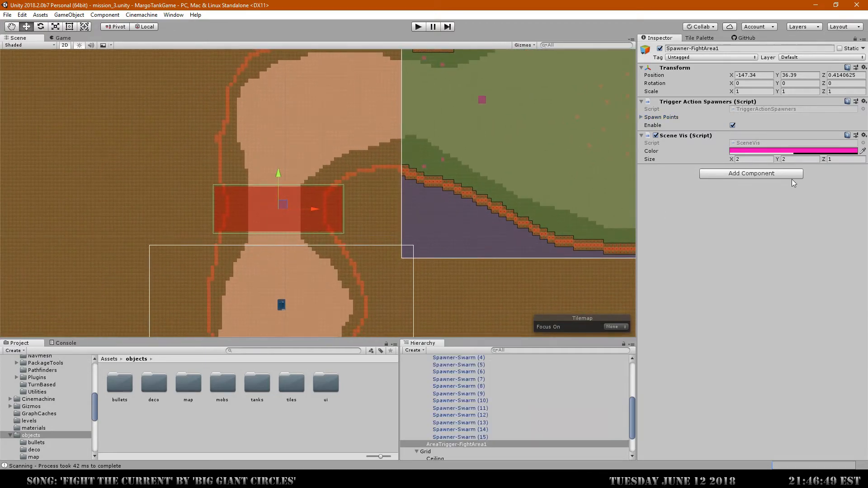
scroll(476, 422, "up", 4)
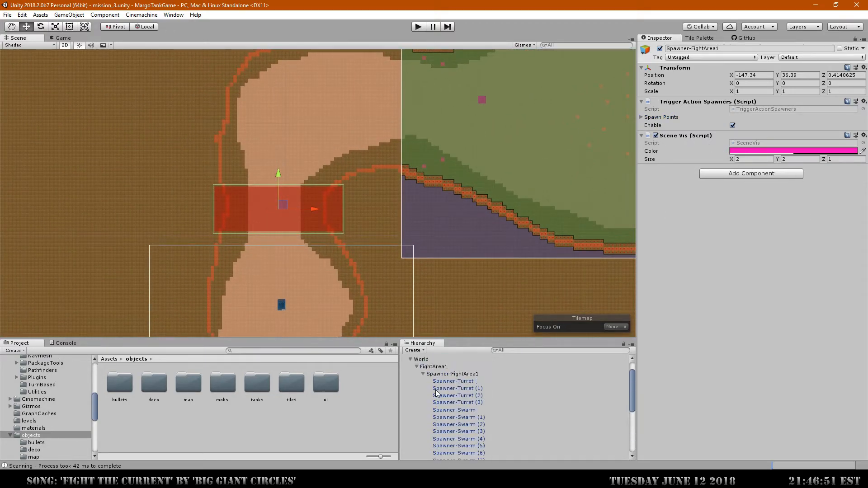
left_click(425, 375)
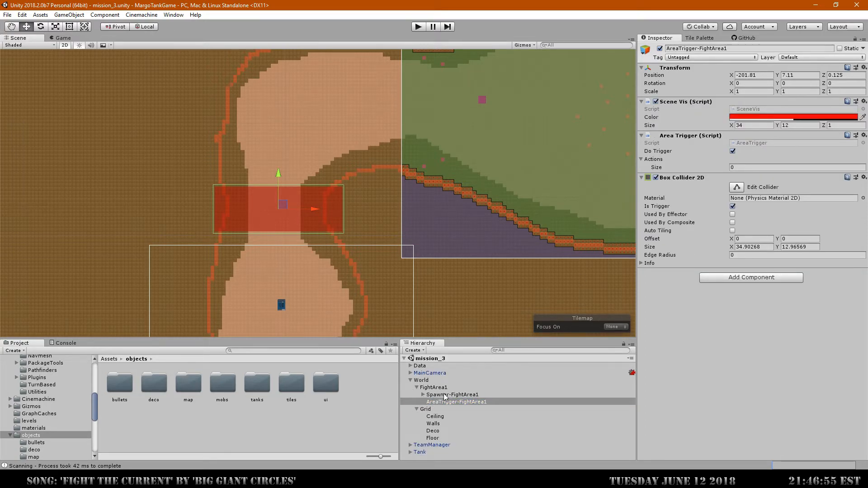
left_click_drag(445, 397, 735, 167)
left_click(7, 14)
left_click(26, 49)
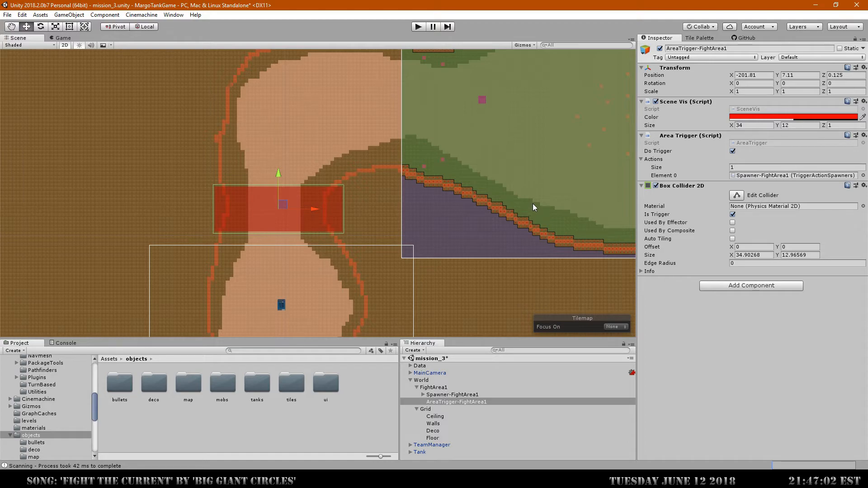
key("ctrl+s")
Step: Start a play test of mission_3 and drive the tank up the tunnel through AreaTrigger-FightArea1 towards the chamber
scroll(502, 161, "down", 7)
middle_click_drag(499, 163, 389, 221)
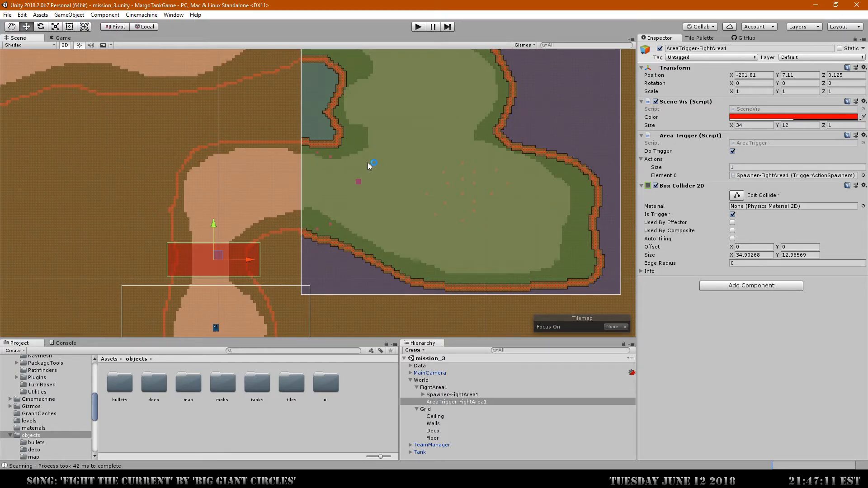
middle_click_drag(383, 128, 405, 185)
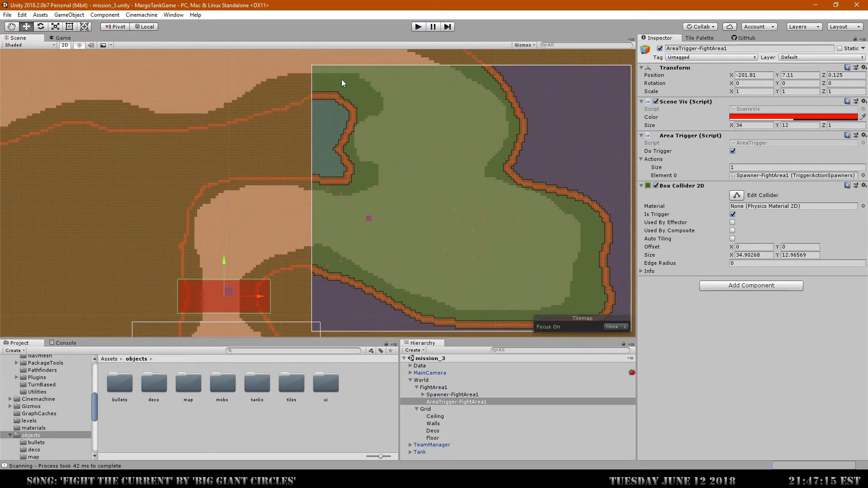
middle_click_drag(386, 106, 397, 158)
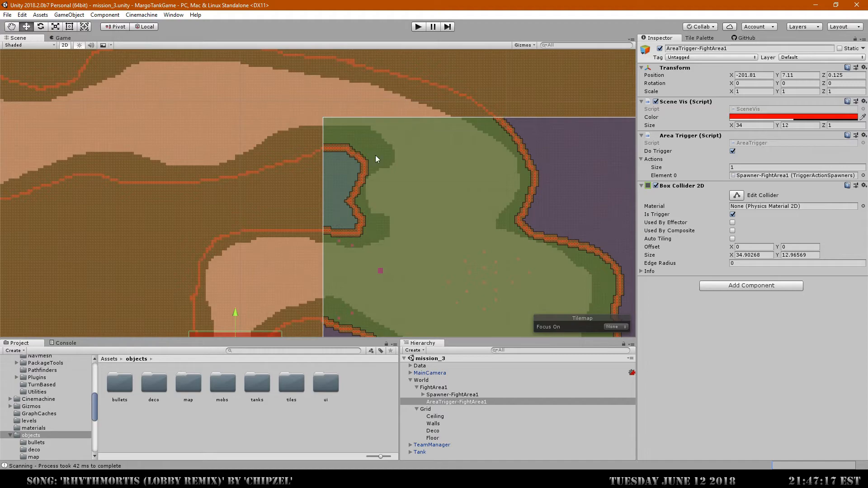
middle_click_drag(411, 221, 417, 172)
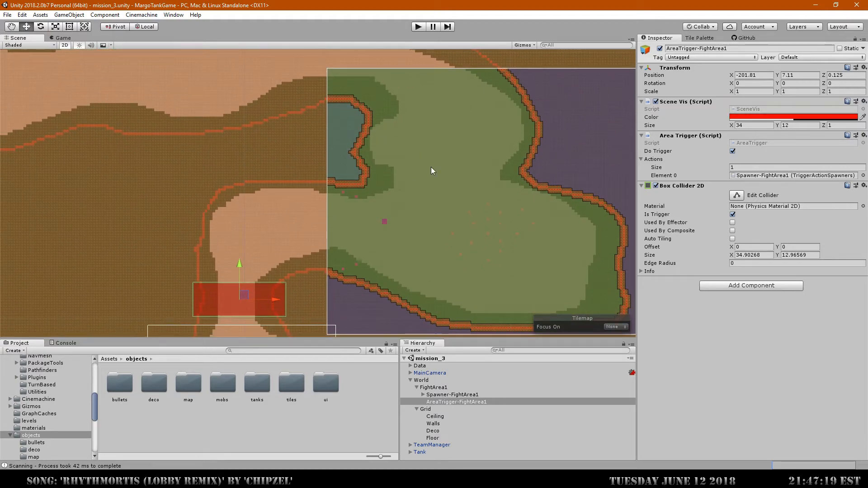
middle_click_drag(427, 218, 464, 142)
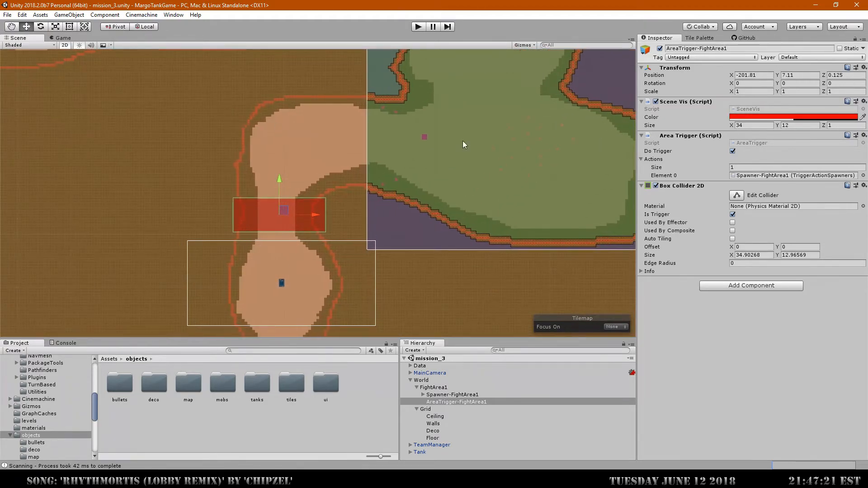
left_click(418, 26)
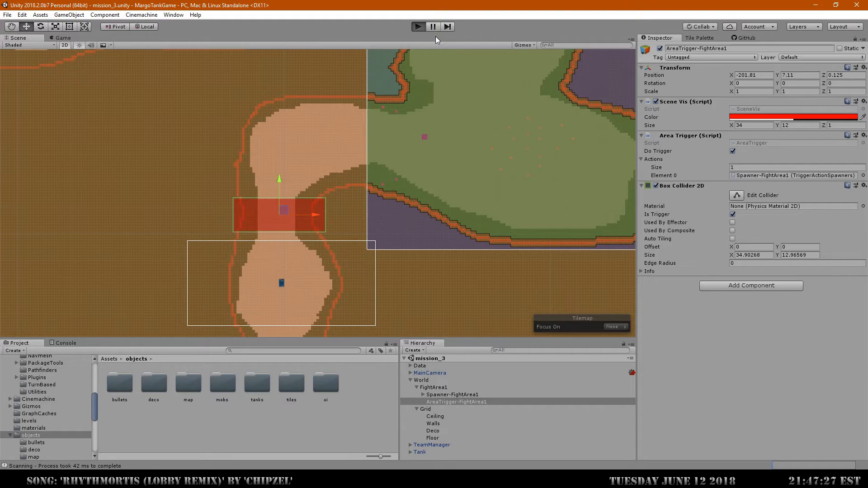
key("w")
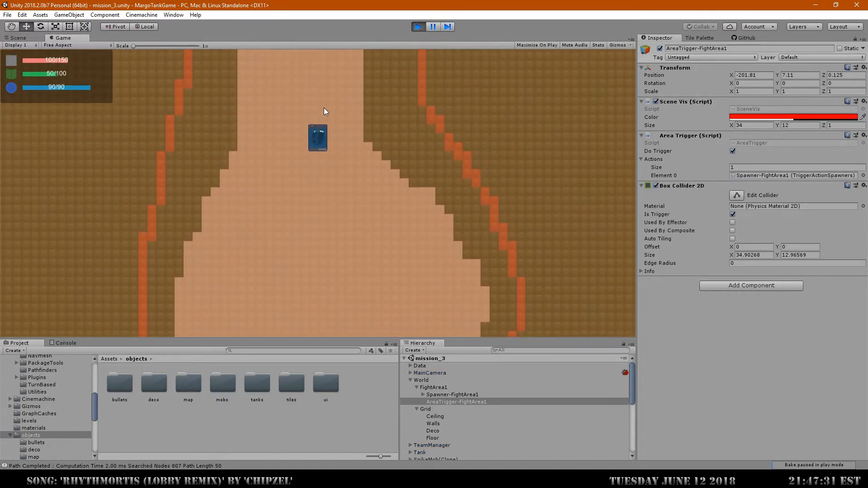
key("d")
key("d")
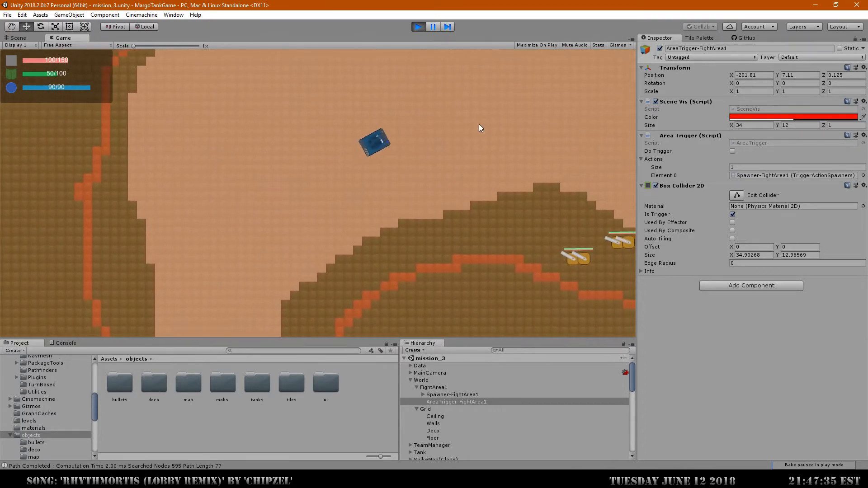
key("d")
Step: Fight the turrets at the chamber entrance and drive the tank into FightArea1, drawing out the SpikeMob swarm
mouse_move(506, 249)
left_mouse_down()
mouse_move(512, 262)
mouse_move(485, 276)
mouse_move(512, 259)
mouse_move(479, 261)
mouse_move(430, 156)
mouse_move(375, 81)
mouse_move(443, 99)
mouse_move(452, 92)
mouse_move(438, 90)
mouse_move(525, 94)
mouse_move(529, 105)
mouse_move(541, 102)
mouse_move(428, 109)
mouse_move(393, 178)
mouse_move(362, 195)
mouse_move(384, 221)
mouse_move(357, 233)
mouse_move(278, 191)
mouse_move(208, 186)
mouse_move(231, 247)
mouse_move(222, 273)
mouse_move(251, 243)
mouse_move(221, 222)
mouse_move(185, 226)
mouse_move(185, 236)
mouse_move(225, 129)
mouse_move(218, 138)
mouse_move(271, 143)
mouse_move(287, 157)
mouse_move(316, 156)
mouse_move(322, 144)
mouse_move(315, 121)
mouse_move(284, 208)
mouse_move(302, 221)
mouse_move(281, 239)
mouse_move(225, 233)
mouse_move(215, 247)
mouse_move(147, 257)
mouse_move(153, 186)
mouse_move(186, 101)
mouse_move(281, 110)
mouse_move(278, 134)
mouse_move(229, 134)
mouse_move(209, 146)
left_mouse_up()
key("s")
key("w")
key("s")
key("d")
key("w")
key("a")
key("d")
key("w")
key("a")
key("d")
key("d")
key("d")
key("d")
key("d")
key("d")
key("d")
key("d")
key("d")
key("d")
key("w")
key("d")
key("w")
key("a")
key("d")
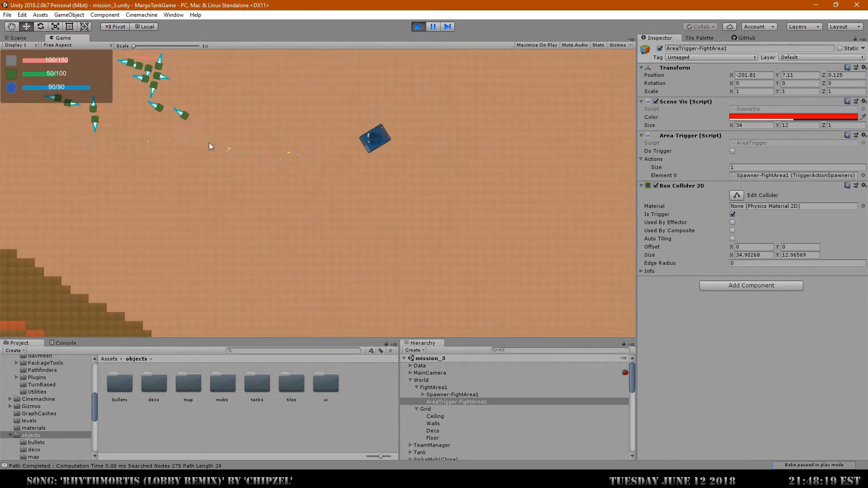
Step: Circle the tank around the chamber while shooting at the pursuing SpikeMobs to test how the swarm chases
key("w")
key("d")
mouse_move(149, 127)
left_mouse_down()
mouse_move(104, 115)
mouse_move(131, 136)
mouse_move(185, 137)
mouse_move(195, 120)
left_mouse_up()
key("w")
key("d")
key("w")
key("d")
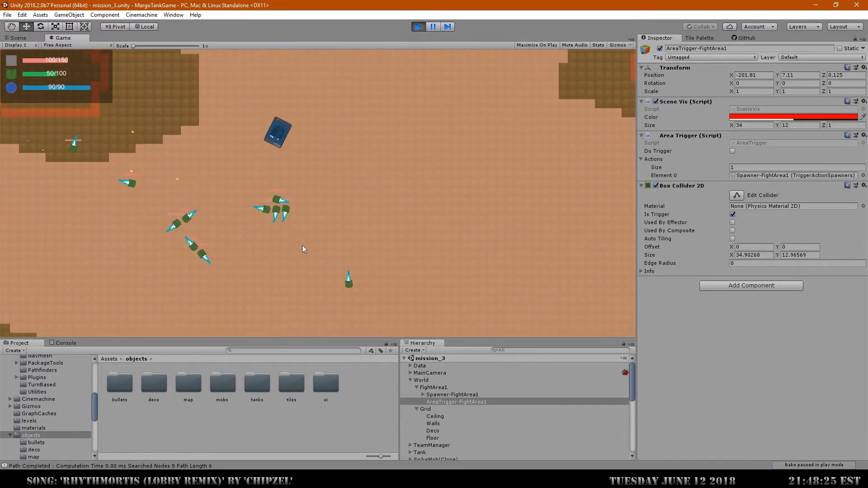
key("w")
key("d")
mouse_move(274, 240)
left_mouse_down()
mouse_move(257, 240)
mouse_move(256, 221)
mouse_move(188, 202)
left_mouse_up()
key("w")
key("d")
key("w")
key("d")
mouse_move(222, 241)
left_mouse_down()
mouse_move(208, 189)
mouse_move(219, 161)
mouse_move(210, 135)
left_mouse_up()
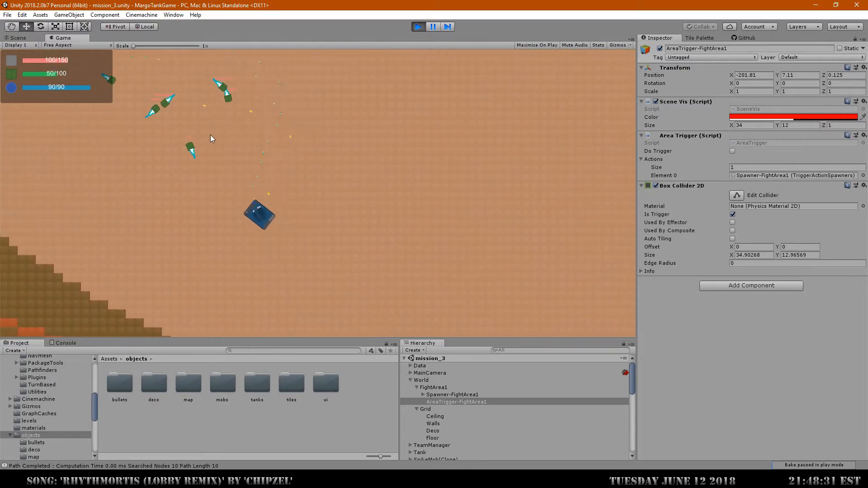
key("w")
key("a")
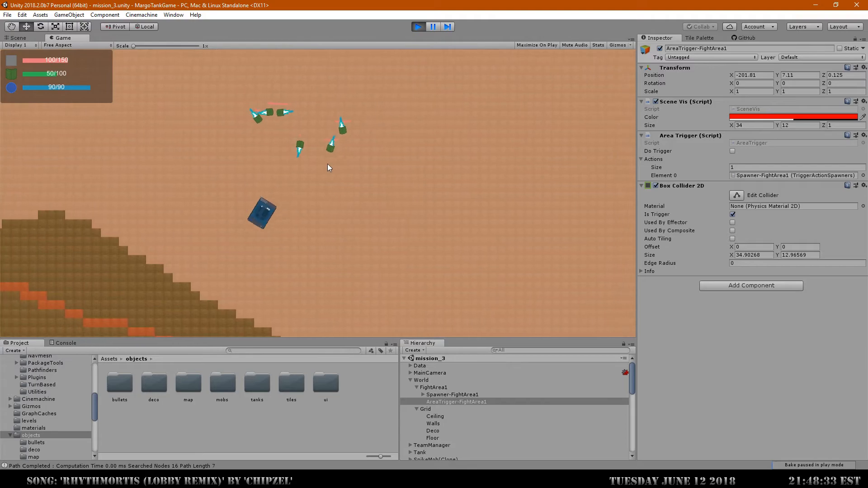
key("w")
Step: Inspect the spawned SpikeMob clones close up in the Scene view while the game is running
left_click(21, 38)
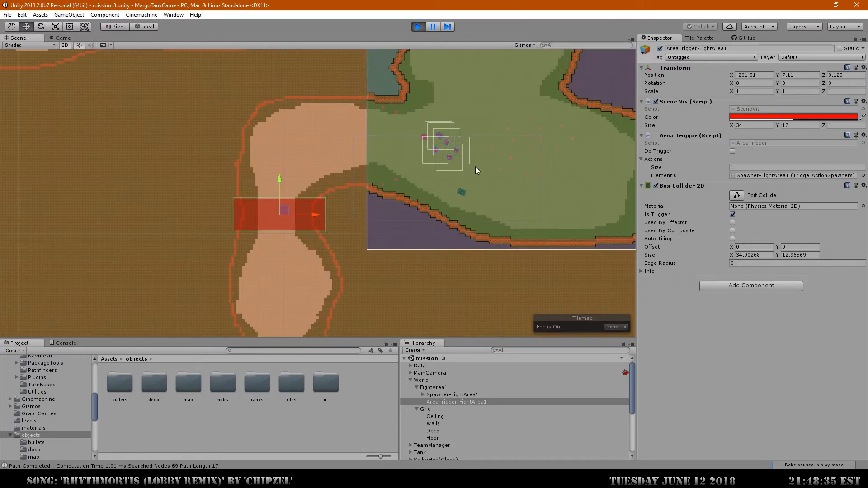
scroll(470, 168, "up", 10)
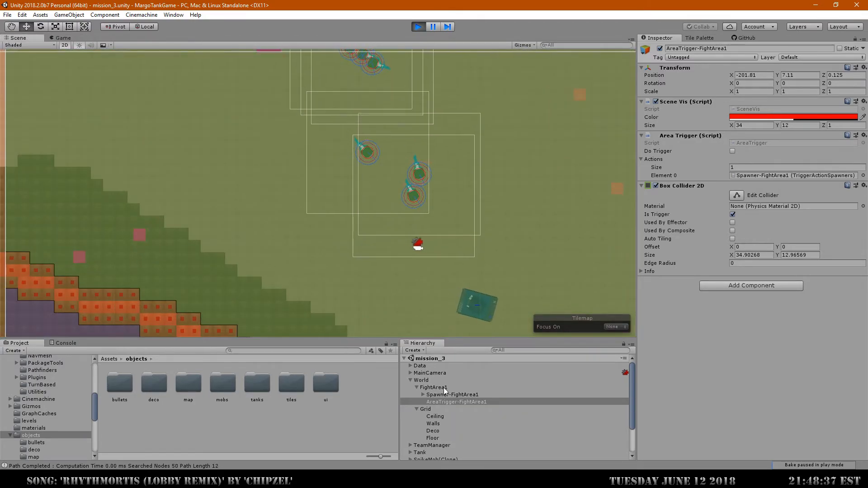
scroll(455, 414, "down", 2)
left_click(451, 420)
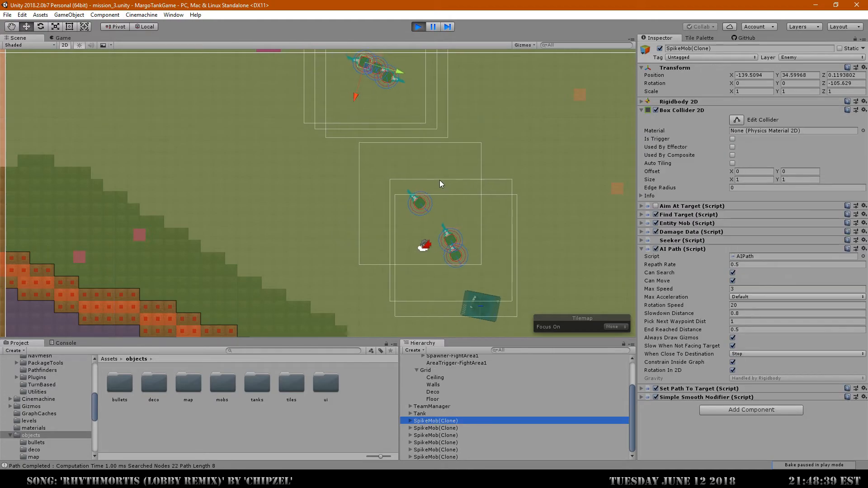
left_click(468, 264)
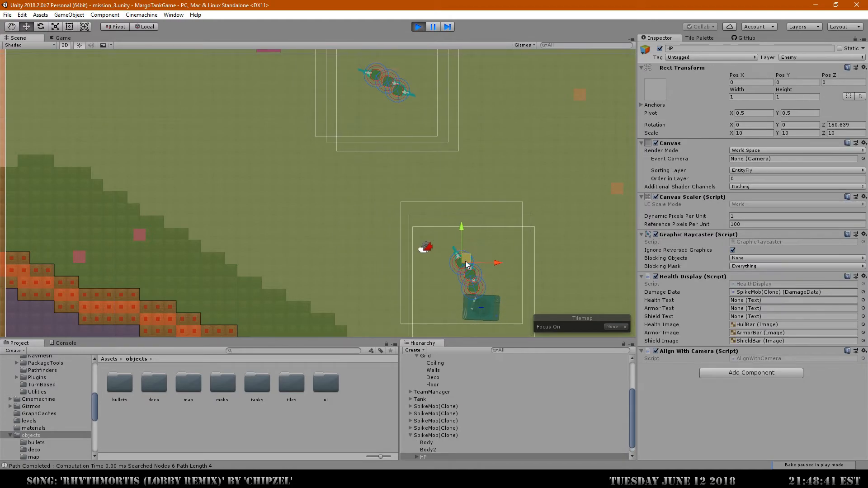
middle_click_drag(544, 185, 420, 112)
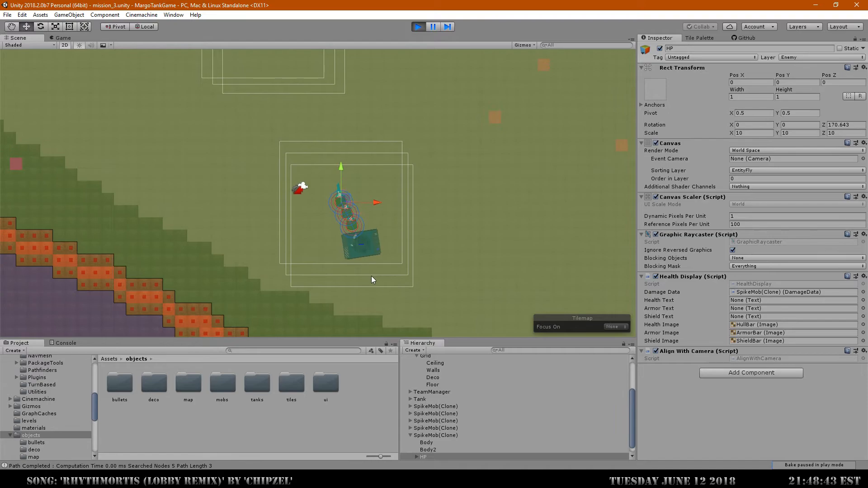
Step: Compare the swarm in the Game and Scene views and expand a SpikeMob clone's Seeker component to examine its paths
left_click(63, 38)
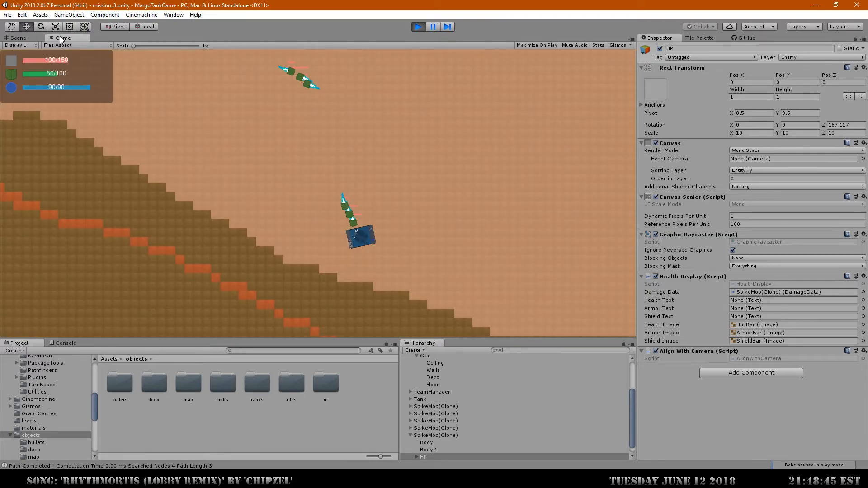
left_click(33, 38)
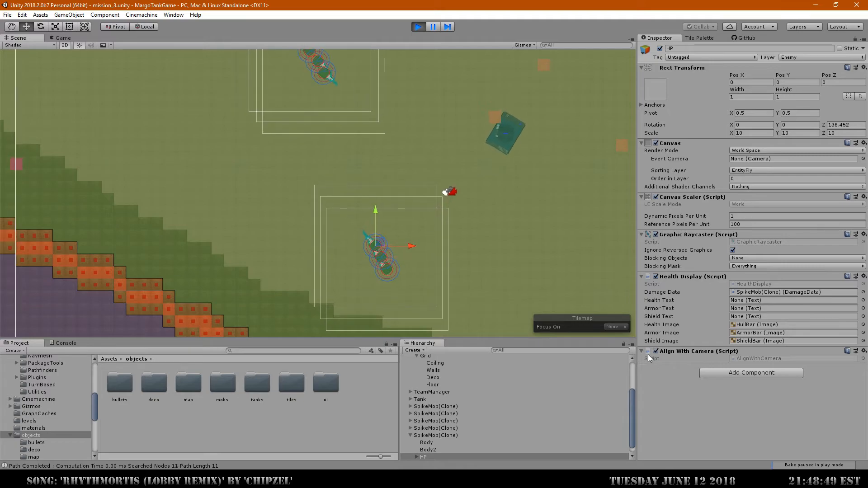
left_click(434, 406)
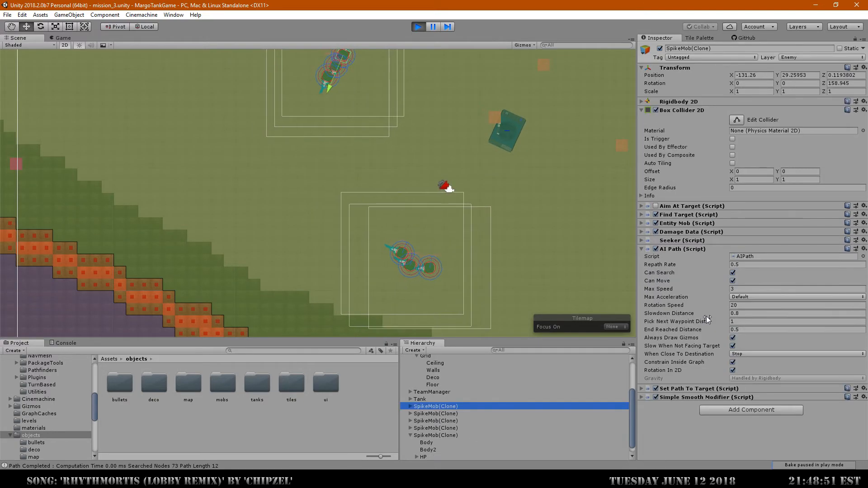
left_click(642, 240)
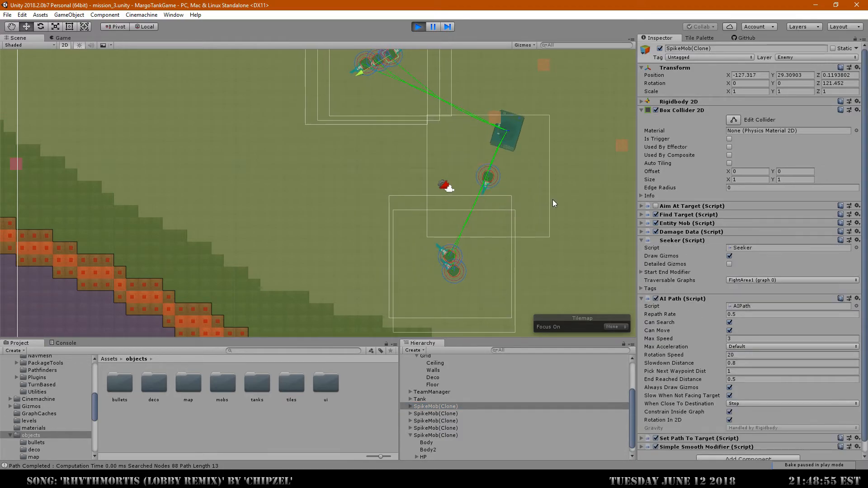
middle_click_drag(490, 184, 392, 202)
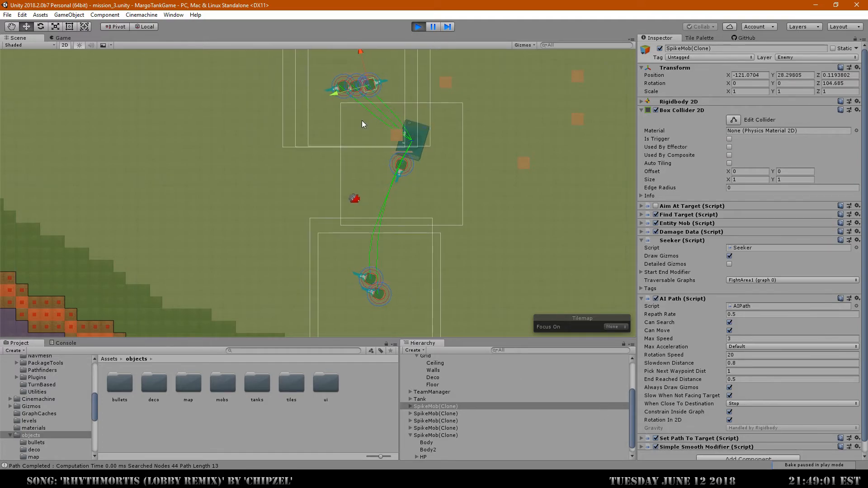
Step: Return to the running game and shoot the remaining SpikeMobs while steering the tank away from them
key("ctrl+2")
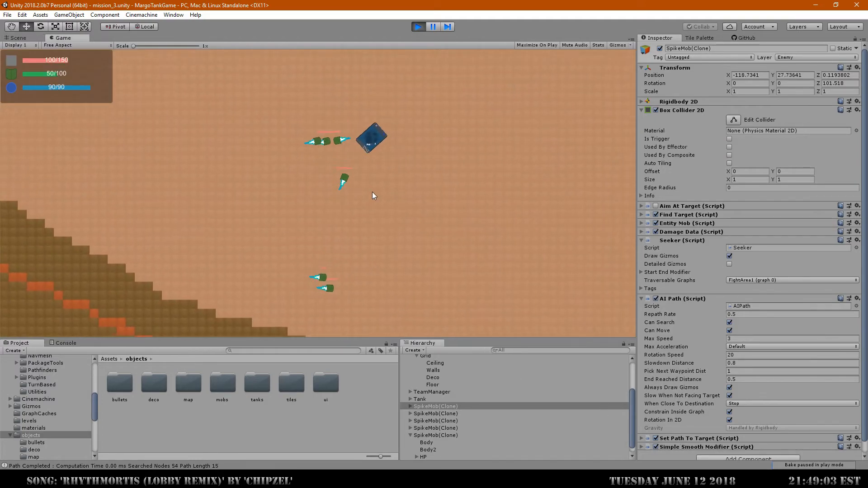
key("w")
key("a")
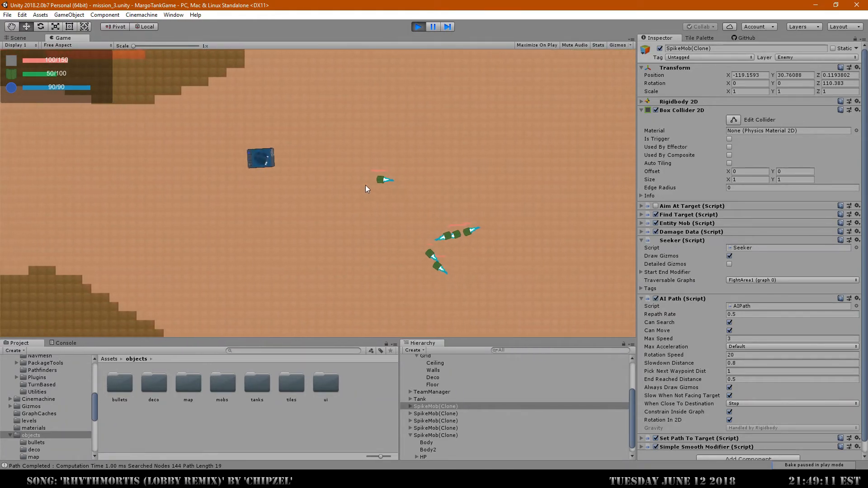
mouse_move(390, 177)
left_mouse_down()
mouse_move(397, 179)
mouse_move(377, 188)
mouse_move(413, 221)
mouse_move(480, 265)
mouse_move(493, 253)
left_mouse_up()
key("w")
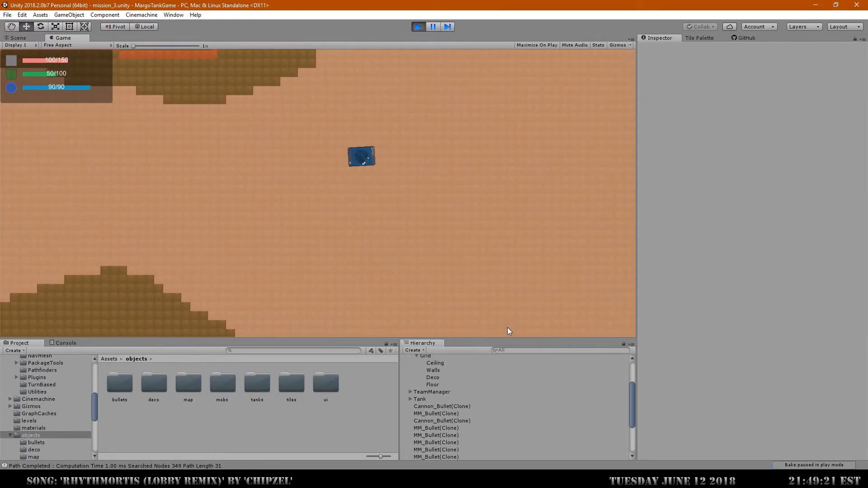
Step: Drive the tank around the cleared chamber and end the play test
key("a")
key("d")
key("w")
key("d")
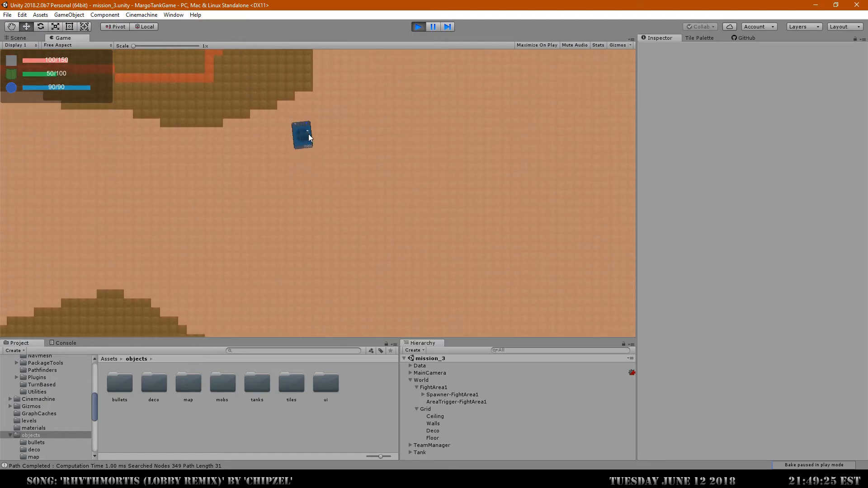
key("w")
key("d")
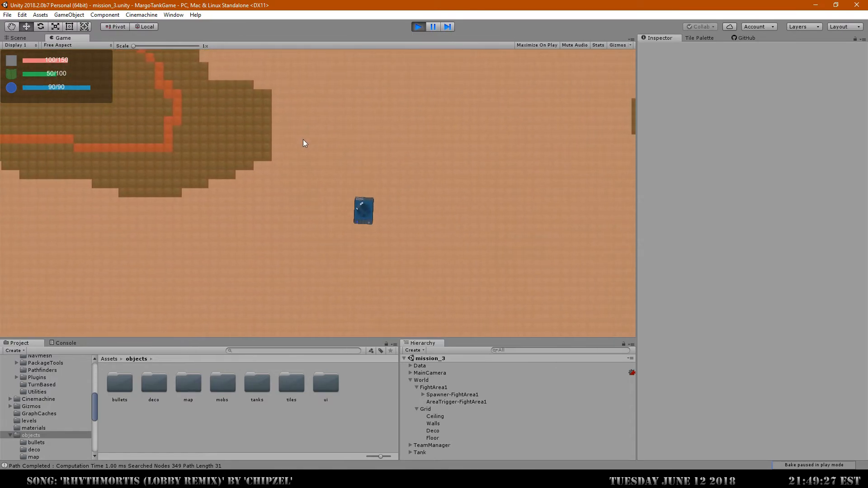
key("a")
key("a")
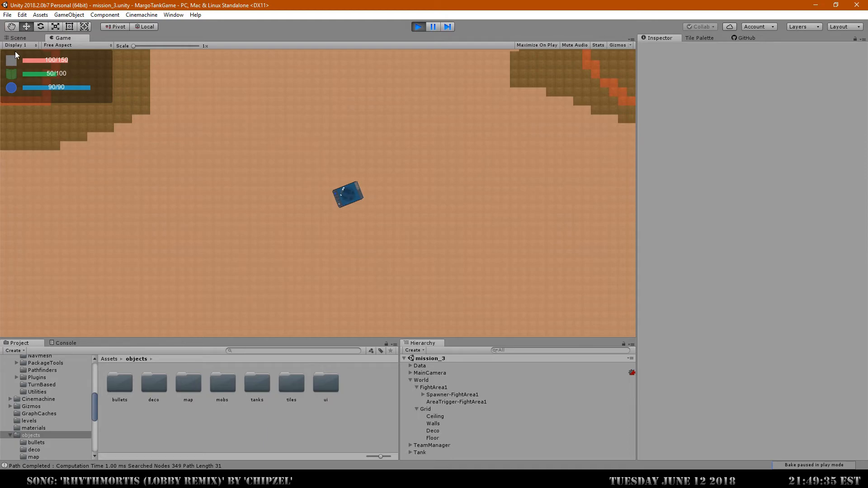
left_click(419, 26)
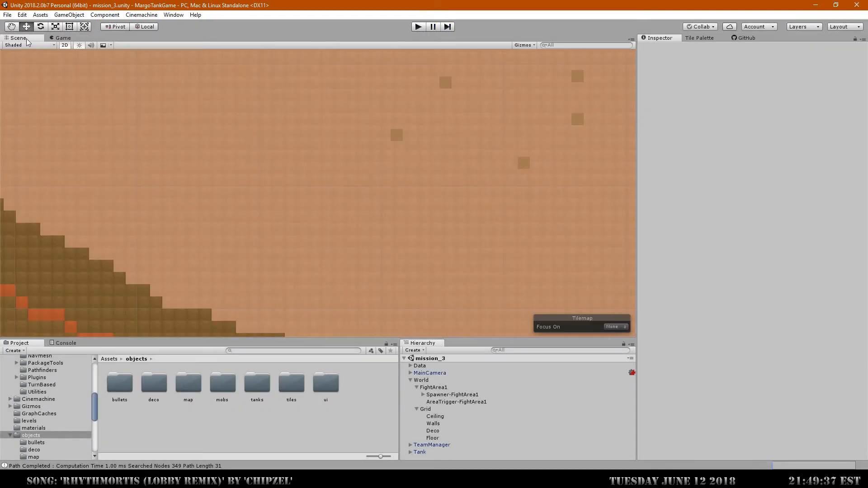
Step: Place an instance of the SpikeMob prefab from the objects/mobs folder in the chamber, near the swarm spawners
double_click(216, 389)
left_click_drag(121, 382, 274, 152)
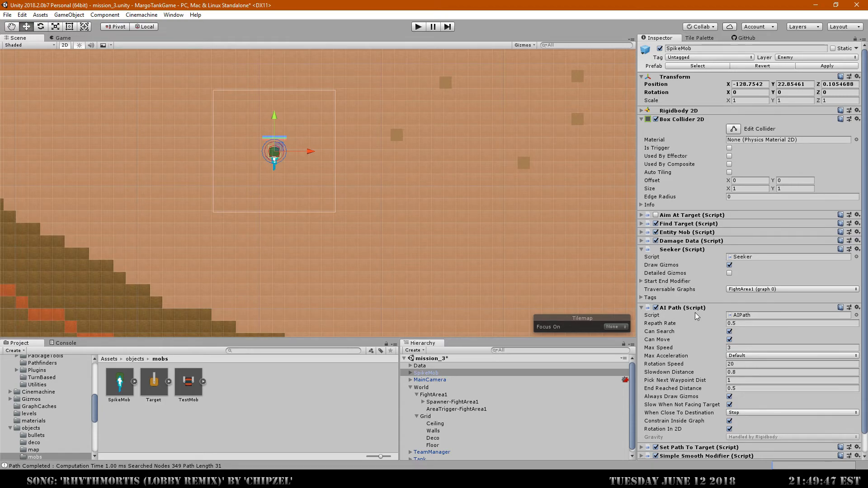
scroll(693, 312, "down", 1)
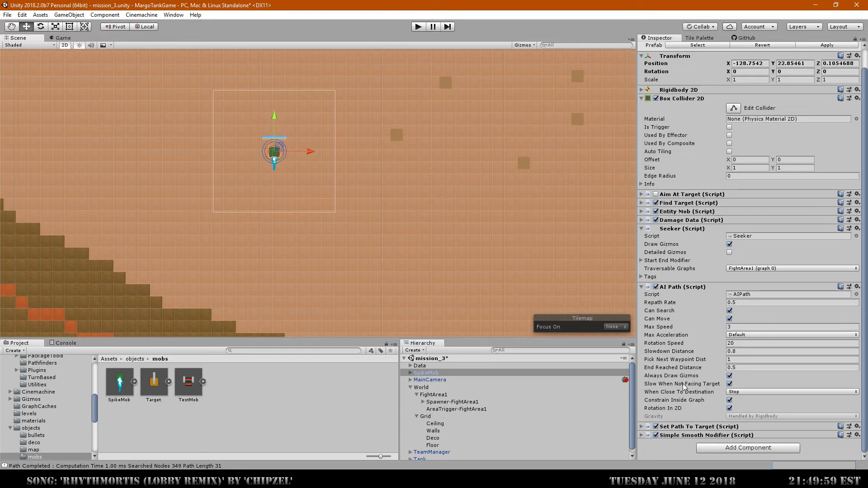
Step: Review SpikeMob's AI Path settings: Can Search, Can Move, Repath Rate, Max Speed, Rotation Speed, Slowdown Distance and Pick Next Waypoint Dist
left_click(730, 311)
left_click(730, 319)
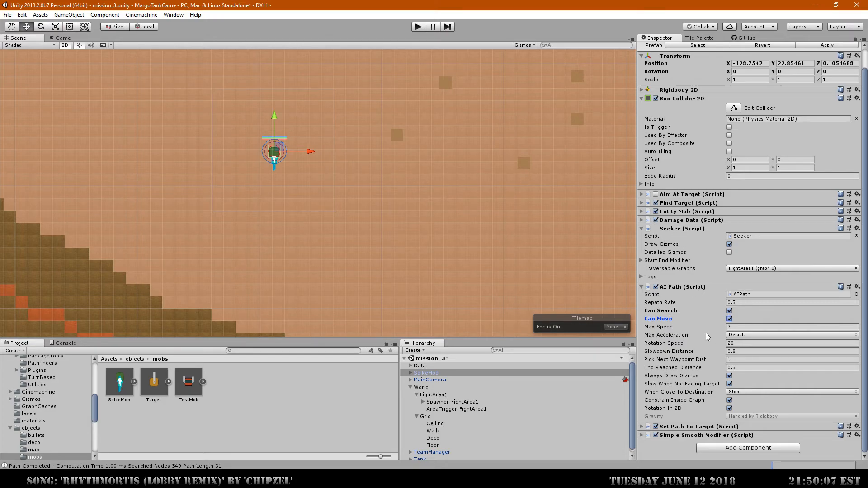
left_click(704, 301)
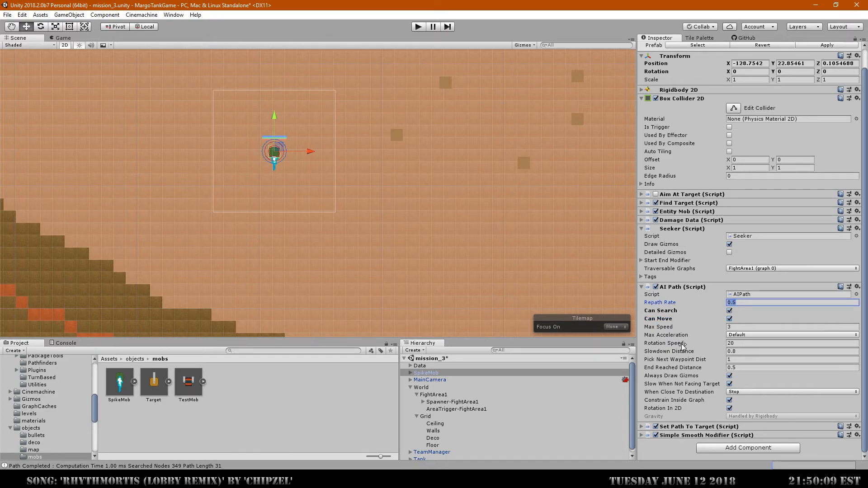
left_click(720, 328)
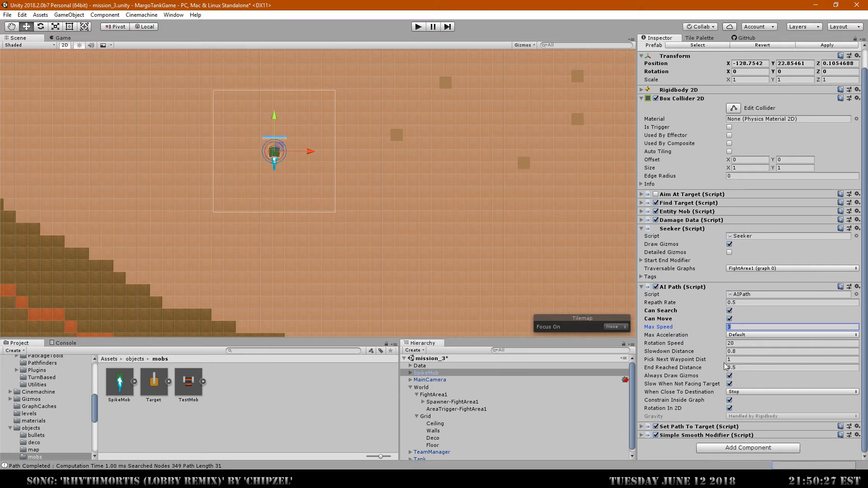
left_click(742, 346)
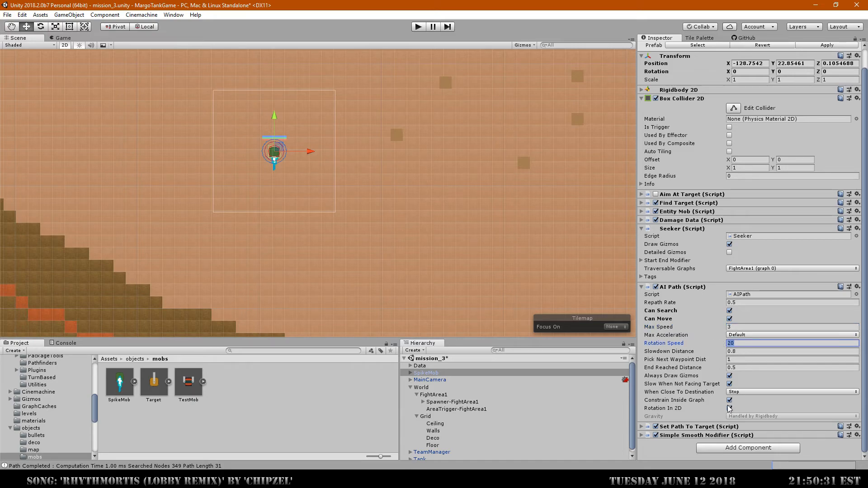
left_click(734, 353)
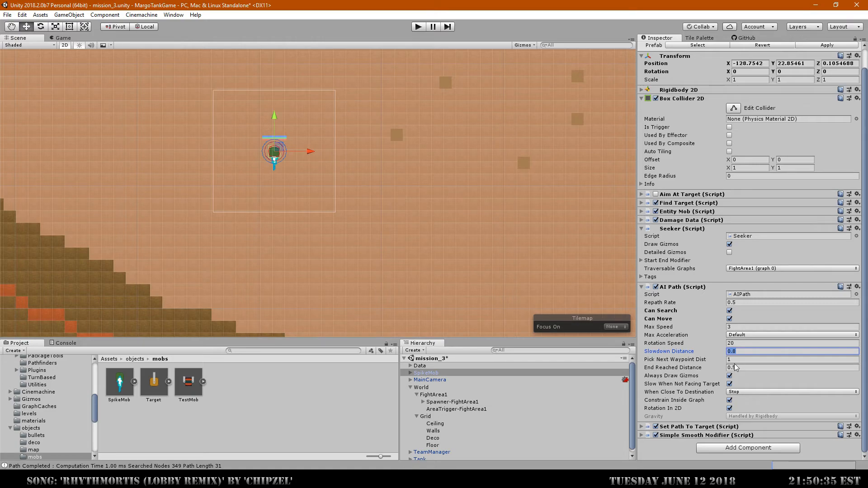
left_click(735, 360)
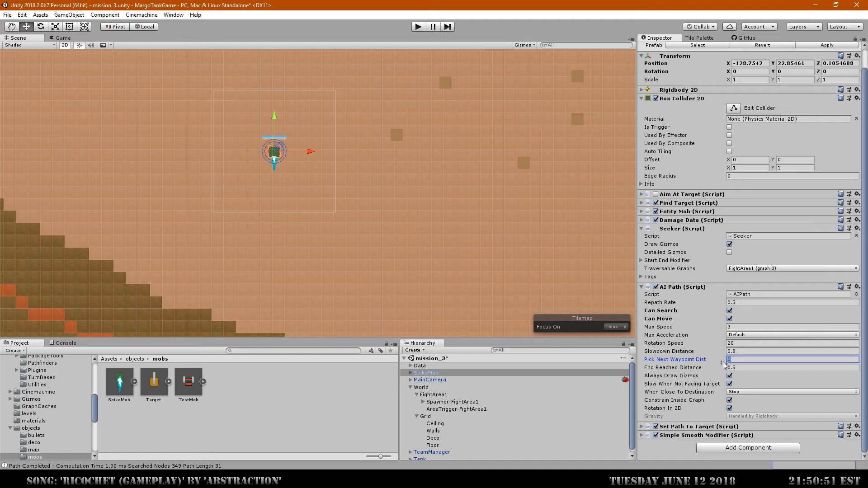
Step: Add a Dynamic Grid Obstacle component to the SpikeMob instance and select its Check Time value
left_click(731, 448)
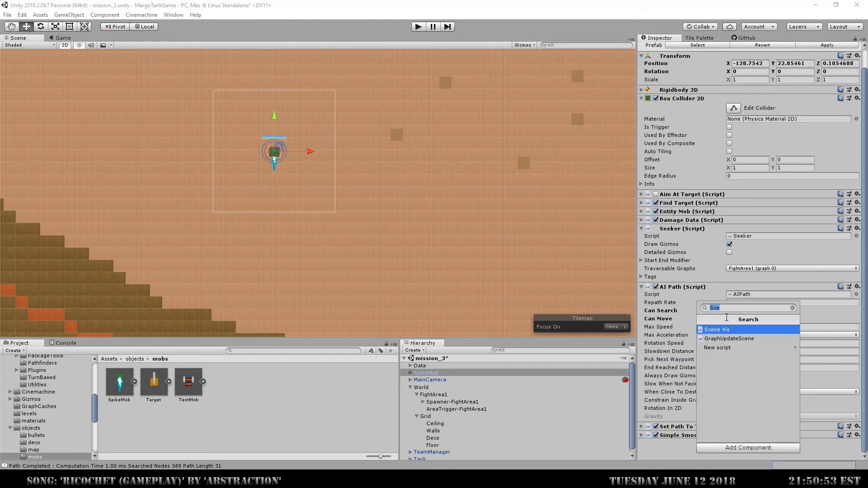
type("Dyna")
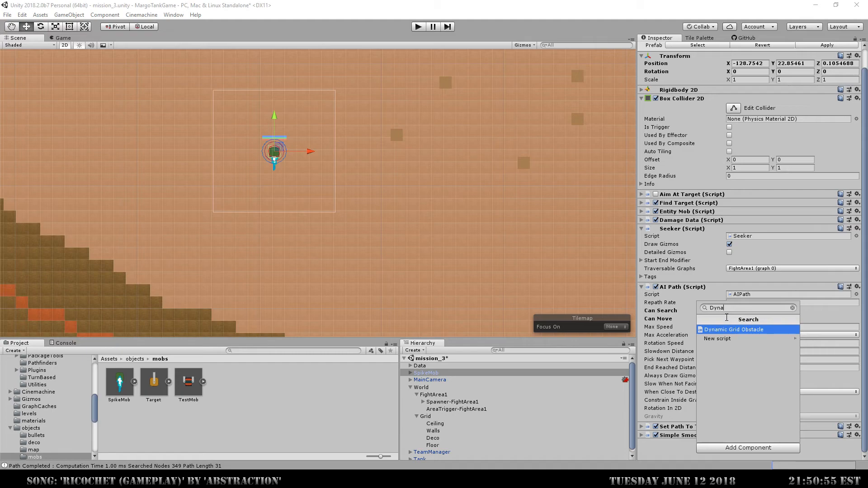
left_click(726, 330)
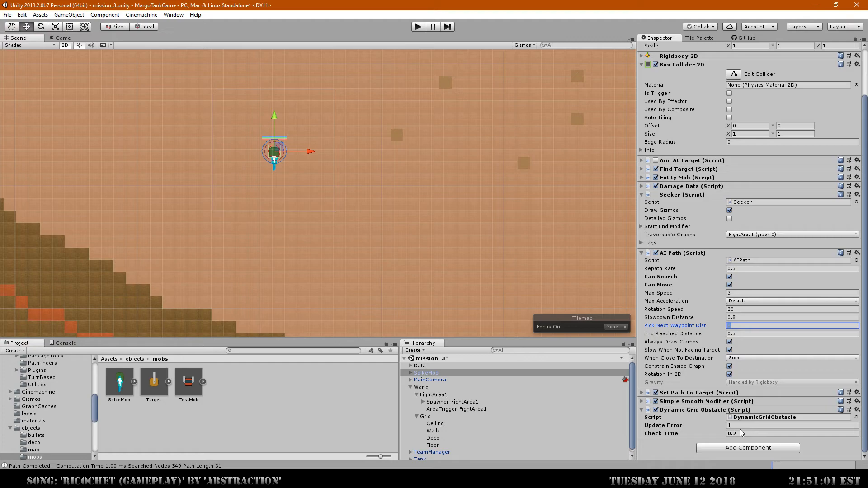
left_click(729, 434)
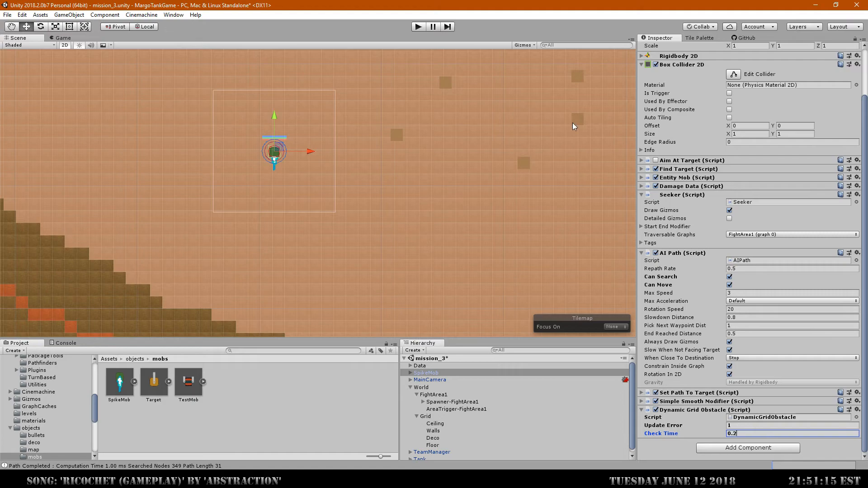
Step: Save the mission_3 scene and apply the SpikeMob instance's changes to its prefab
left_click(7, 15)
left_click(20, 49)
left_click(70, 37)
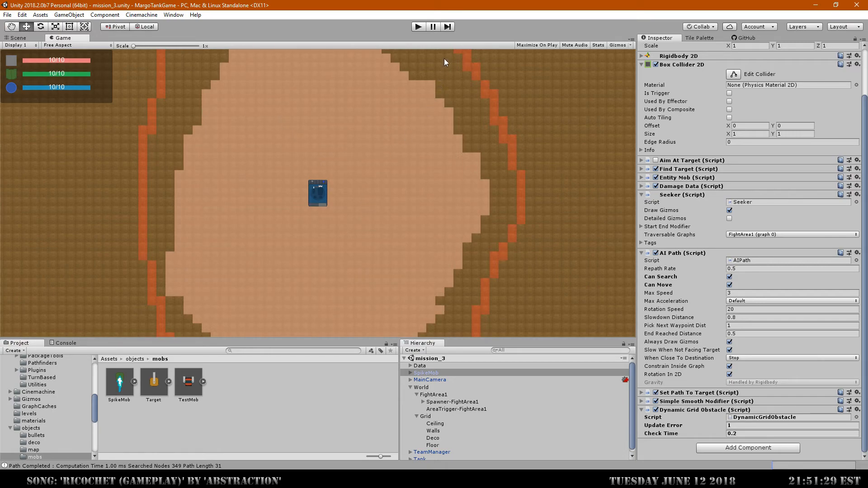
left_click(25, 37)
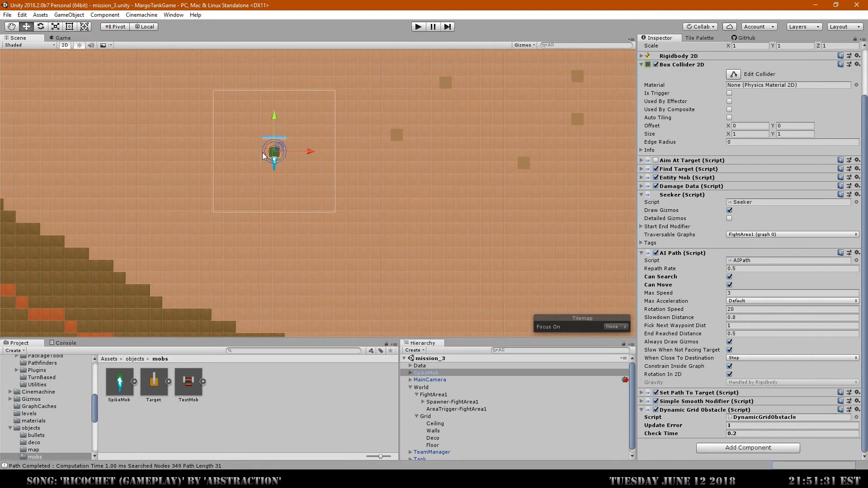
scroll(840, 64, "up", 3)
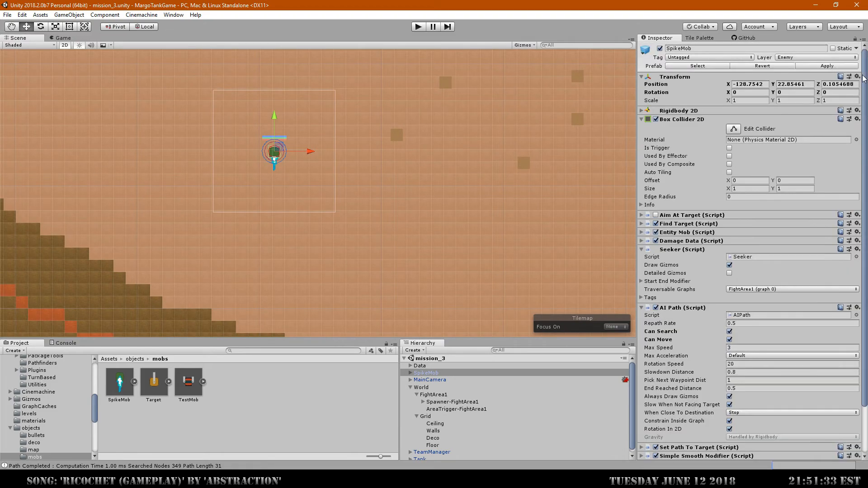
left_click(837, 67)
Step: Start a play test, inspect Spawner-FightArea1's Spawn Points and AreaTrigger-FightArea1's components, and switch from their properties to the Tile Palette
left_click(418, 26)
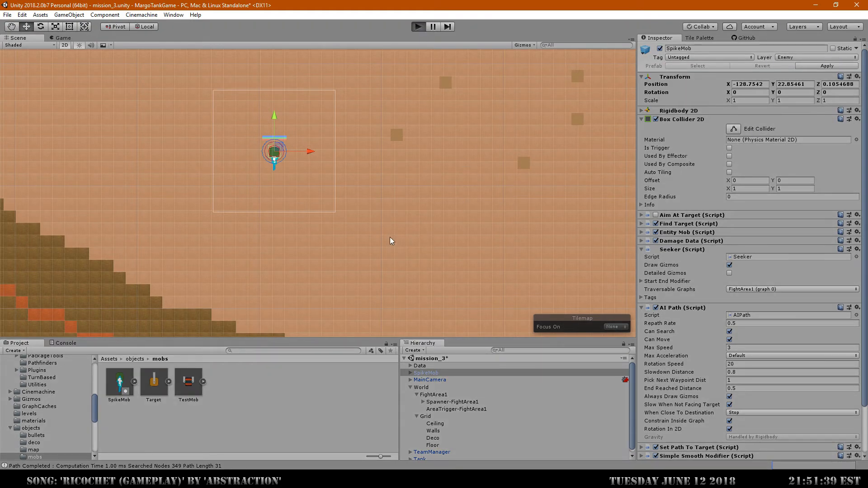
left_click(460, 401)
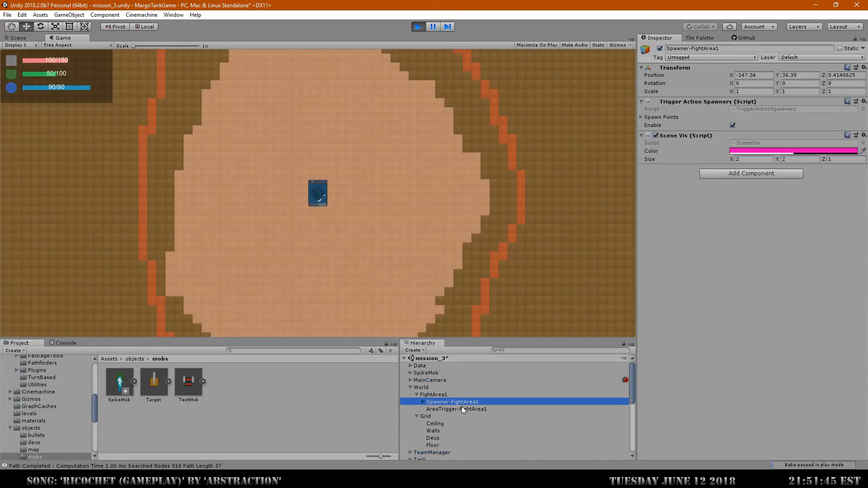
left_click(642, 117)
left_click(642, 116)
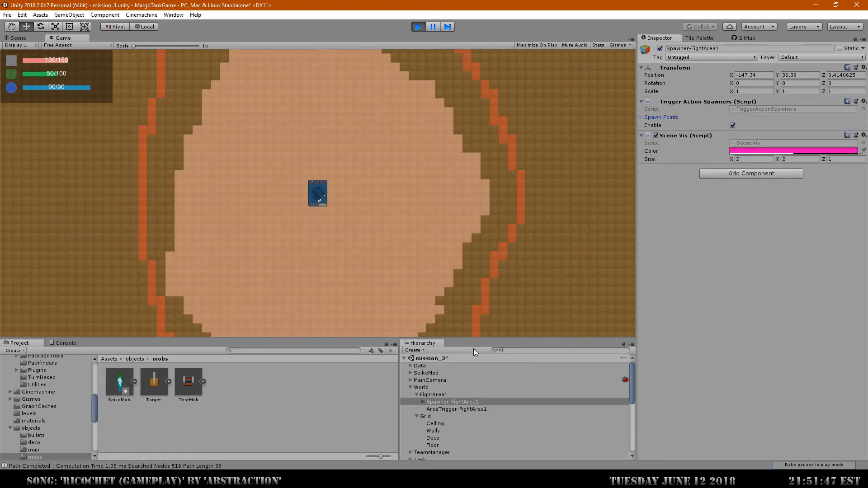
left_click(452, 410)
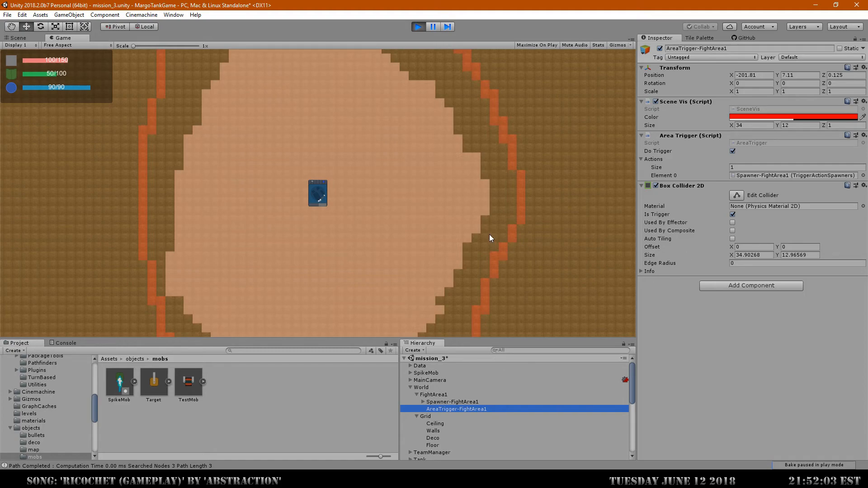
left_click(700, 39)
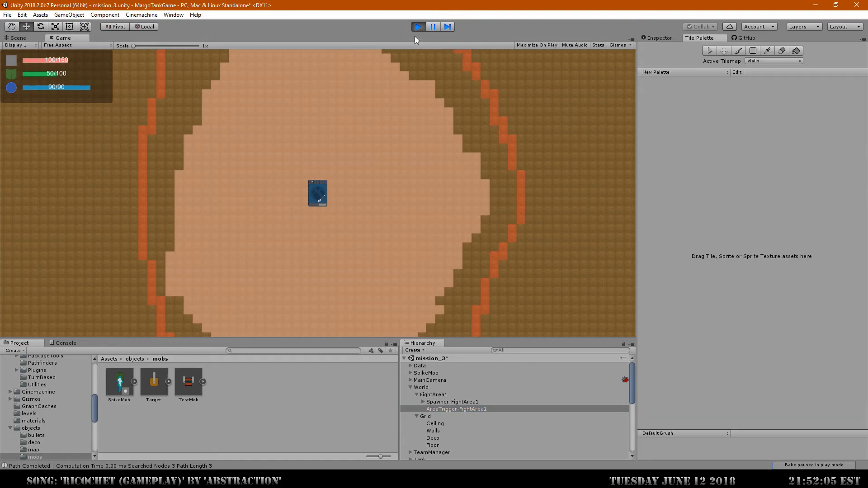
Step: Drive the tank through the corridor and past the turrets into FightArea1's chamber to trigger the SpikeMob swarm
key("w")
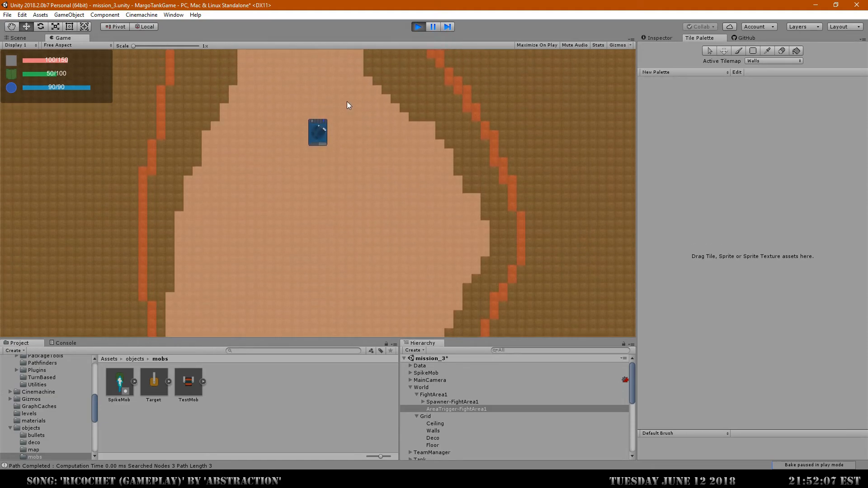
key("w")
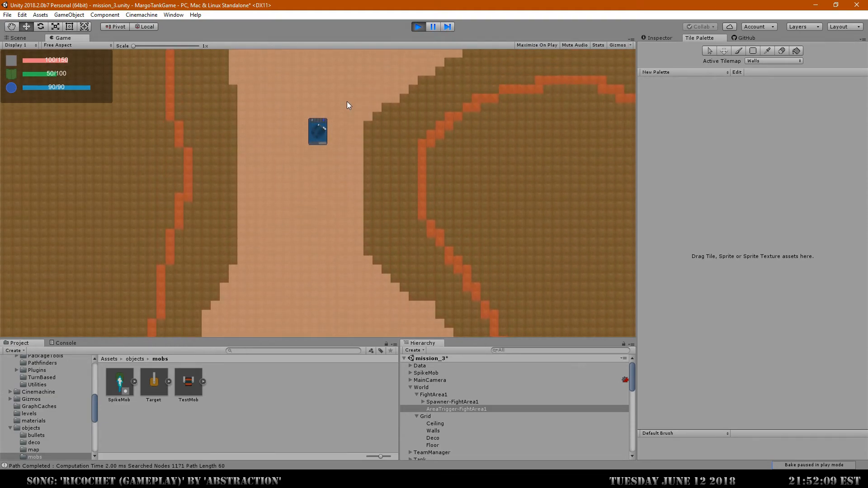
key("d")
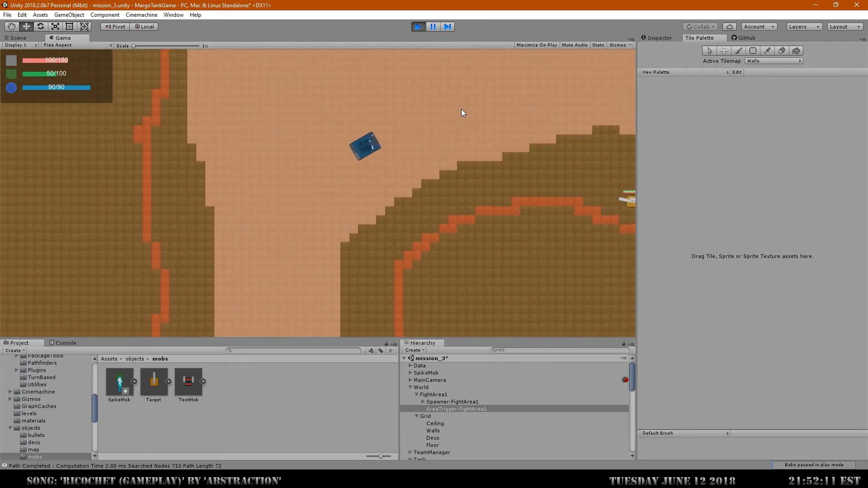
key("a")
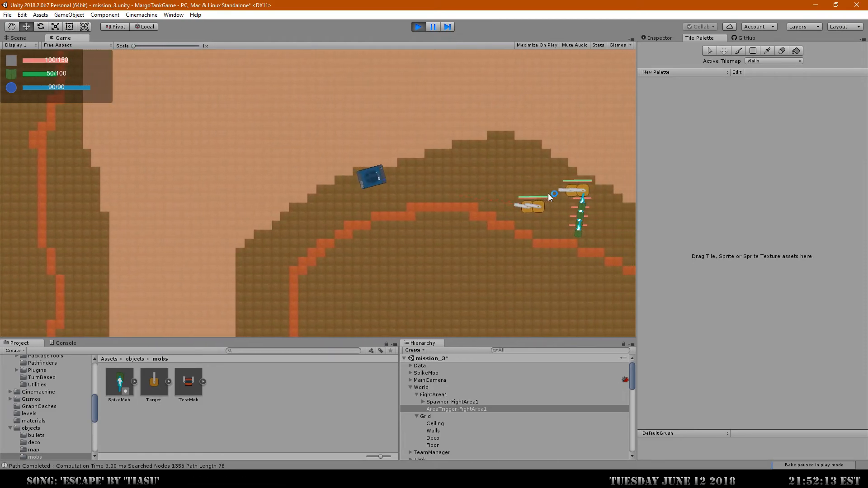
key("a")
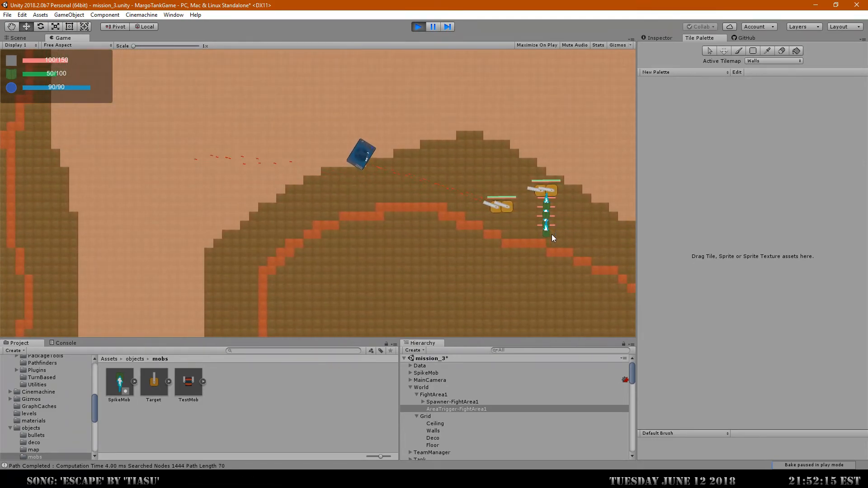
key("w")
key("d")
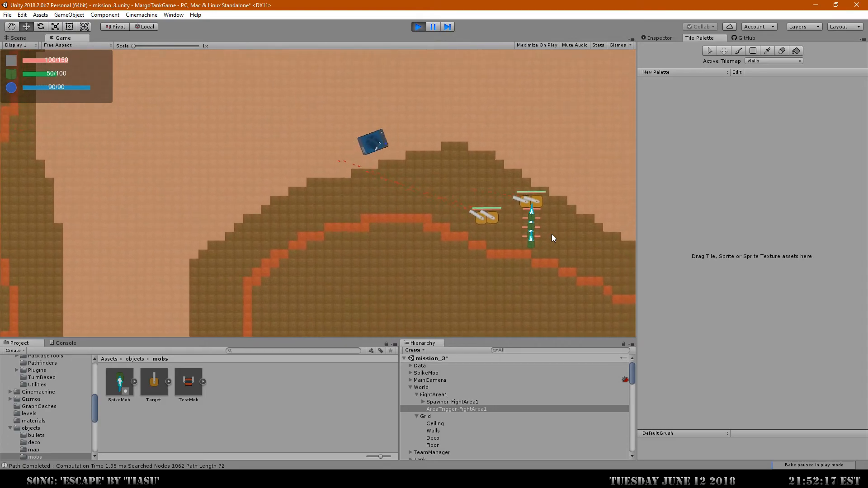
key("d")
key("a")
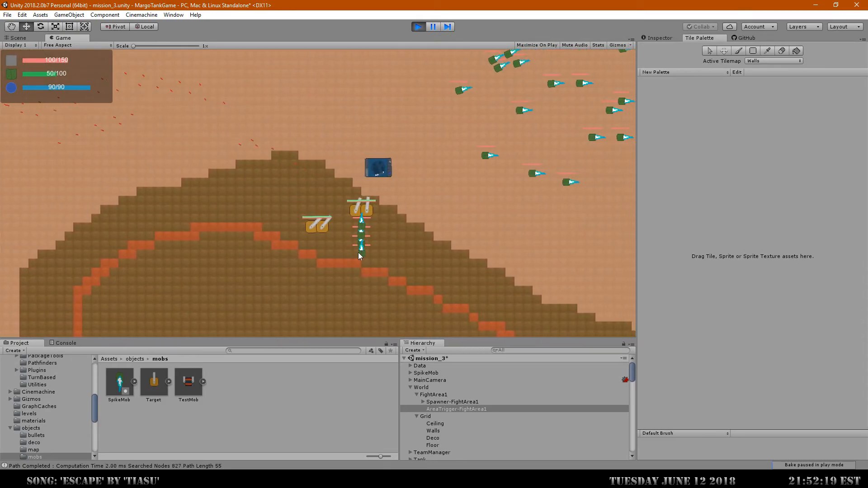
Step: Steer the tank around the spawned SpikeMobs and across the open chamber to test how they chase it
key("d")
key("a")
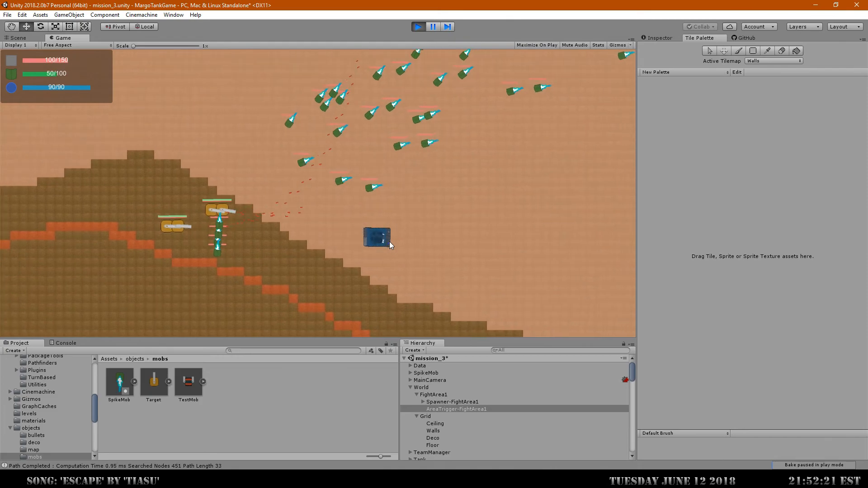
key("a")
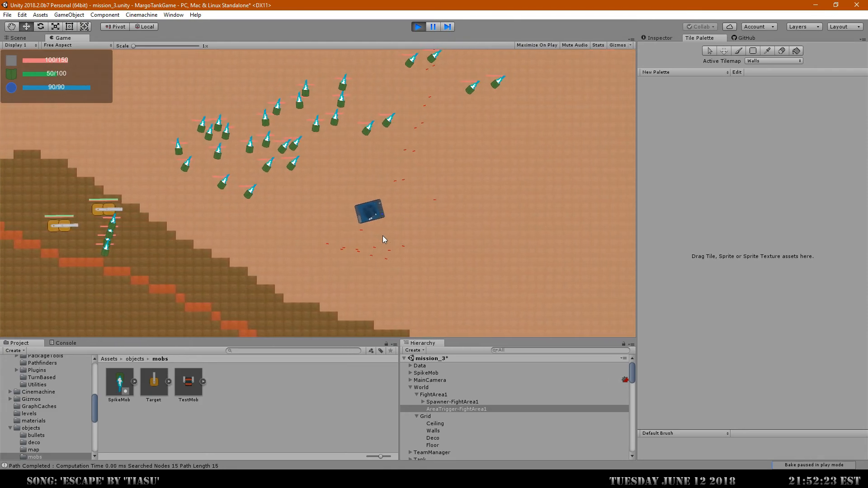
key("a")
key("w")
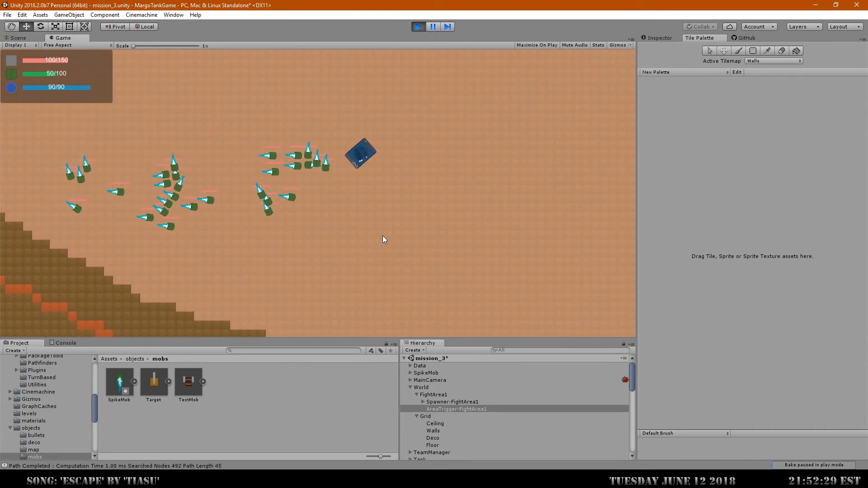
key("w")
key("a")
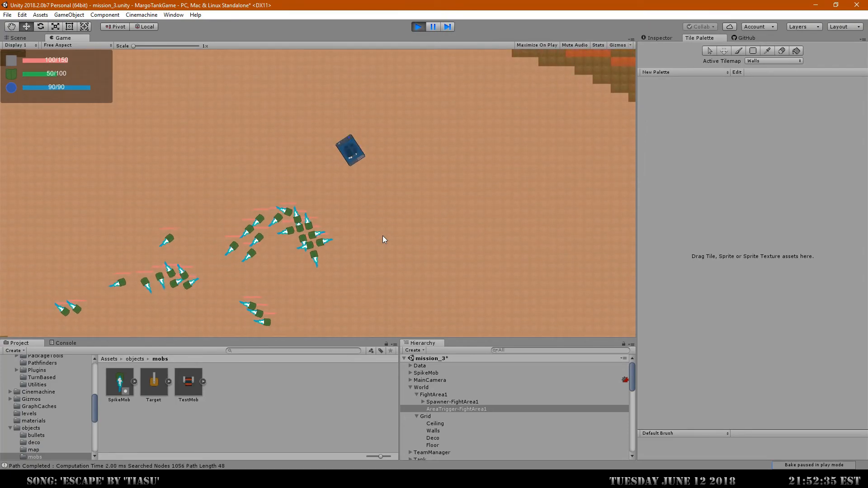
Step: Examine the clustered SpikeMobs and their paths up close in the Scene view and return to the running game
left_click(18, 38)
scroll(371, 194, "up", 3)
scroll(332, 255, "up", 1)
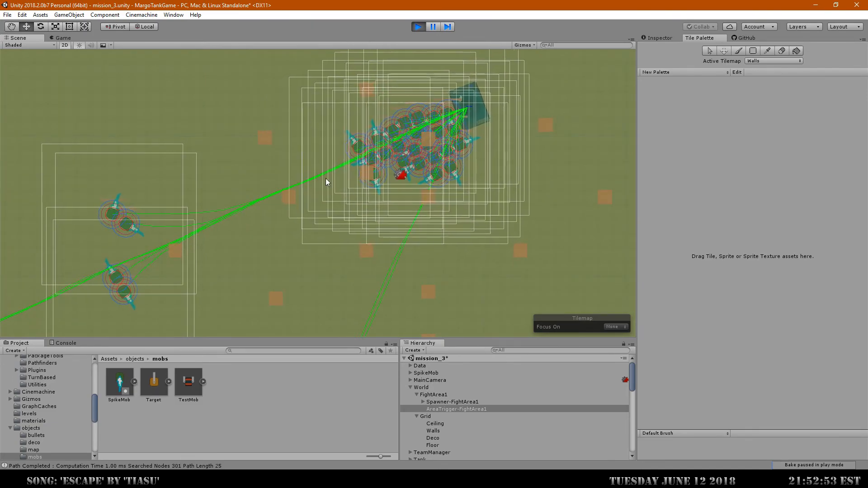
left_click(67, 38)
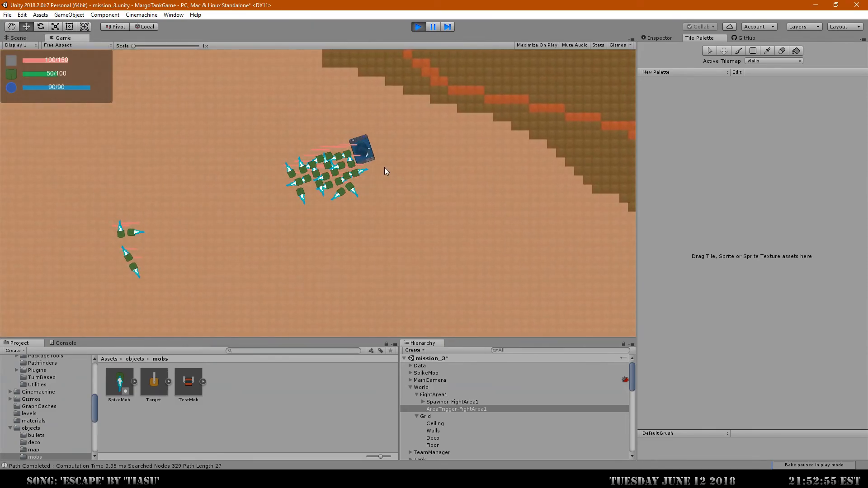
Step: Circle the tank around the SpikeMob cluster and fire at it to test how the mobs follow with the grid obstacle component
key("w")
key("a")
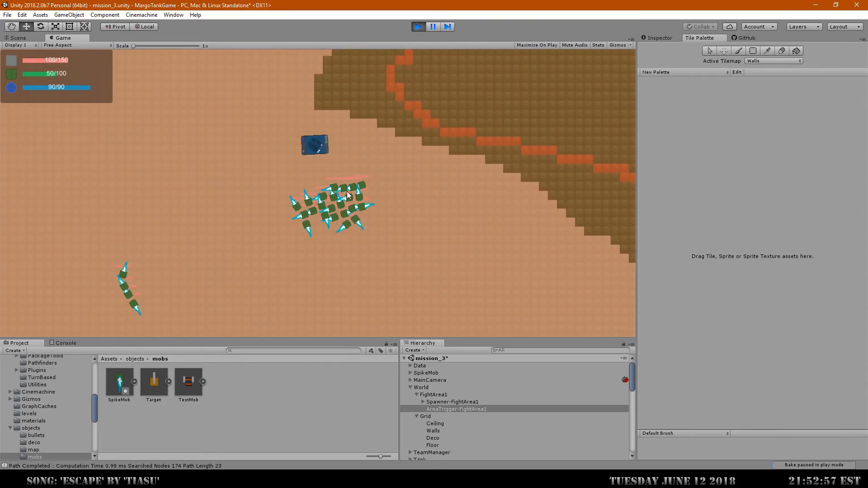
left_click(340, 200)
key("w")
key("a")
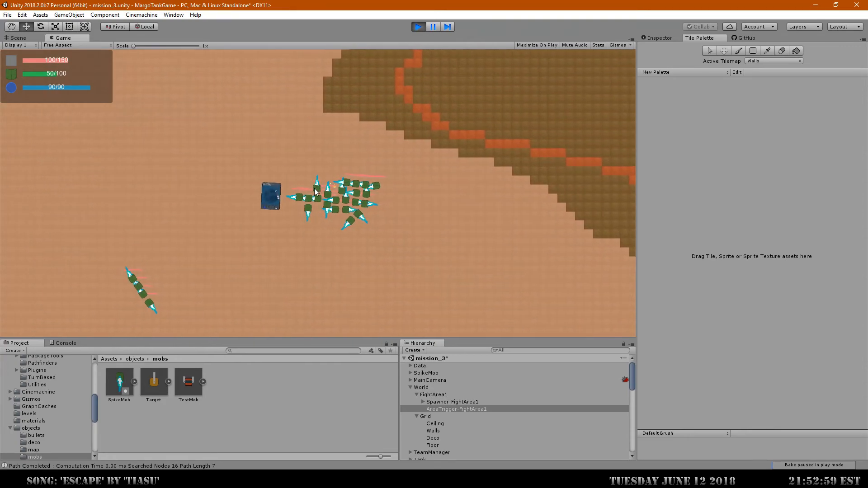
key("w")
key("d")
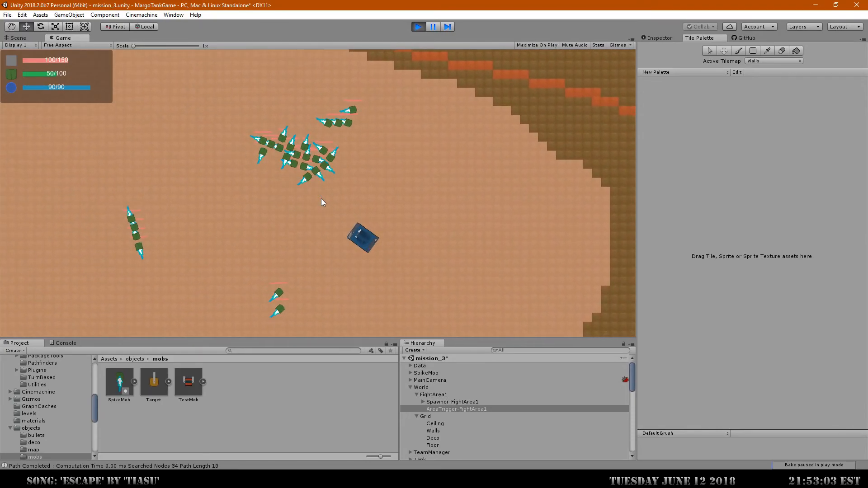
key("w")
key("a")
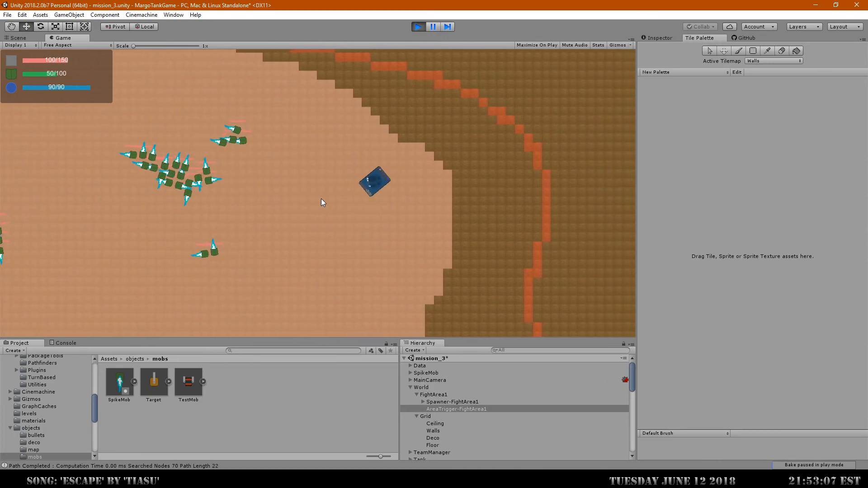
Step: Drive the tank back past the SpikeMob clusters and across the chamber to test how the mobs turn and follow
key("s")
key("a")
key("s")
key("d")
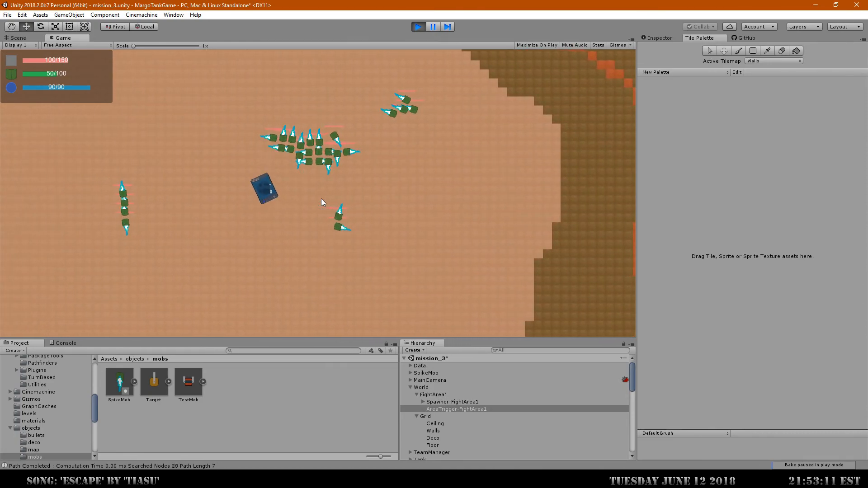
key("a")
key("d")
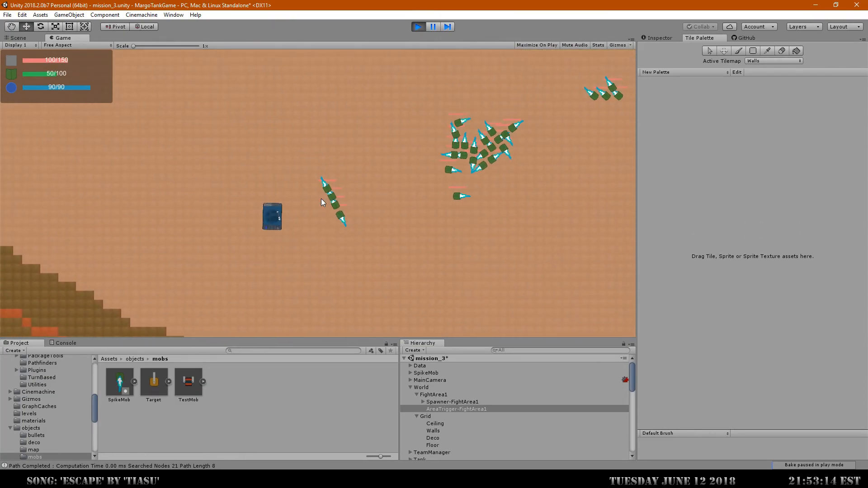
key("w")
key("w")
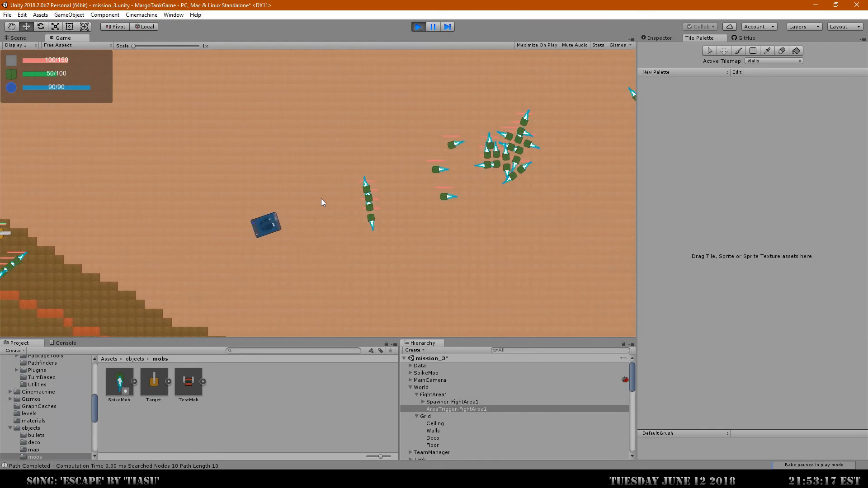
key("d")
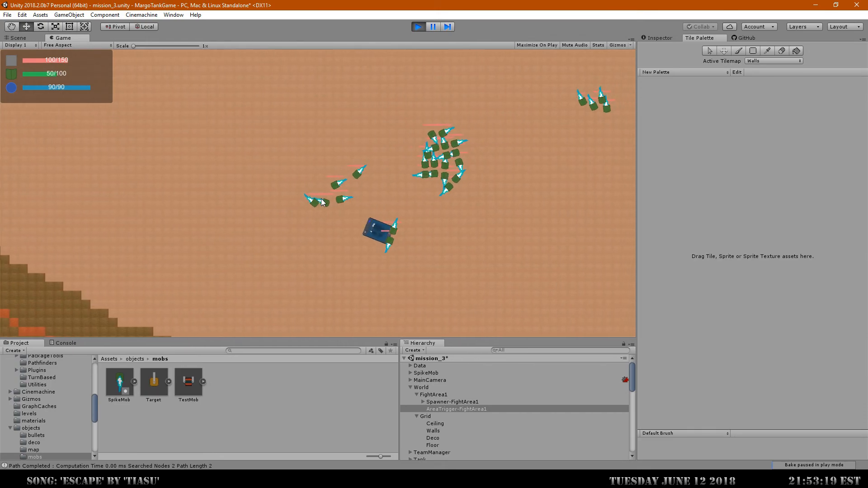
Step: Reverse and turn the tank near the scattered SpikeMobs to test their chasing, and end the play test
key("s")
key("a")
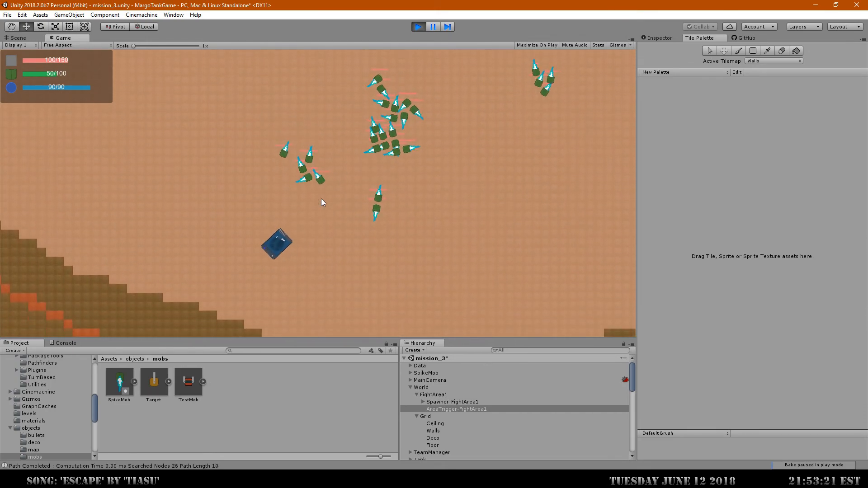
key("d")
key("d")
key("s")
key("s")
key("d")
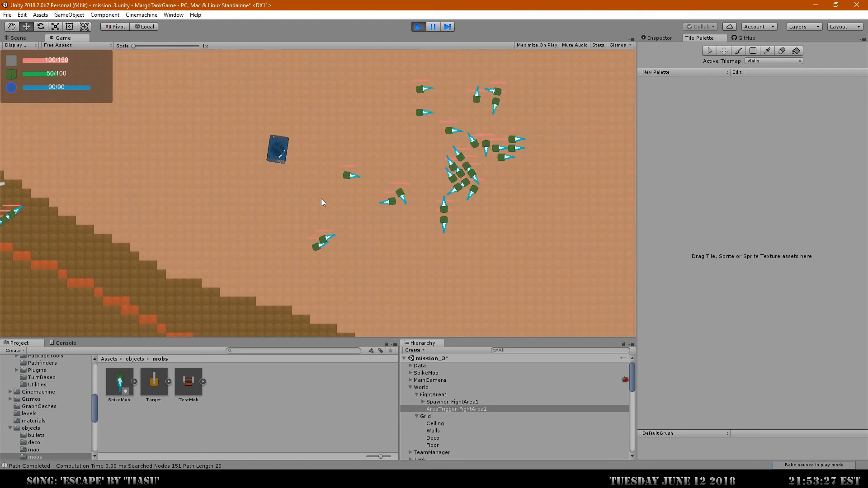
left_click(418, 27)
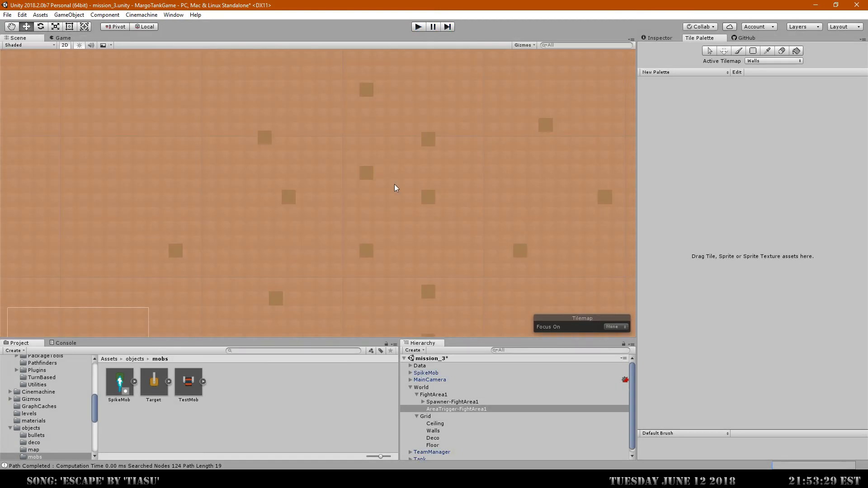
Step: Select the SpikeMob in the Scene view and check the bounds of its Box Collider 2D
scroll(395, 187, "down", 15)
scroll(223, 287, "up", 5)
scroll(215, 287, "up", 5)
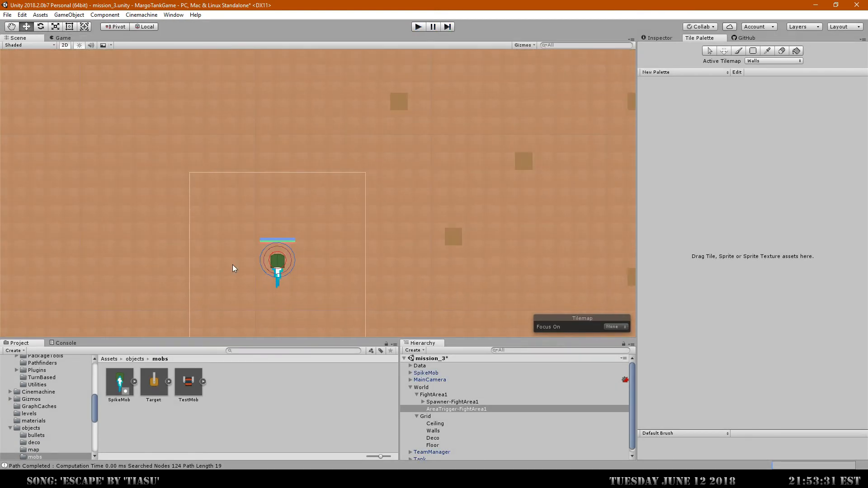
left_click(284, 270)
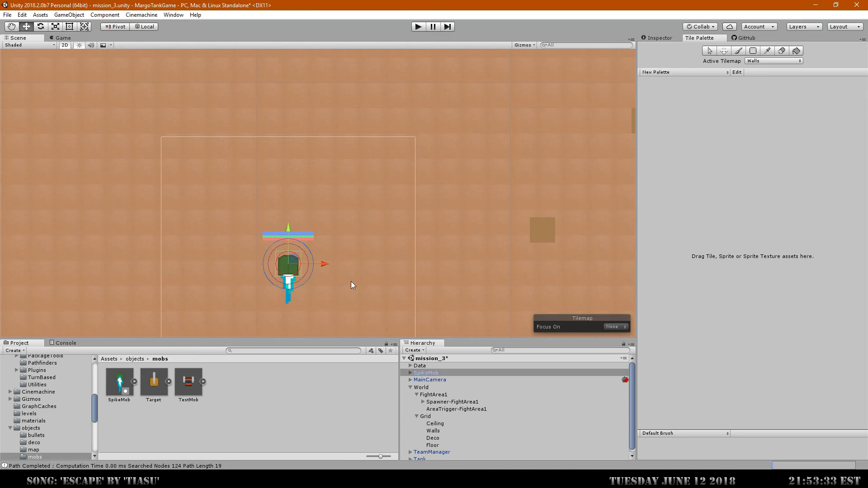
left_click(657, 37)
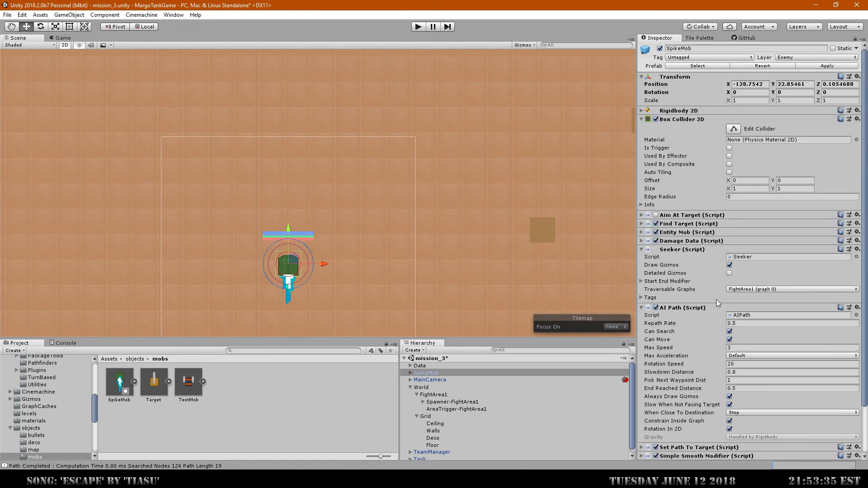
left_click(734, 129)
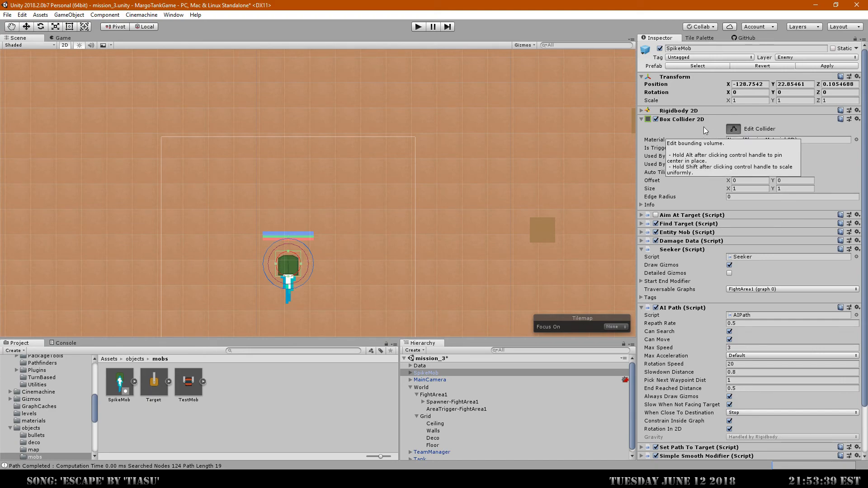
left_click(731, 130)
Step: Add a Circle Collider 2D component to SpikeMob
scroll(861, 174, "down", 3)
left_click(759, 448)
type("Collider")
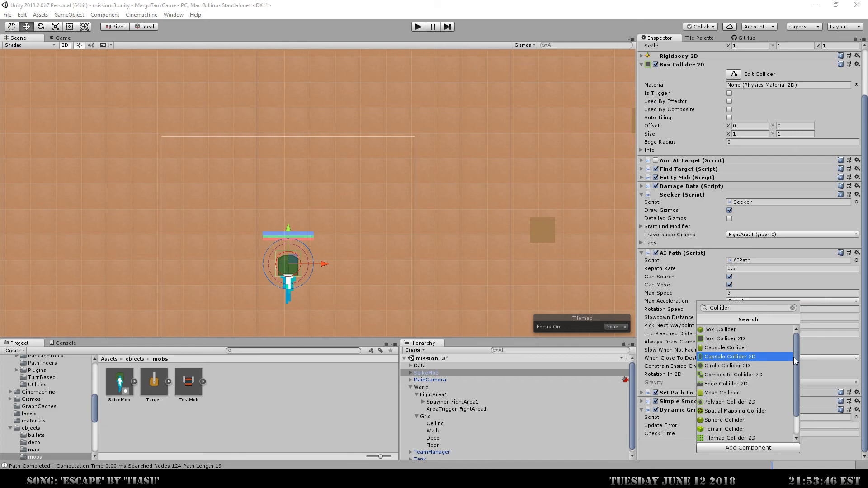
left_click(745, 366)
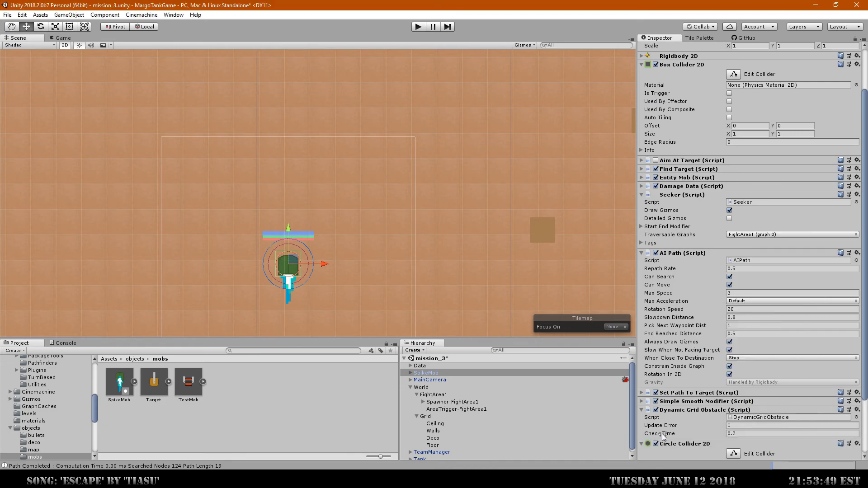
Step: Move the Circle Collider 2D directly below the Box Collider 2D, accepting the prefab break, and remove the Box Collider 2D
left_click_drag(714, 160, 715, 158)
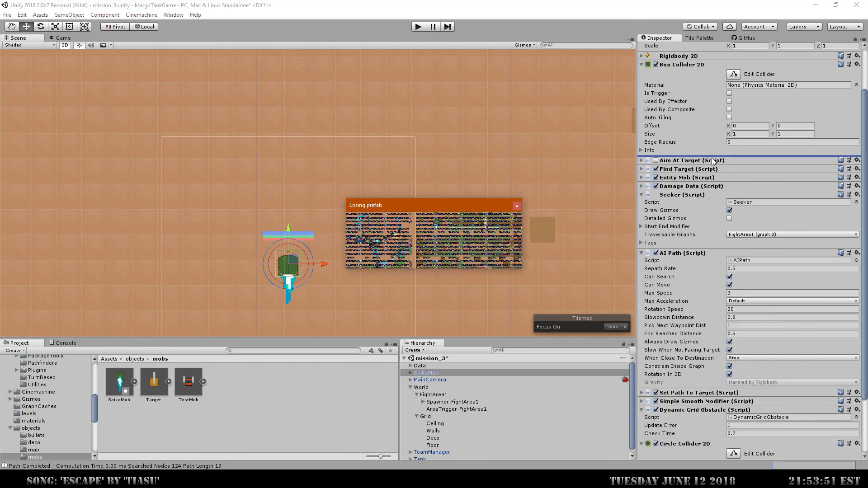
left_click(460, 258)
scroll(773, 189, "up", 2)
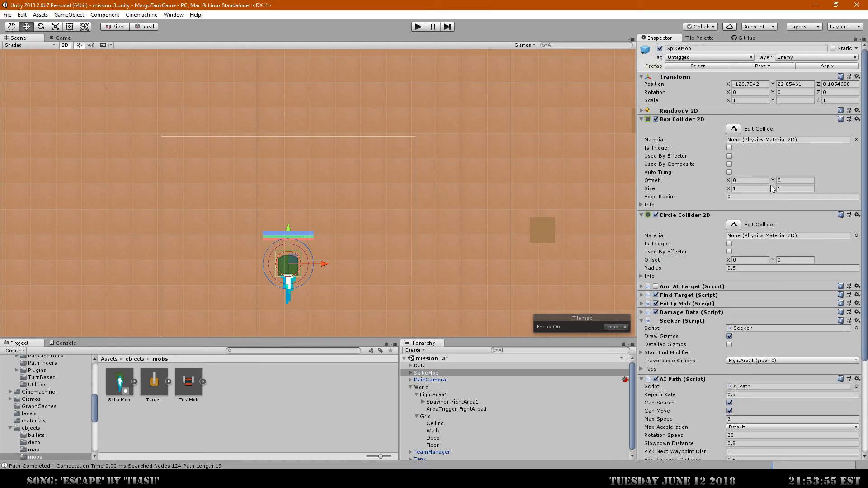
left_click(858, 120)
left_click(807, 143)
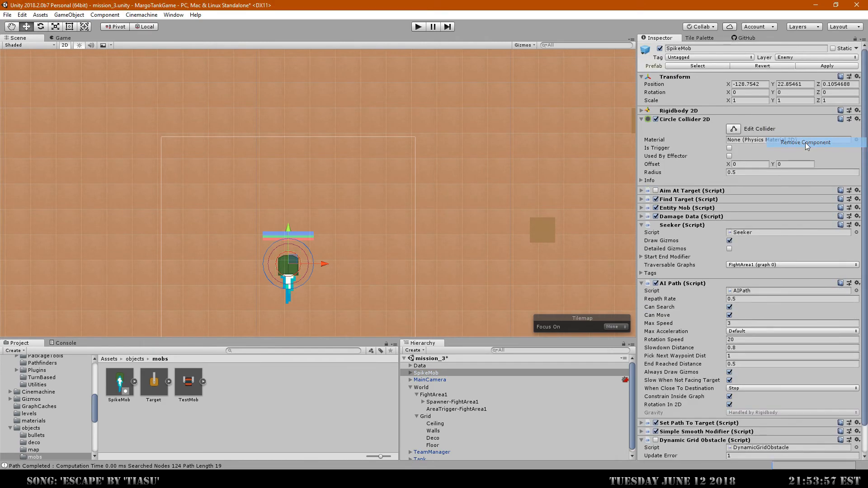
Step: Fit the Circle Collider 2D to SpikeMob's body with offset X 0, Y -0.03541011 and radius 0.3645899, and apply it to the prefab
scroll(292, 253, "up", 2)
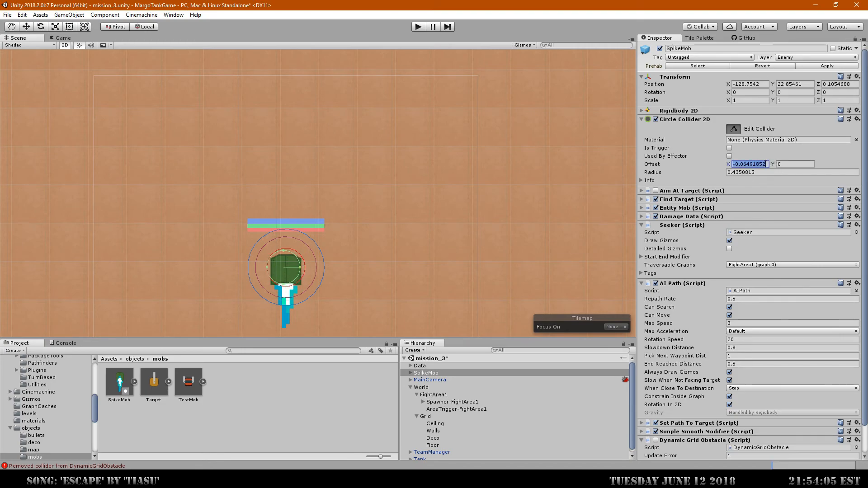
type("0")
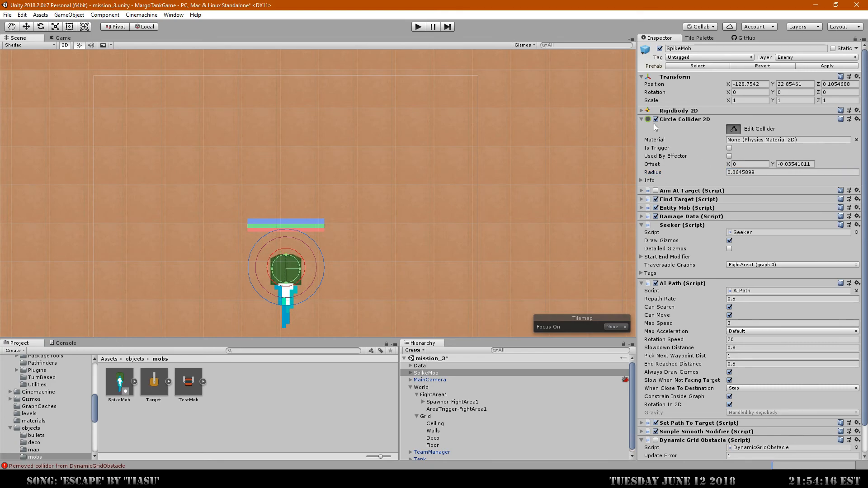
left_click(827, 67)
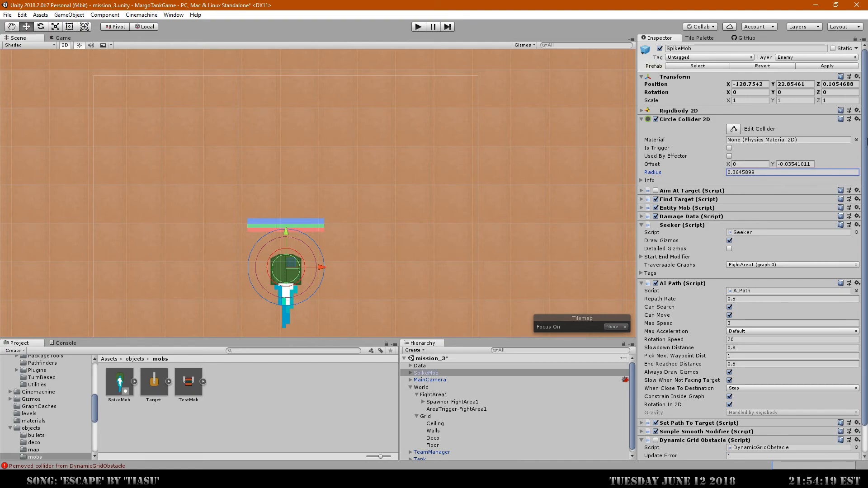
Step: Remove the Dynamic Grid Obstacle component from SpikeMob
scroll(835, 314, "down", 1)
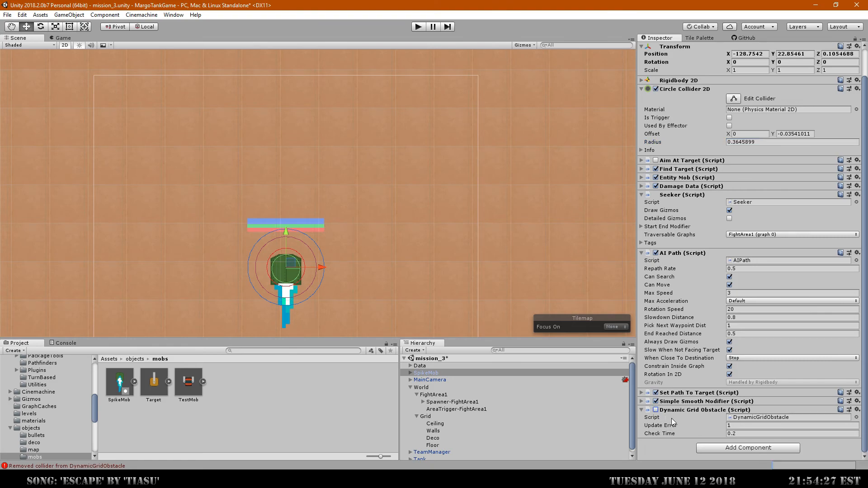
left_click(641, 409)
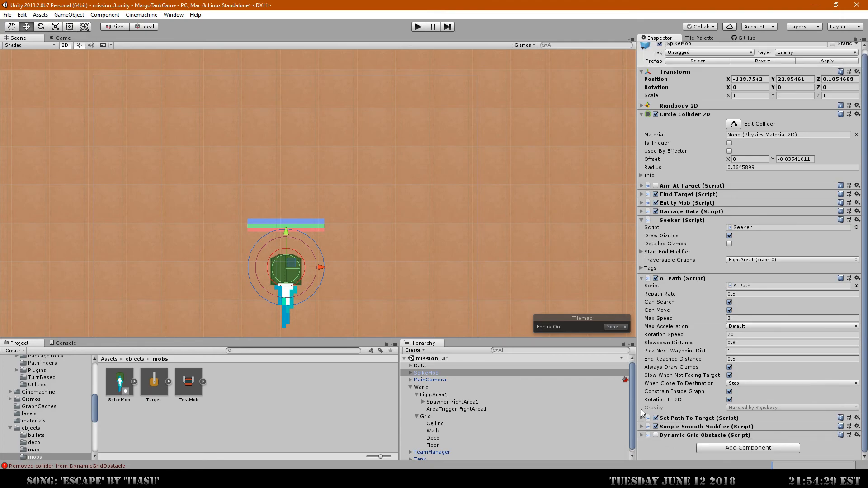
left_click(857, 435)
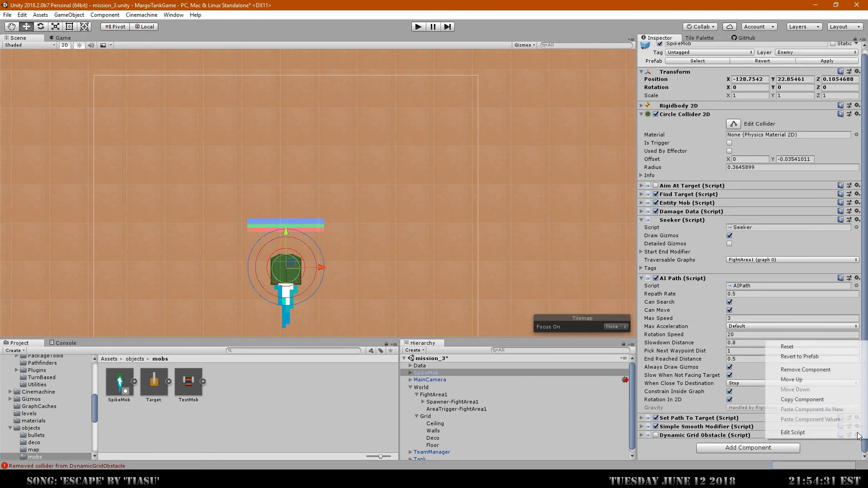
left_click(813, 371)
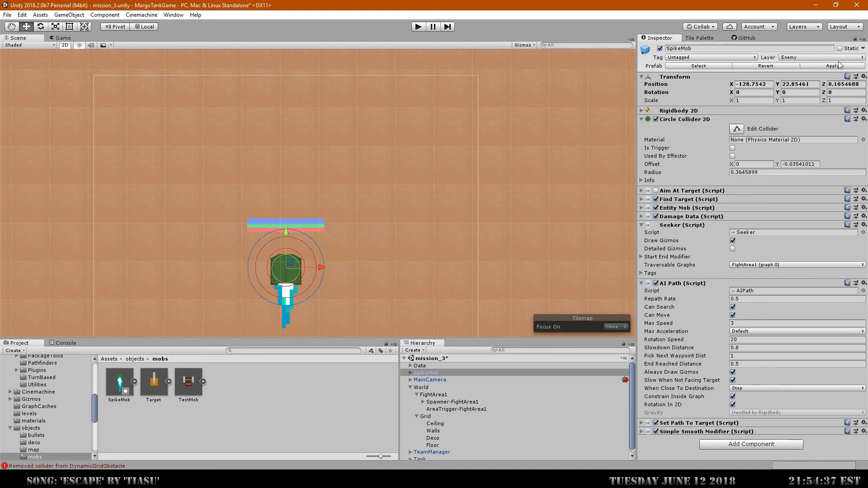
Step: Start a play test and drive the tank through the corridor, firing near the turrets, into FightArea1's chamber to trigger the swarm
scroll(360, 159, "down", 5)
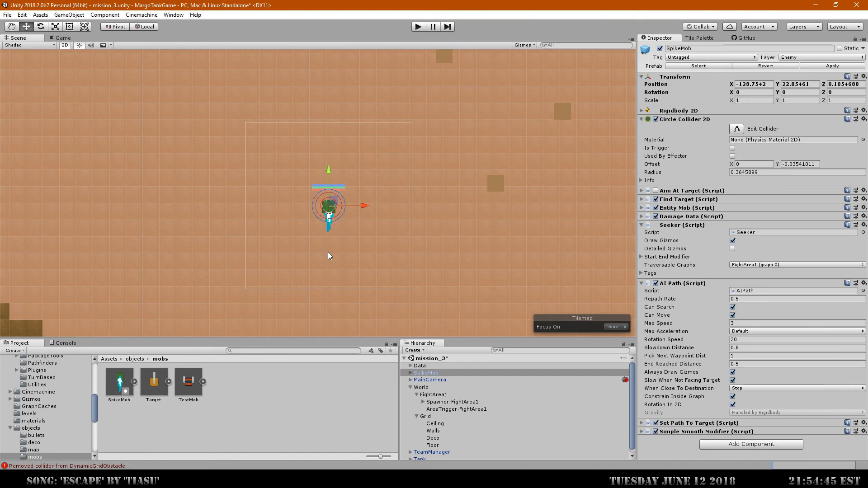
left_click(419, 28)
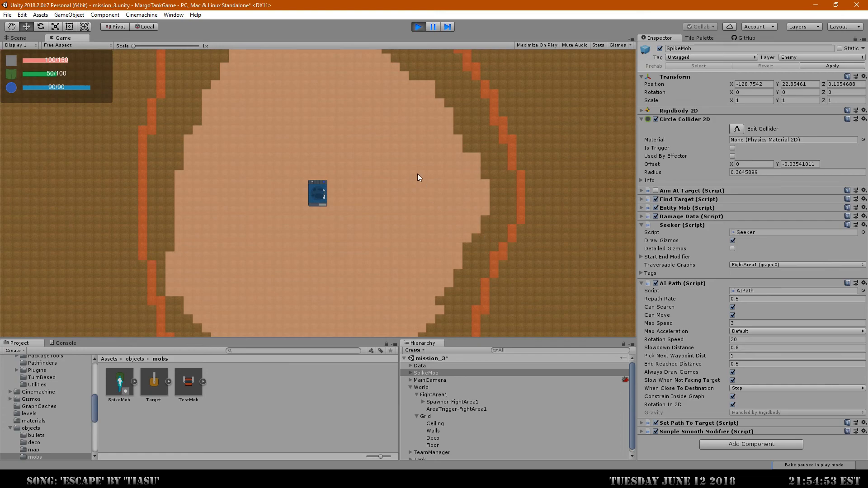
key("w")
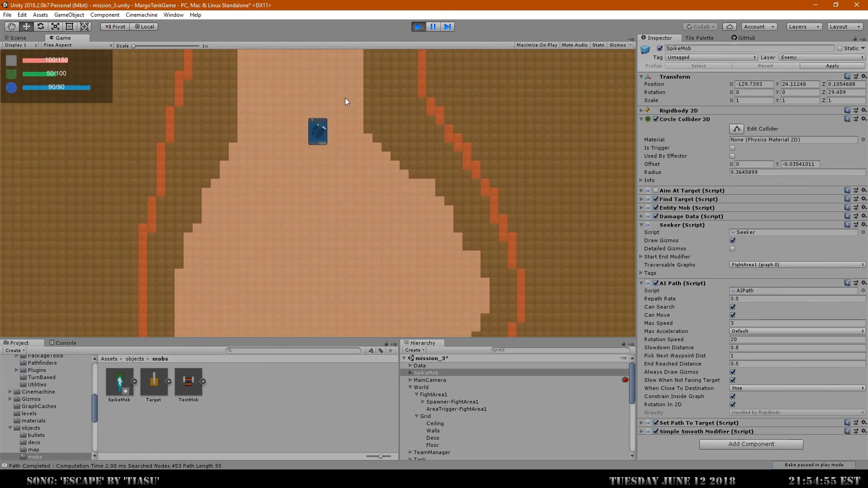
key("d")
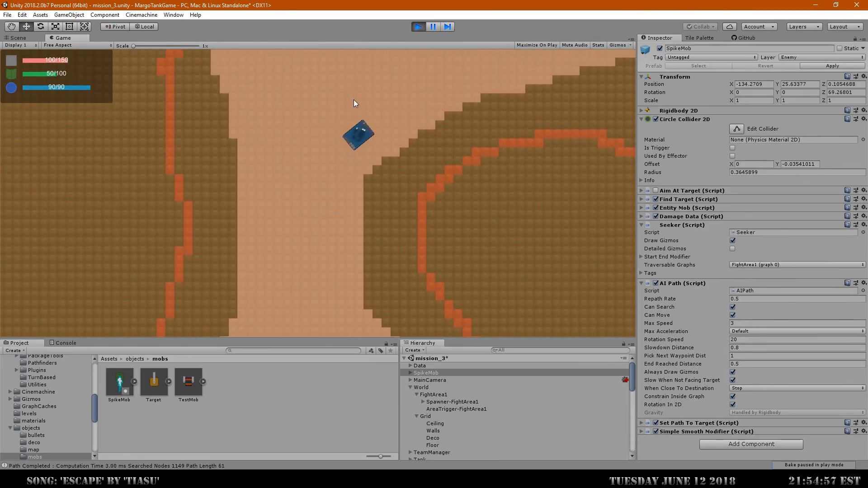
key("d")
mouse_move(565, 189)
left_mouse_down()
mouse_move(517, 207)
mouse_move(454, 261)
left_mouse_up()
key("d")
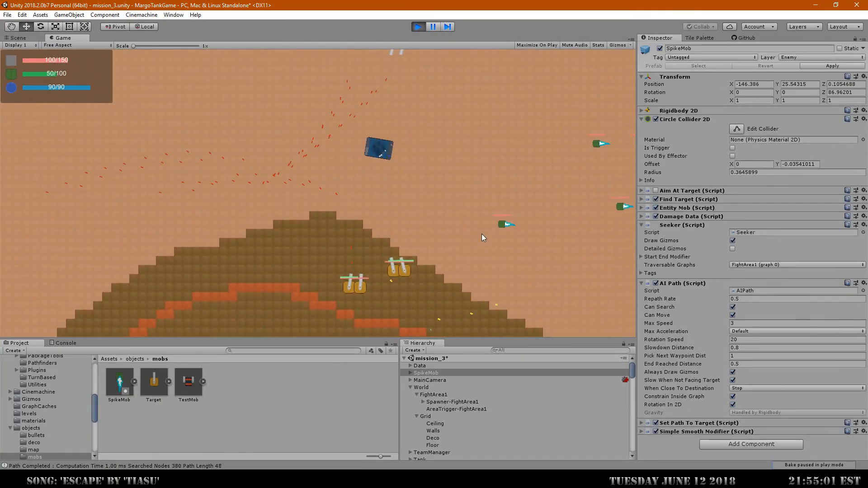
key("d")
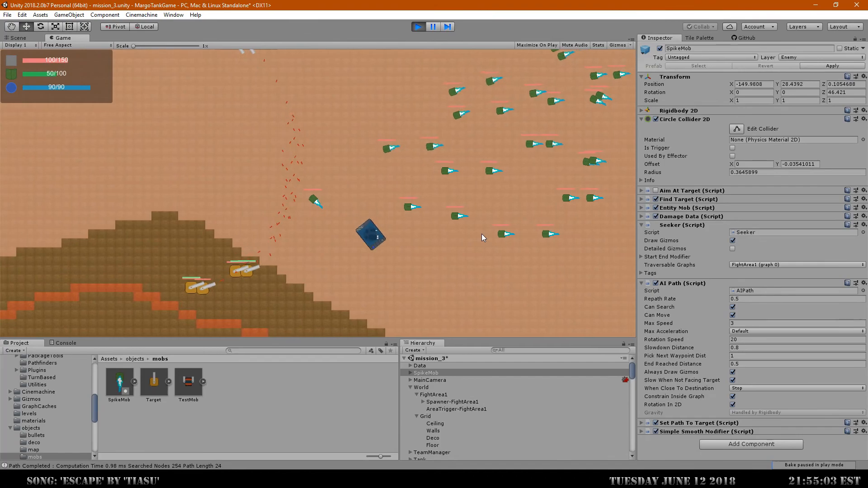
Step: Manoeuvre the tank close beside the spawned SpikeMobs to test how they chase it with the circle collider
key("a")
key("d")
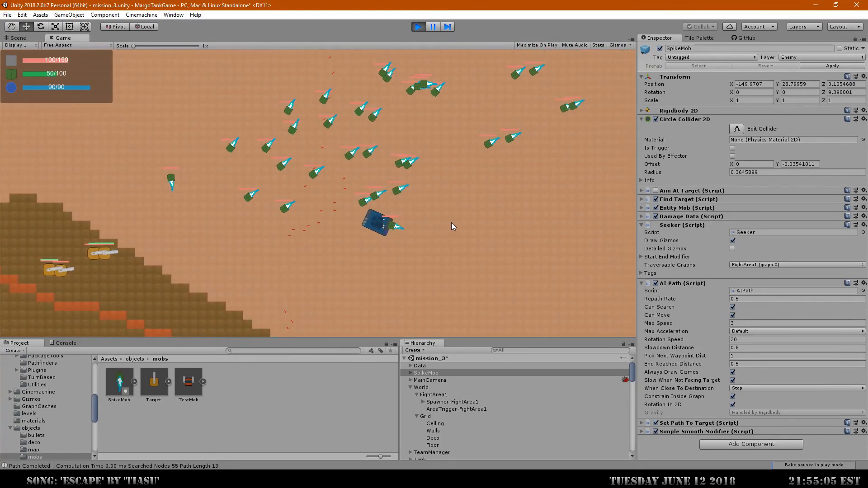
key("a")
key("s")
key("d")
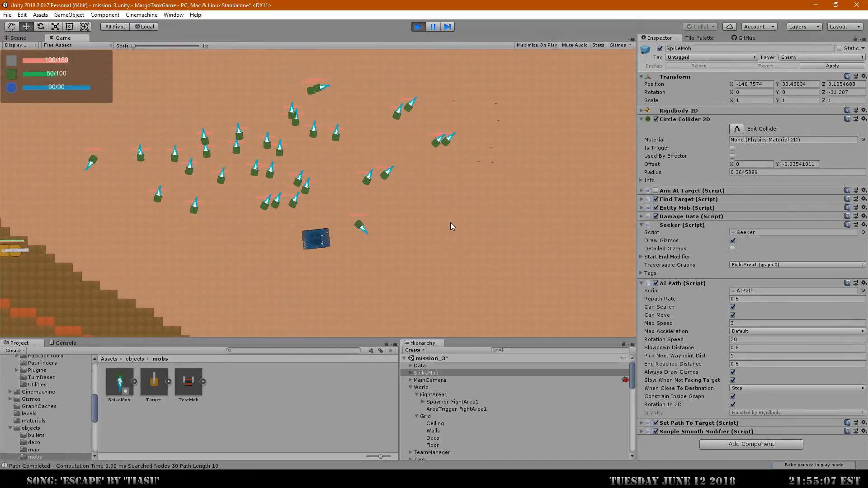
key("w")
key("a")
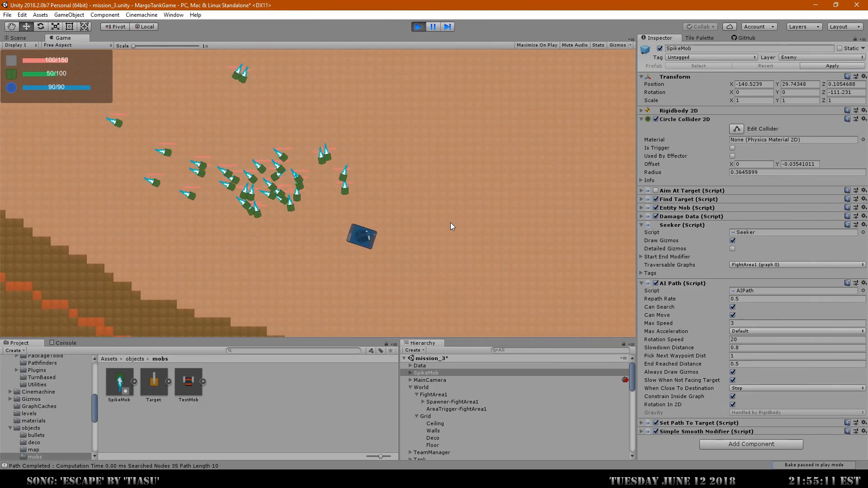
Step: Lead the SpikeMob swarm across the open chamber in a wide curve to test how the group follows the tank
key("w")
key("a")
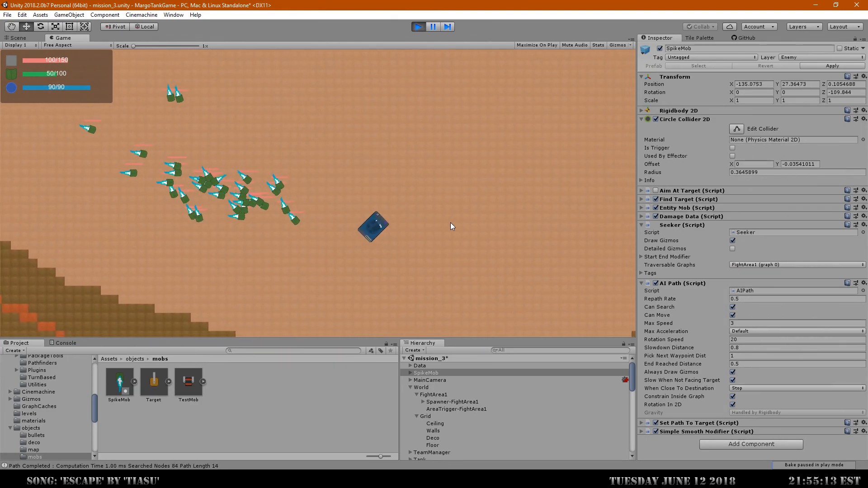
key("a")
key("w")
key("a")
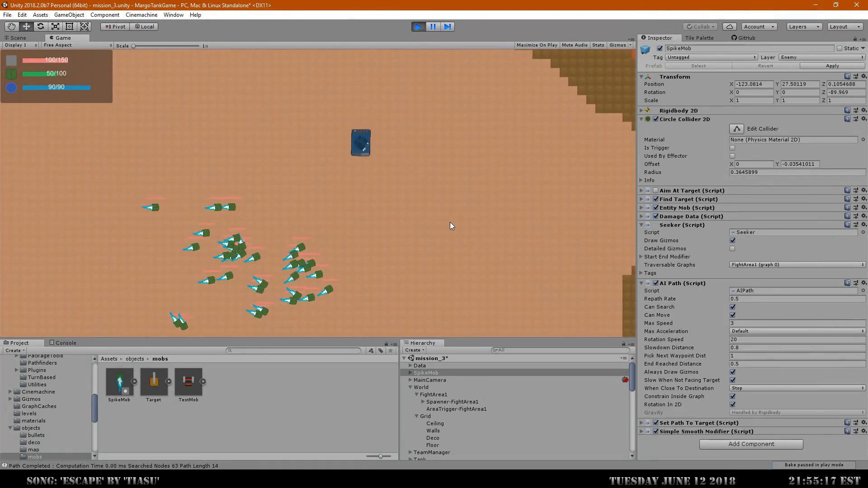
key("w")
key("a")
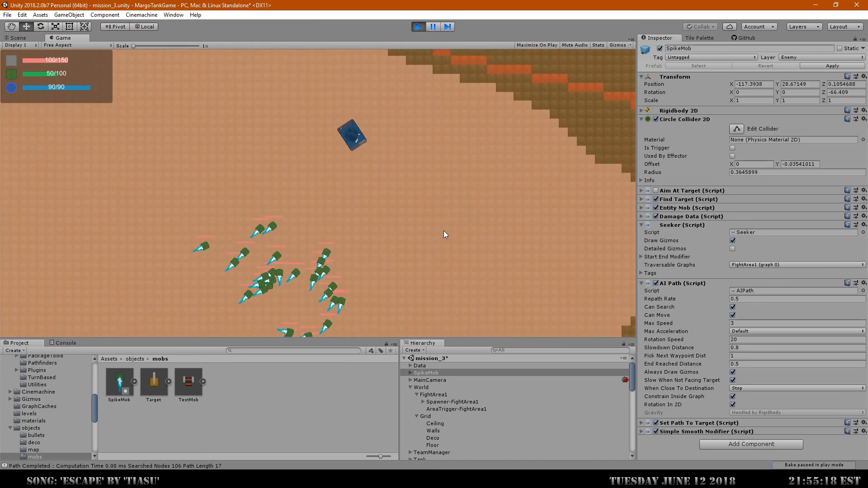
Step: Drive the tank around the SpikeMob swarm and past it towards the chamber's edge, firing, to test how the group turns and follows
key("w")
key("a")
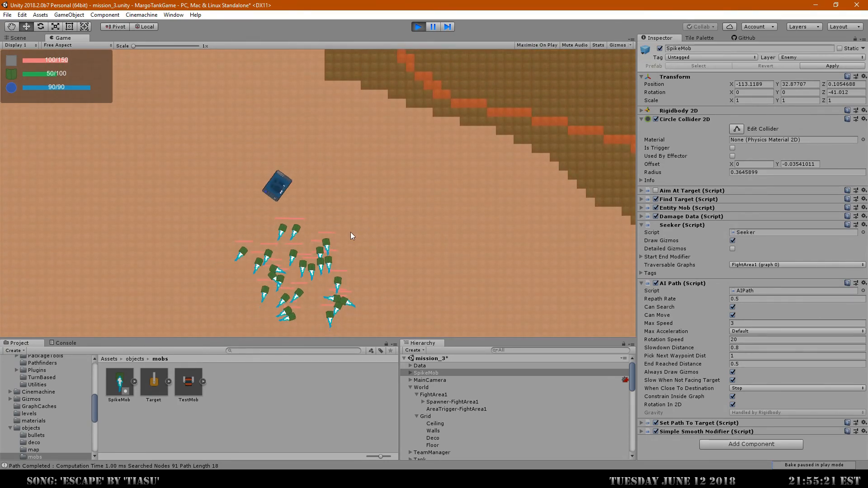
key("w")
key("a")
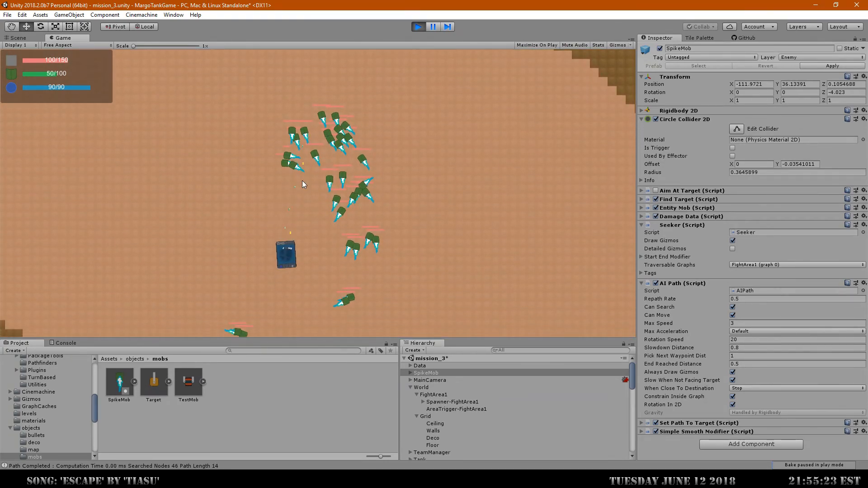
left_click_drag(302, 181, 350, 267)
key("s")
key("a")
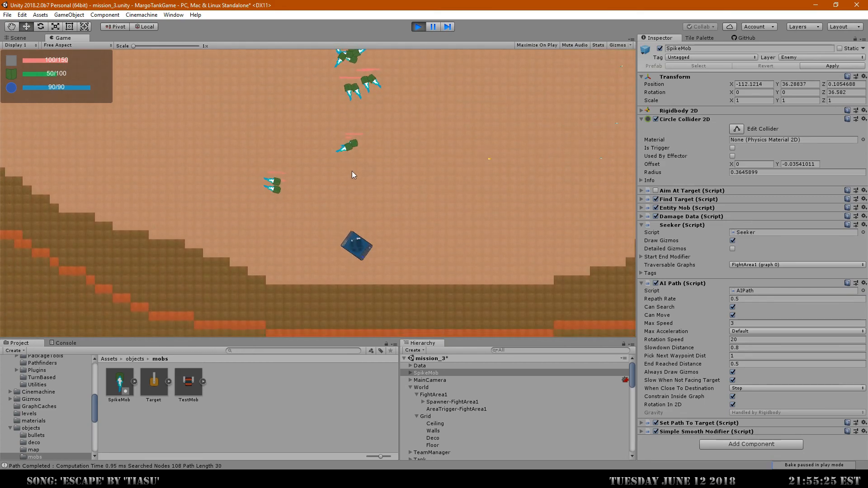
Step: Keep circling the tank through the chamber and shoot the chasing SpikeMobs until the swarm is cleared
key("w")
key("a")
mouse_move(289, 143)
left_mouse_down()
mouse_move(270, 141)
mouse_move(269, 153)
mouse_move(279, 145)
mouse_move(268, 204)
mouse_move(283, 184)
left_mouse_up()
mouse_move(318, 162)
left_mouse_down()
mouse_move(303, 194)
mouse_move(294, 169)
mouse_move(264, 183)
mouse_move(252, 126)
mouse_move(270, 117)
mouse_move(335, 150)
mouse_move(371, 147)
mouse_move(395, 159)
mouse_move(364, 154)
mouse_move(312, 193)
mouse_move(318, 220)
mouse_move(335, 210)
mouse_move(313, 228)
mouse_move(339, 206)
mouse_move(362, 212)
mouse_move(336, 187)
mouse_move(341, 177)
left_mouse_up()
key("w")
key("w")
key("d")
key("a")
key("a")
mouse_move(381, 213)
left_mouse_down()
mouse_move(381, 190)
mouse_move(364, 180)
mouse_move(441, 196)
mouse_move(433, 197)
mouse_move(409, 146)
mouse_move(281, 161)
mouse_move(305, 179)
mouse_move(298, 172)
left_mouse_up()
key("a")
key("w")
key("a")
key("w")
key("a")
key("w")
key("a")
mouse_move(256, 152)
left_mouse_down()
mouse_move(243, 156)
mouse_move(243, 138)
mouse_move(244, 170)
mouse_move(271, 198)
left_mouse_up()
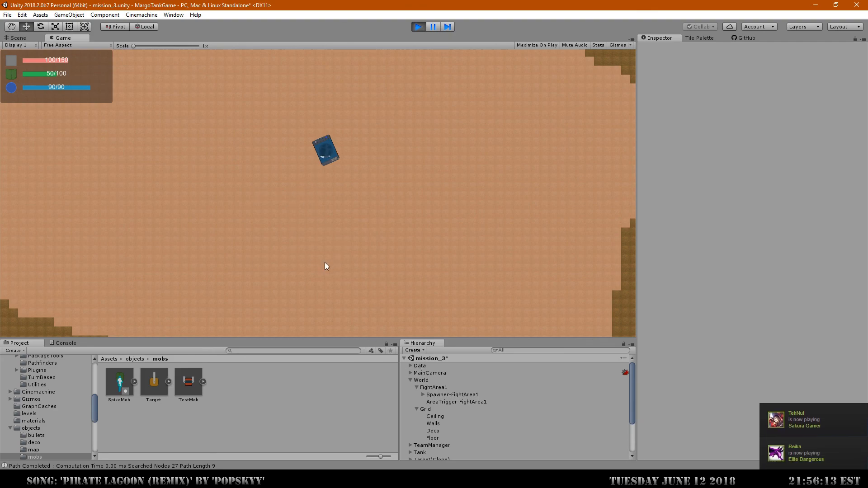
Step: Switch to the Scene view during play and place one SpikeMob prefab in the open chamber a short distance from the tank
left_click_drag(129, 386, 246, 196)
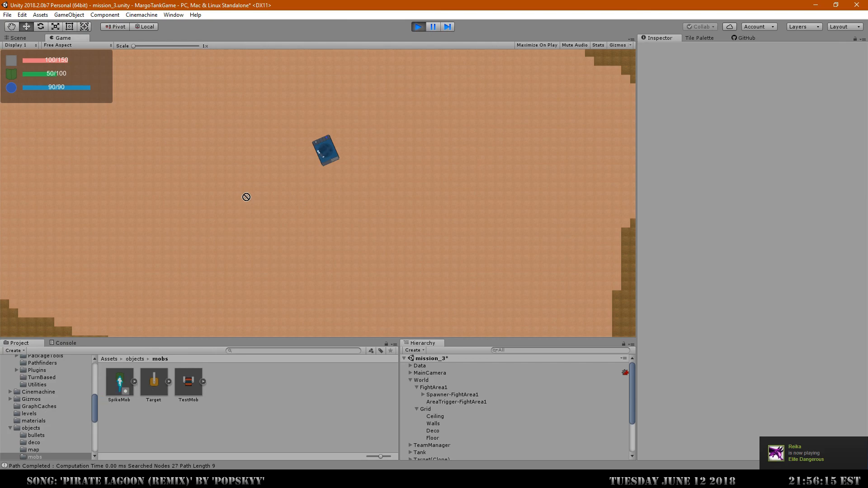
left_click(34, 37)
scroll(464, 162, "down", 6)
middle_click_drag(477, 151, 343, 175)
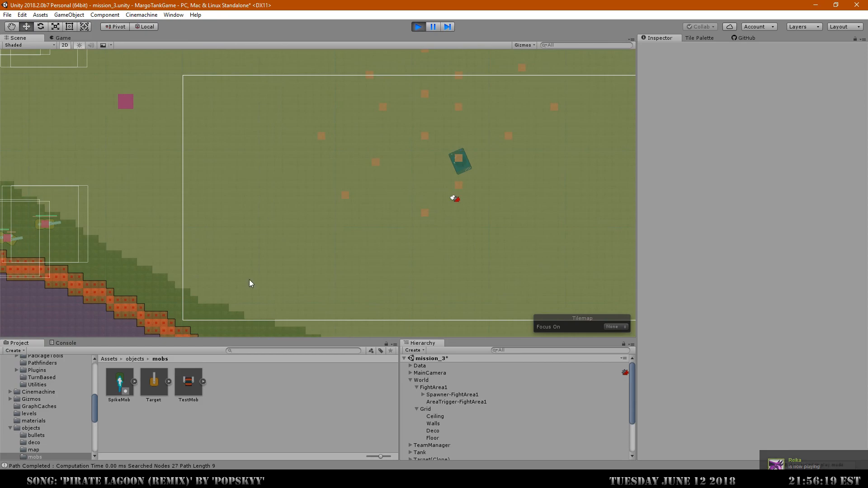
left_click_drag(120, 382, 295, 240)
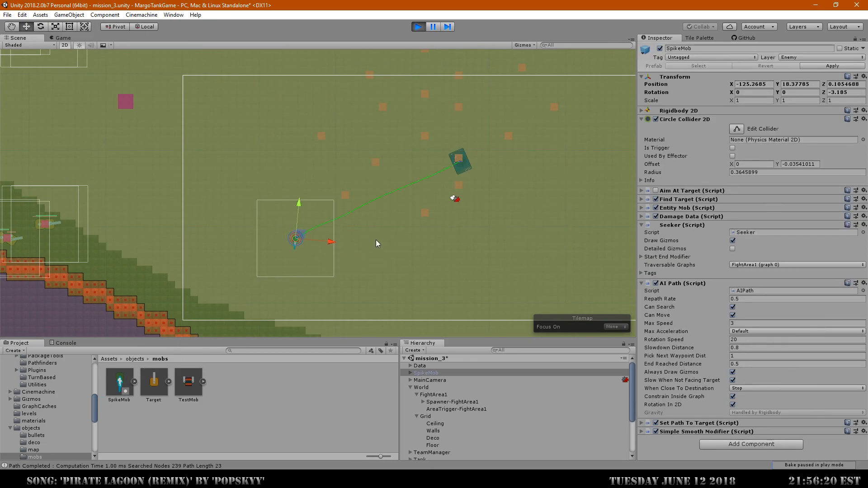
scroll(360, 229, "up", 3)
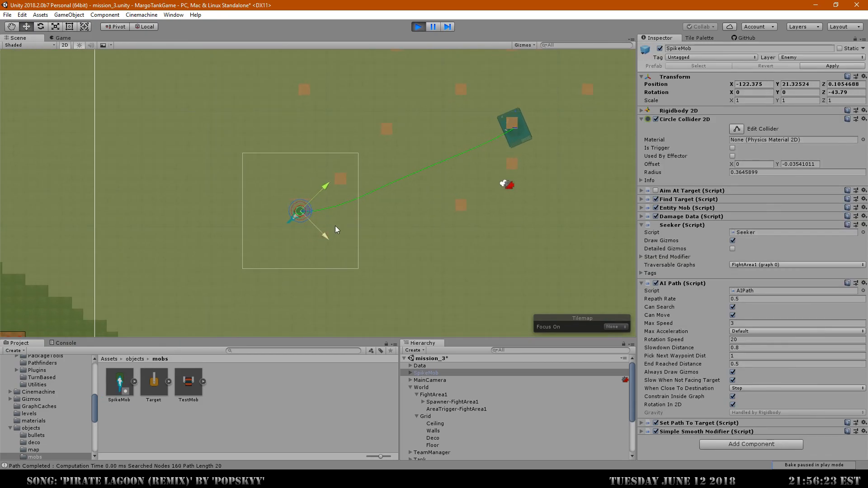
Step: Move the SpikeMob repeatedly to different spots around the chamber to examine how its path to the tank is recalculated and followed
left_click_drag(398, 182, 178, 221)
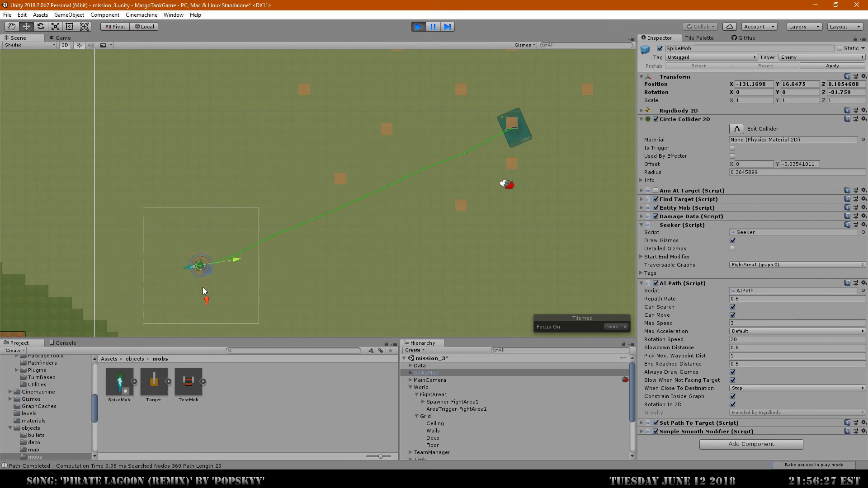
left_click_drag(226, 291, 172, 144)
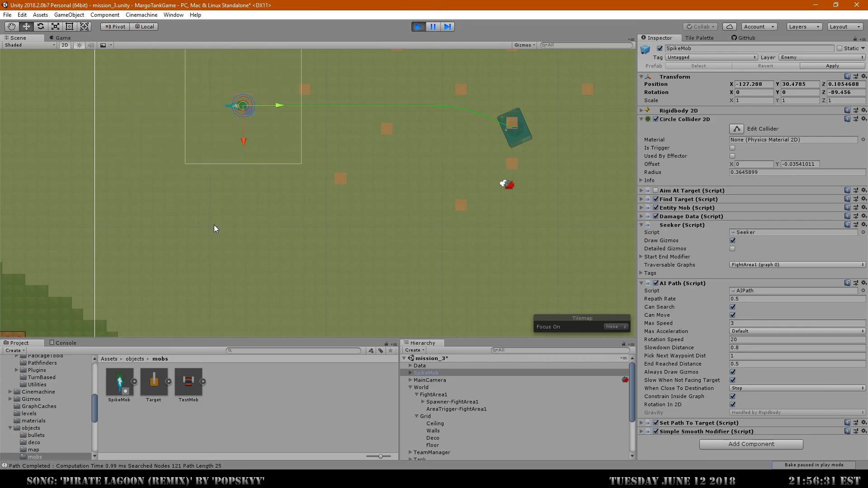
left_click_drag(273, 154, 310, 292)
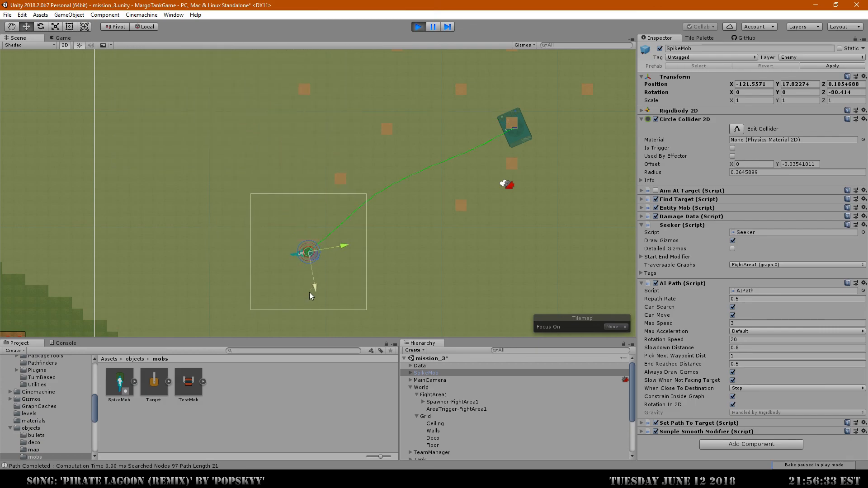
left_click_drag(387, 186, 267, 291)
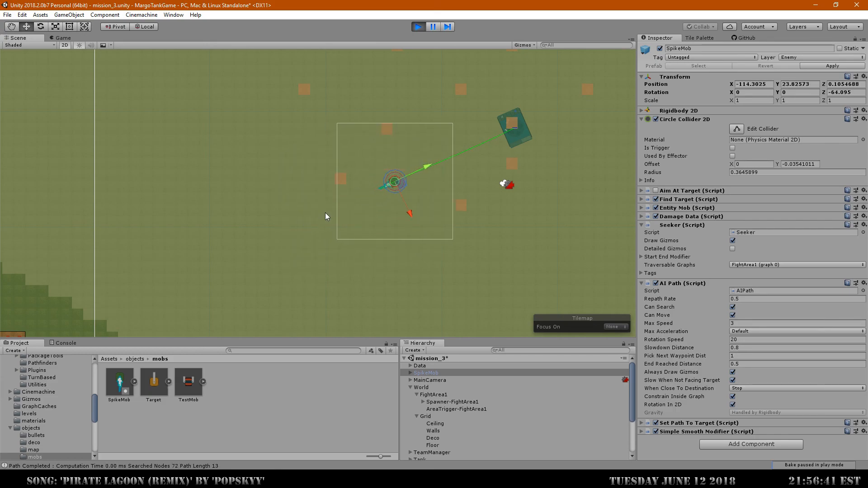
left_click_drag(396, 180, 325, 227)
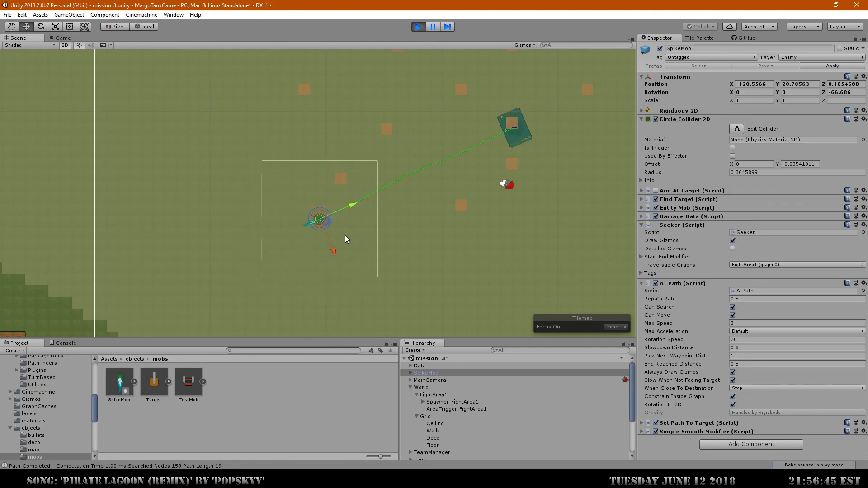
left_click_drag(422, 177, 294, 249)
left_click_drag(317, 278, 233, 169)
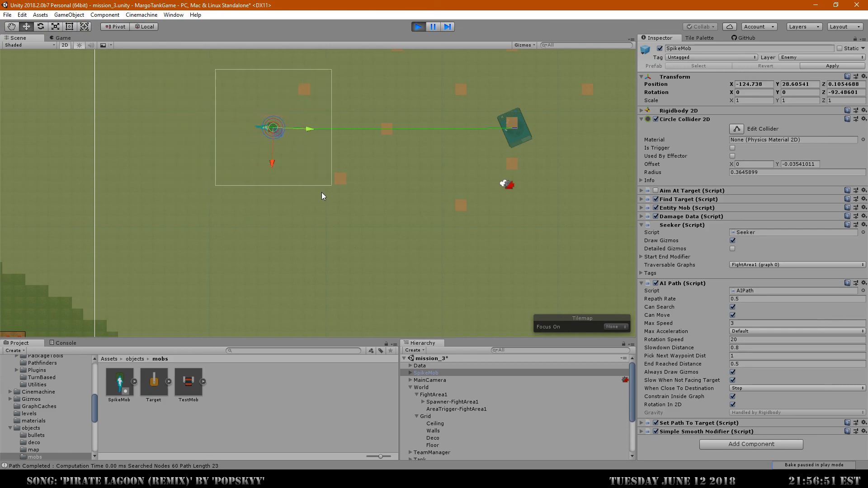
left_click_drag(340, 129, 205, 134)
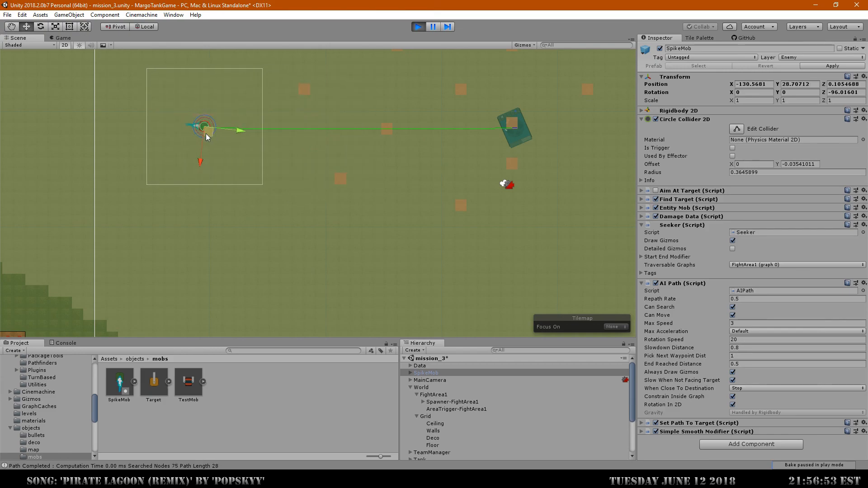
left_click_drag(262, 128, 279, 239)
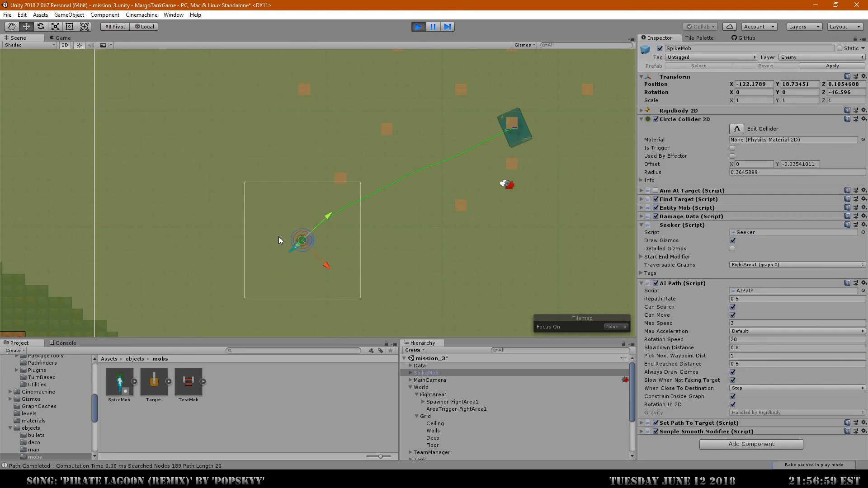
left_click_drag(347, 252, 271, 189)
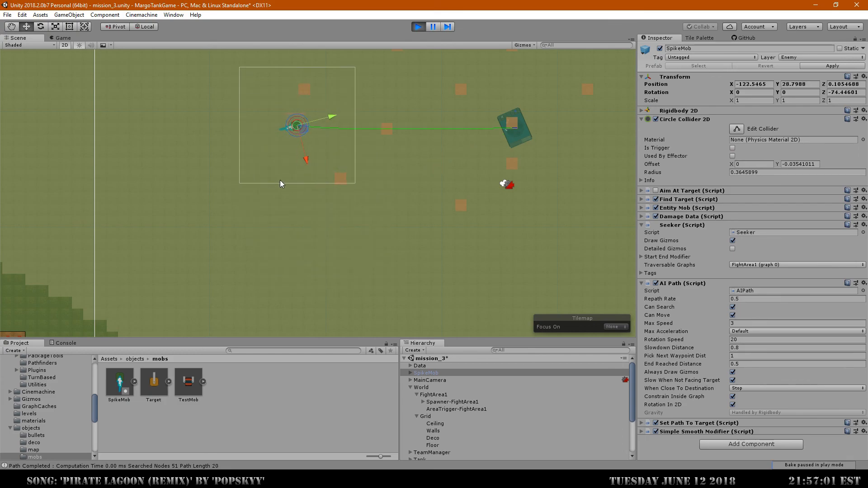
scroll(411, 198, "down", 3)
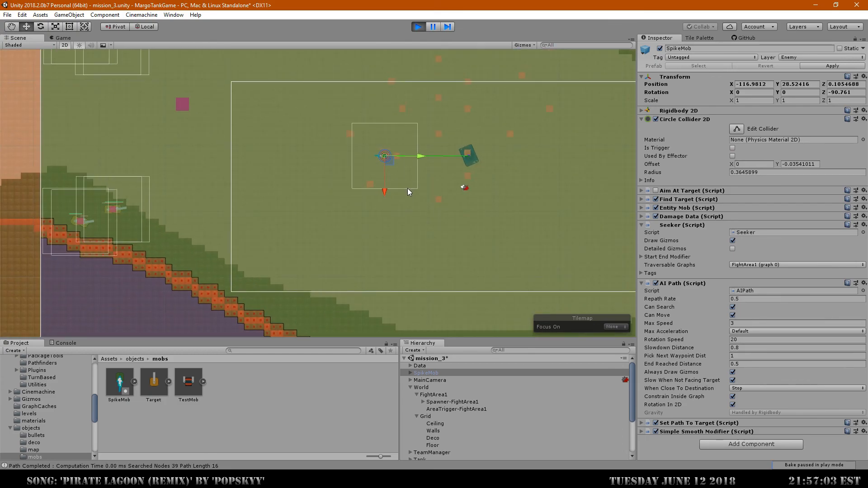